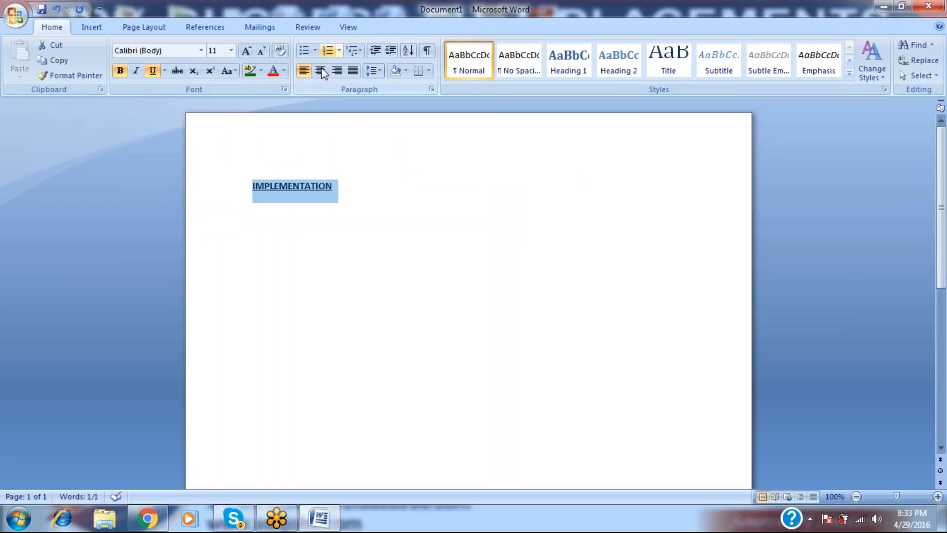
Centre the IMPLEMENTATION heading and add a left-aligned blank line beneath it.
{"action": "left_click", "coordinate": [320, 70]}
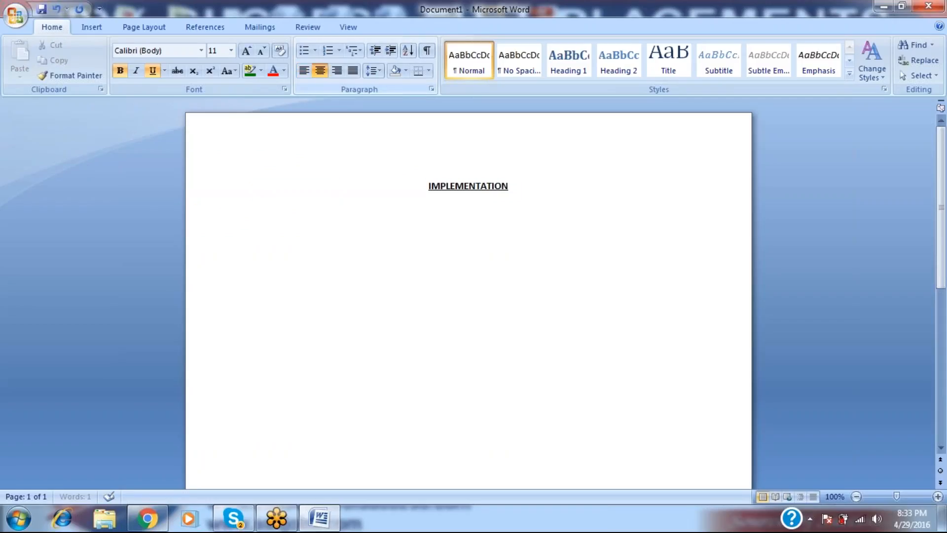
{"action": "key", "text": "Return"}
{"action": "left_click", "coordinate": [305, 72]}
Type the subheading 'ENTERPRISE STRUCTURE:' below the heading, fixing typos.
{"action": "key", "text": "Return"}
{"action": "type", "text": "EN"}
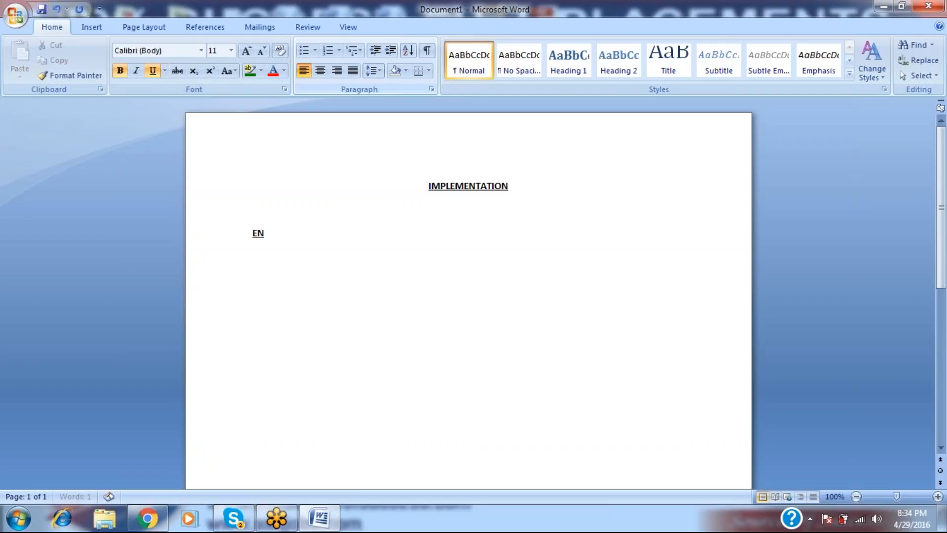
{"action": "type", "text": "TERPRISE STRUCGU"}
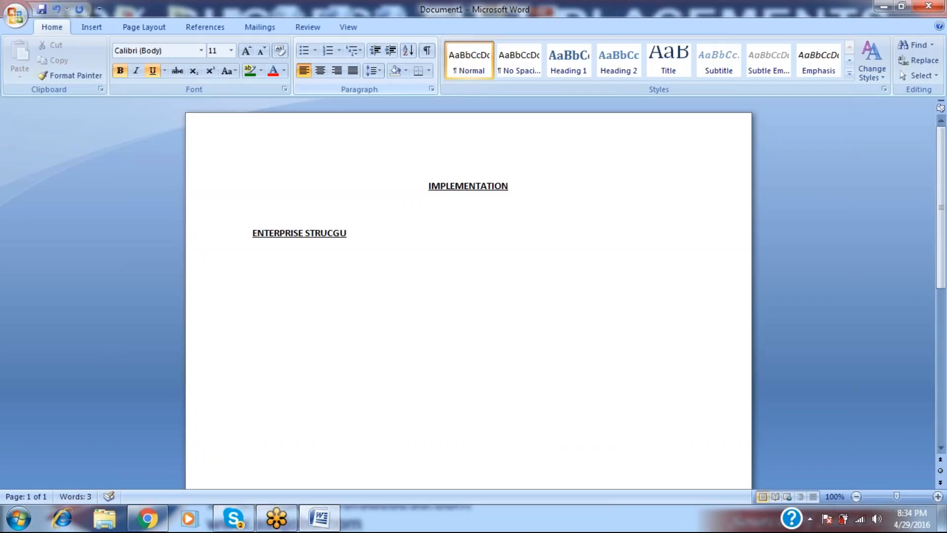
{"action": "key", "text": "BackSpace"}
{"action": "key", "text": "BackSpace"}
{"action": "type", "text": "TI"}
{"action": "key", "text": "BackSpace"}
{"action": "type", "text": "URE"}
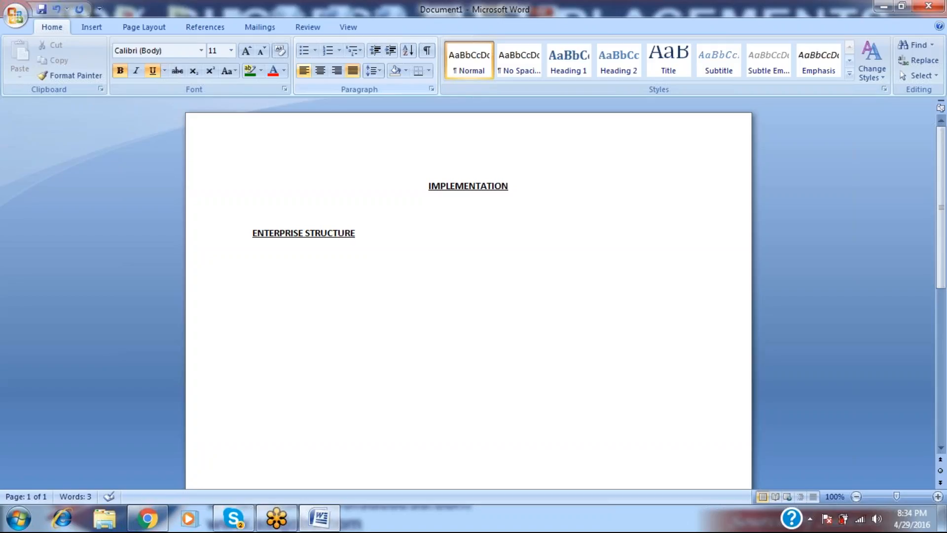
{"action": "type", "text": ":"}
Start an indented line below it with bold and underline turned off.
{"action": "key", "text": "Return"}
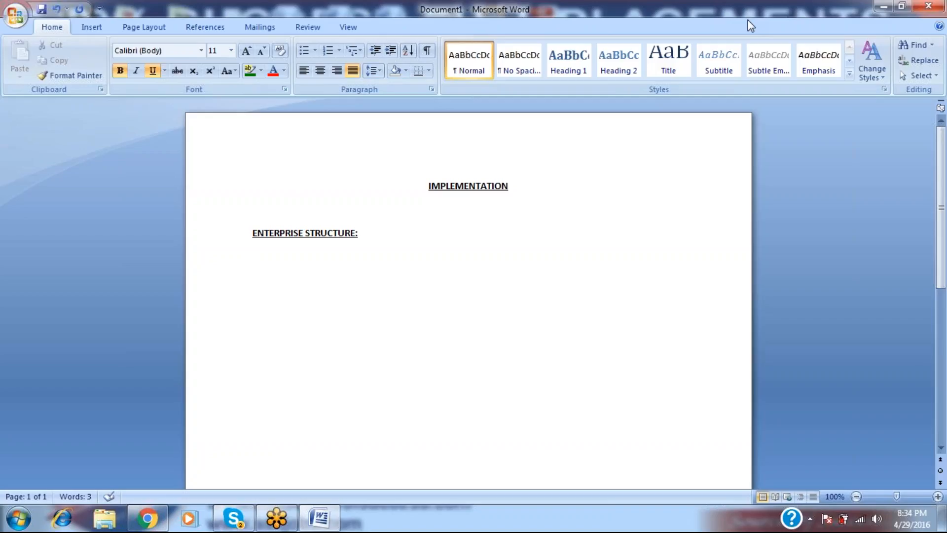
{"action": "key", "text": "Return"}
{"action": "key", "text": "ctrl+b"}
{"action": "key", "text": "ctrl+u"}
{"action": "key", "text": "Tab"}
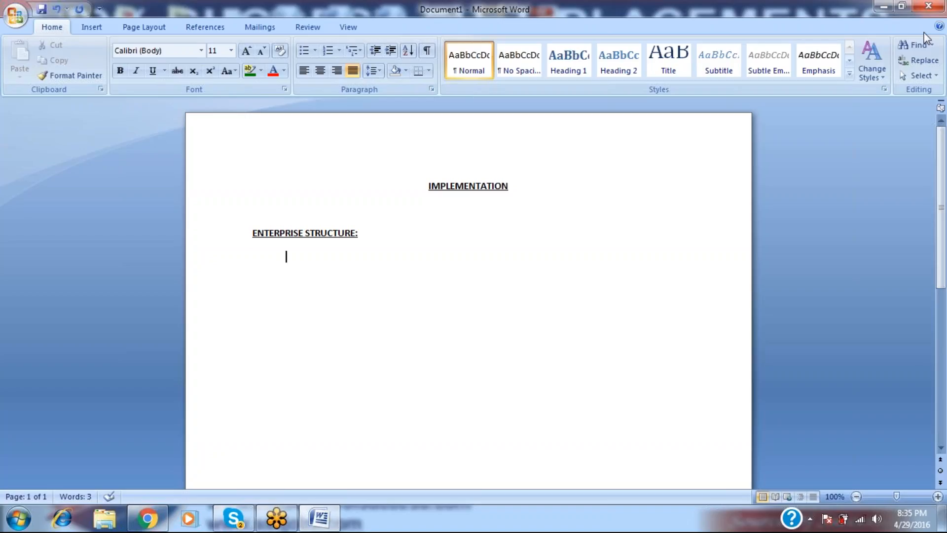
Start a numbered list with COMPANY, COMPANY CODE, PLANT and DIVISION.
{"action": "type", "text": "1."}
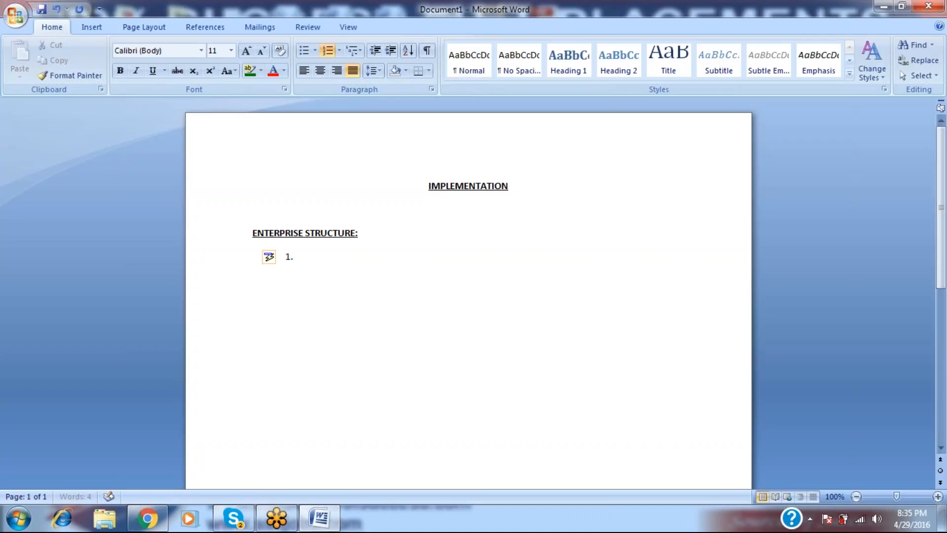
{"action": "type", "text": " COMPANY"}
{"action": "key", "text": "Return"}
{"action": "type", "text": "COMPANY CODE"}
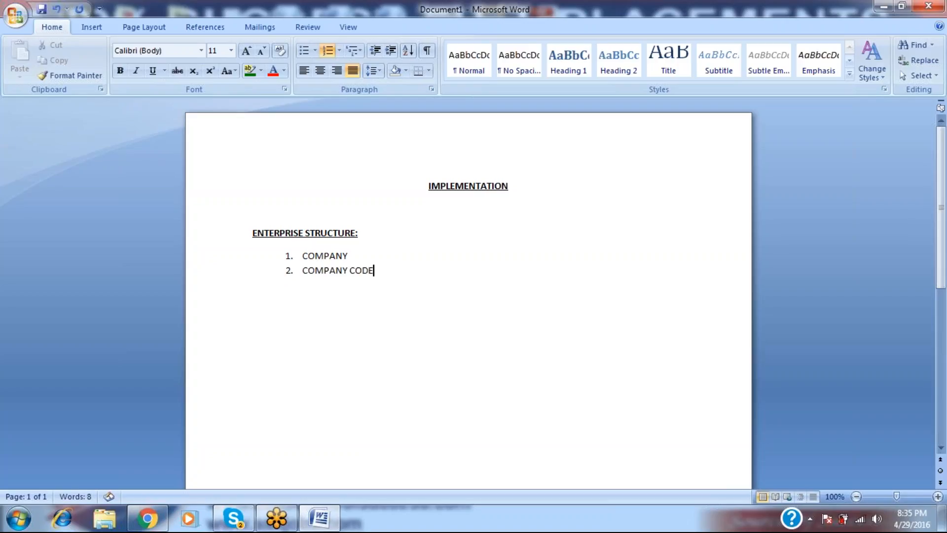
{"action": "key", "text": "Return"}
{"action": "type", "text": "PLANT"}
{"action": "key", "text": "Return"}
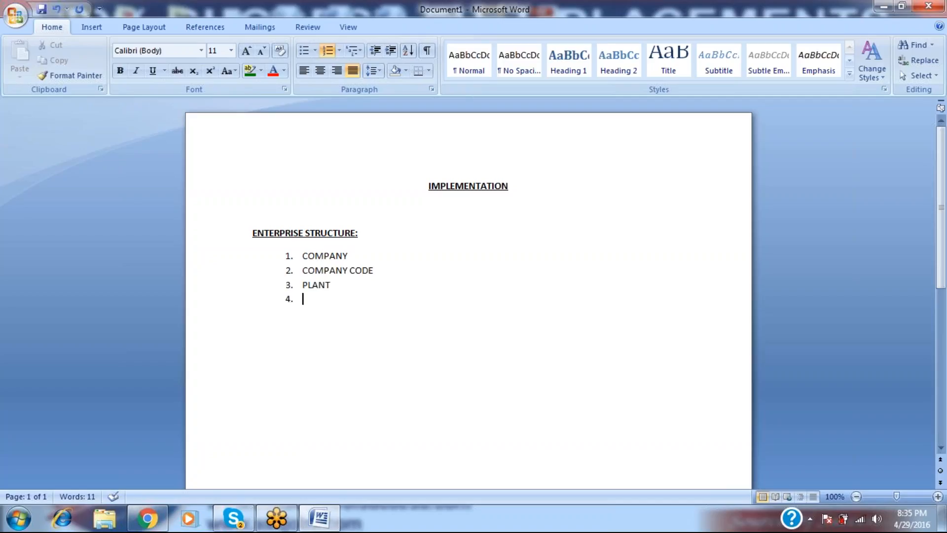
{"action": "type", "text": "DIVISION"}
{"action": "key", "text": "Return"}
Add SALES ORGANIZATION, DISTRIBUTION CHANNELS, SALES OFFICE, SALES GROUP, then note 'GROUP OF COMPANY' beside COMPANY.
{"action": "type", "text": "SALES"}
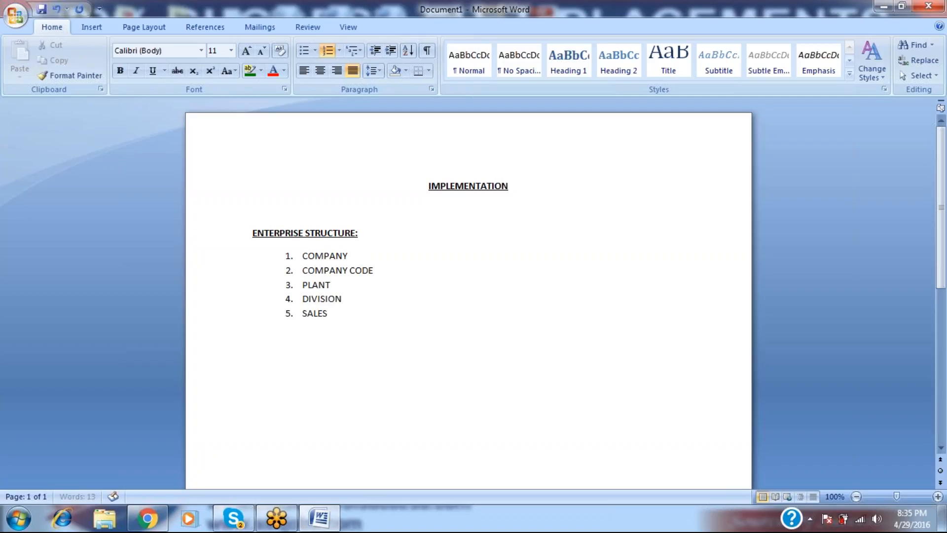
{"action": "type", "text": " ORGANZAIITON"}
{"action": "key", "text": "Return"}
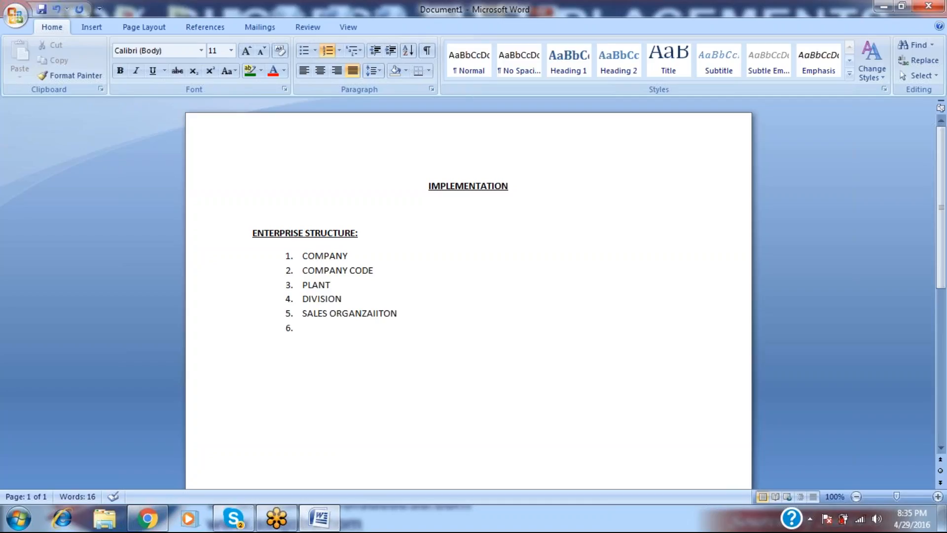
{"action": "type", "text": "DISTRIBU"}
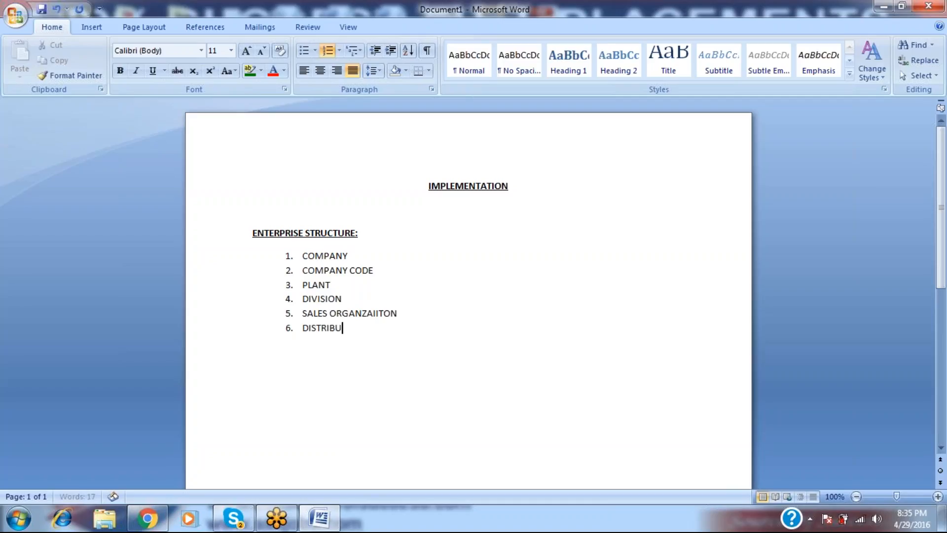
{"action": "type", "text": "TION CHANNELS"}
{"action": "key", "text": "Return"}
{"action": "type", "text": "SALES OFFICE"}
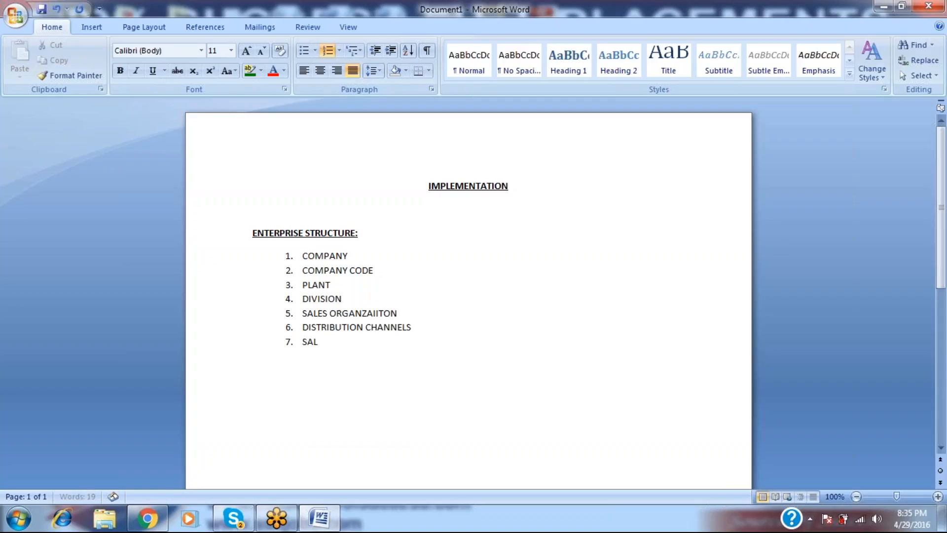
{"action": "key", "text": "Return"}
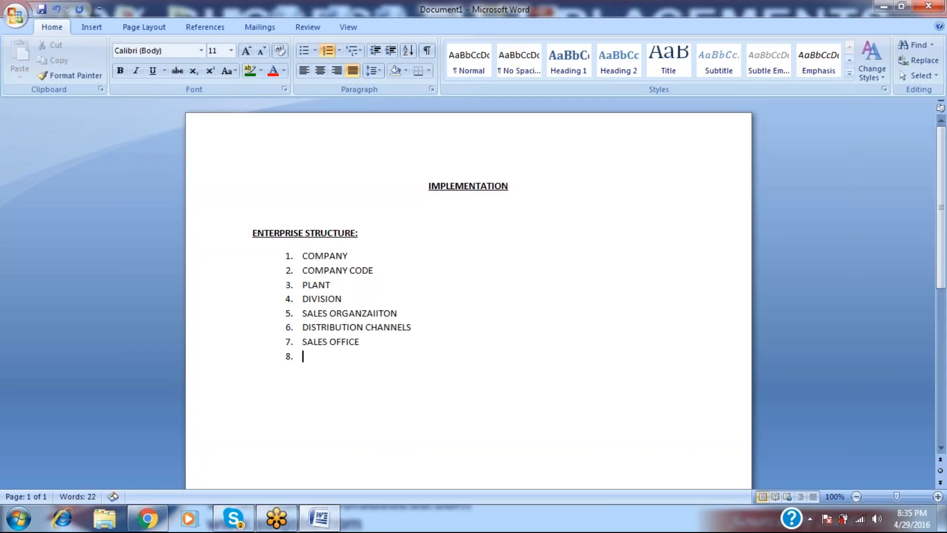
{"action": "type", "text": "SALES GROUP"}
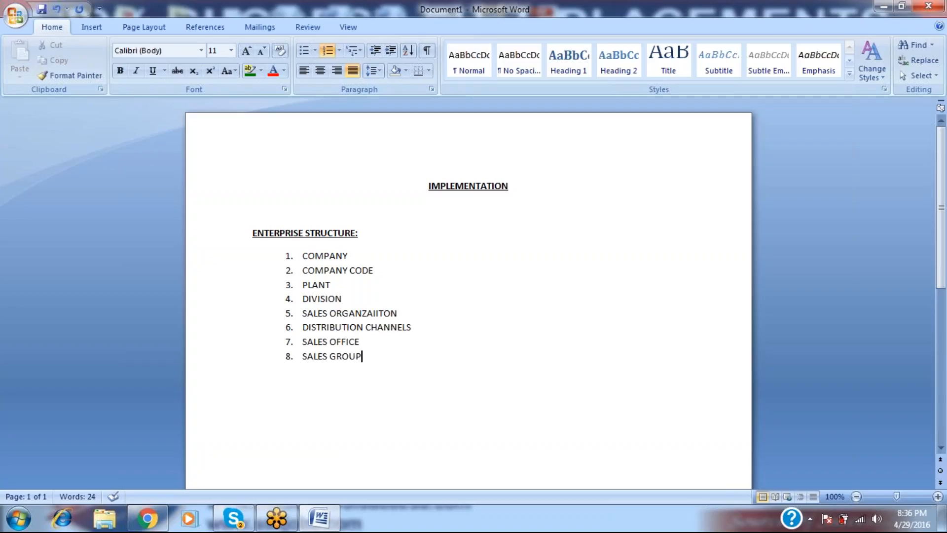
{"action": "key", "text": "Up"}
{"action": "key", "text": "Up"}
{"action": "key", "text": "Up"}
{"action": "key", "text": "Up"}
{"action": "key", "text": "Up"}
{"action": "key", "text": "Up"}
{"action": "type", "text": "GROUP OF"}
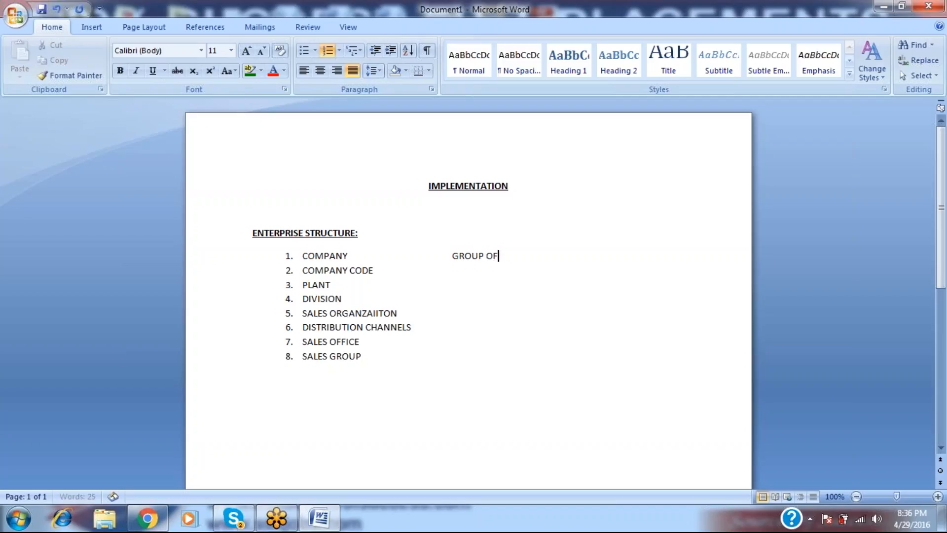
{"action": "type", "text": " COMPANY"}
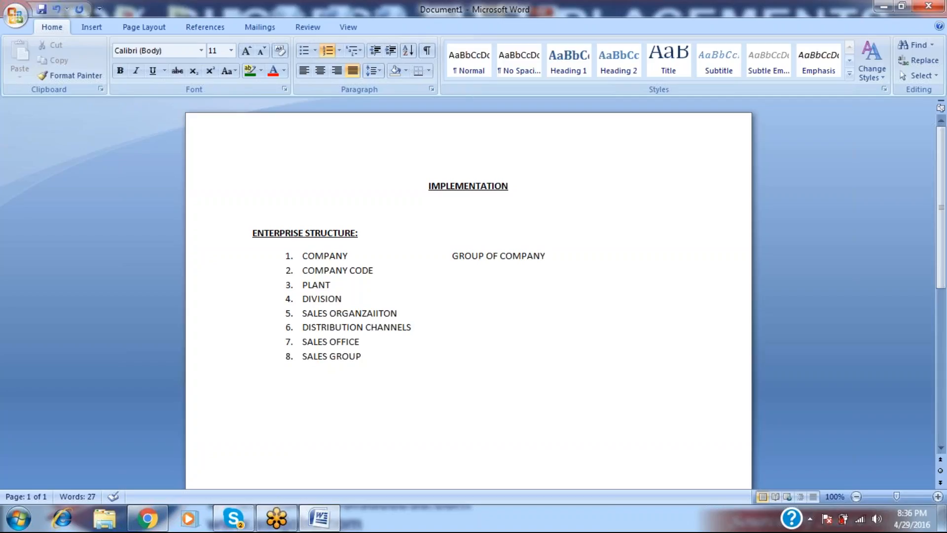
Add descriptions 'SUBSIDARY PART' beside COMPANY CODE and 'MANUFACTURING' beside PLANT.
{"action": "left_click", "coordinate": [374, 270]}
{"action": "key", "text": "Tab"}
{"action": "key", "text": "Tab"}
{"action": "type", "text": "SUBSIDARY PART OF THE"}
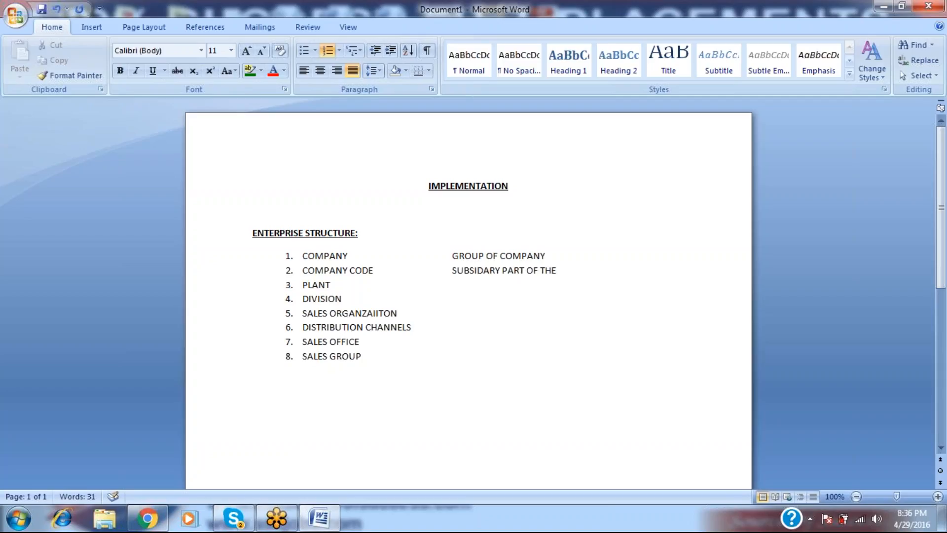
{"action": "key", "text": "BackSpace"}
{"action": "key", "text": "BackSpace"}
{"action": "key", "text": "BackSpace"}
{"action": "key", "text": "BackSpace"}
{"action": "key", "text": "BackSpace"}
{"action": "key", "text": "BackSpace"}
{"action": "left_click", "coordinate": [331, 285]}
{"action": "key", "text": "Tab"}
{"action": "type", "text": "MANUFAC"}
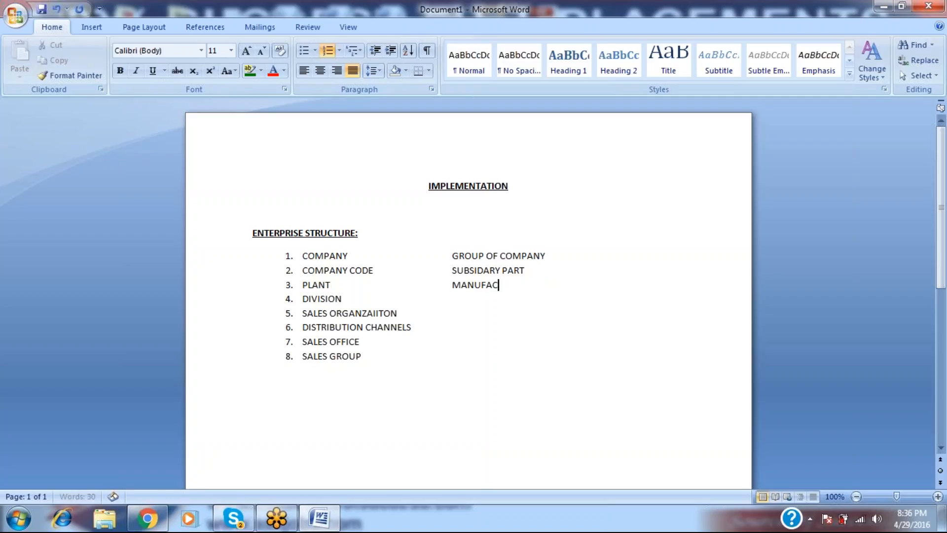
{"action": "type", "text": "TURING"}
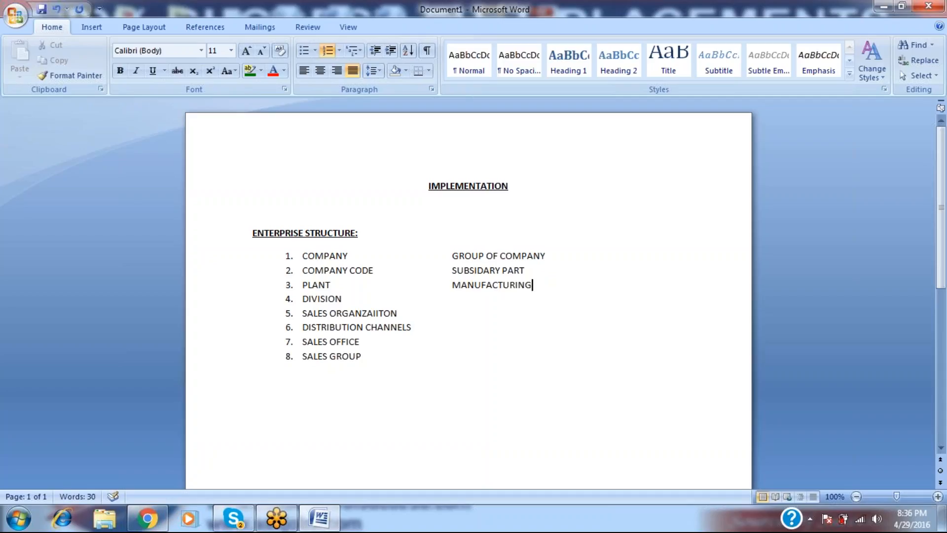
Add 'PRODUCT RANGE' beside DIVISION and move to the sales organisation description column.
{"action": "key", "text": "Down"}
{"action": "key", "text": "Tab"}
{"action": "key", "text": "Tab"}
{"action": "key", "text": "Tab"}
{"action": "key", "text": "Tab"}
{"action": "type", "text": "PRODUCT RANGE"}
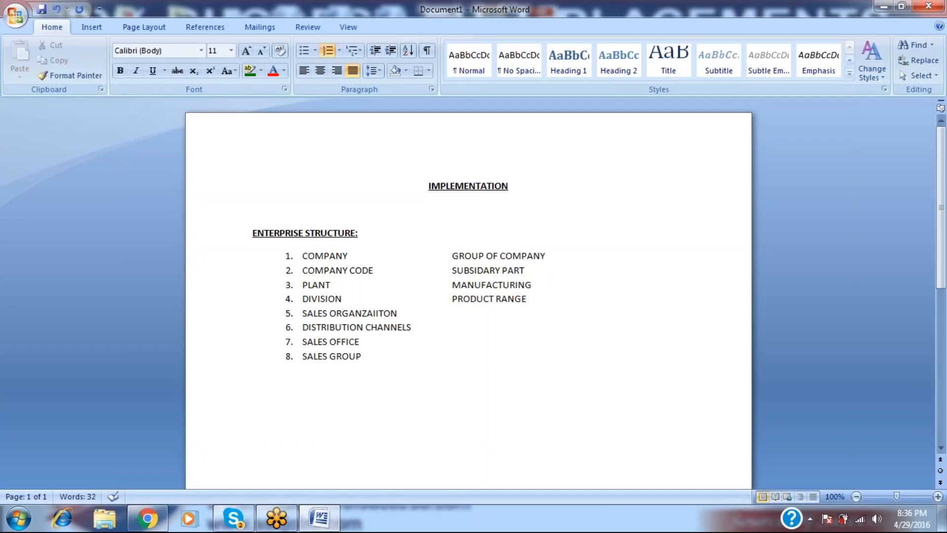
{"action": "key", "text": "Down"}
{"action": "key", "text": "Tab"}
{"action": "key", "text": "Tab"}
Describe items 5–8: SALES ACTIVITIES, MODE OF SALES, GEOGRAPHICAL AREA, PERSON RESPONSIBLE.
{"action": "type", "text": "SALES ACTIVITIES"}
{"action": "left_click", "coordinate": [412, 327]}
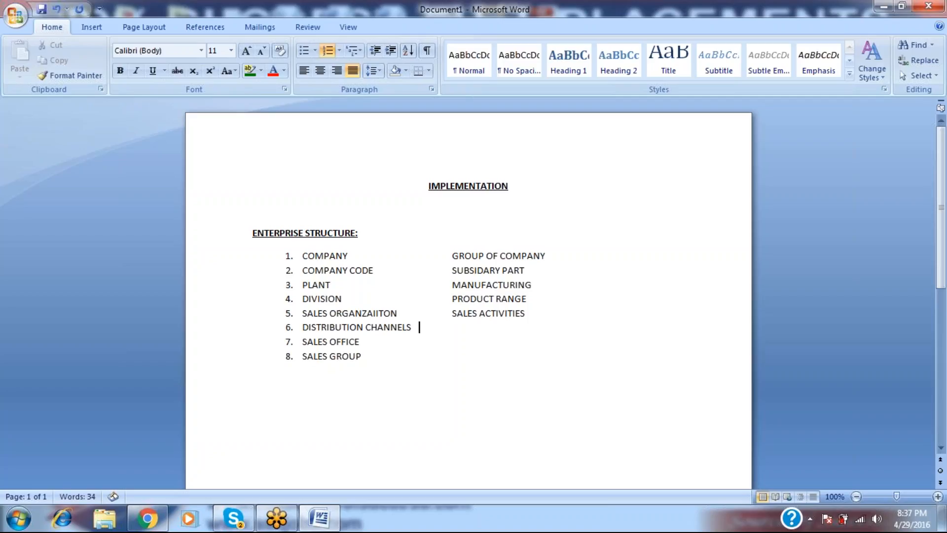
{"action": "key", "text": "Tab"}
{"action": "type", "text": "MODE OF SALES"}
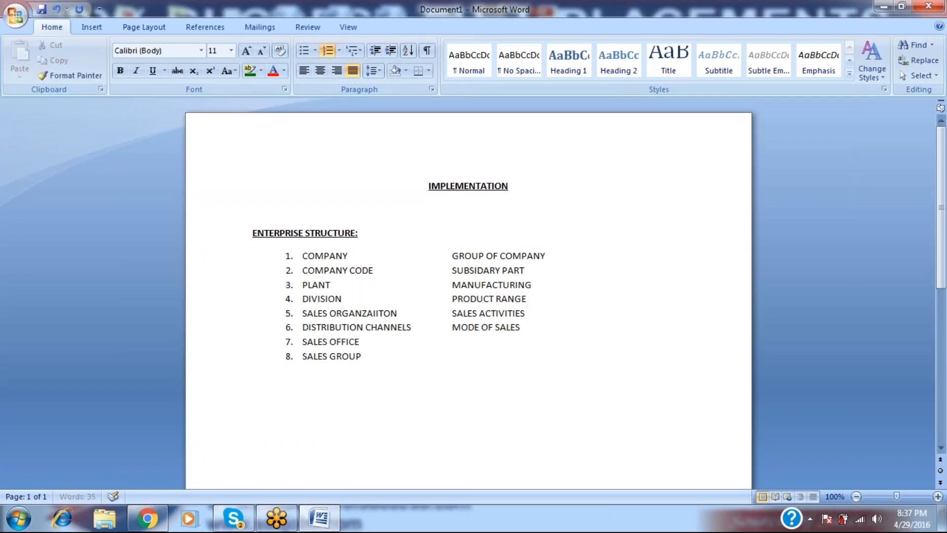
{"action": "left_click", "coordinate": [360, 341]}
{"action": "key", "text": "Tab"}
{"action": "key", "text": "Tab"}
{"action": "key", "text": "Tab"}
{"action": "type", "text": "GEOGRAPHICAL A"}
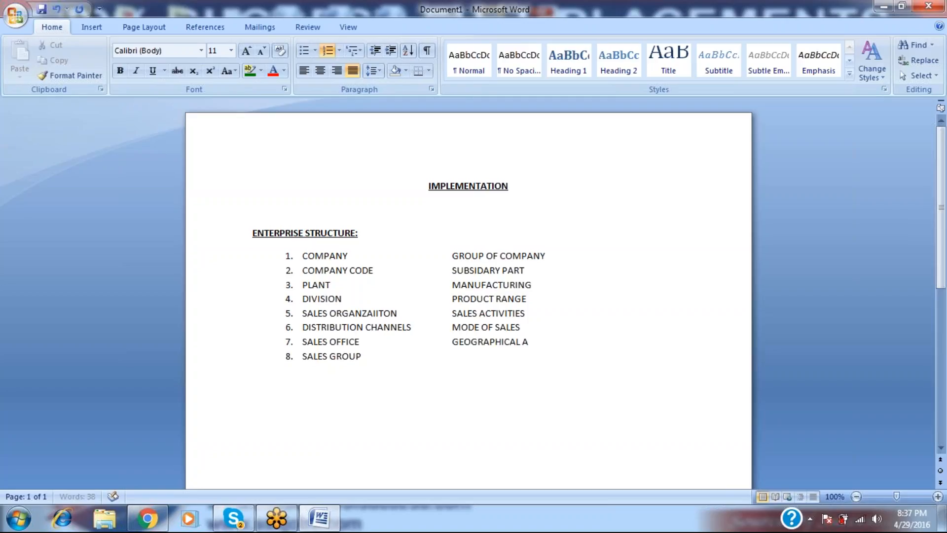
{"action": "type", "text": "REA"}
{"action": "left_click", "coordinate": [363, 356]}
{"action": "key", "text": "Tab"}
{"action": "key", "text": "Tab"}
{"action": "type", "text": "PERSON RESOP"}
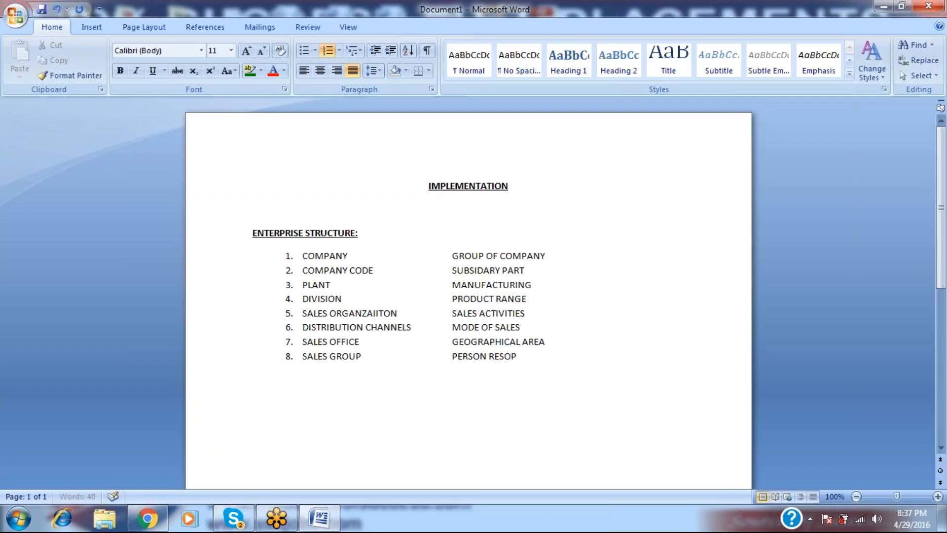
{"action": "type", "text": "ONSIBLE"}
Add RAMCO after GROUP OF COMPANY and insert an unnumbered blank line below it.
{"action": "key", "text": "Up"}
{"action": "key", "text": "Up"}
{"action": "key", "text": "Up"}
{"action": "key", "text": "Up"}
{"action": "key", "text": "Up"}
{"action": "key", "text": "Up"}
{"action": "key", "text": "Up"}
{"action": "type", "text": "RAMCO"}
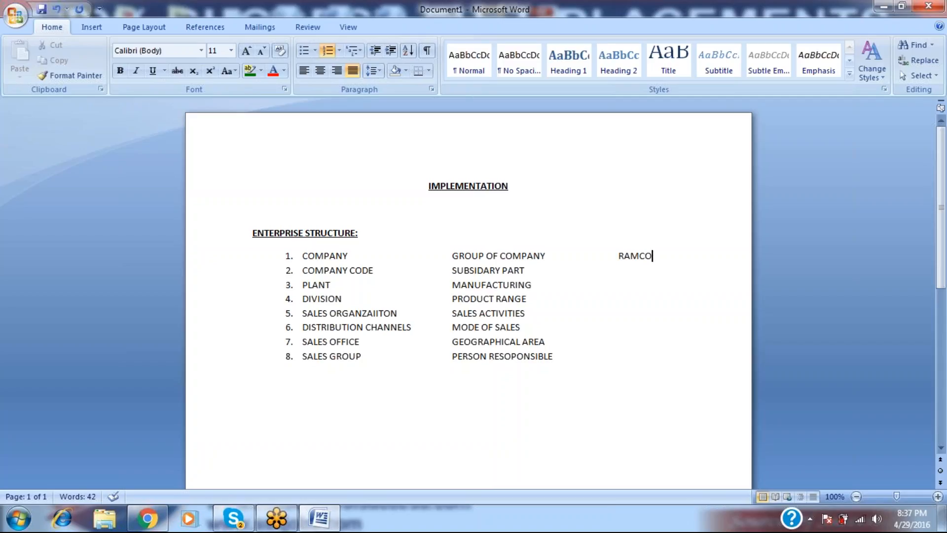
{"action": "key", "text": "Return"}
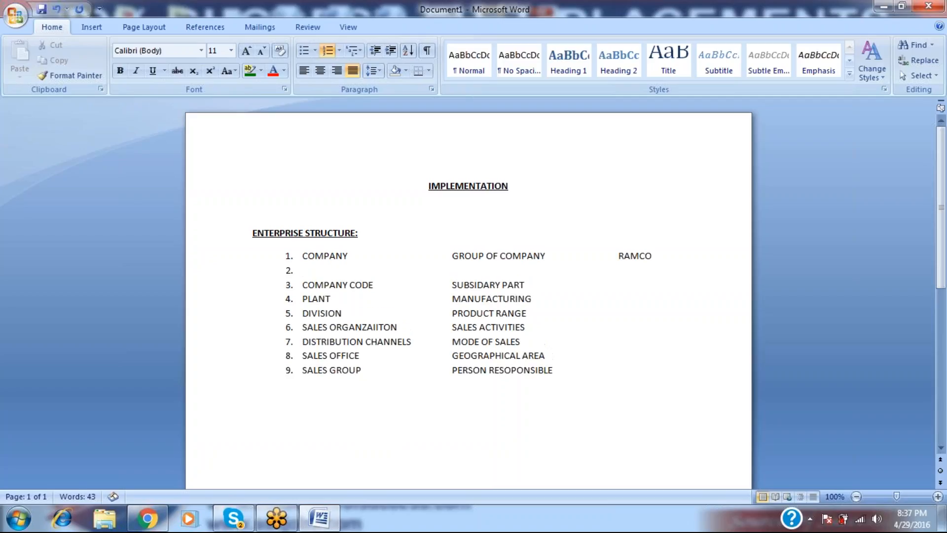
{"action": "key", "text": "BackSpace"}
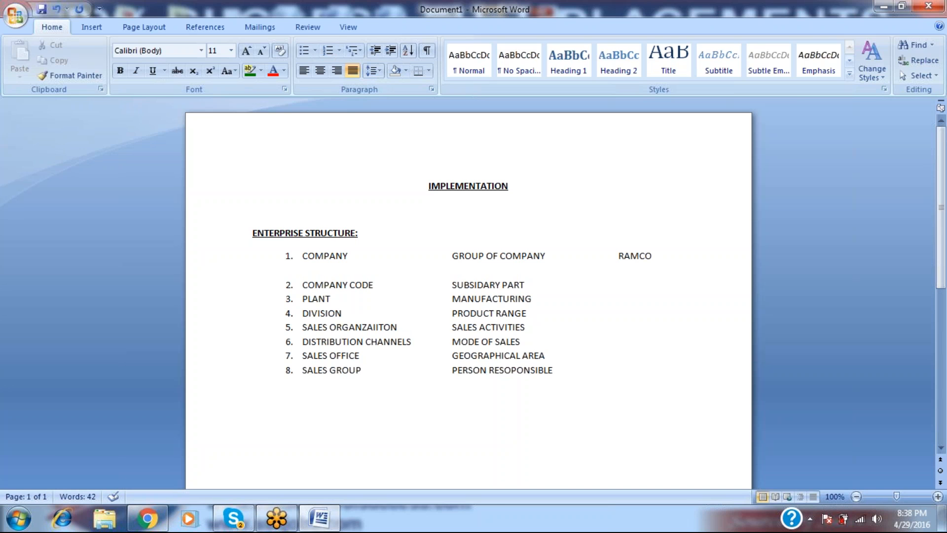
Minimise the Word and Gmail windows to reveal the desktop.
{"action": "key", "text": "alt+Tab"}
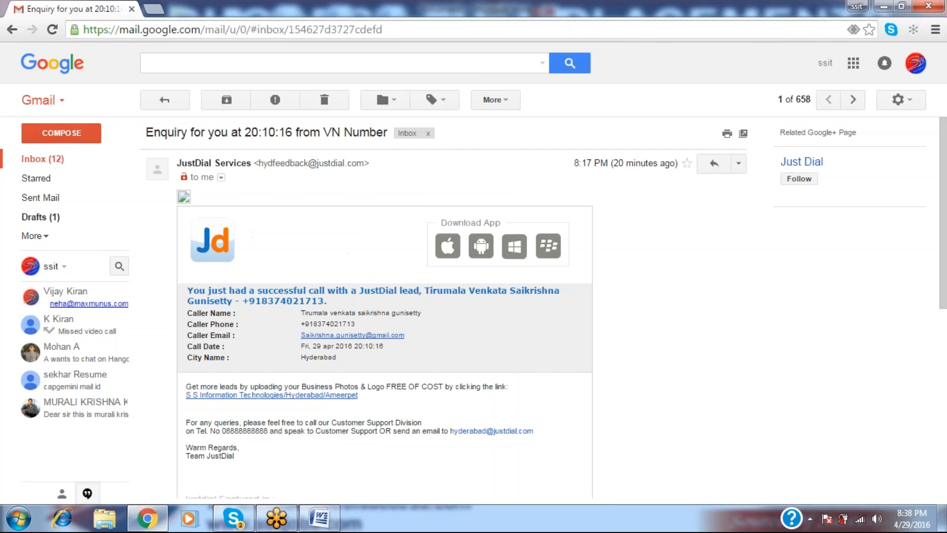
{"action": "key", "text": "alt+Tab"}
{"action": "left_click", "coordinate": [881, 6]}
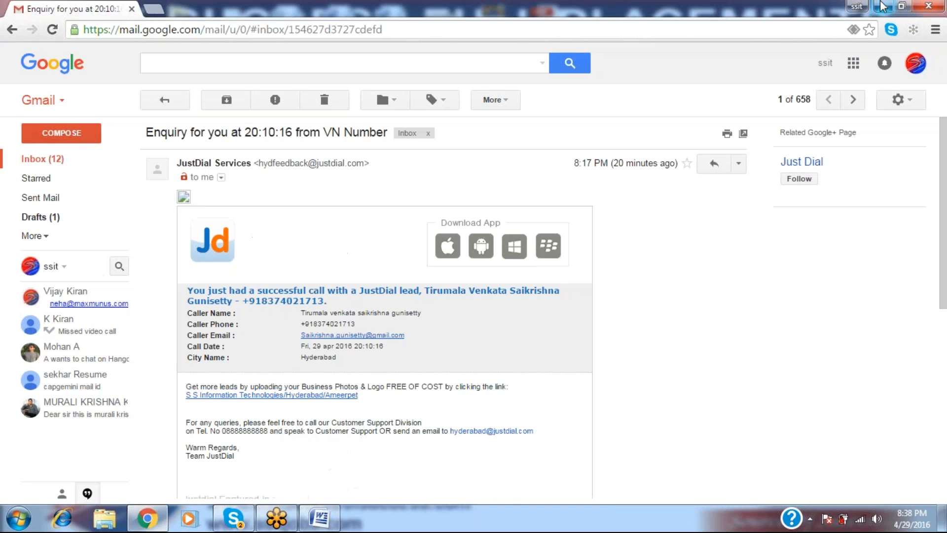
{"action": "left_click", "coordinate": [881, 6]}
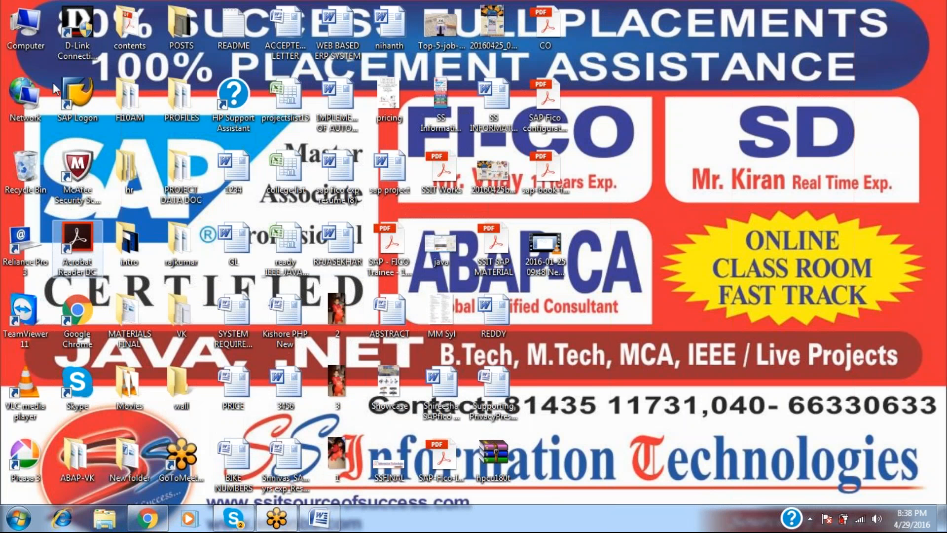
Launch SAP Logon and log on to the MMSABAP system with the user ID and password.
{"action": "double_click", "coordinate": [78, 98]}
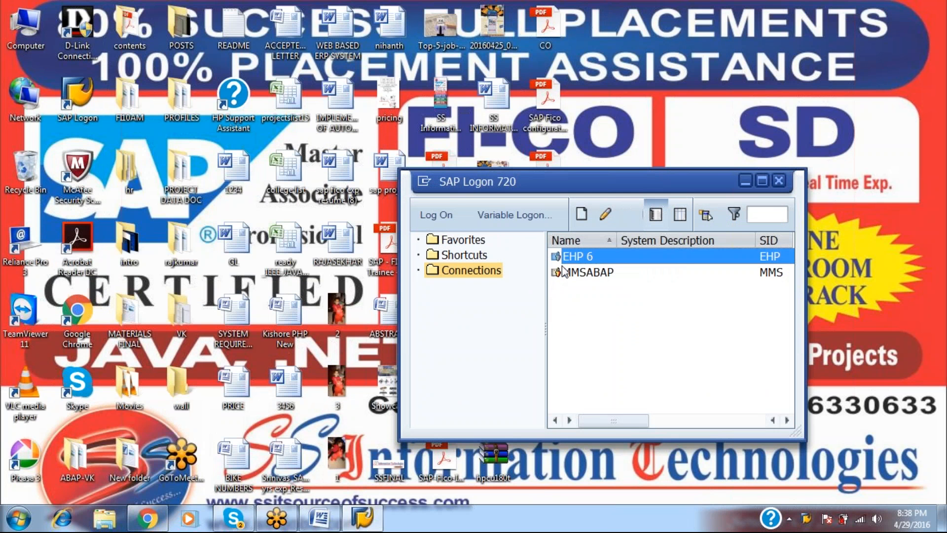
{"action": "left_click", "coordinate": [563, 272]}
{"action": "left_click", "coordinate": [436, 214]}
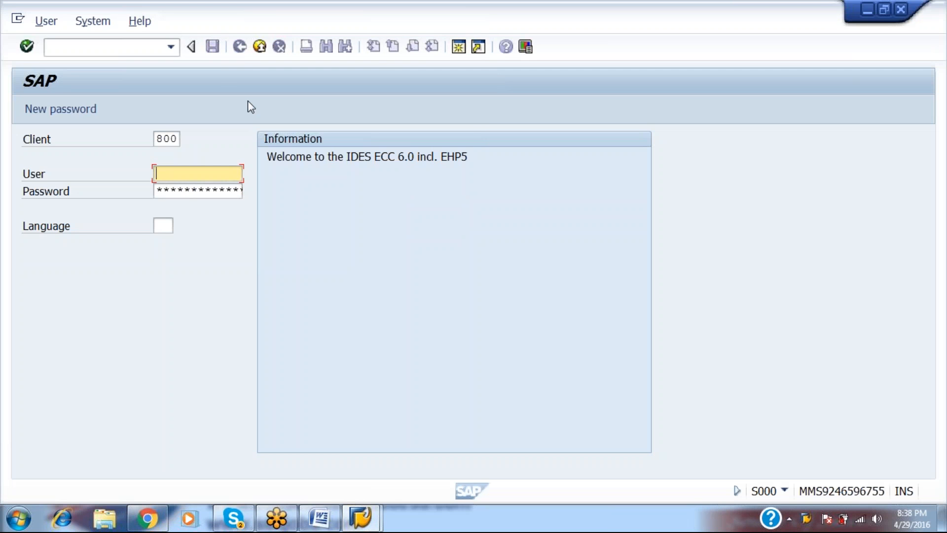
{"action": "type", "text": "abap17"}
{"action": "key", "text": "Tab"}
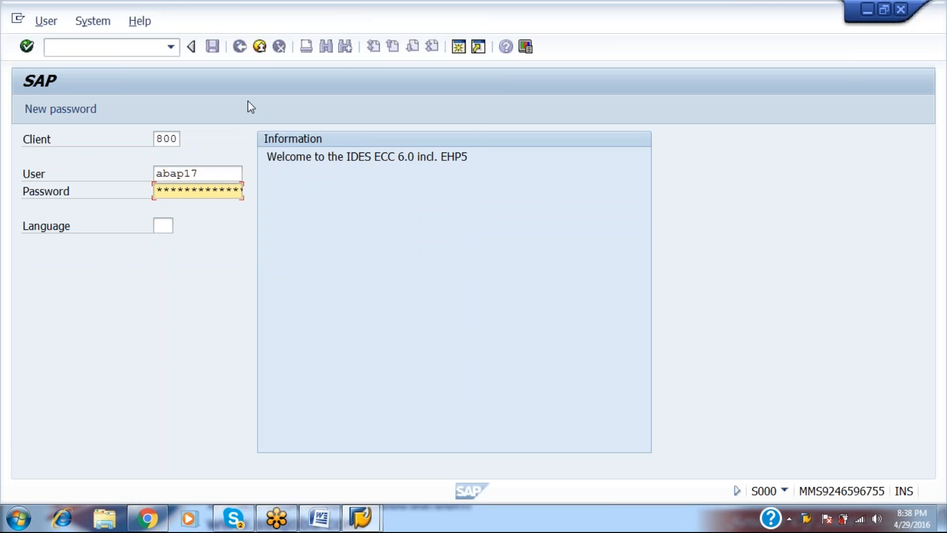
{"action": "type", "text": "************"}
{"action": "key", "text": "Return"}
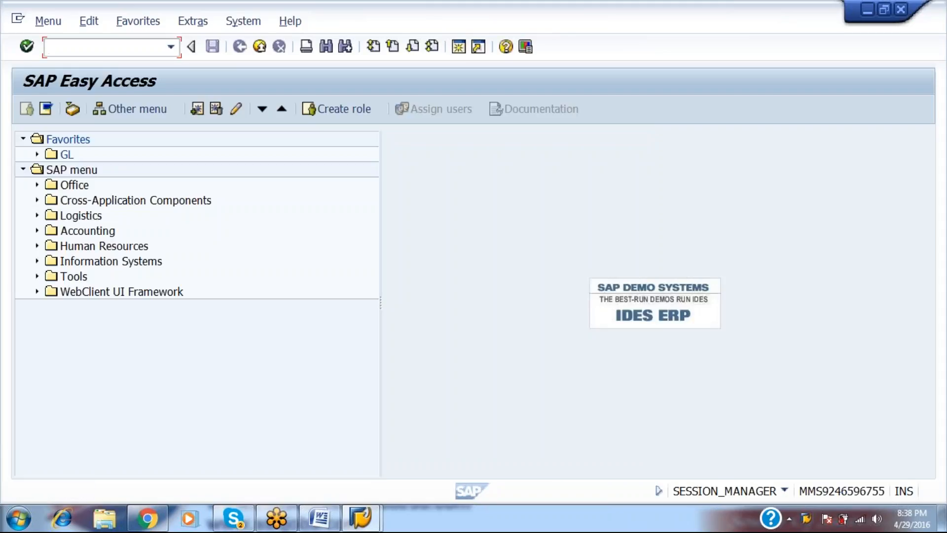
Close the SAP Logon and Chrome windows and bring the Word notes back to front.
{"action": "key", "text": "alt+m"}
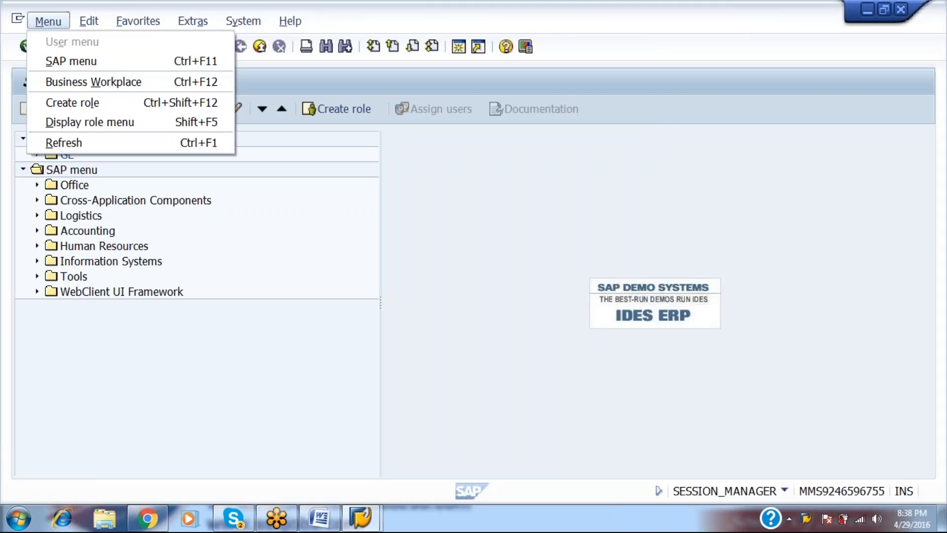
{"action": "key", "text": "Escape"}
{"action": "key", "text": "alt+Tab"}
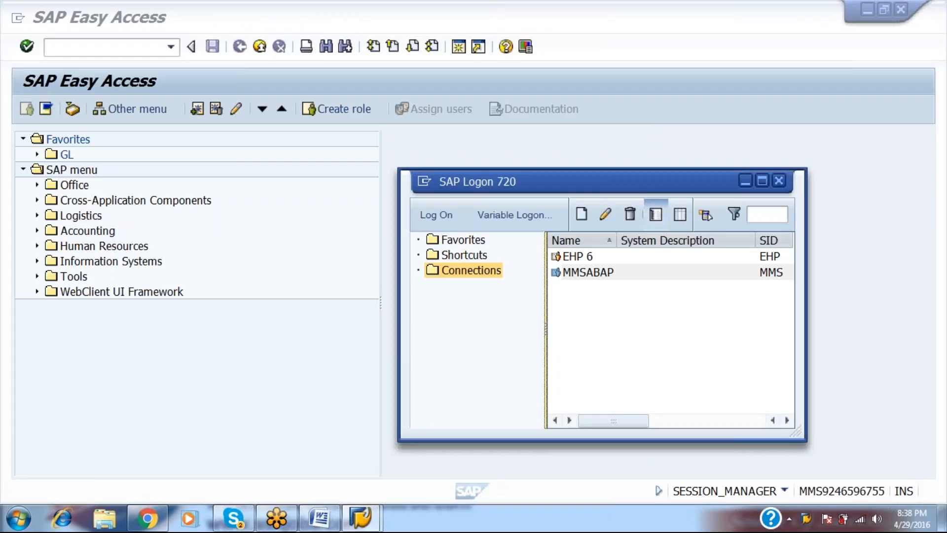
{"action": "key", "text": "alt+space"}
{"action": "left_click", "coordinate": [784, 182]}
{"action": "left_click", "coordinate": [779, 181]}
{"action": "key", "text": "alt+Tab"}
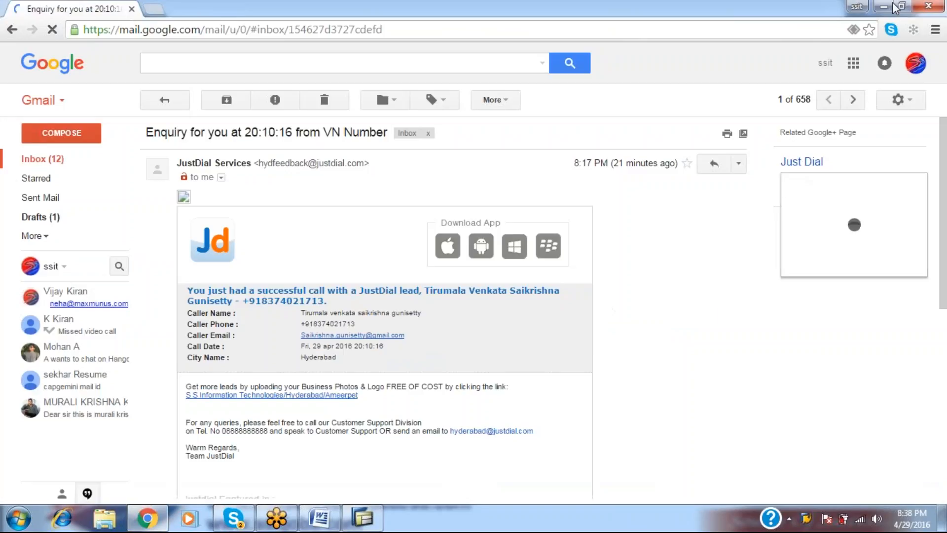
{"action": "left_click", "coordinate": [917, 6]}
{"action": "key", "text": "alt+Tab"}
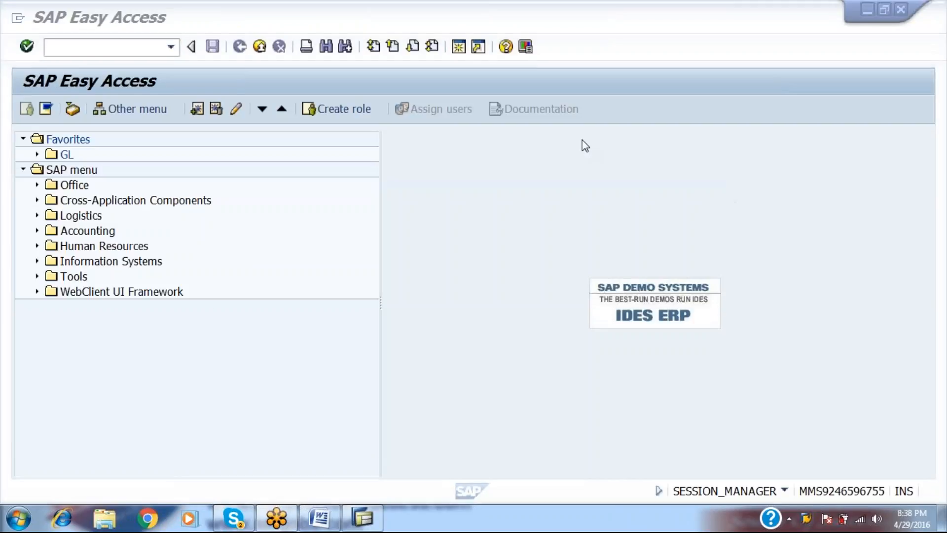
{"action": "key", "text": "alt+Tab"}
{"action": "key", "text": "alt+Tab"}
{"action": "key", "text": "alt+Tab"}
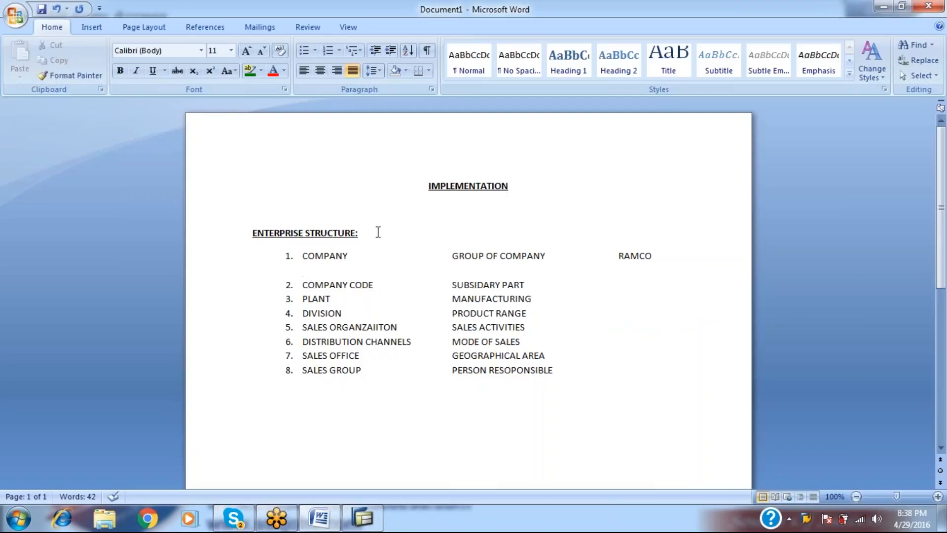
Type 'SPRO--' on the indented blank line under COMPANY.
{"action": "key", "text": "Tab"}
{"action": "left_click", "coordinate": [379, 232]}
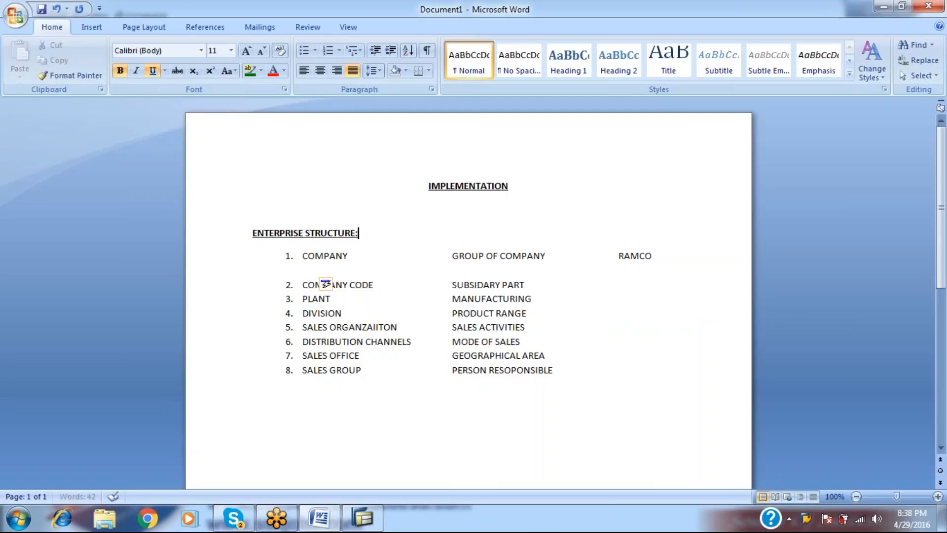
{"action": "type", "text": "sp"}
{"action": "key", "text": "BackSpace"}
{"action": "key", "text": "BackSpace"}
{"action": "left_click", "coordinate": [320, 270]}
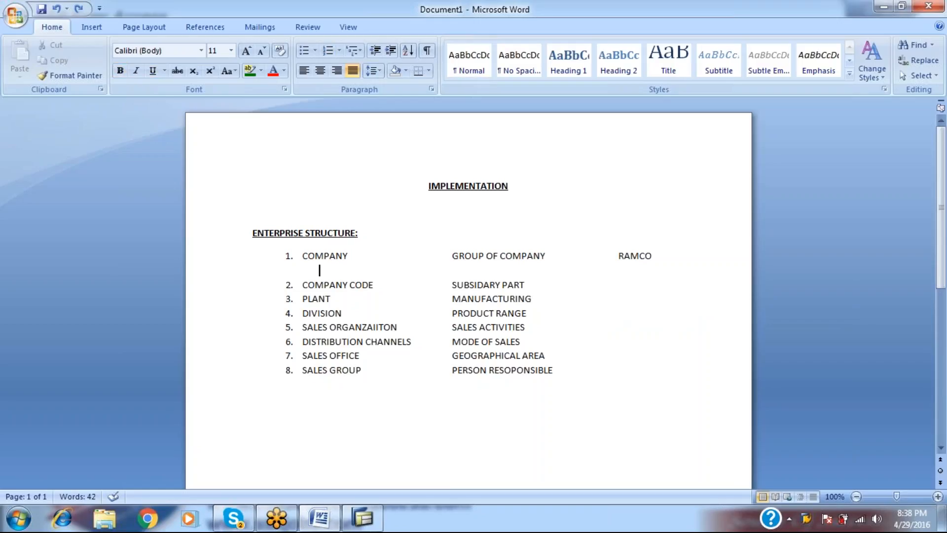
{"action": "type", "text": "SPRO--"}
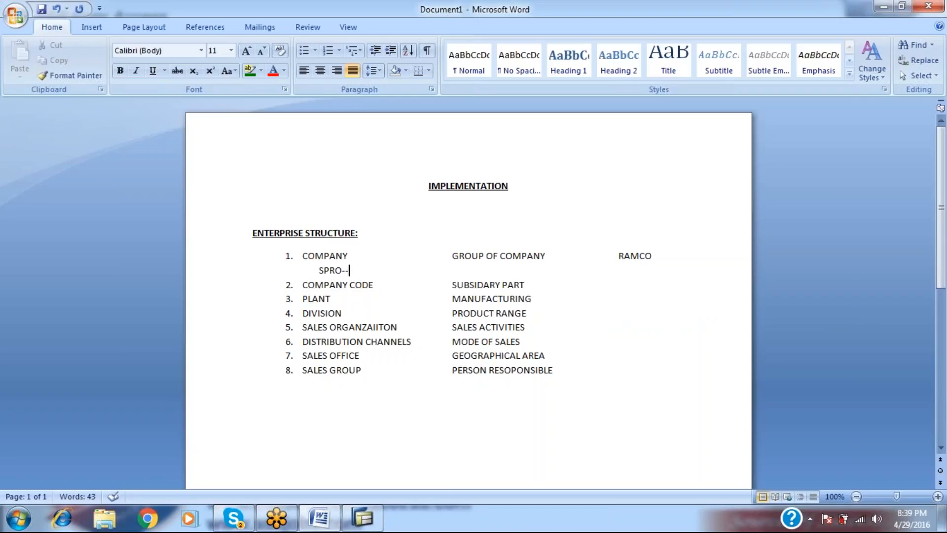
Run transaction SPRO in SAP and add 'SAP REFERENCE IMG' to the note.
{"action": "key", "text": "alt+Tab"}
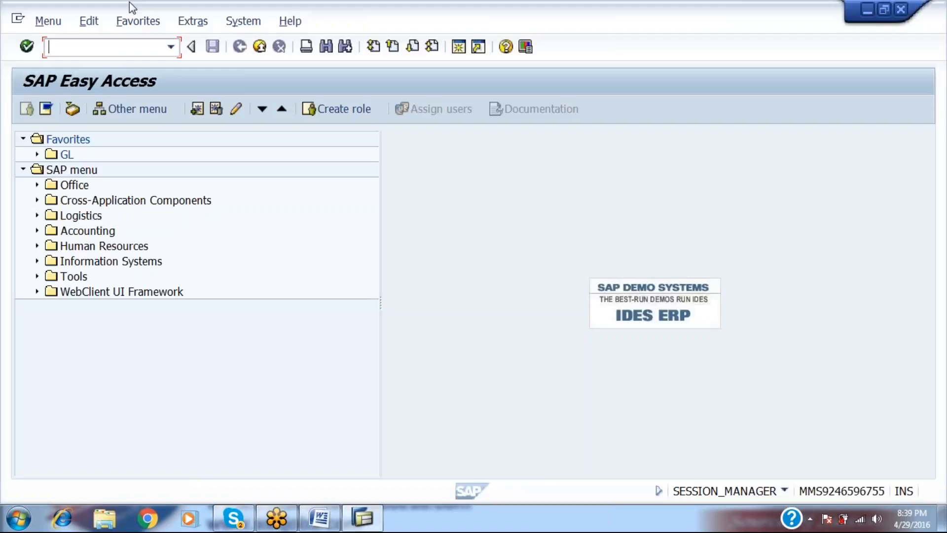
{"action": "type", "text": "SPRO"}
{"action": "key", "text": "Return"}
{"action": "key", "text": "alt+Tab"}
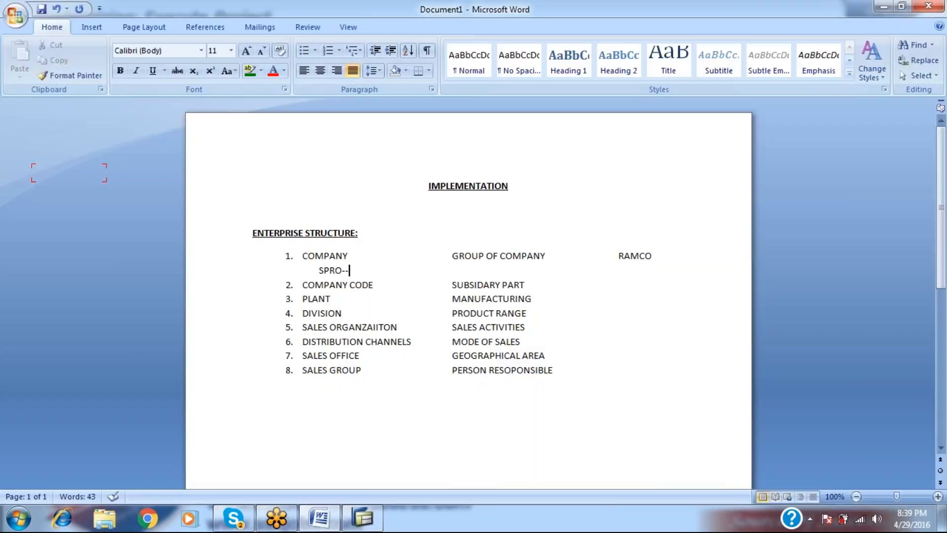
{"action": "type", "text": "SAP REFE"}
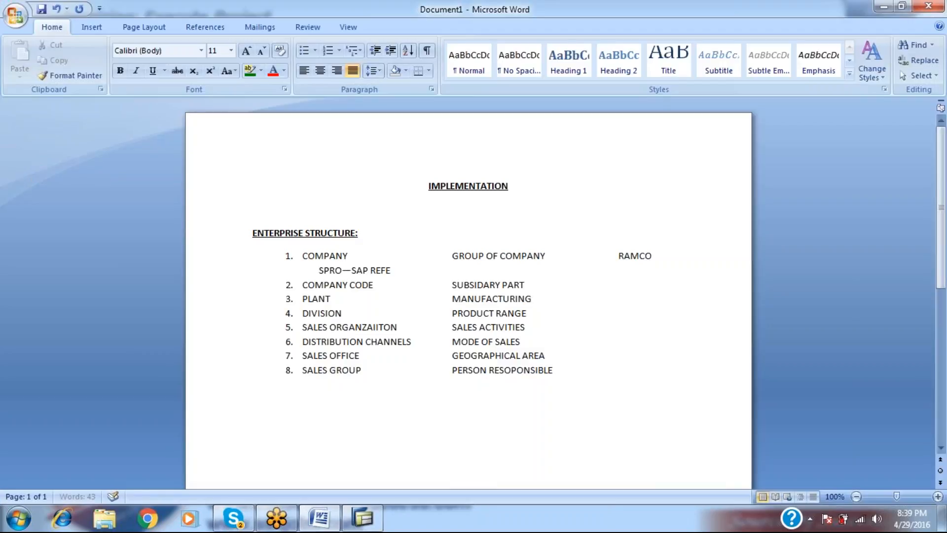
{"action": "type", "text": "RENCE IMG"}
Open SAP Reference IMG, expand Enterprise Structure and Definition, noting '--ENTERPRISE STRUCTURE--DEFINITION--' in Word.
{"action": "key", "text": "alt+Tab"}
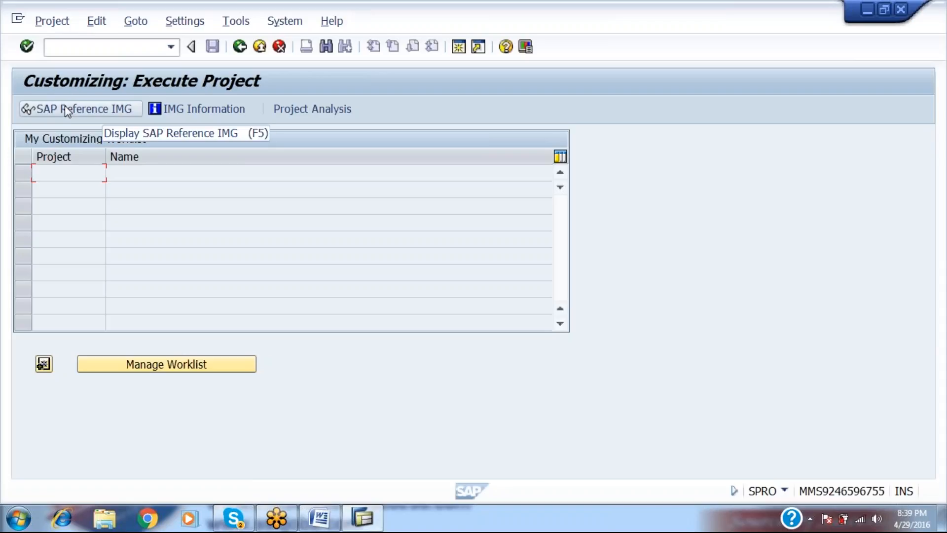
{"action": "left_click", "coordinate": [65, 106]}
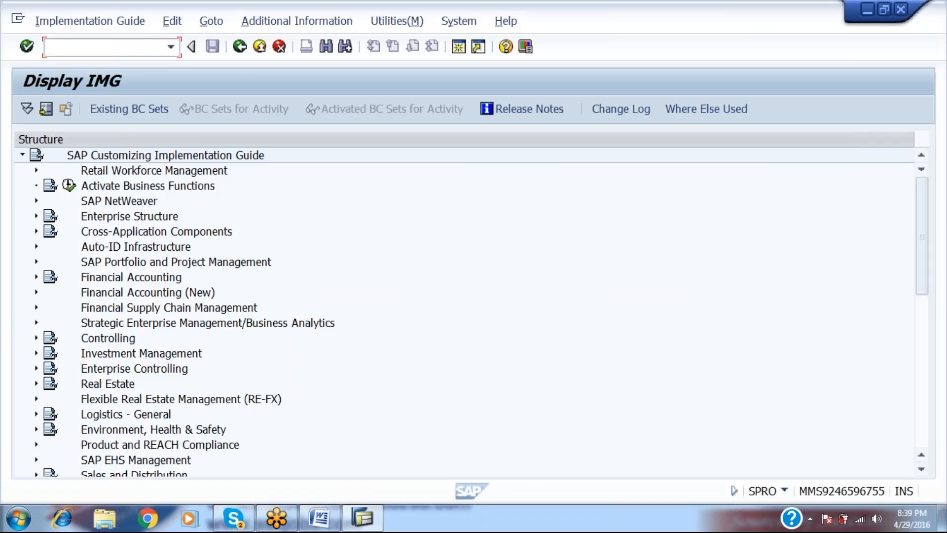
{"action": "left_click", "coordinate": [35, 217]}
{"action": "key", "text": "alt+Tab"}
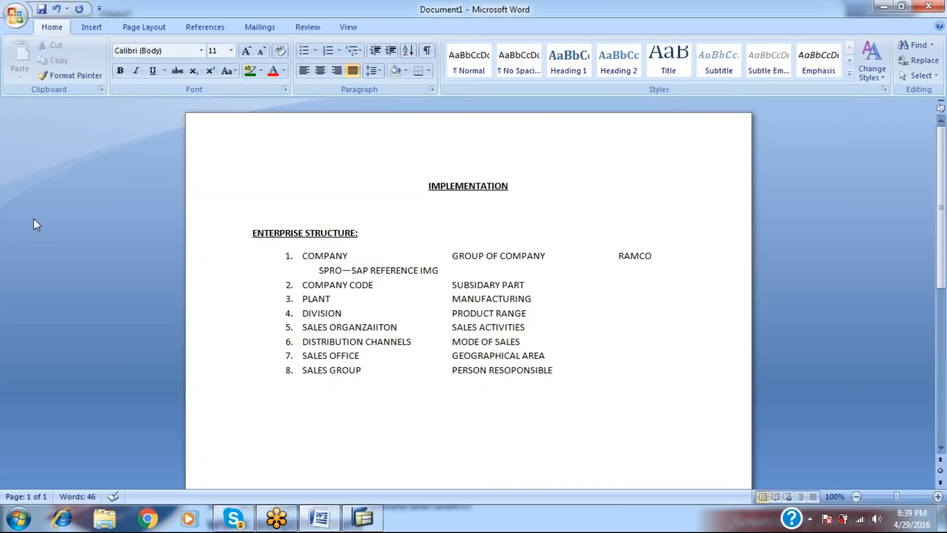
{"action": "type", "text": "--ENTERPRISE S"}
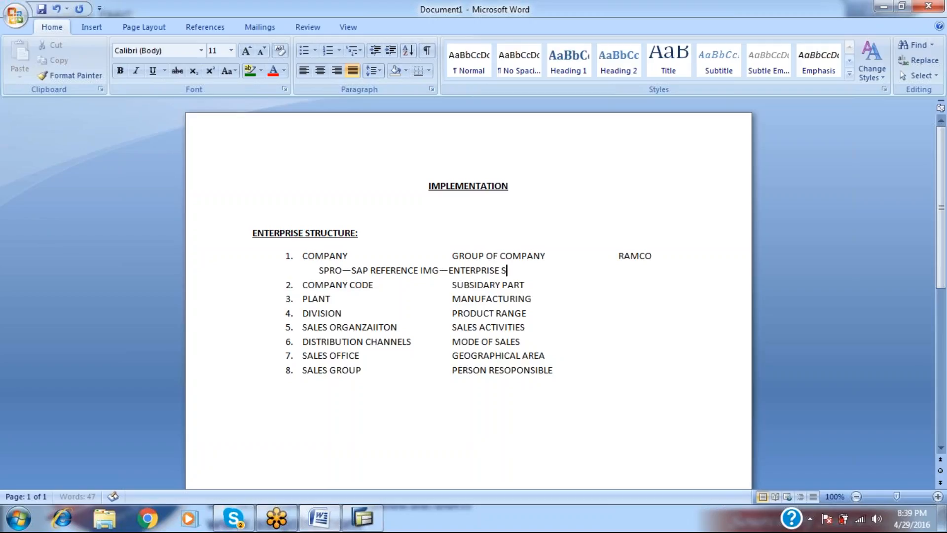
{"action": "type", "text": "TRUCTURE--"}
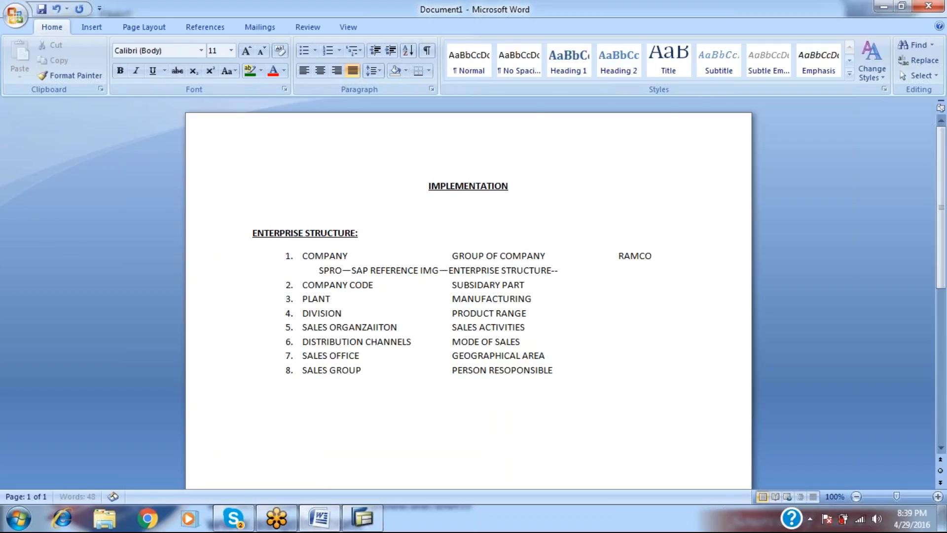
{"action": "key", "text": "alt+Tab"}
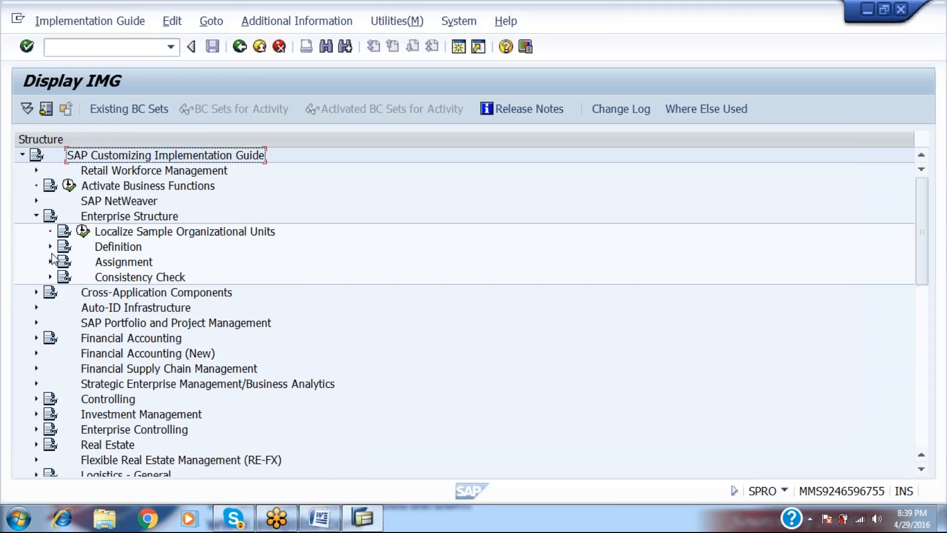
{"action": "left_click", "coordinate": [50, 247]}
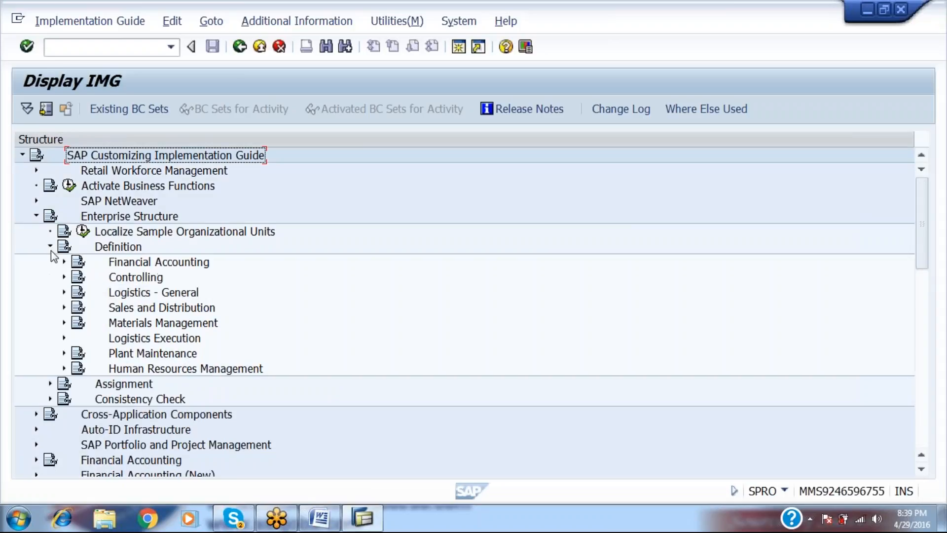
{"action": "key", "text": "alt+Tab"}
{"action": "type", "text": "DEFINITION"}
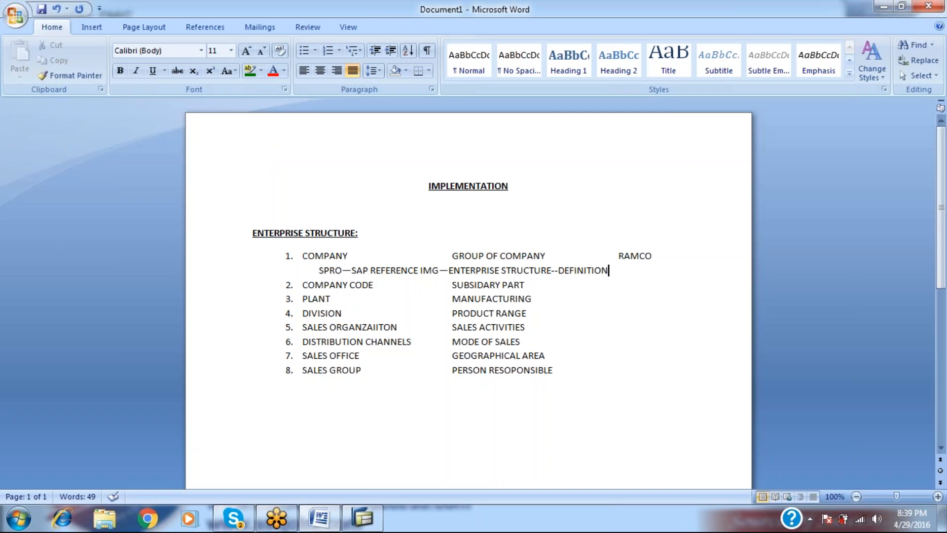
{"action": "type", "text": "--"}
Add 'FINANCIAL ACCOUNTING--' to the note and run the Define company activity.
{"action": "key", "text": "alt+Tab"}
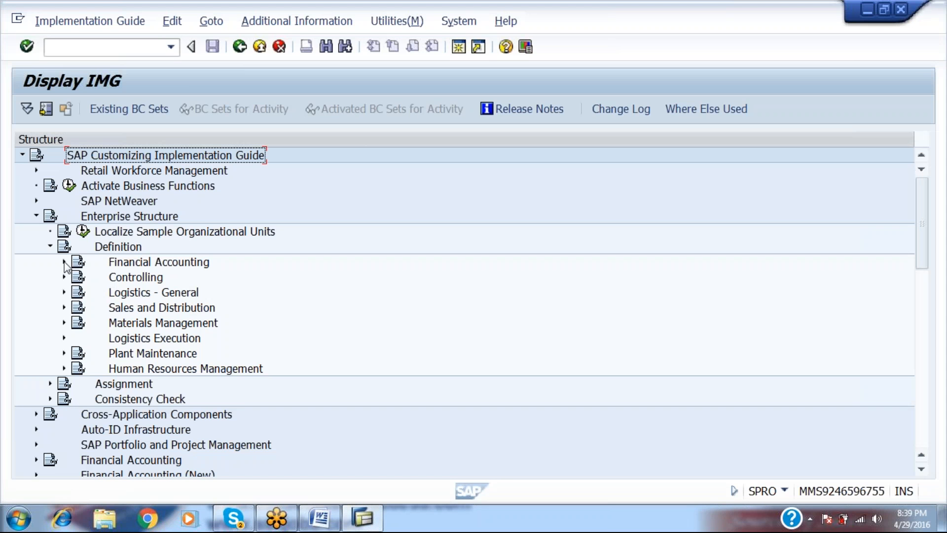
{"action": "key", "text": "alt+Tab"}
{"action": "type", "text": "FIN"}
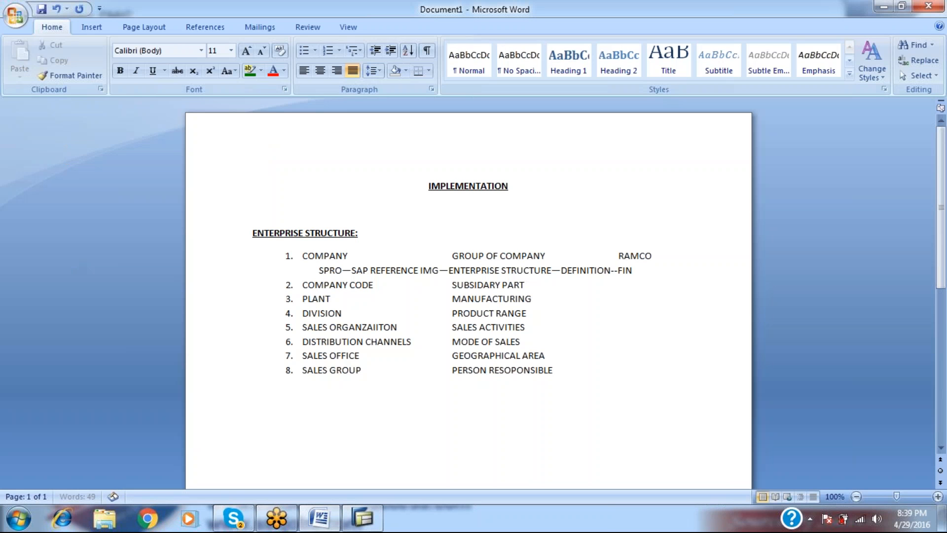
{"action": "type", "text": "ANCIAL ACCOUNTING--"}
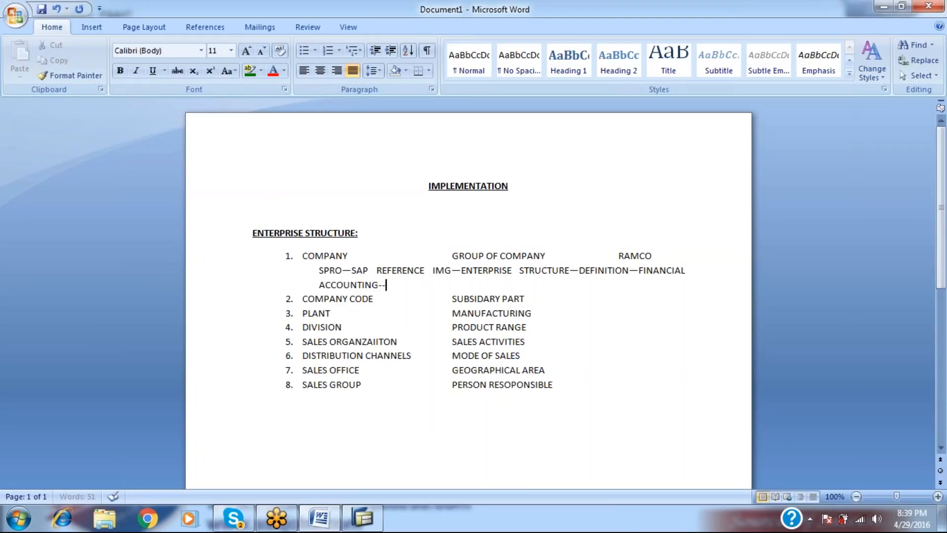
{"action": "key", "text": "alt+Tab"}
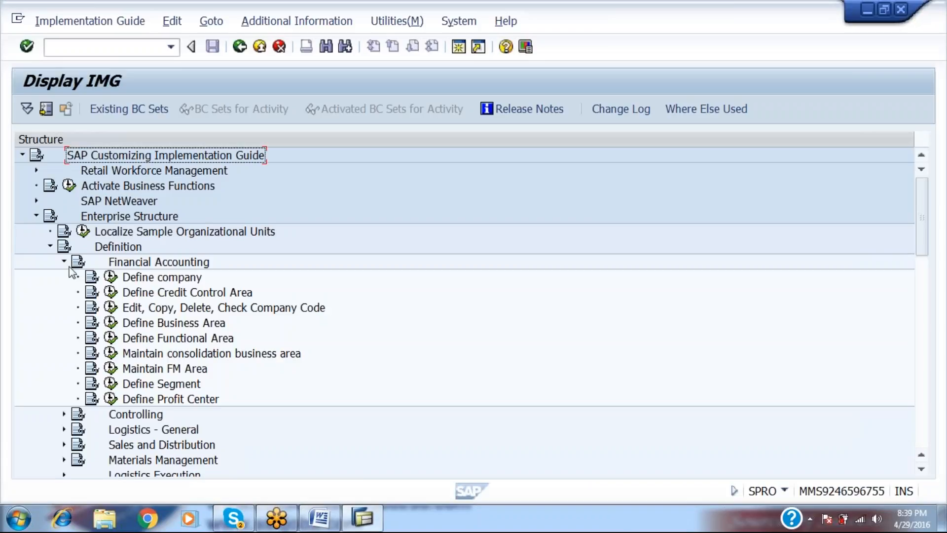
{"action": "left_click", "coordinate": [148, 281]}
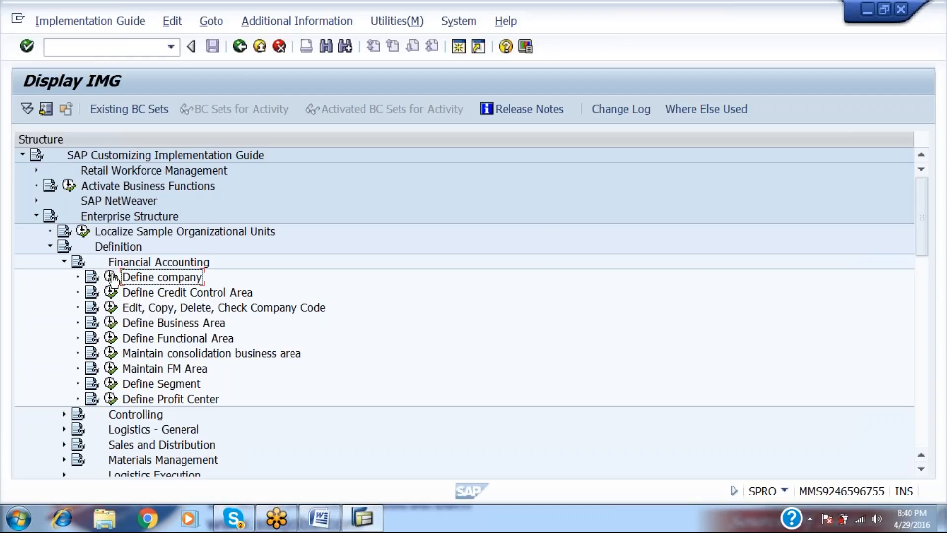
{"action": "left_click", "coordinate": [111, 278]}
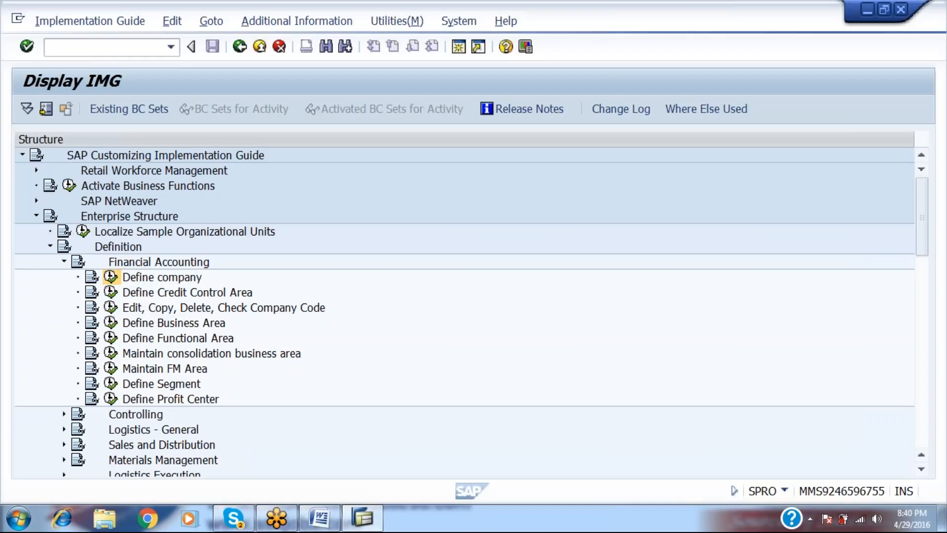
Append 'DEFINE COMPANY' to the path note and start a new line below it.
{"action": "key", "text": "alt+Tab"}
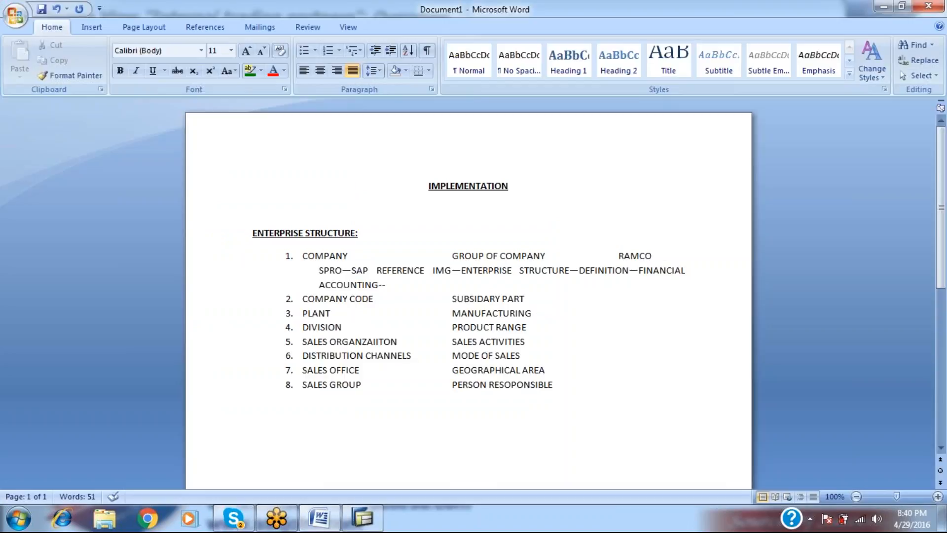
{"action": "type", "text": "DEFINE CO"}
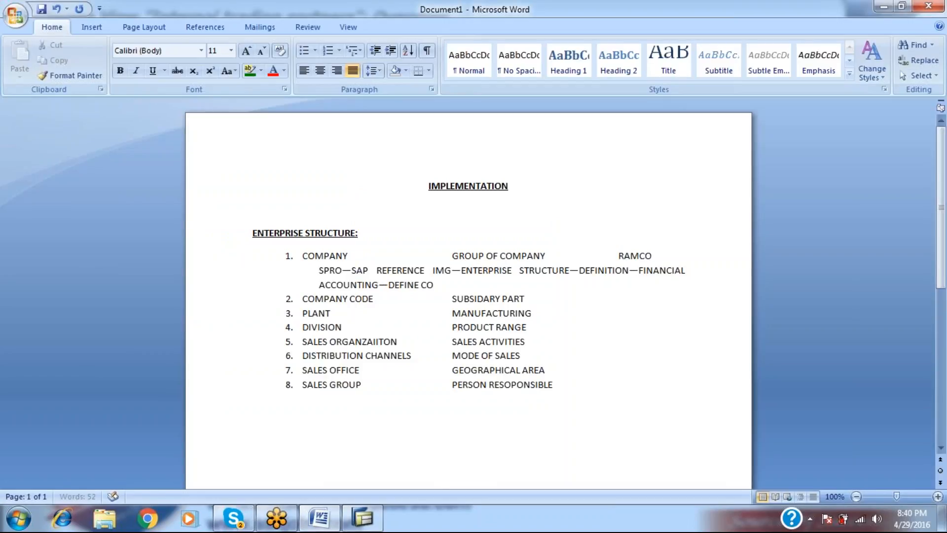
{"action": "type", "text": "MPANY\\"}
{"action": "key", "text": "Return"}
{"action": "key", "text": "BackSpace"}
{"action": "key", "text": "BackSpace"}
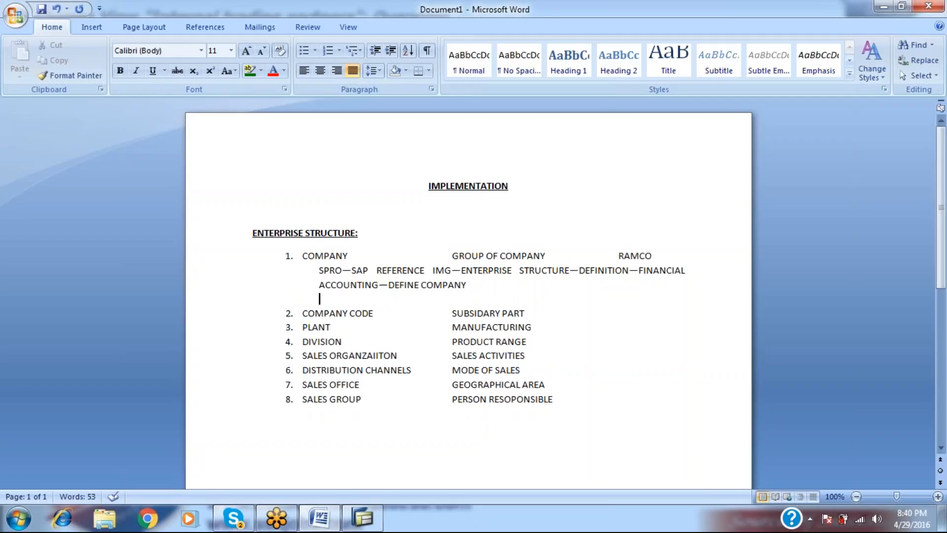
Add an indented 'TRANSACTION CODE : OX1' line under the Define Company path in item 1.
{"action": "key", "text": "alt+Tab"}
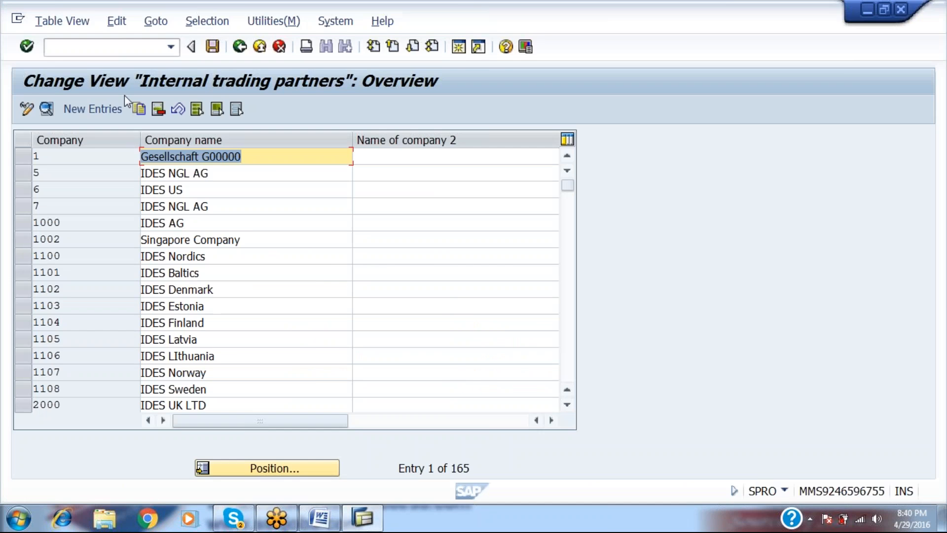
{"action": "key", "text": "alt+Tab"}
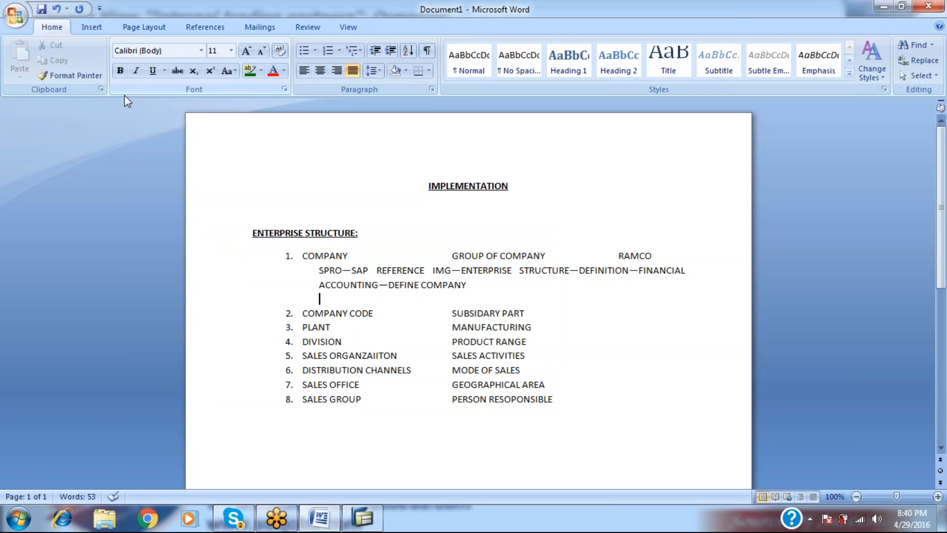
{"action": "key", "text": "alt+Tab"}
{"action": "key", "text": "alt+Tab"}
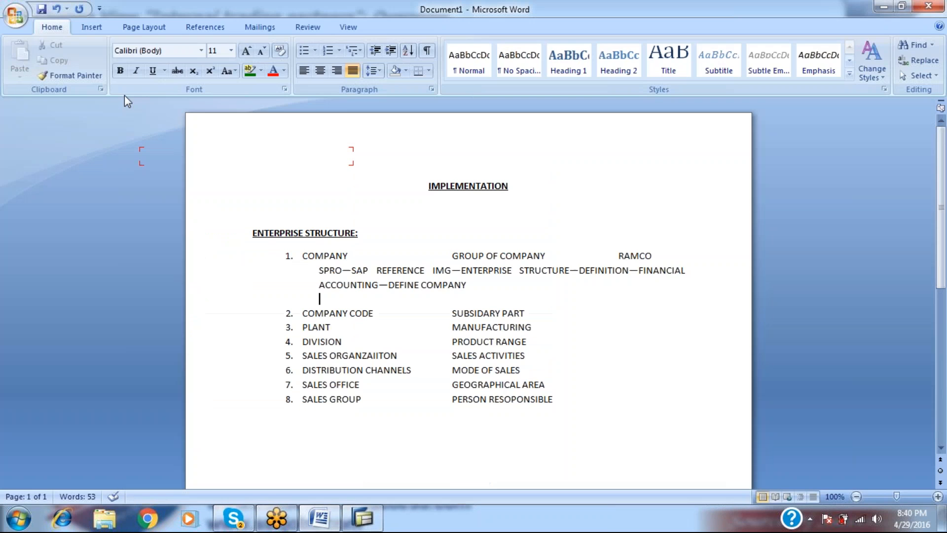
{"action": "key", "text": "Tab"}
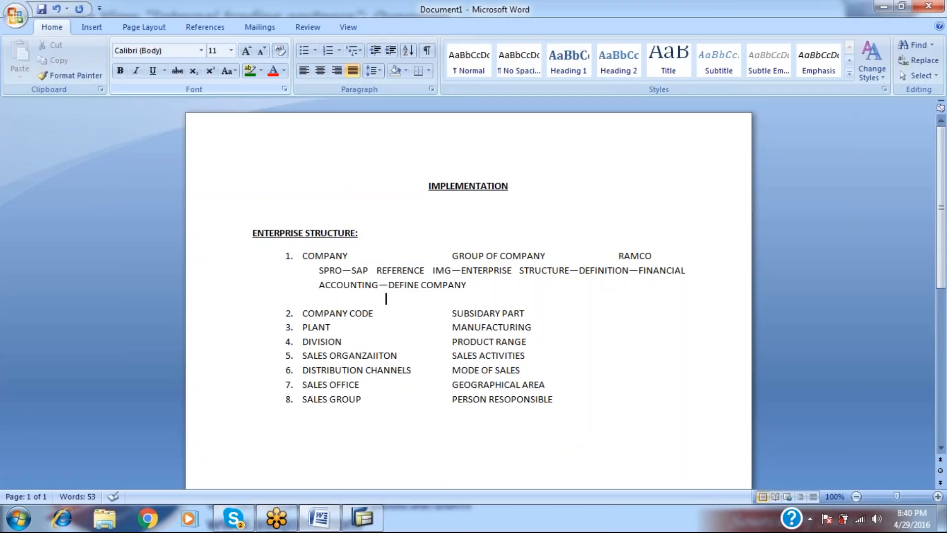
{"action": "type", "text": "TRANSACTION CPOD"}
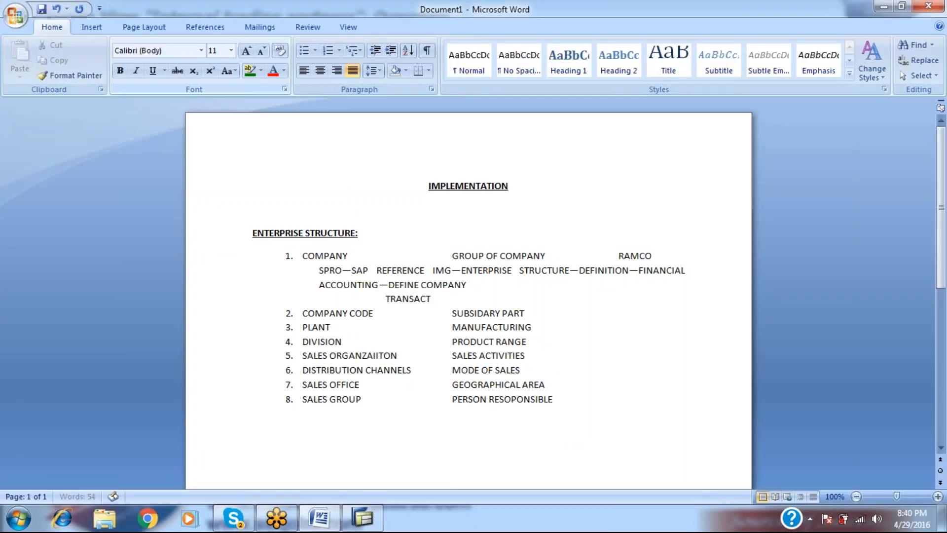
{"action": "key", "text": "BackSpace"}
{"action": "key", "text": "BackSpace"}
{"action": "key", "text": "BackSpace"}
{"action": "type", "text": "ODE"}
{"action": "key", "text": "Tab"}
{"action": "type", "text": ":"}
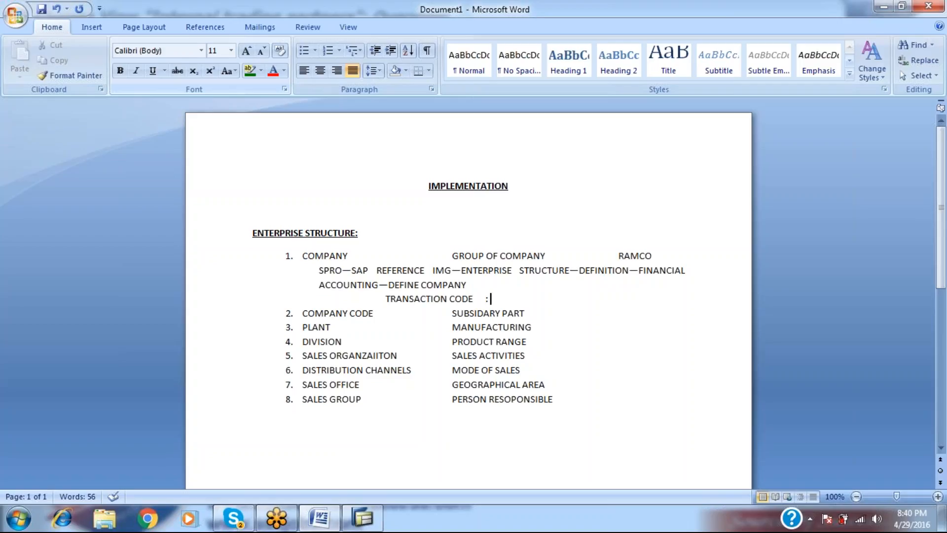
{"action": "type", "text": "OX15"}
Return to the SAP Easy Access menu and run transaction OX15.
{"action": "key", "text": "alt+Tab"}
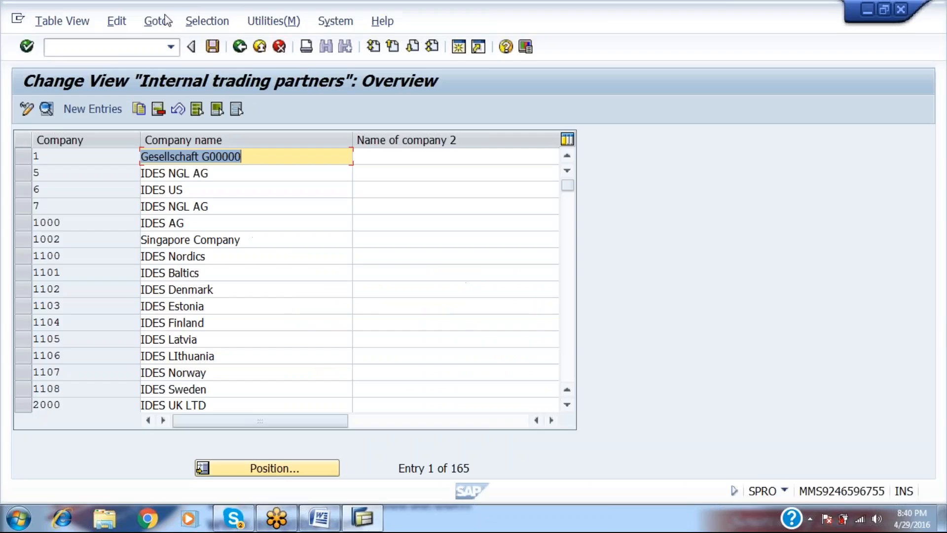
{"action": "left_click", "coordinate": [247, 47]}
{"action": "left_click", "coordinate": [246, 46]}
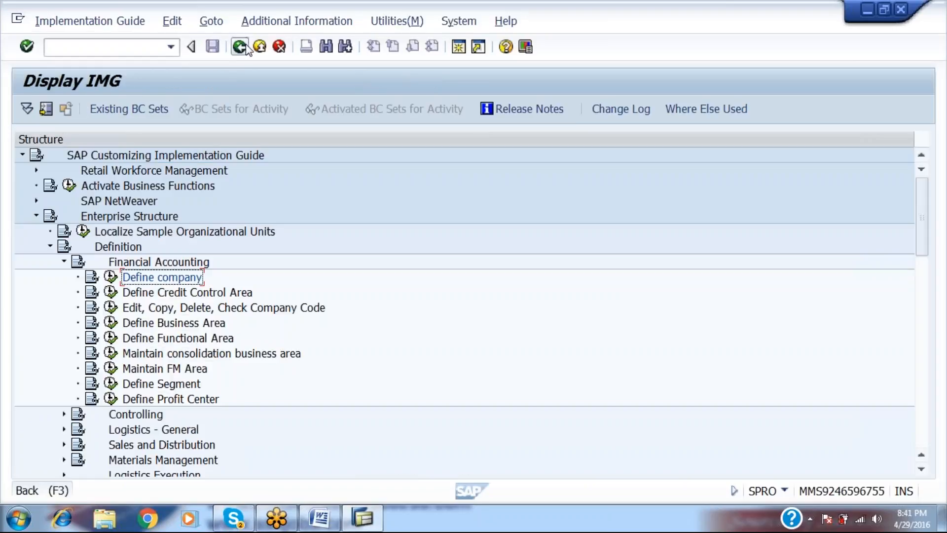
{"action": "key", "text": "F3"}
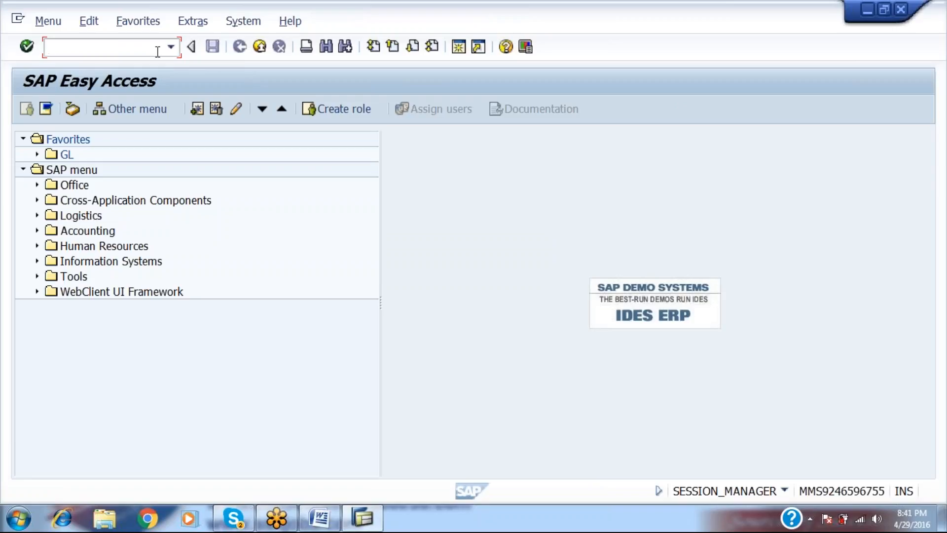
{"action": "type", "text": "OX15"}
{"action": "key", "text": "Return"}
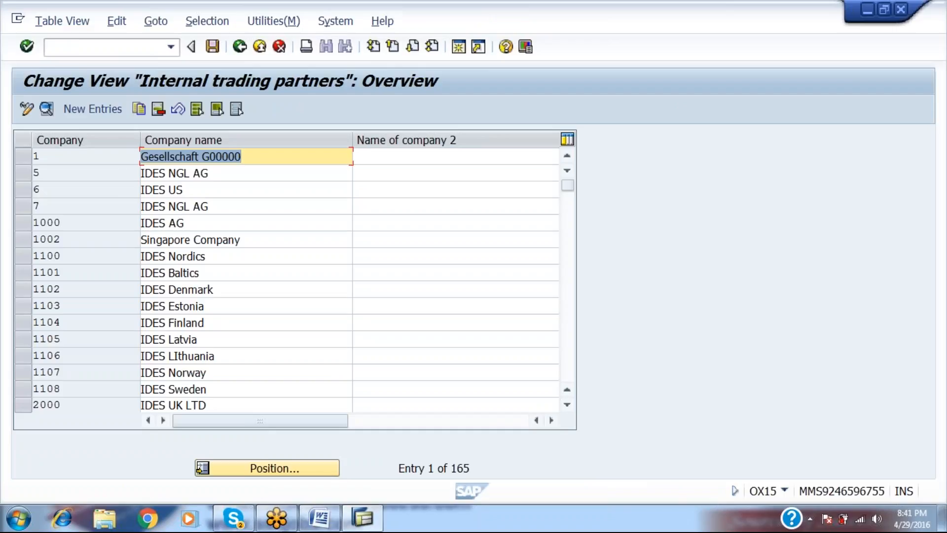
Add a blank line in the Word notes, then open the SAP Reference IMG via SPRO.
{"action": "key", "text": "alt+Tab"}
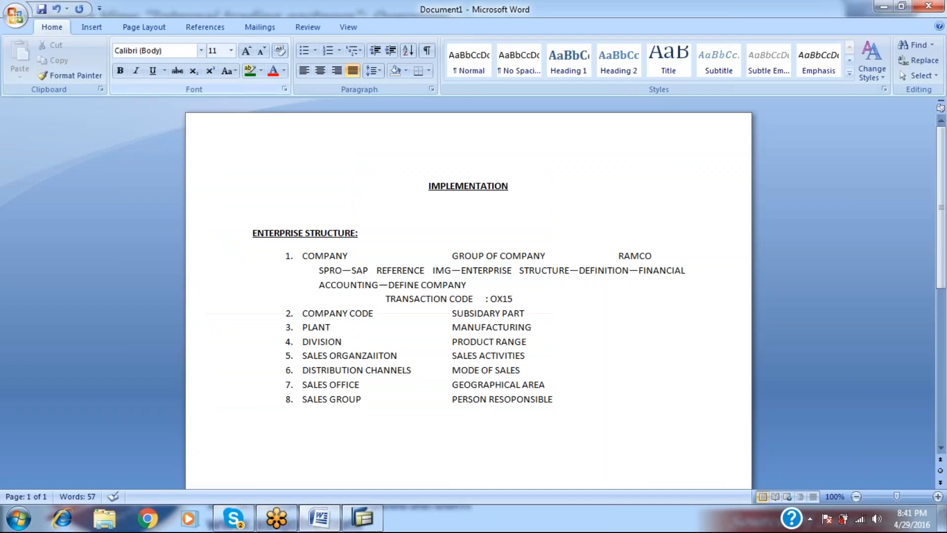
{"action": "key", "text": "Return"}
{"action": "key", "text": "alt+Tab"}
{"action": "left_click", "coordinate": [239, 46]}
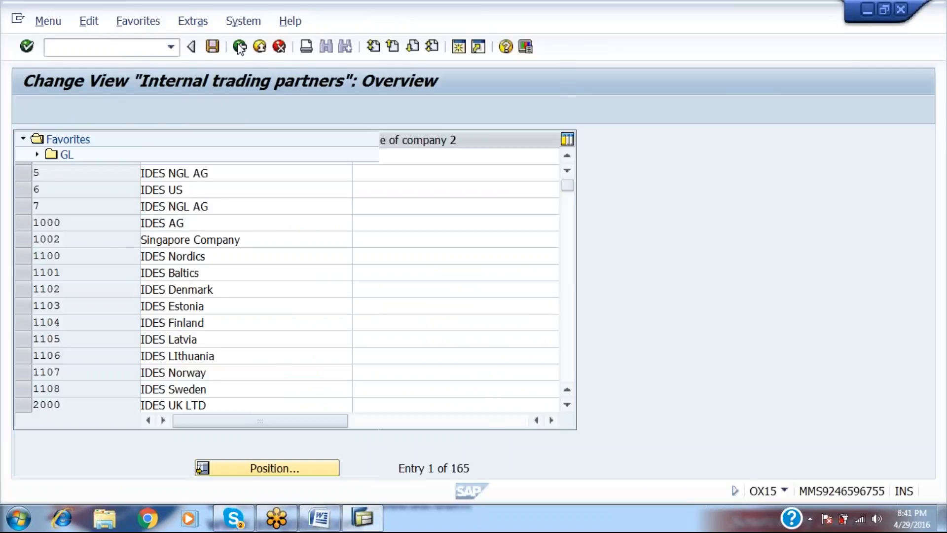
{"action": "type", "text": "SPRO"}
{"action": "key", "text": "Return"}
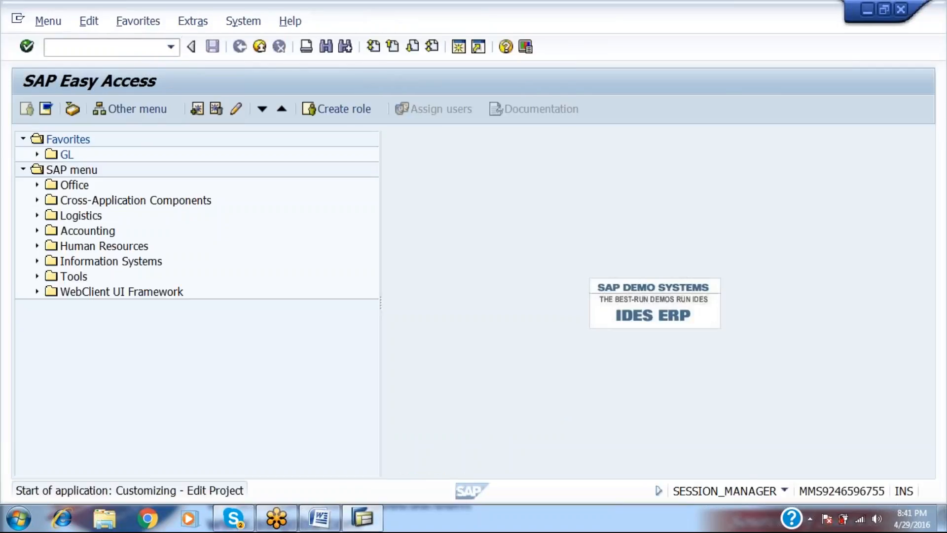
{"action": "left_click", "coordinate": [126, 117]}
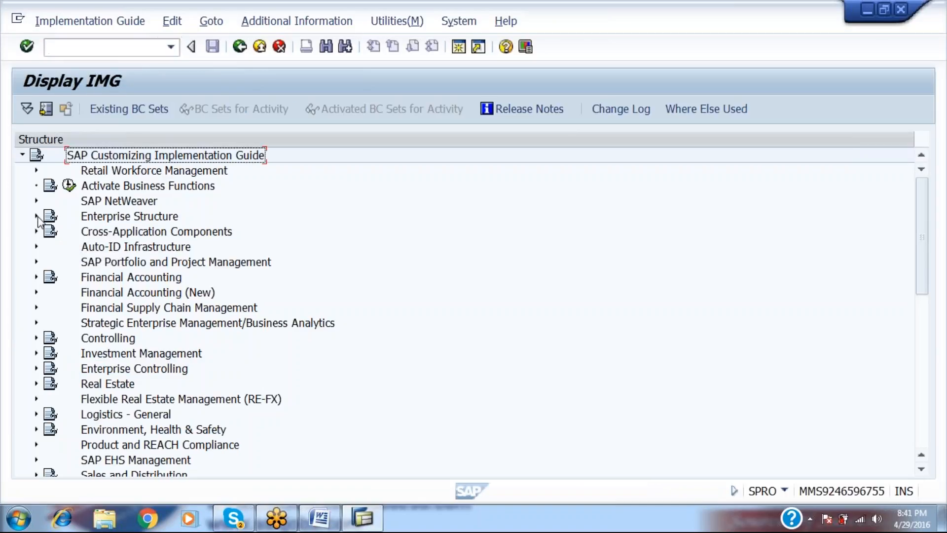
Expand Enterprise Structure > Definition > Financial Accounting and run the Define company activity.
{"action": "left_click", "coordinate": [36, 216]}
{"action": "left_click", "coordinate": [50, 247]}
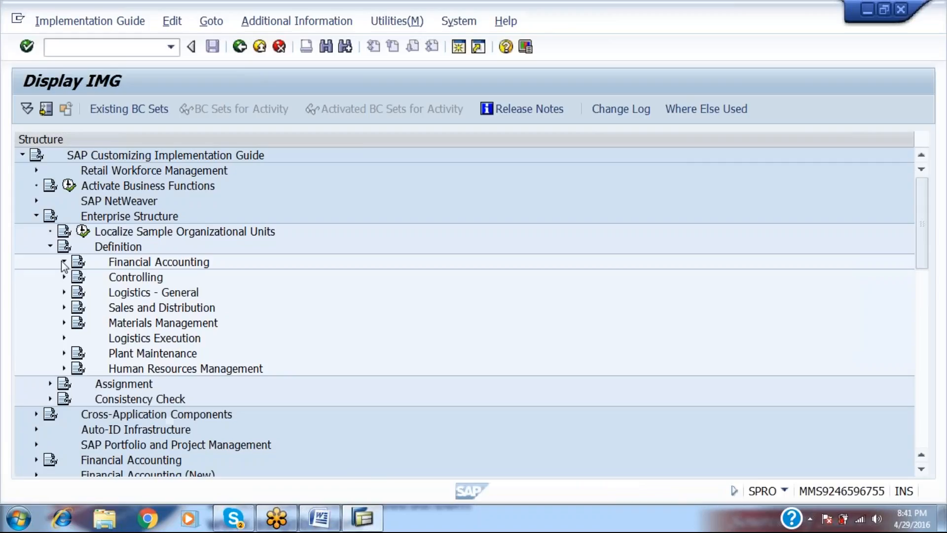
{"action": "left_click", "coordinate": [61, 260]}
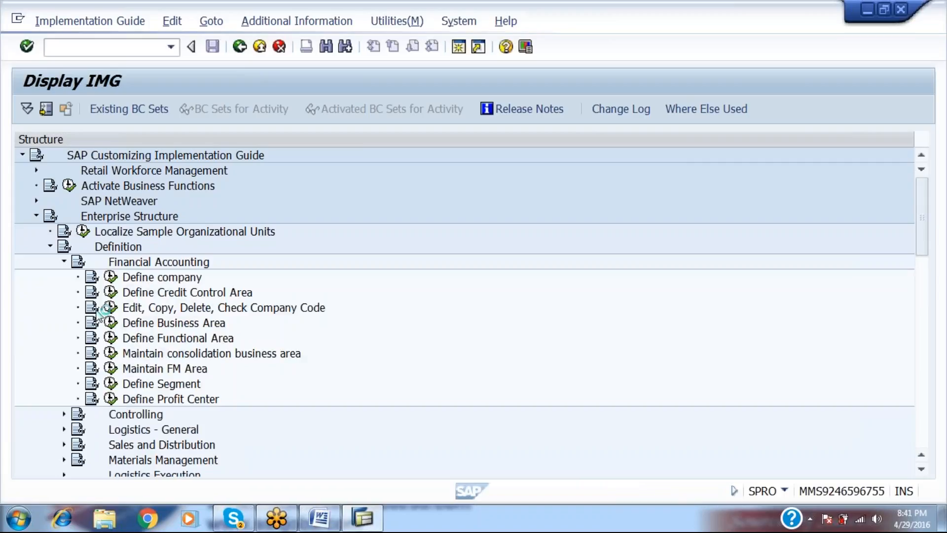
{"action": "left_click", "coordinate": [110, 276]}
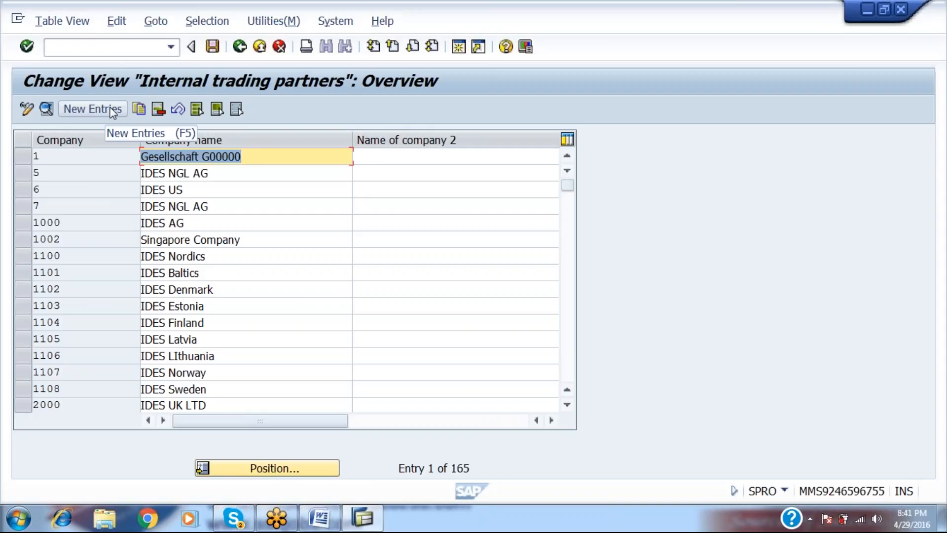
Start a new entry with company RAM123 named 'RAMCO GROUP OF THE COMPANIES'.
{"action": "left_click", "coordinate": [113, 112]}
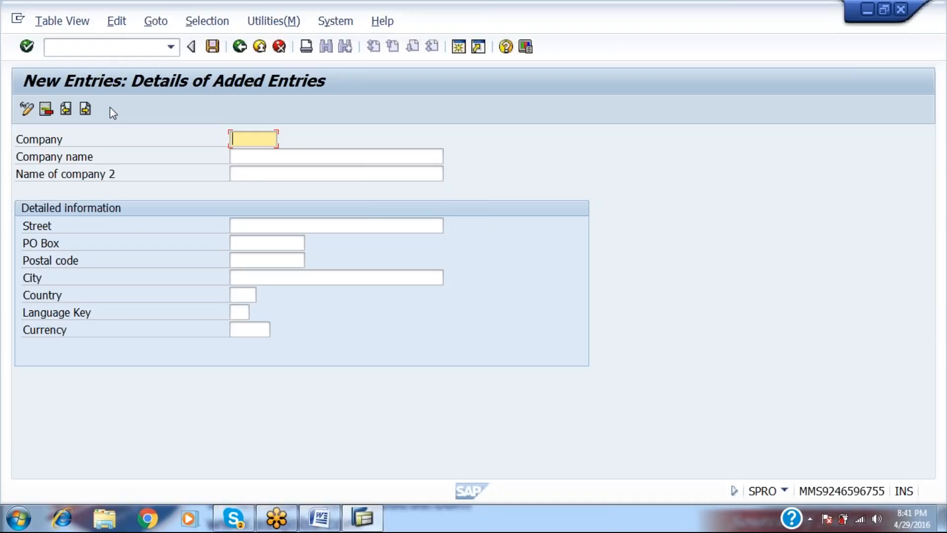
{"action": "type", "text": "RAMCO"}
{"action": "type", "text": "A"}
{"action": "key", "text": "shift+Tab"}
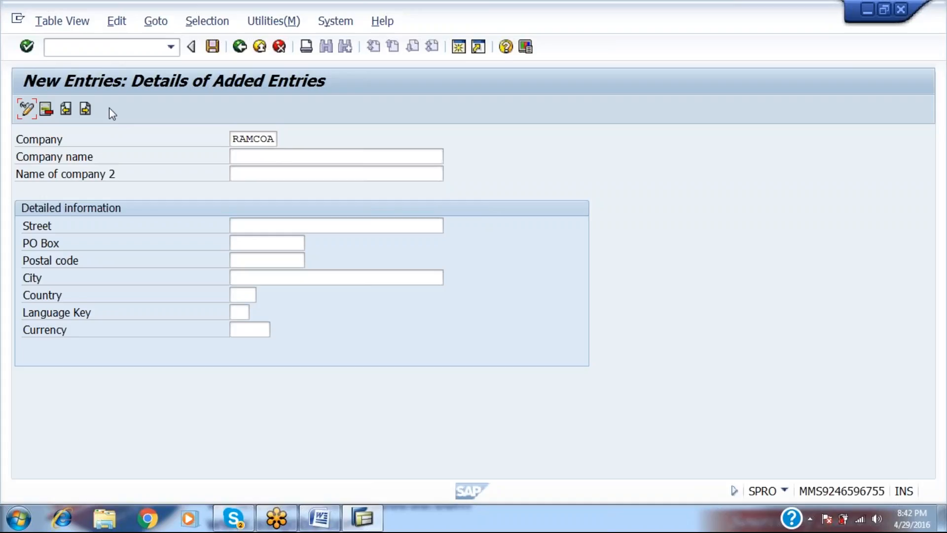
{"action": "left_click", "coordinate": [276, 139]}
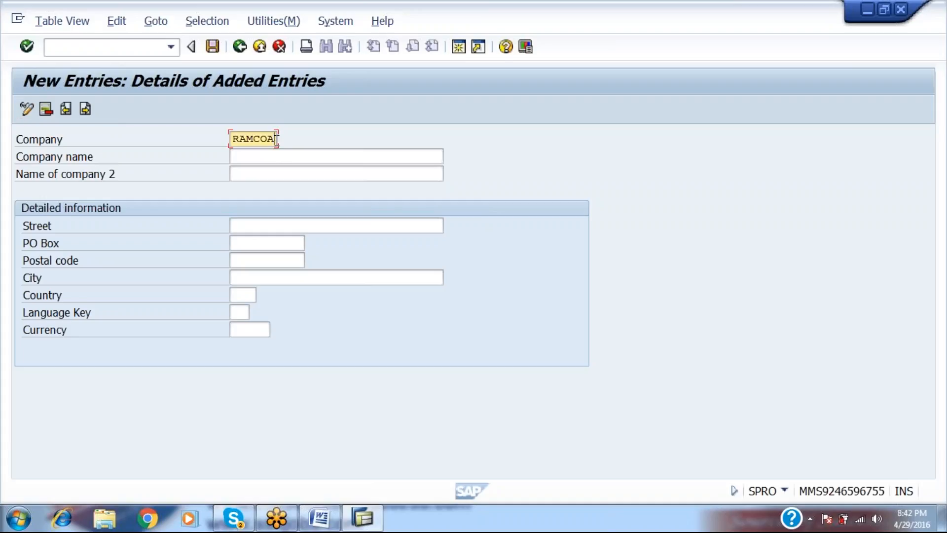
{"action": "key", "text": "BackSpace"}
{"action": "key", "text": "BackSpace"}
{"action": "key", "text": "BackSpace"}
{"action": "type", "text": "123"}
{"action": "key", "text": "Tab"}
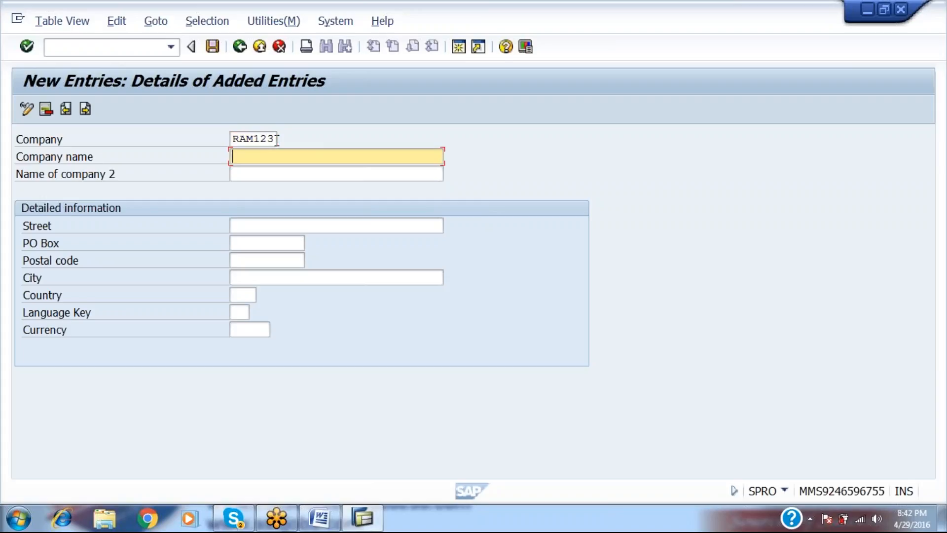
{"action": "type", "text": "RAMCO GROUP OF THE"}
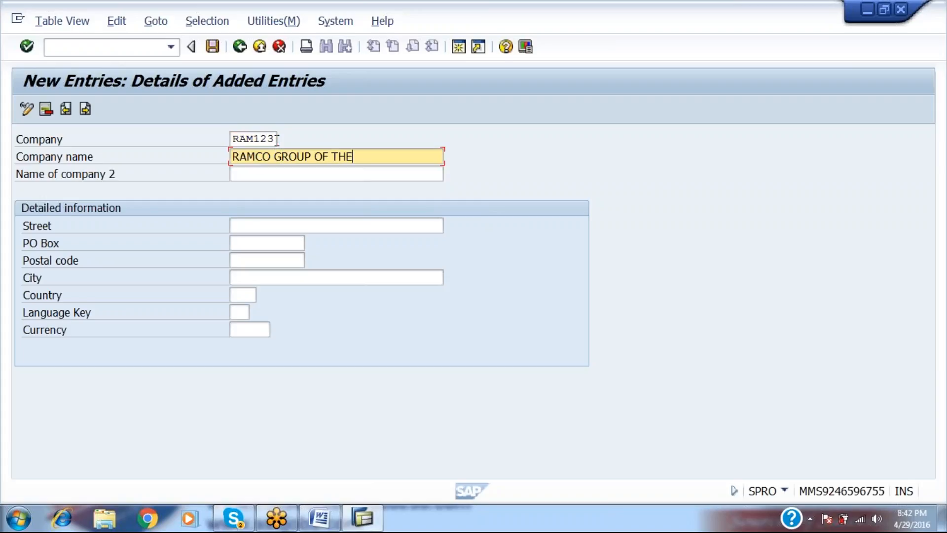
{"action": "type", "text": " COMPANIES"}
Fill in street MUMBAI, PO box 890980, postal code 245678, city MUMBAI, country IN, language EN, currency INR.
{"action": "key", "text": "Tab"}
{"action": "key", "text": "Tab"}
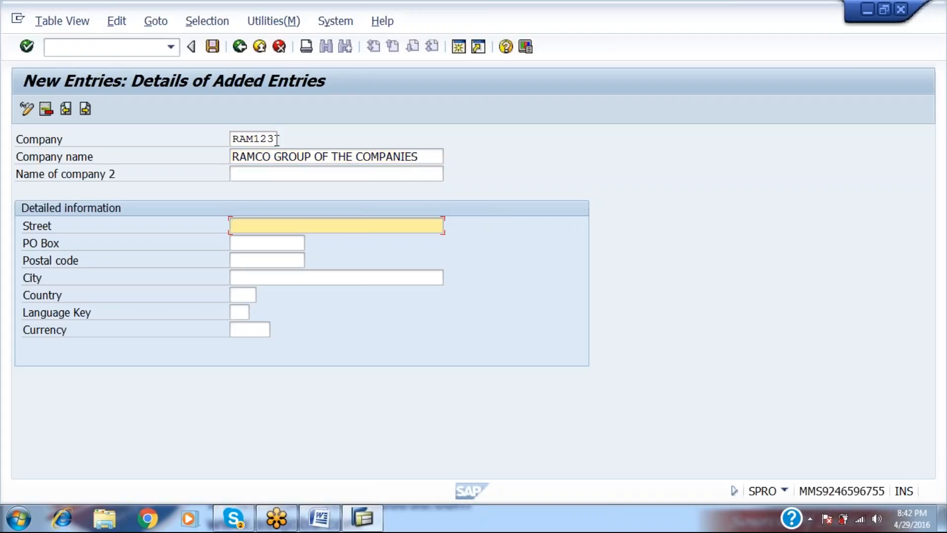
{"action": "type", "text": "MUMBAI"}
{"action": "key", "text": "Tab"}
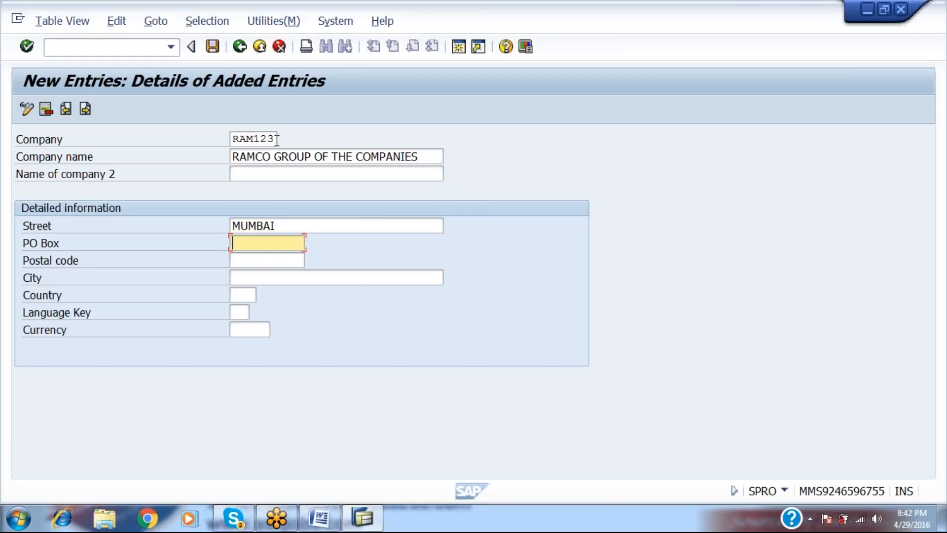
{"action": "type", "text": "890980"}
{"action": "key", "text": "Tab"}
{"action": "type", "text": "245678"}
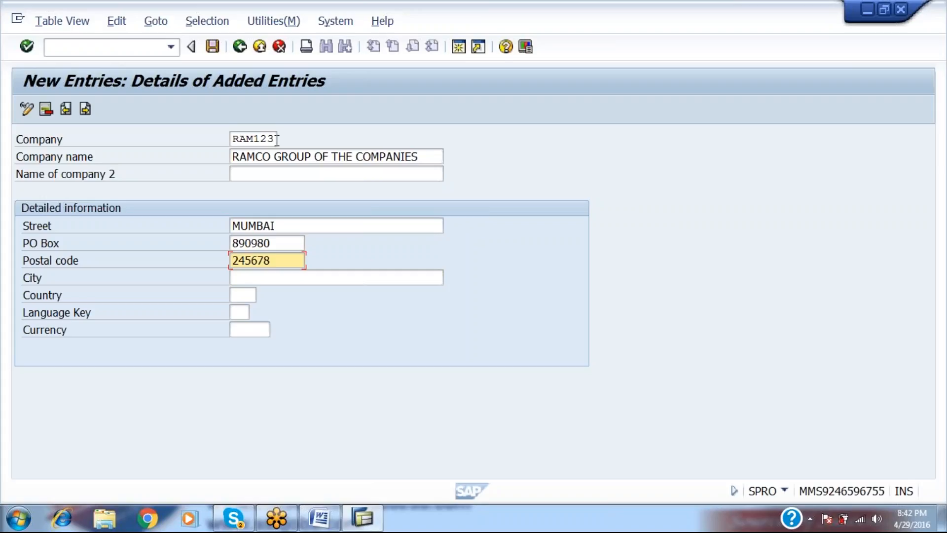
{"action": "key", "text": "Tab"}
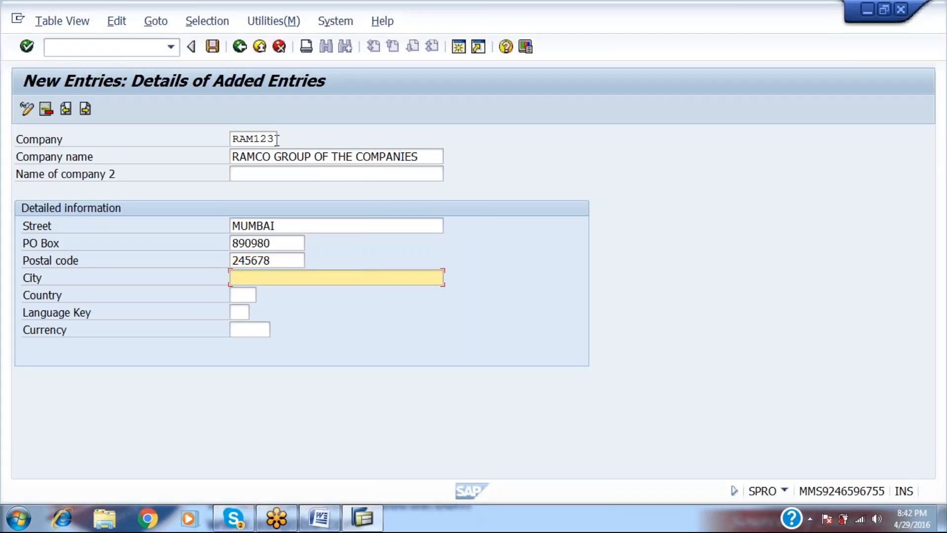
{"action": "type", "text": "MUMNBA"}
{"action": "key", "text": "BackSpace"}
{"action": "key", "text": "BackSpace"}
{"action": "key", "text": "BackSpace"}
{"action": "type", "text": "BAI"}
{"action": "key", "text": "Tab"}
{"action": "type", "text": "IN"}
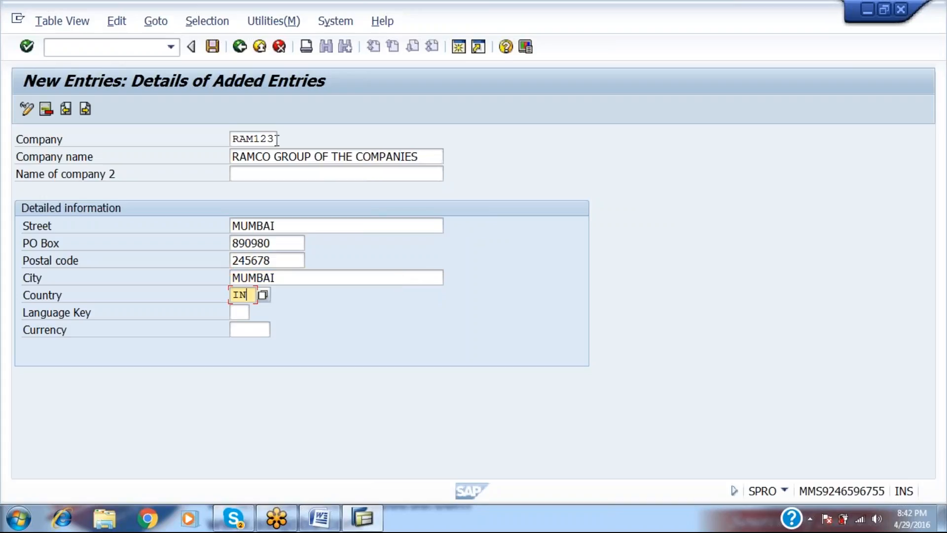
{"action": "key", "text": "Tab"}
{"action": "type", "text": "EN"}
{"action": "key", "text": "Tab"}
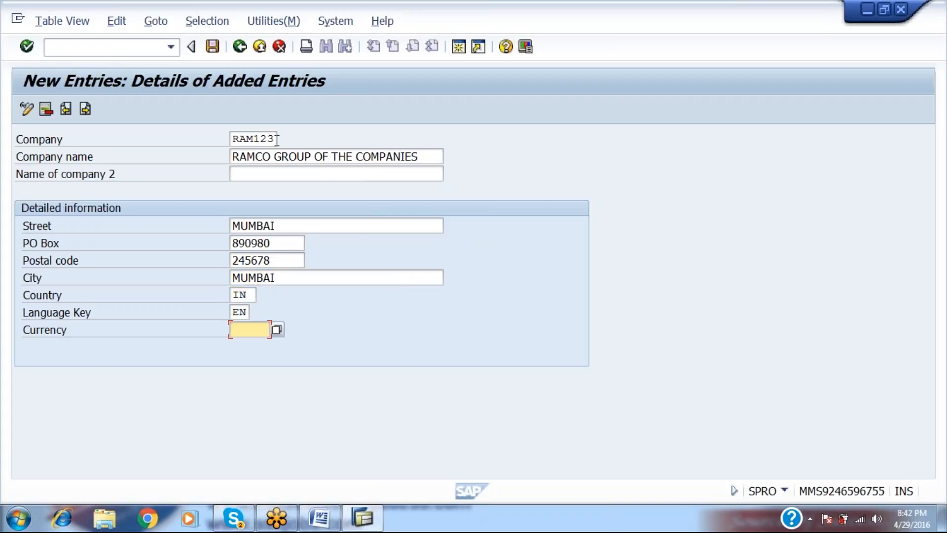
{"action": "type", "text": "INR"}
Save the new company, confirm the customizing request, and return to the IMG tree.
{"action": "left_click", "coordinate": [212, 50]}
{"action": "left_click", "coordinate": [213, 47]}
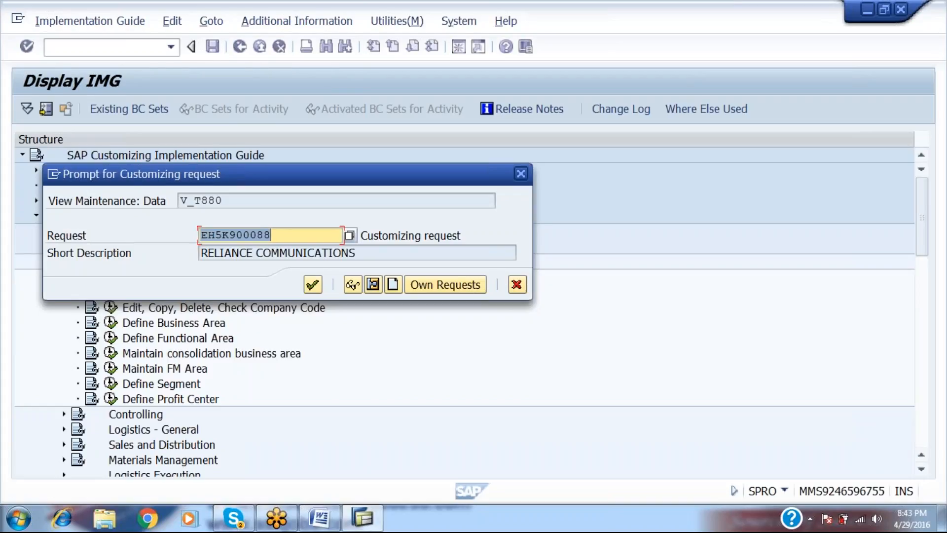
{"action": "left_click_drag", "start_coordinate": [349, 166], "coordinate": [371, 152]}
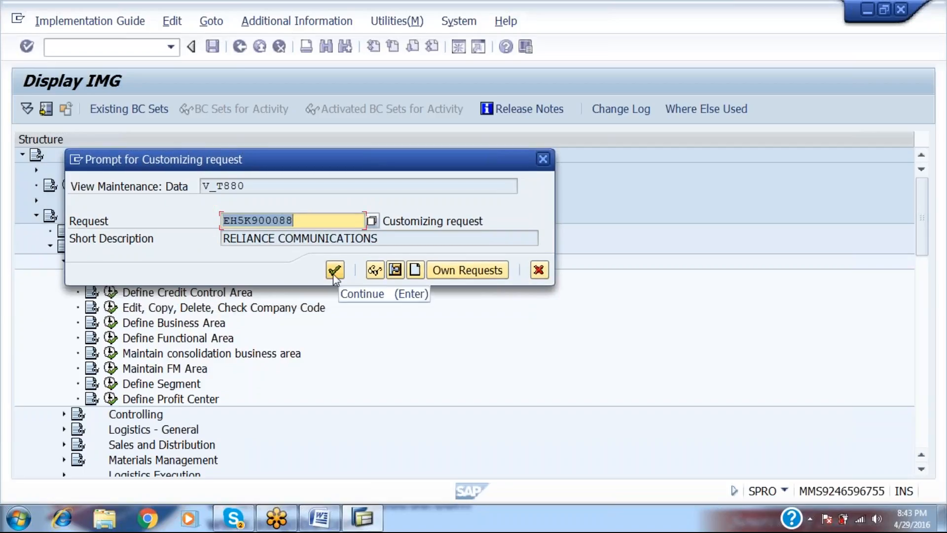
{"action": "left_click", "coordinate": [334, 269]}
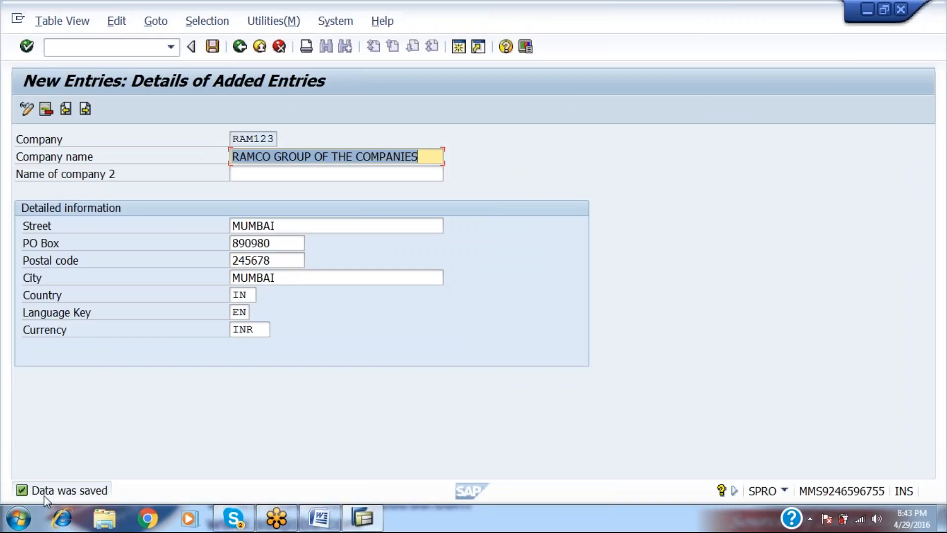
{"action": "left_click", "coordinate": [239, 47]}
{"action": "left_click", "coordinate": [239, 48]}
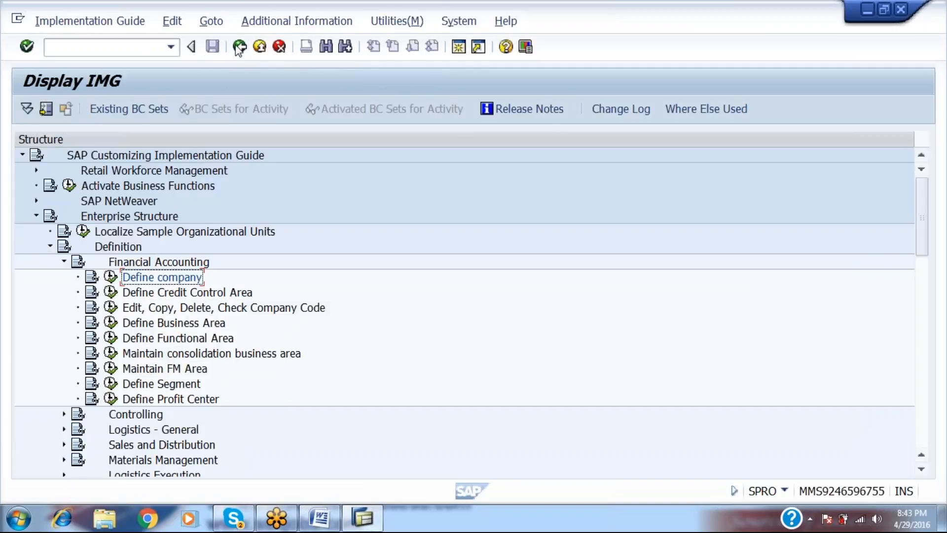
Copy the SPRO path and transaction code lines under COMPANY CODE as unnumbered lines.
{"action": "key", "text": "alt+Tab"}
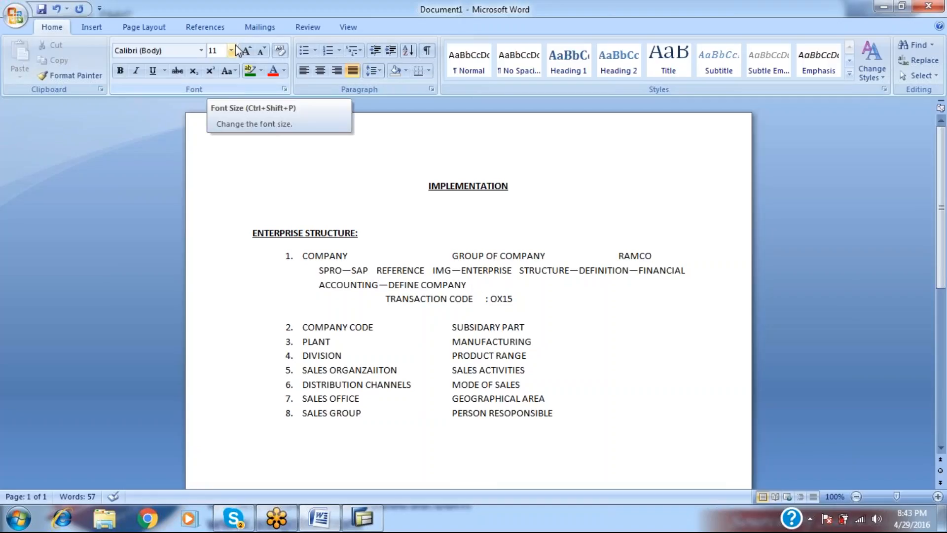
{"action": "key", "text": "Down"}
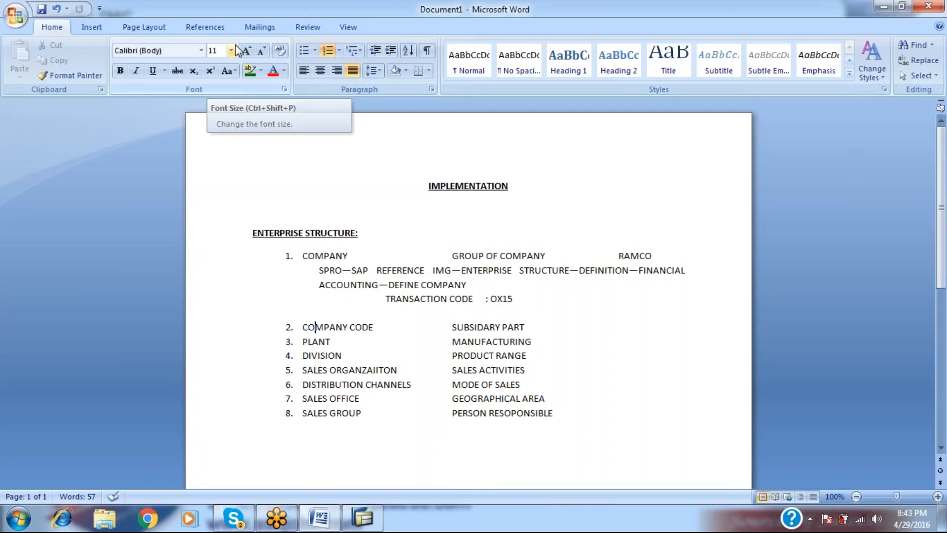
{"action": "key", "text": "Right"}
{"action": "key", "text": "Right"}
{"action": "key", "text": "Right"}
{"action": "key", "text": "Right"}
{"action": "key", "text": "Right"}
{"action": "key", "text": "Right"}
{"action": "key", "text": "Right"}
{"action": "key", "text": "Right"}
{"action": "key", "text": "Right"}
{"action": "key", "text": "Right"}
{"action": "key", "text": "Right"}
{"action": "key", "text": "Right"}
{"action": "key", "text": "Right"}
{"action": "key", "text": "Right"}
{"action": "key", "text": "Right"}
{"action": "key", "text": "Right"}
{"action": "key", "text": "Right"}
{"action": "key", "text": "Right"}
{"action": "key", "text": "Right"}
{"action": "key", "text": "Right"}
{"action": "key", "text": "Right"}
{"action": "key", "text": "Right"}
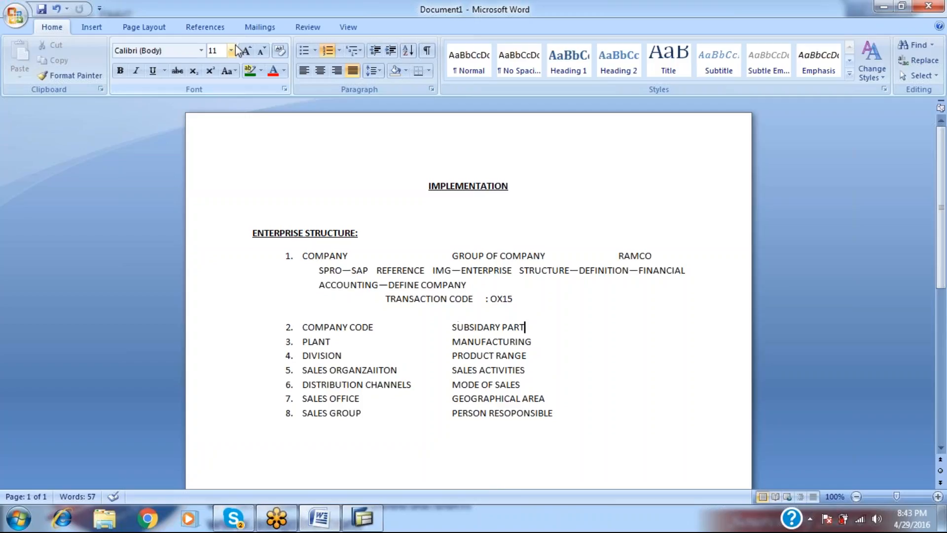
{"action": "key", "text": "Return"}
{"action": "key", "text": "BackSpace"}
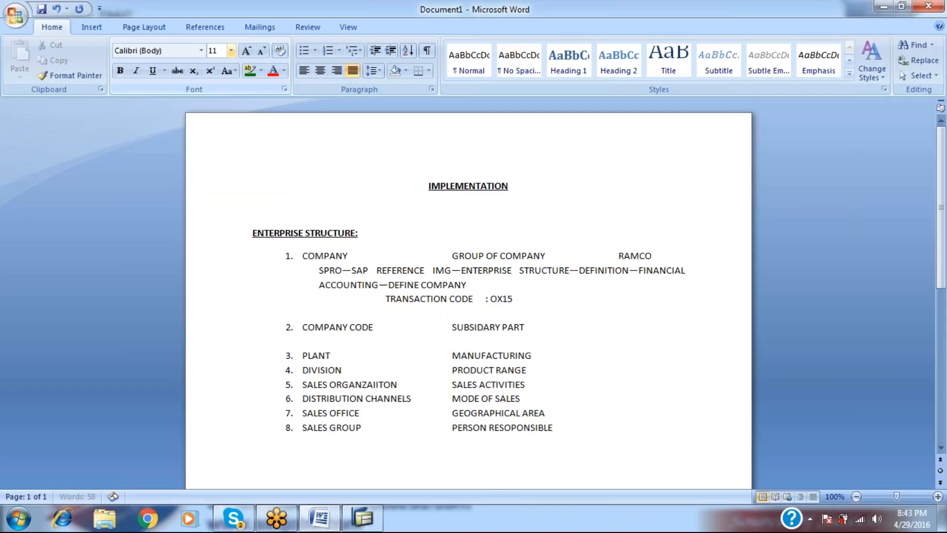
{"action": "key", "text": "Up"}
{"action": "key", "text": "Up"}
{"action": "key", "text": "Up"}
{"action": "key", "text": "Up"}
{"action": "key", "text": "shift+Down"}
{"action": "key", "text": "shift+Down"}
{"action": "key", "text": "shift+Down"}
{"action": "key", "text": "ctrl+c"}
{"action": "key", "text": "Down"}
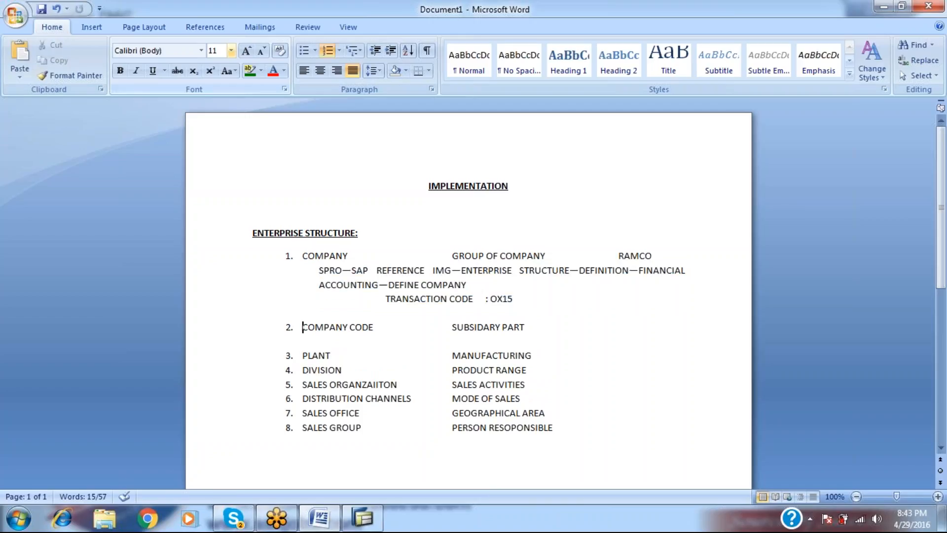
{"action": "key", "text": "Down"}
{"action": "key", "text": "ctrl+v"}
{"action": "key", "text": "Up"}
{"action": "key", "text": "Up"}
{"action": "key", "text": "Up"}
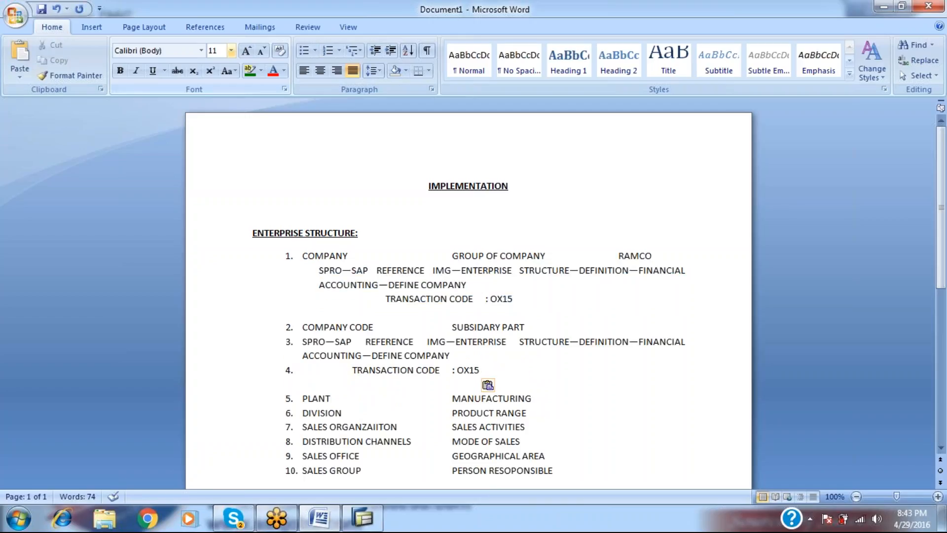
{"action": "key", "text": "BackSpace"}
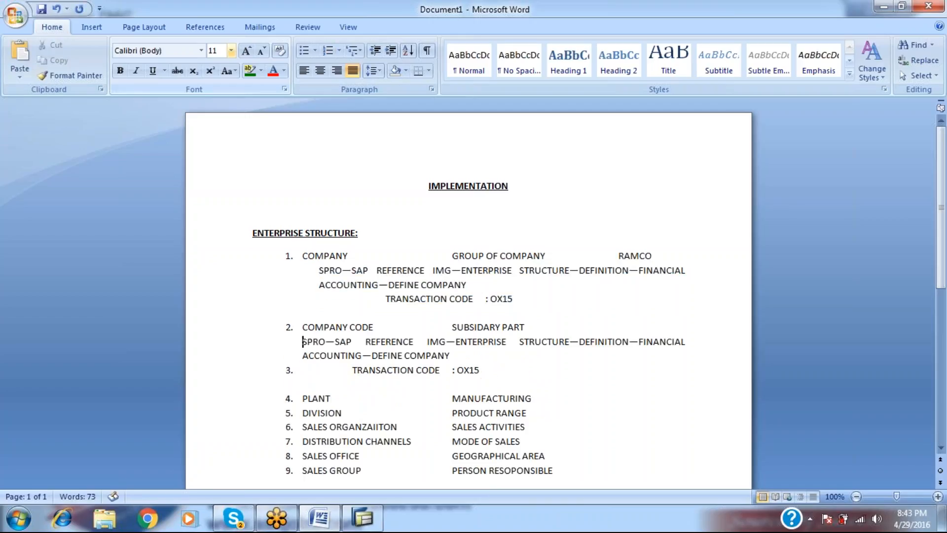
{"action": "key", "text": "Down"}
{"action": "key", "text": "Down"}
{"action": "key", "text": "BackSpace"}
Change the pasted path's final activity to 'EDIT,COPY,DELETE,CHECK COMPANY CODE DATA'.
{"action": "key", "text": "Up"}
{"action": "key", "text": "Up"}
{"action": "key", "text": "Right"}
{"action": "key", "text": "Right"}
{"action": "key", "text": "Right"}
{"action": "key", "text": "Right"}
{"action": "key", "text": "Right"}
{"action": "key", "text": "Right"}
{"action": "key", "text": "Right"}
{"action": "key", "text": "Right"}
{"action": "key", "text": "Right"}
{"action": "key", "text": "Right"}
{"action": "key", "text": "Right"}
{"action": "key", "text": "ctrl+Right"}
{"action": "key", "text": "ctrl+Right"}
{"action": "key", "text": "Down"}
{"action": "key", "text": "BackSpace"}
{"action": "key", "text": "BackSpace"}
{"action": "key", "text": "BackSpace"}
{"action": "key", "text": "BackSpace"}
{"action": "key", "text": "BackSpace"}
{"action": "key", "text": "BackSpace"}
{"action": "key", "text": "BackSpace"}
{"action": "key", "text": "BackSpace"}
{"action": "key", "text": "BackSpace"}
{"action": "key", "text": "BackSpace"}
{"action": "key", "text": "BackSpace"}
{"action": "key", "text": "BackSpace"}
{"action": "key", "text": "BackSpace"}
{"action": "key", "text": "BackSpace"}
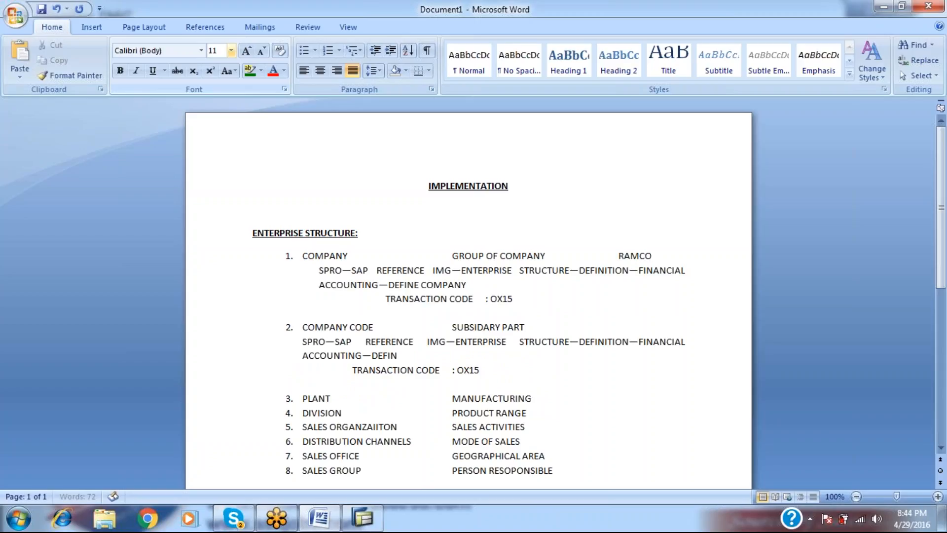
{"action": "key", "text": "alt+Tab"}
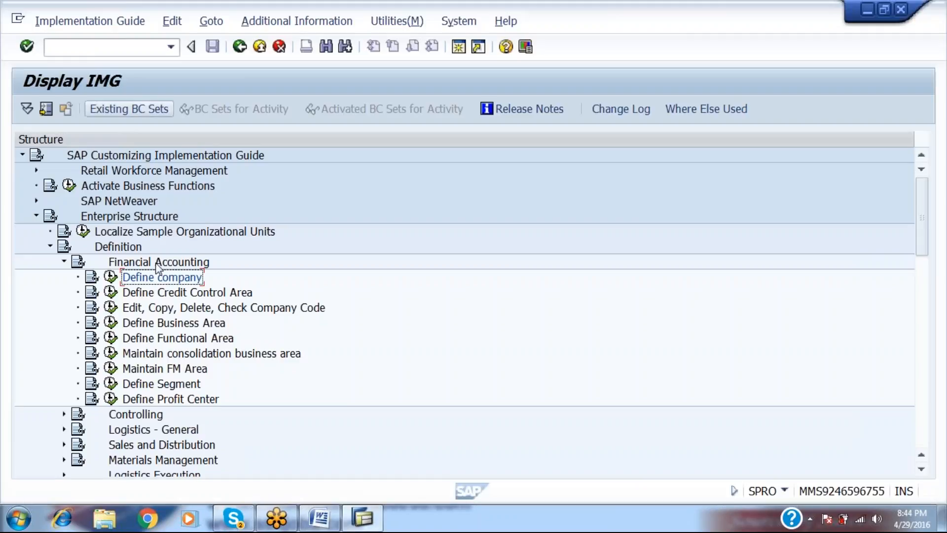
{"action": "left_click", "coordinate": [111, 310]}
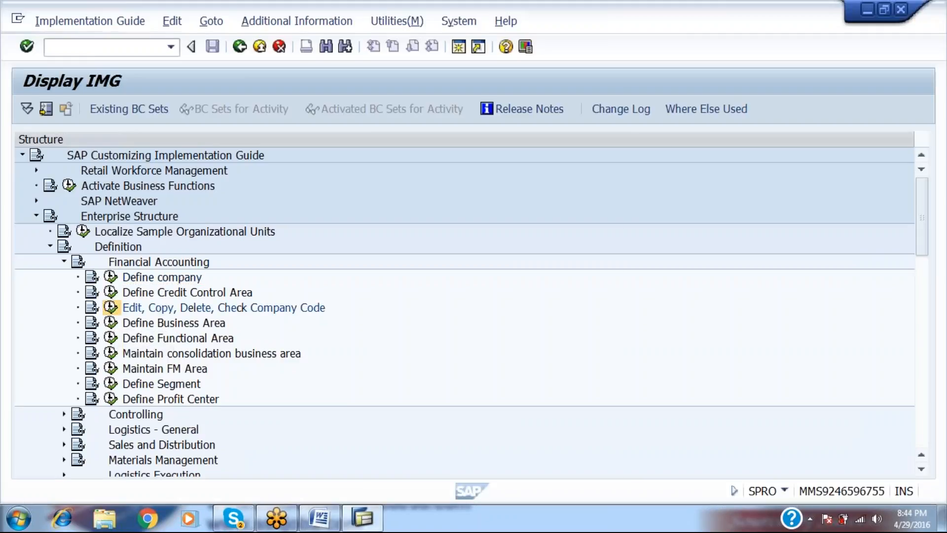
{"action": "key", "text": "alt+Tab"}
{"action": "type", "text": "EDIT,COP"}
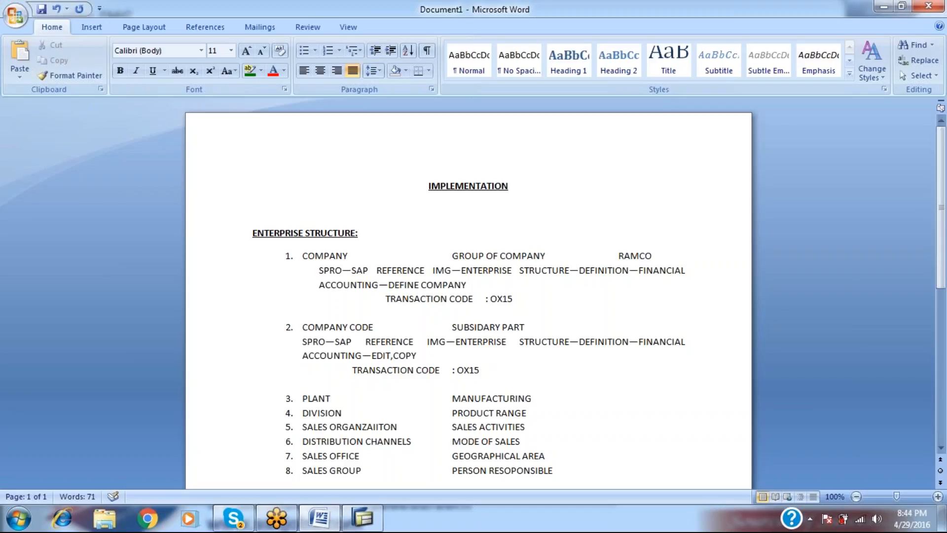
{"action": "type", "text": "Y,DELETE,CHECK COMPANY"}
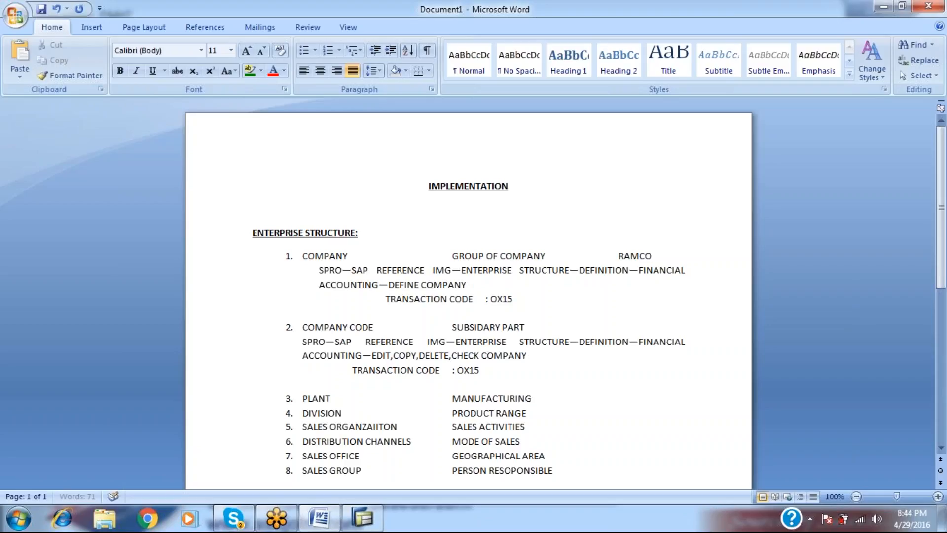
{"action": "type", "text": " CODE DATA"}
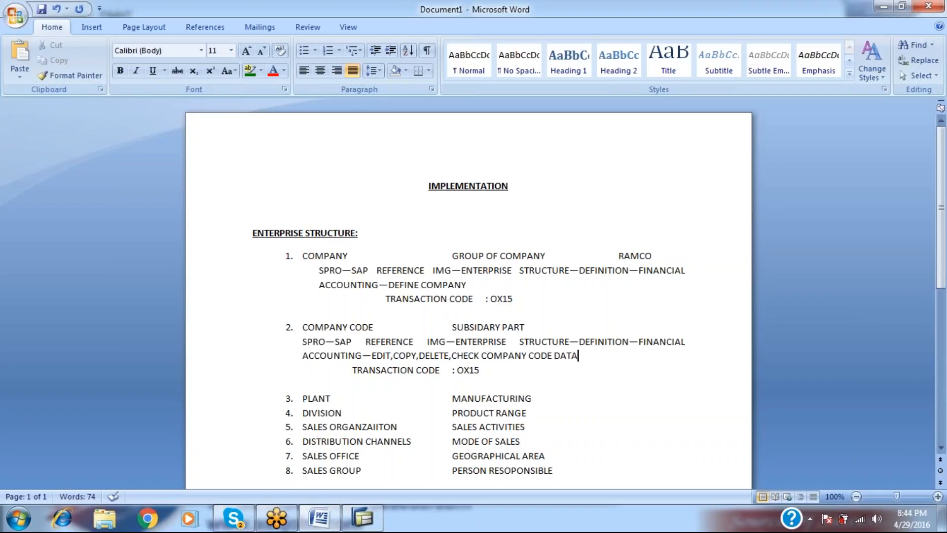
{"action": "key", "text": "alt+Tab"}
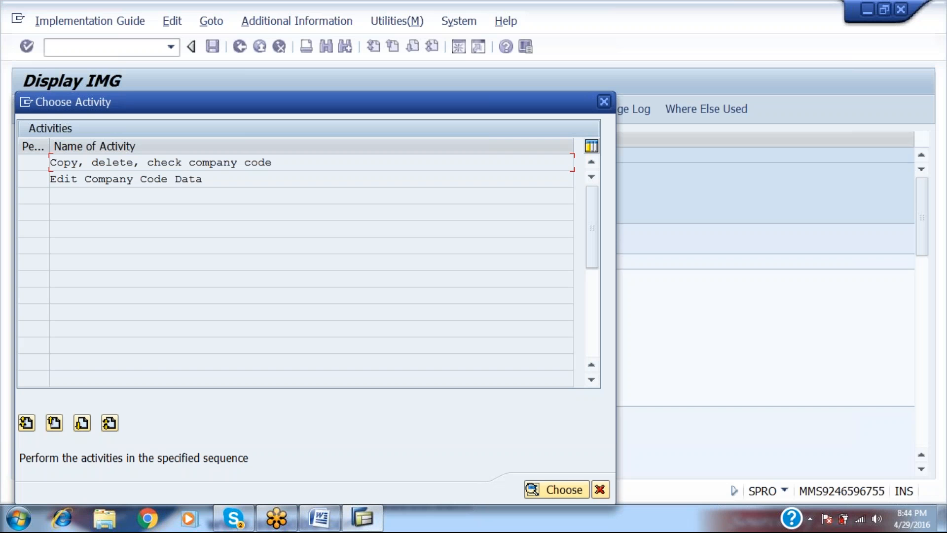
Open Edit Company Code Data and note the double-click on it in the Word path.
{"action": "double_click", "coordinate": [185, 176]}
{"action": "key", "text": "alt+Tab"}
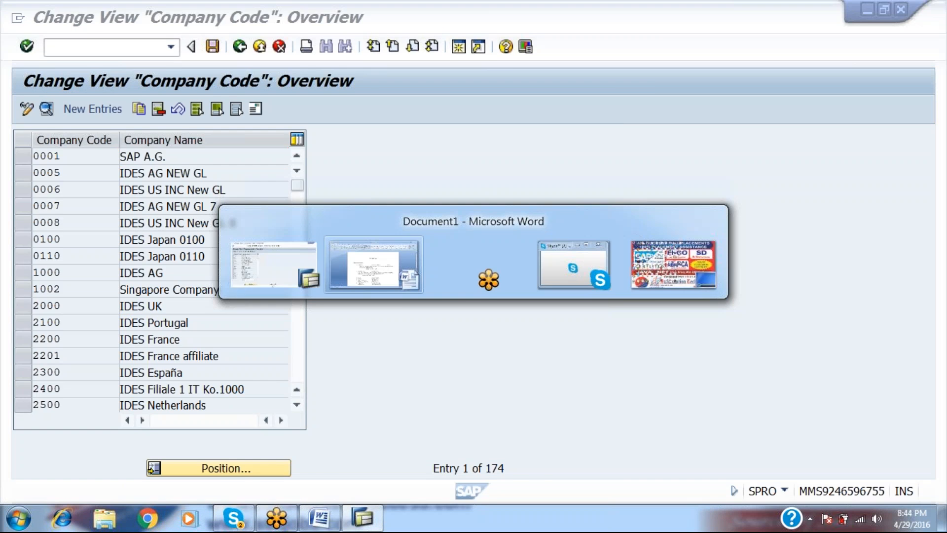
{"action": "key", "text": "Return"}
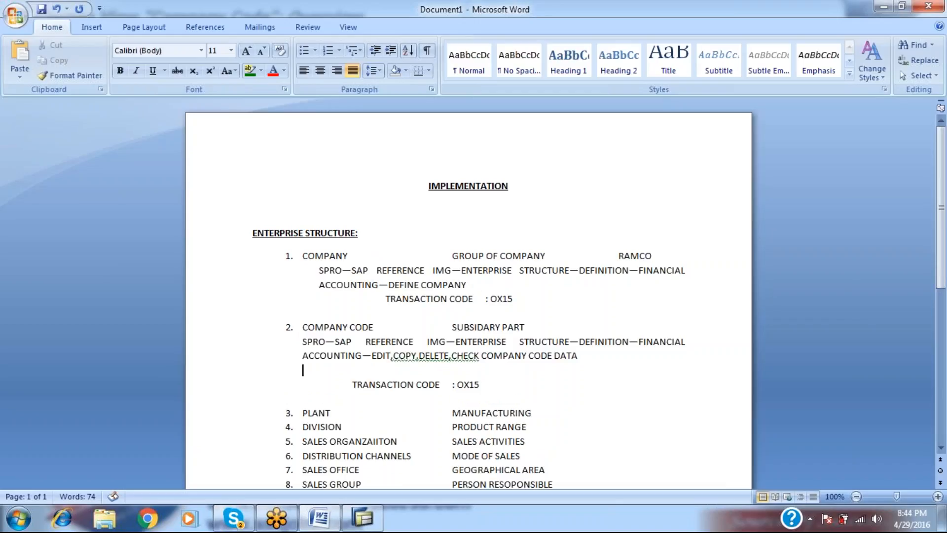
{"action": "type", "text": "DOUBLE C"}
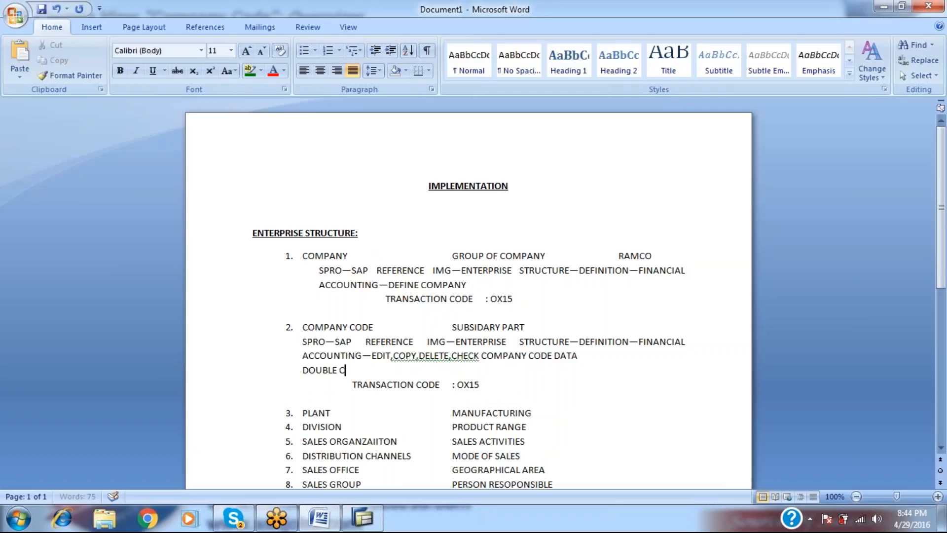
{"action": "type", "text": "LCIK ON EDIT COMPANY CODE DATA"}
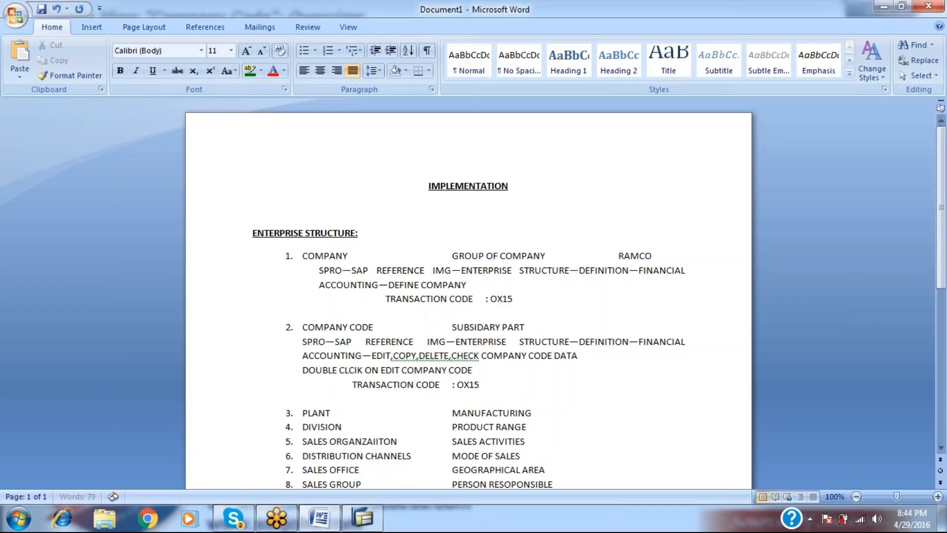
Change the noted transaction code from OX15 to OX02 and start a new company code entry.
{"action": "left_click", "coordinate": [479, 385]}
{"action": "key", "text": "BackSpace"}
{"action": "key", "text": "BackSpace"}
{"action": "type", "text": "02"}
{"action": "key", "text": "alt+Tab"}
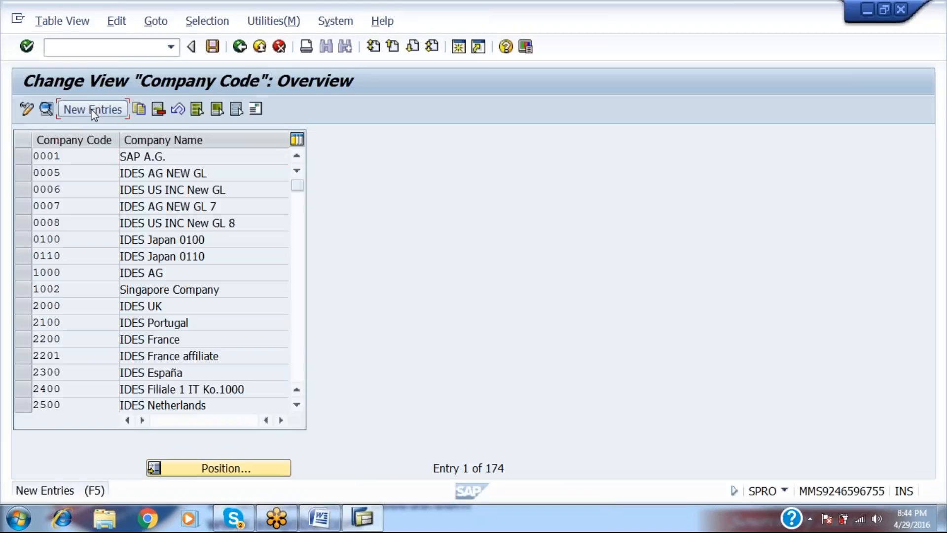
{"action": "left_click", "coordinate": [94, 110]}
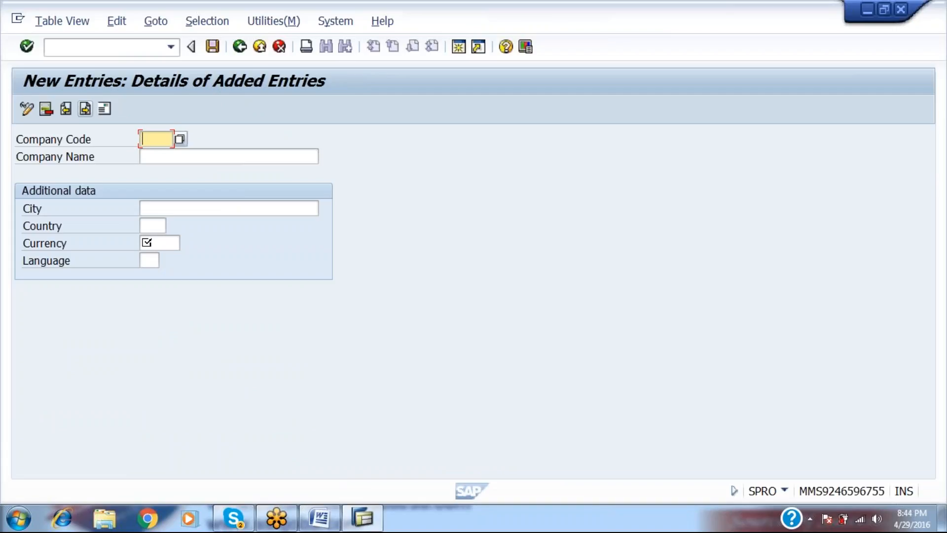
Enter company code RAM1, name RAMCO CEMENTS, city DELHI, country IN, currency INR, language EN.
{"action": "type", "text": "RAM1"}
{"action": "key", "text": "Tab"}
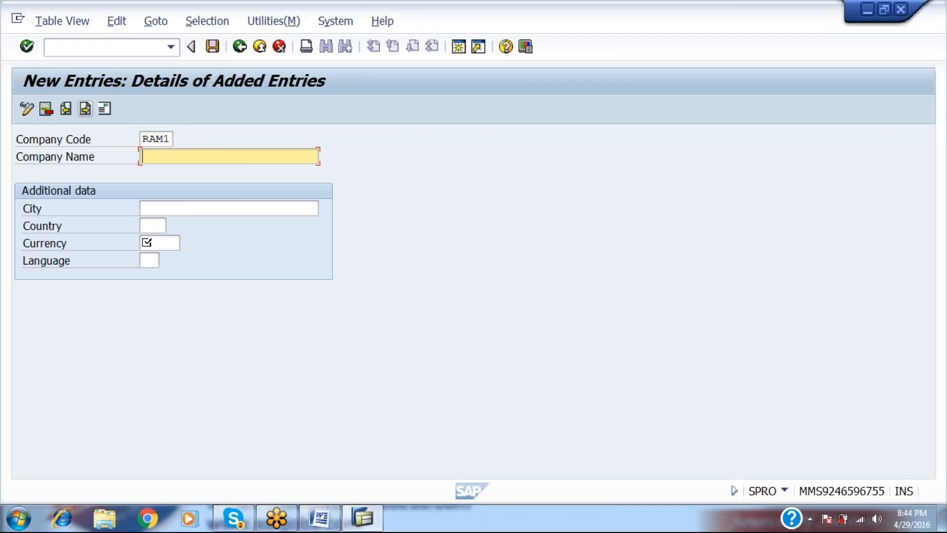
{"action": "type", "text": "RAMCO "}
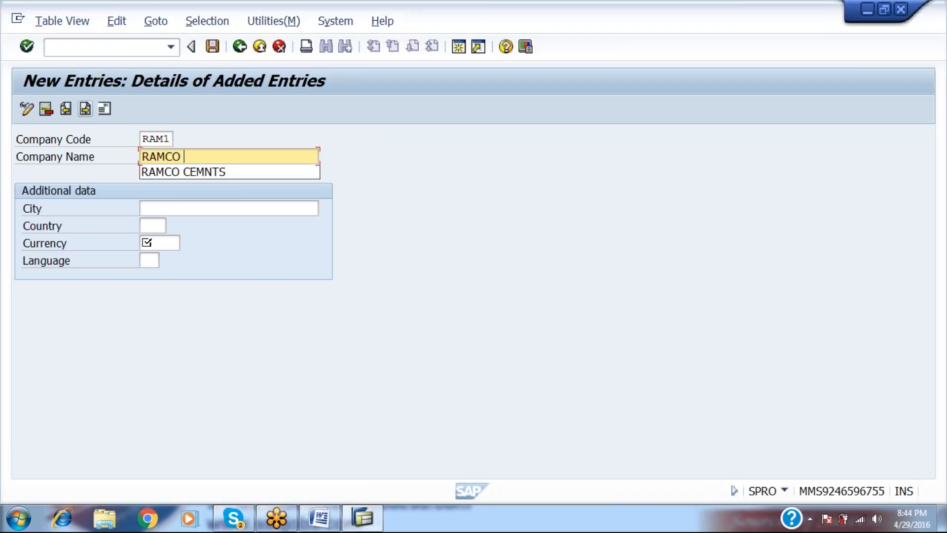
{"action": "type", "text": "CEMENTS"}
{"action": "key", "text": "Tab"}
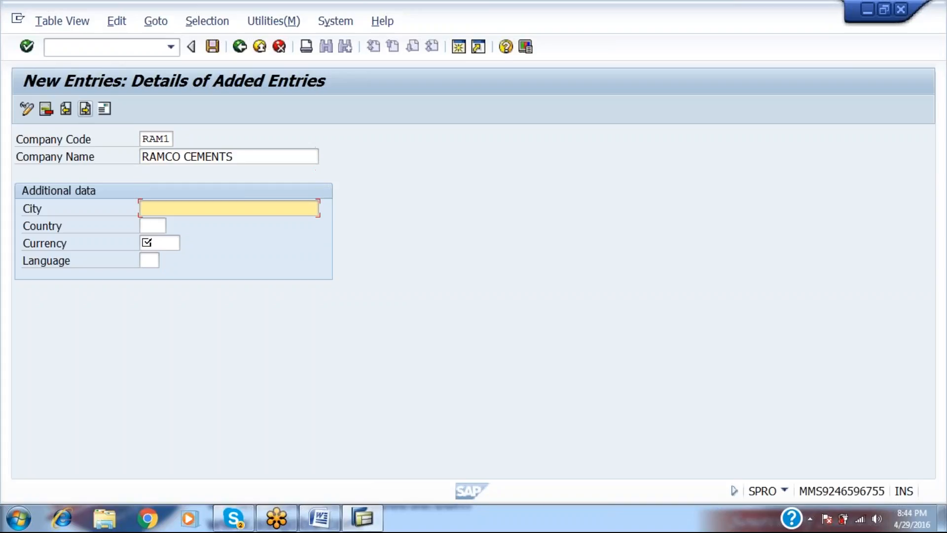
{"action": "type", "text": "DELHI"}
{"action": "key", "text": "Tab"}
{"action": "type", "text": "IN"}
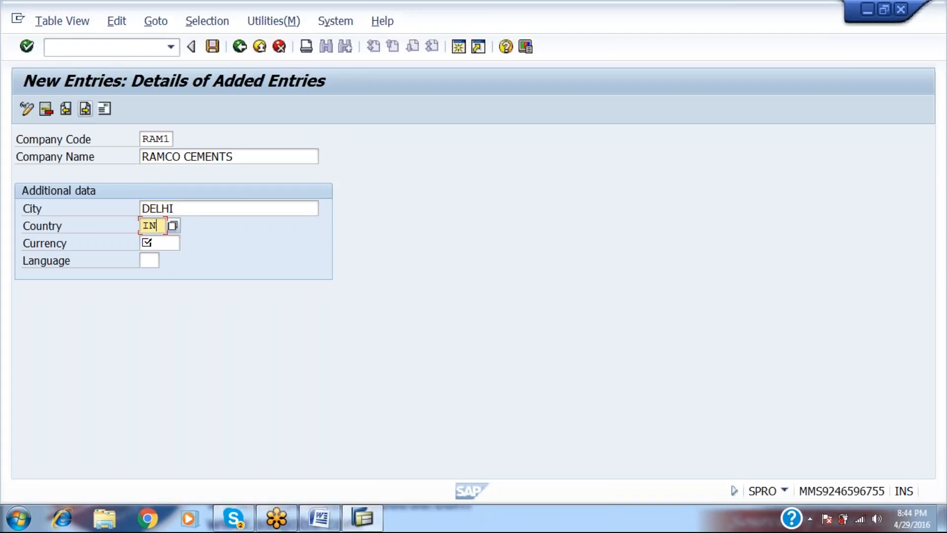
{"action": "left_click", "coordinate": [148, 243]}
{"action": "type", "text": "INR"}
{"action": "key", "text": "Tab"}
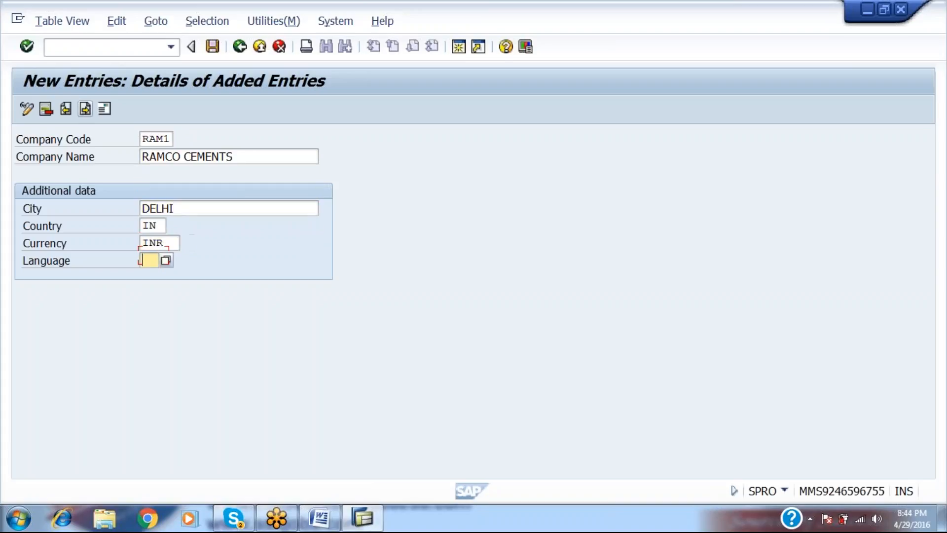
{"action": "type", "text": "EN"}
Save company code RAM1, supplying country IN in the address popup and confirming the request.
{"action": "left_click", "coordinate": [212, 55]}
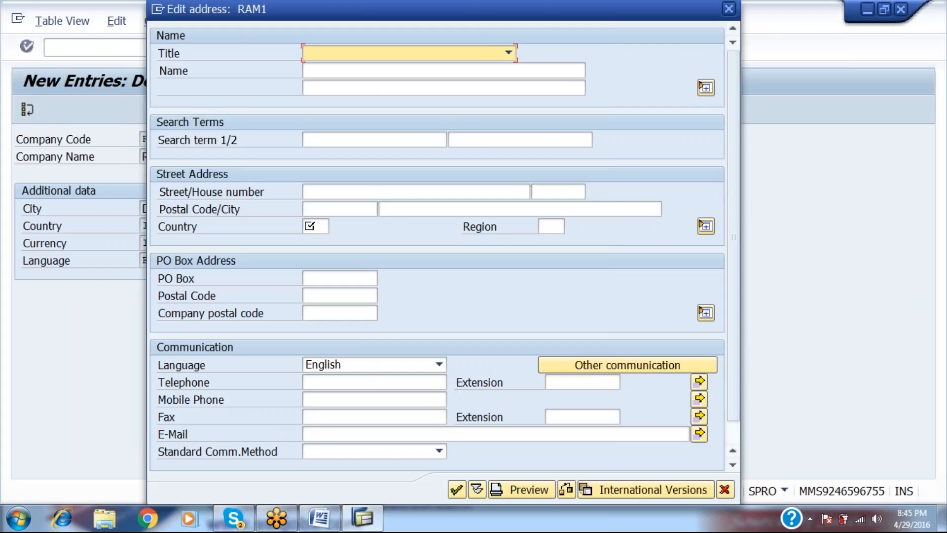
{"action": "left_click", "coordinate": [724, 489]}
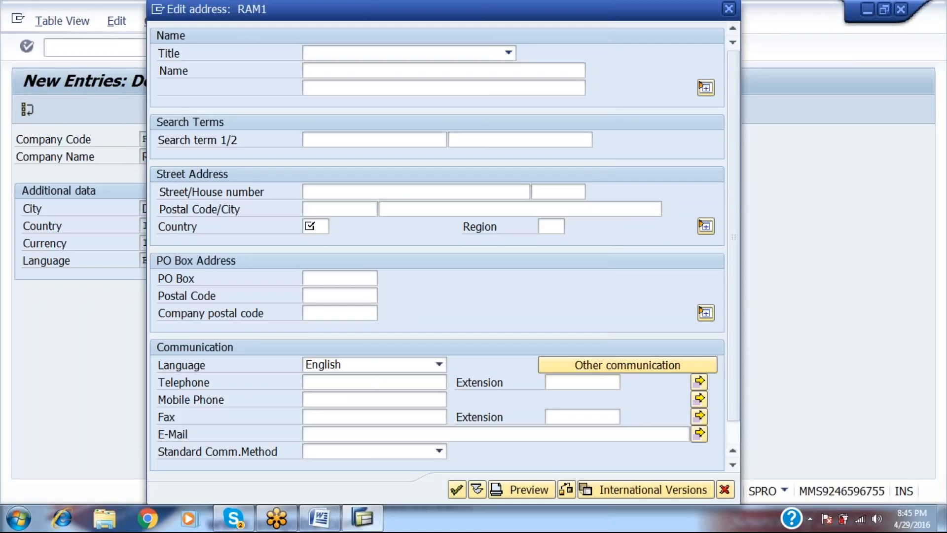
{"action": "key", "text": "Return"}
{"action": "type", "text": "IN"}
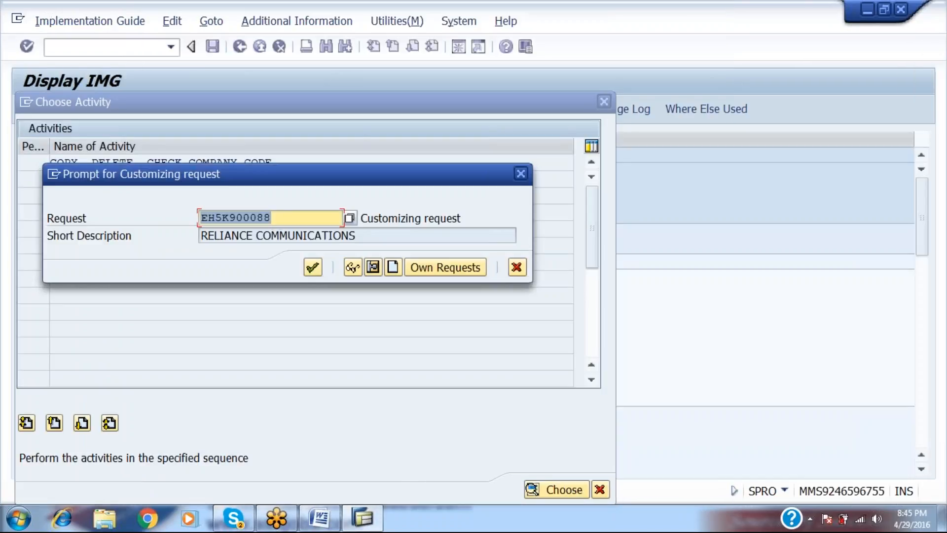
{"action": "key", "text": "Return"}
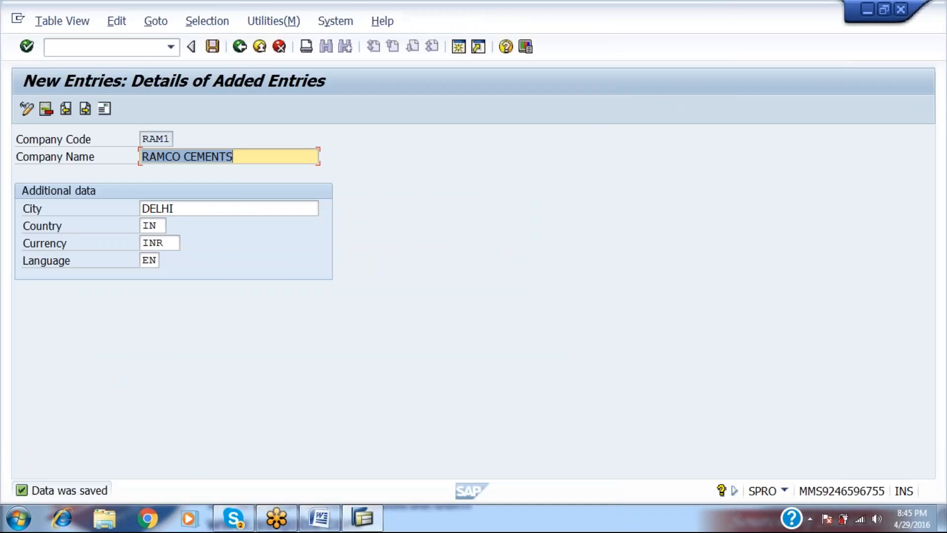
{"action": "key", "text": "F3"}
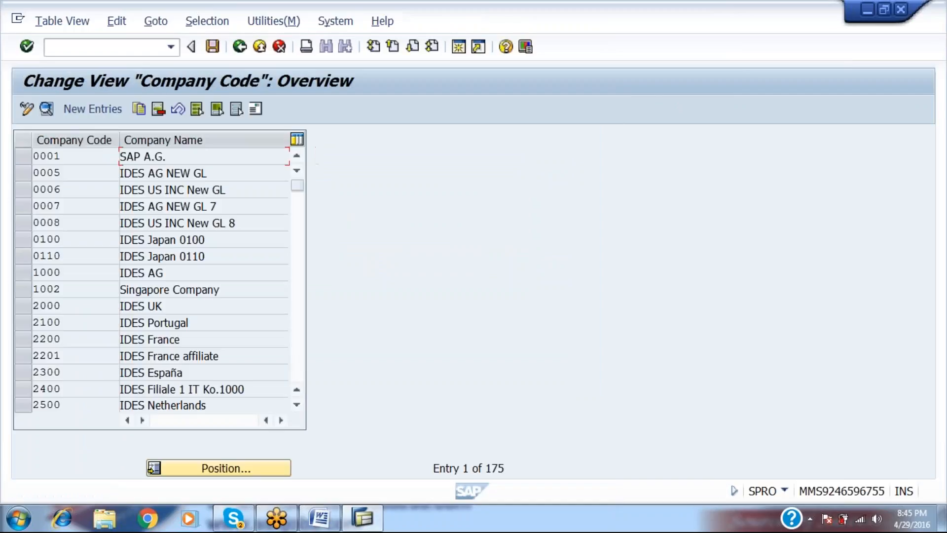
Go back to the company code activities and review the Word notes before returning to SAP.
{"action": "key", "text": "F3"}
{"action": "key", "text": "alt+Tab"}
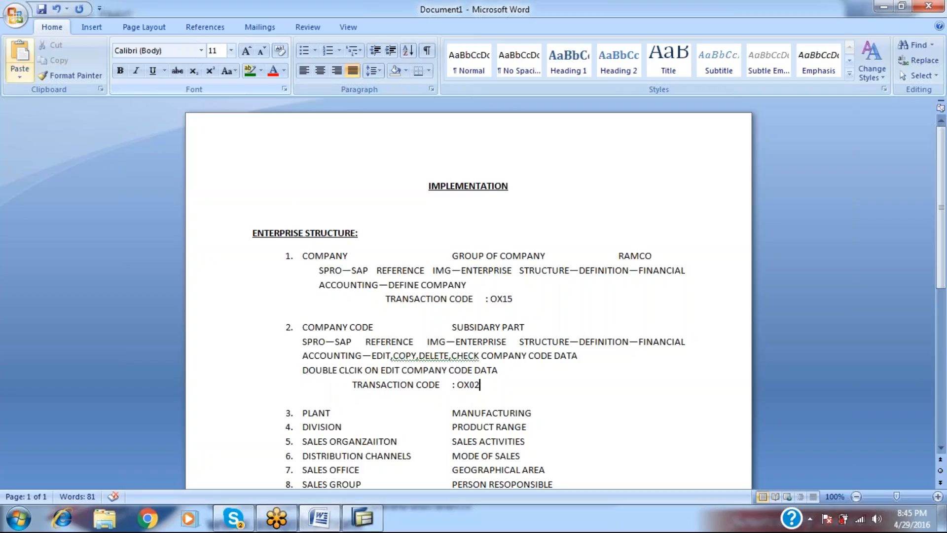
{"action": "key", "text": "alt+Tab"}
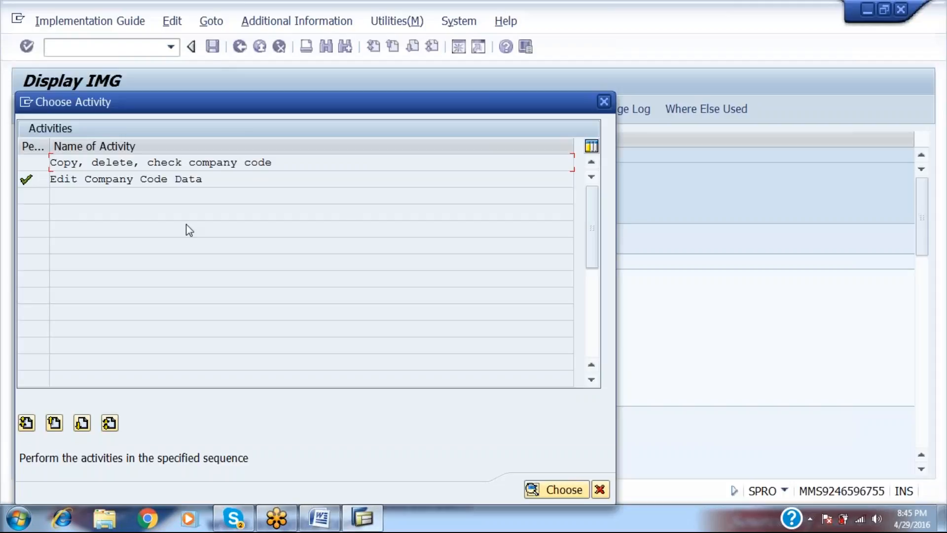
Open Copy, delete, check company code and start Copy org.object.
{"action": "double_click", "coordinate": [194, 162]}
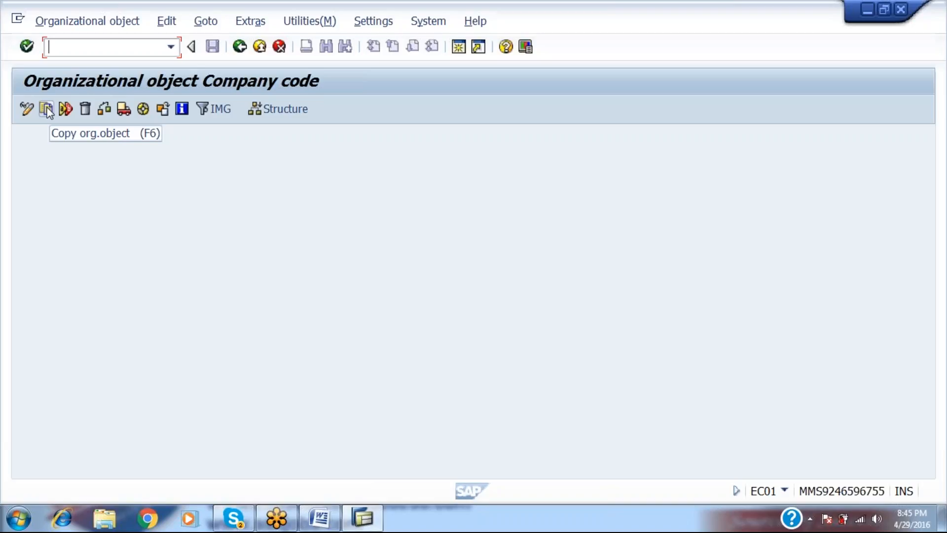
{"action": "left_click", "coordinate": [47, 109]}
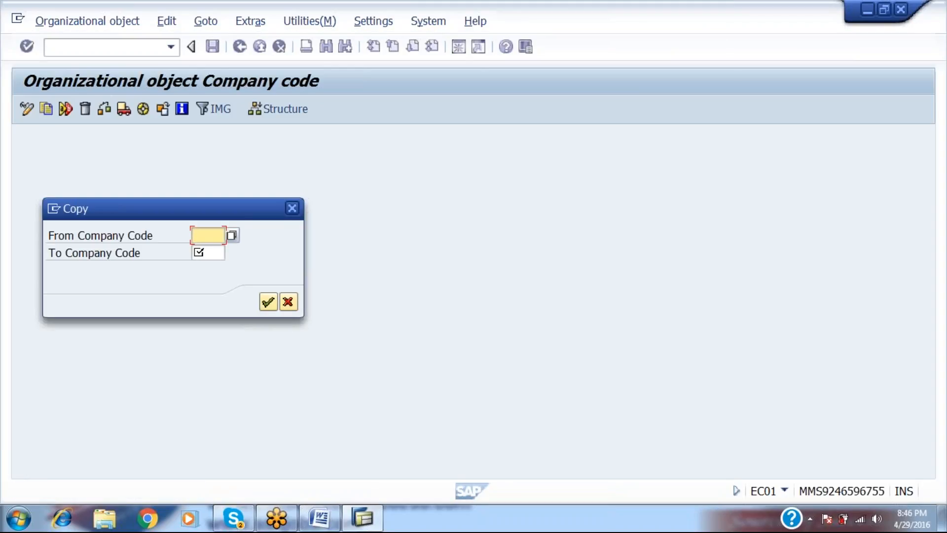
Set up the copy from company code 1000 (IDES AG) to target RAM1.
{"action": "left_click", "coordinate": [232, 238]}
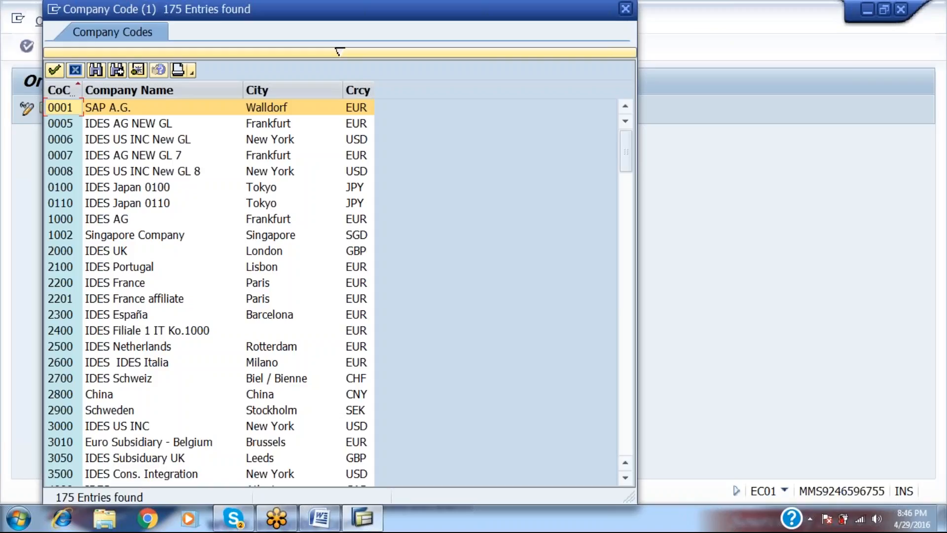
{"action": "left_click", "coordinate": [95, 221]}
{"action": "double_click", "coordinate": [94, 221]}
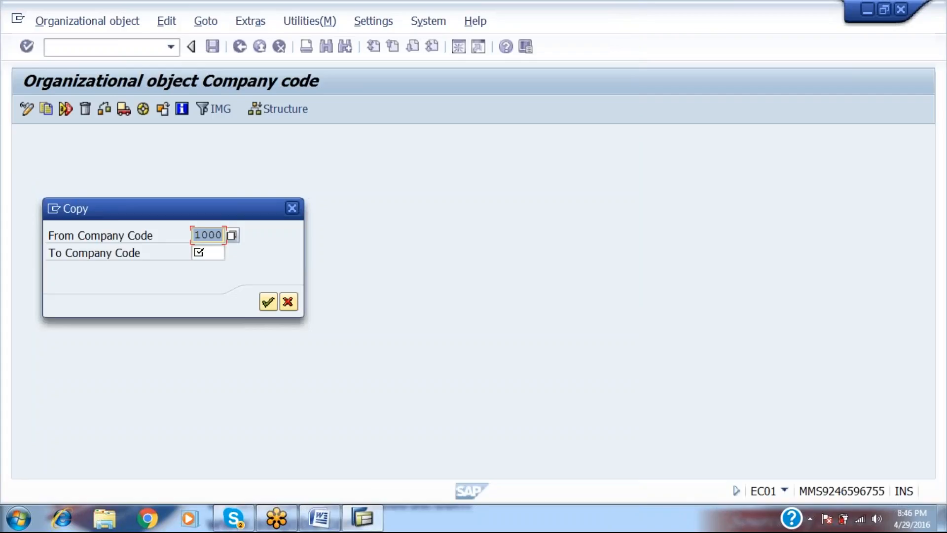
{"action": "key", "text": "Tab"}
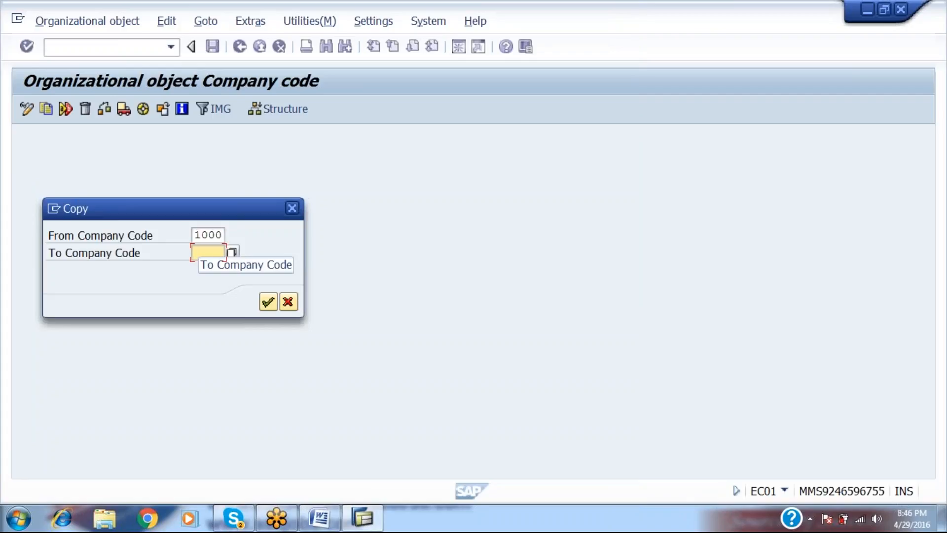
{"action": "type", "text": "RAM"}
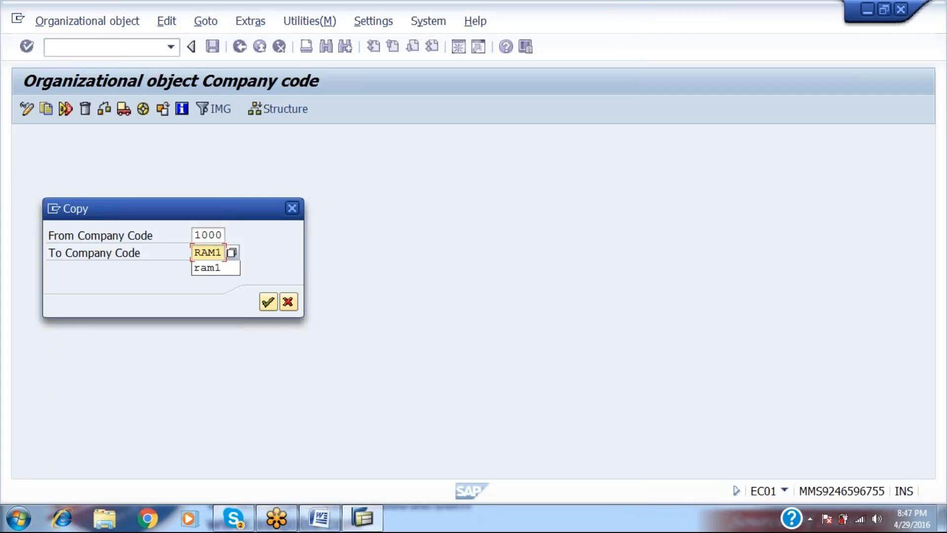
{"action": "type", "text": "1"}
{"action": "left_click", "coordinate": [268, 301]}
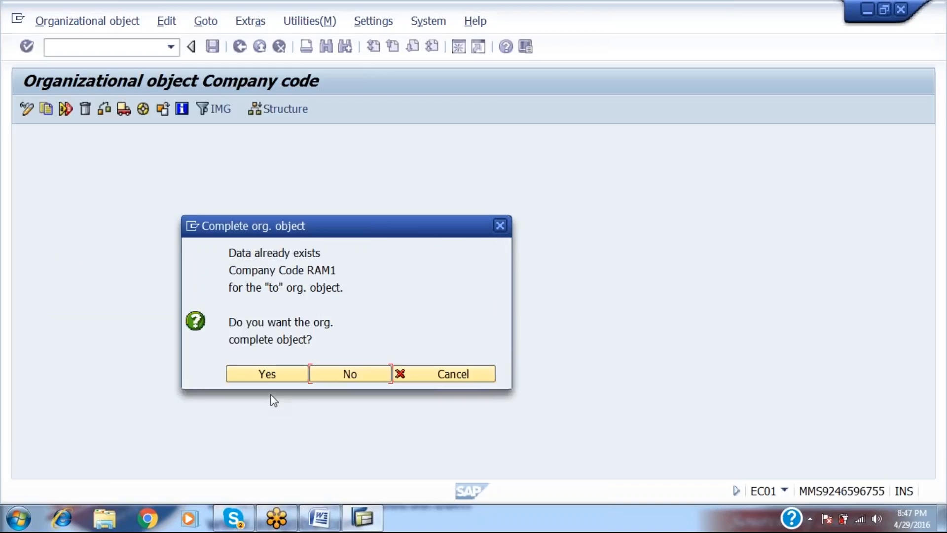
Agree to complete RAM1 and copy G/L data, set local currency INR, and transport number ranges.
{"action": "left_click", "coordinate": [269, 376]}
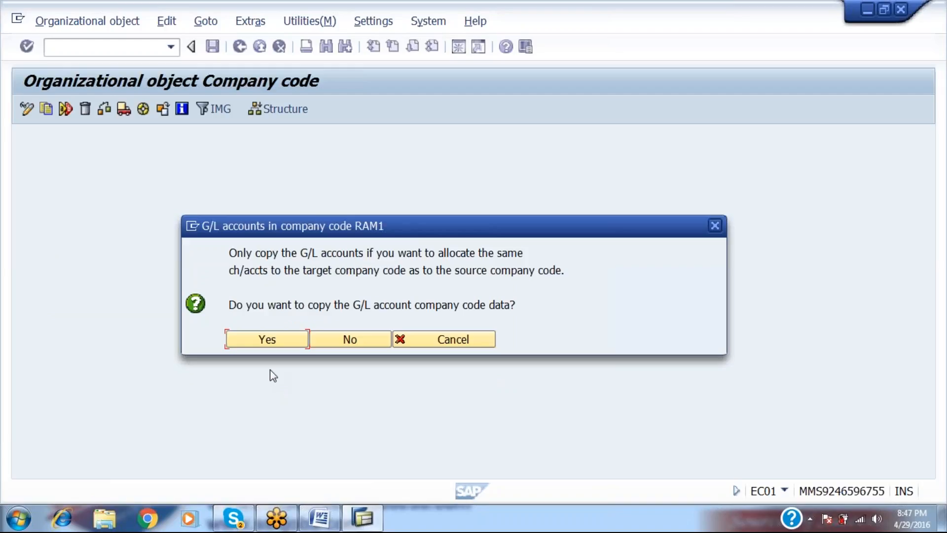
{"action": "left_click", "coordinate": [268, 341]}
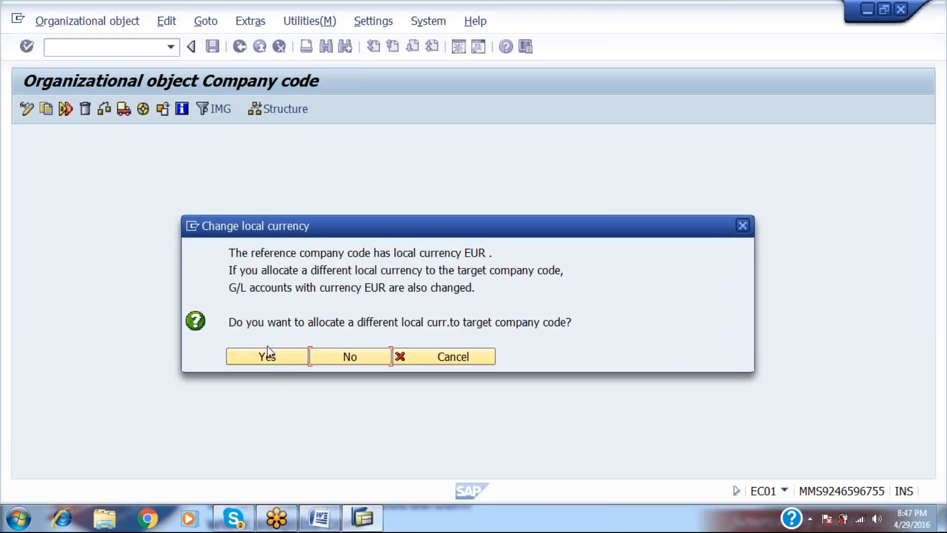
{"action": "left_click", "coordinate": [268, 354]}
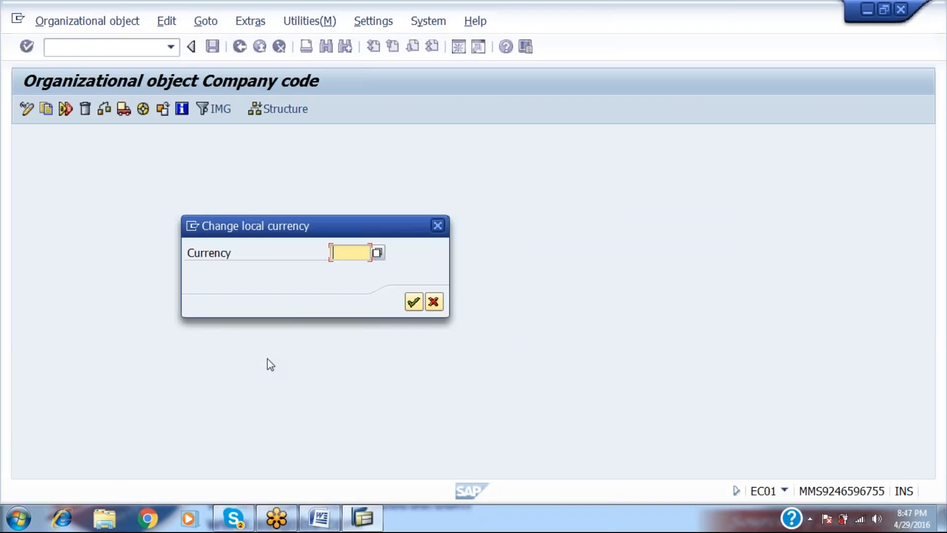
{"action": "type", "text": "INR"}
{"action": "key", "text": "Return"}
{"action": "key", "text": "Return"}
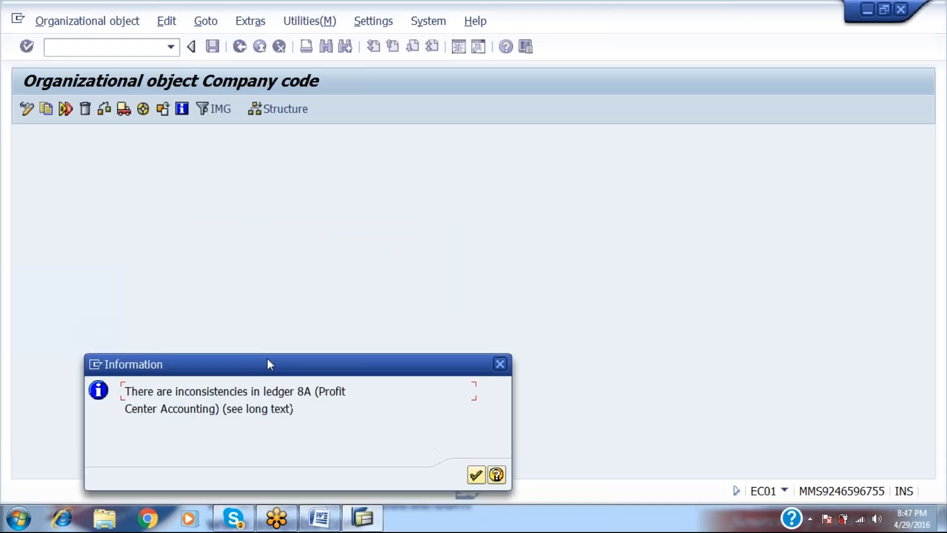
{"action": "key", "text": "Return"}
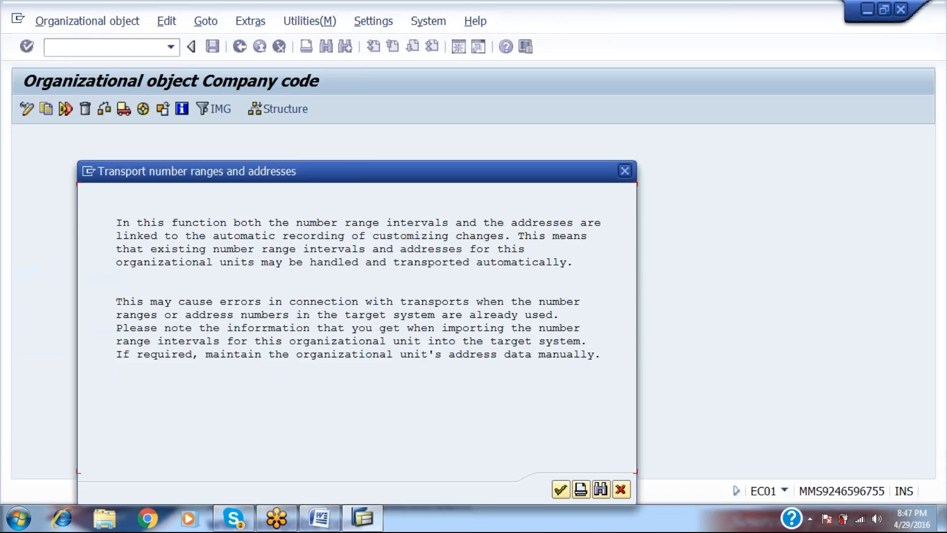
{"action": "left_click", "coordinate": [570, 491]}
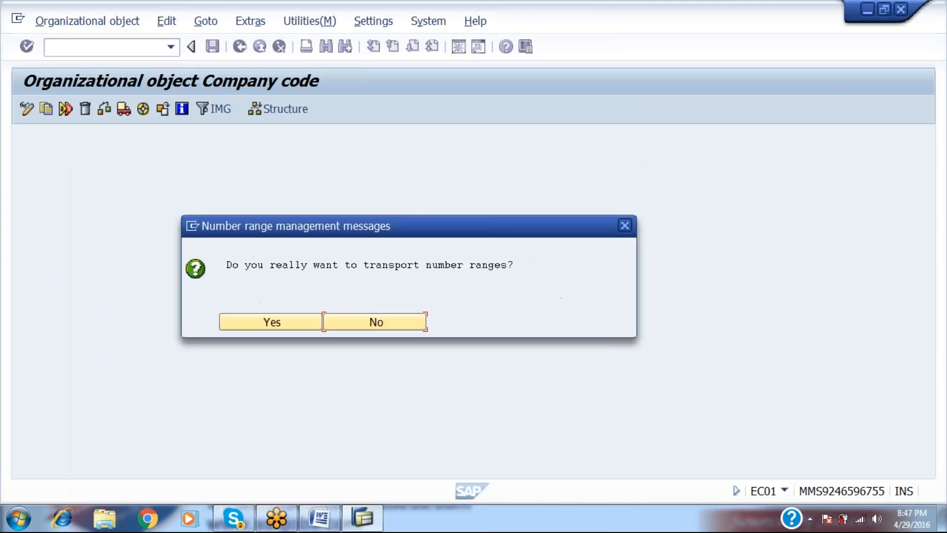
{"action": "left_click", "coordinate": [283, 329]}
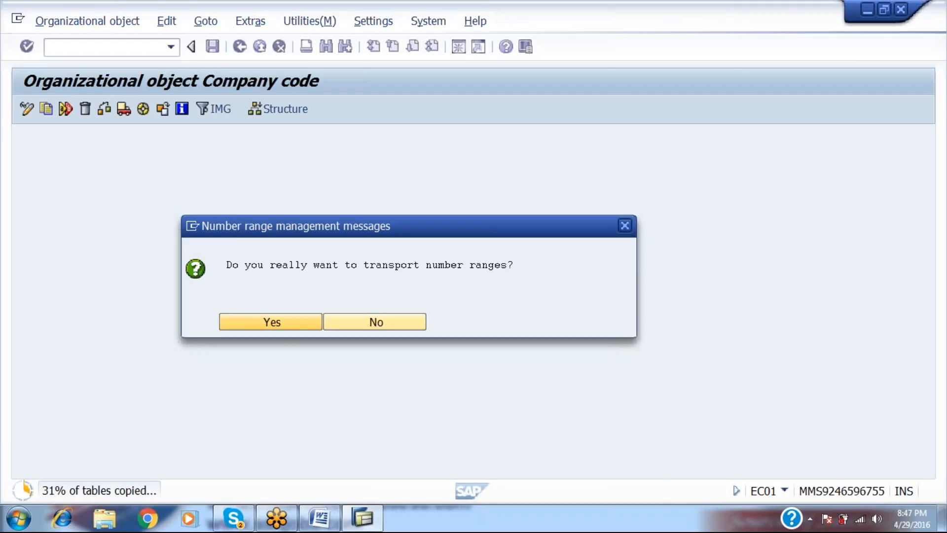
Add an unnumbered blank line under PLANT in the Word notes and check SAP's copy progress.
{"action": "left_click", "coordinate": [321, 519]}
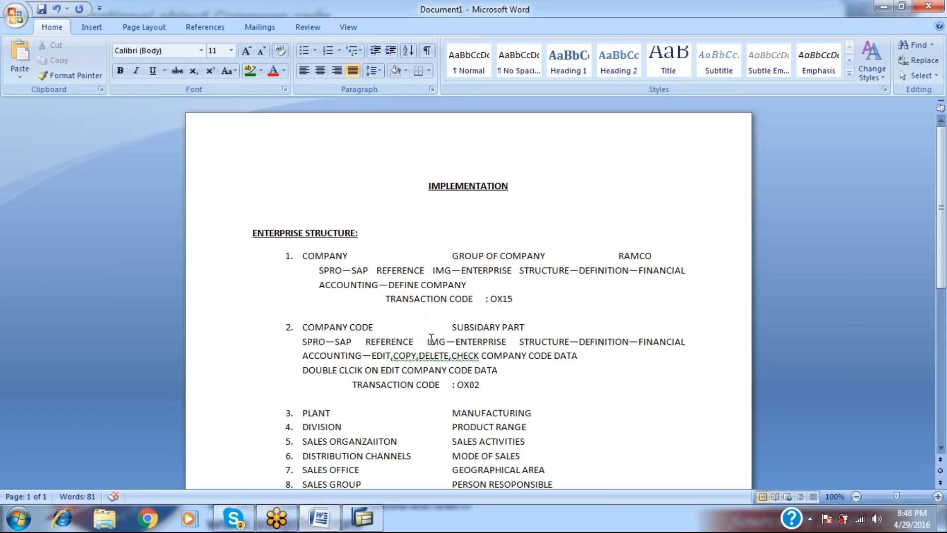
{"action": "key", "text": "Down"}
{"action": "key", "text": "Down"}
{"action": "key", "text": "Right"}
{"action": "key", "text": "Right"}
{"action": "key", "text": "Right"}
{"action": "key", "text": "Right"}
{"action": "key", "text": "Right"}
{"action": "key", "text": "Right"}
{"action": "key", "text": "Right"}
{"action": "key", "text": "Right"}
{"action": "key", "text": "Right"}
{"action": "key", "text": "Right"}
{"action": "key", "text": "Right"}
{"action": "key", "text": "Right"}
{"action": "key", "text": "Return"}
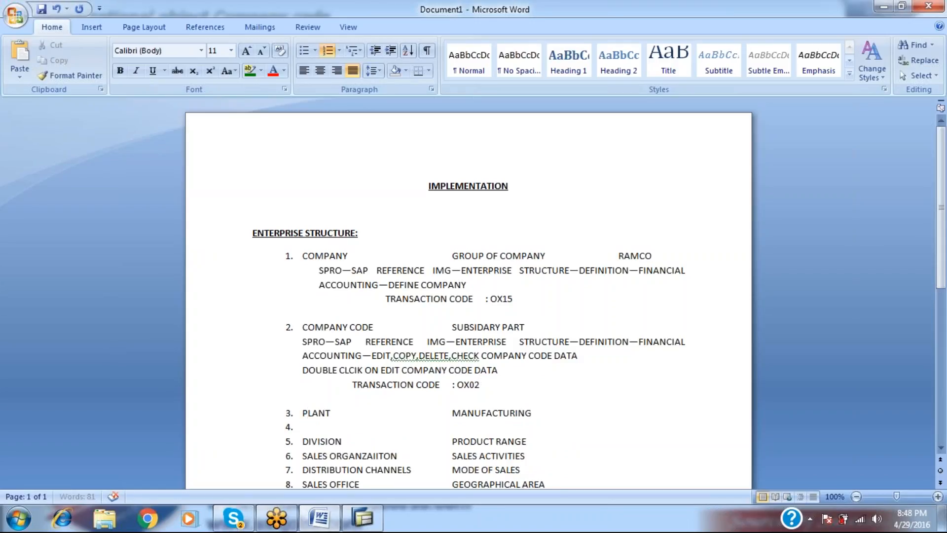
{"action": "key", "text": "BackSpace"}
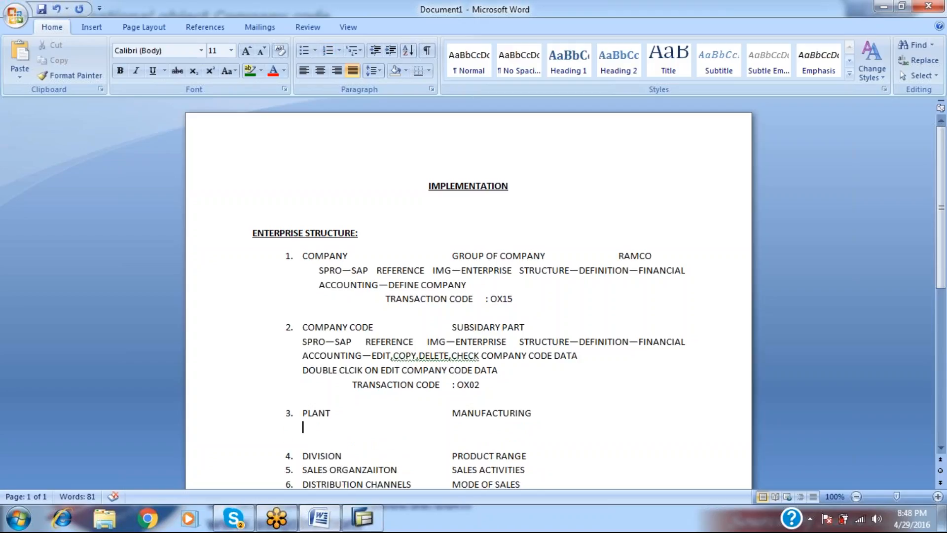
{"action": "key", "text": "alt+Tab"}
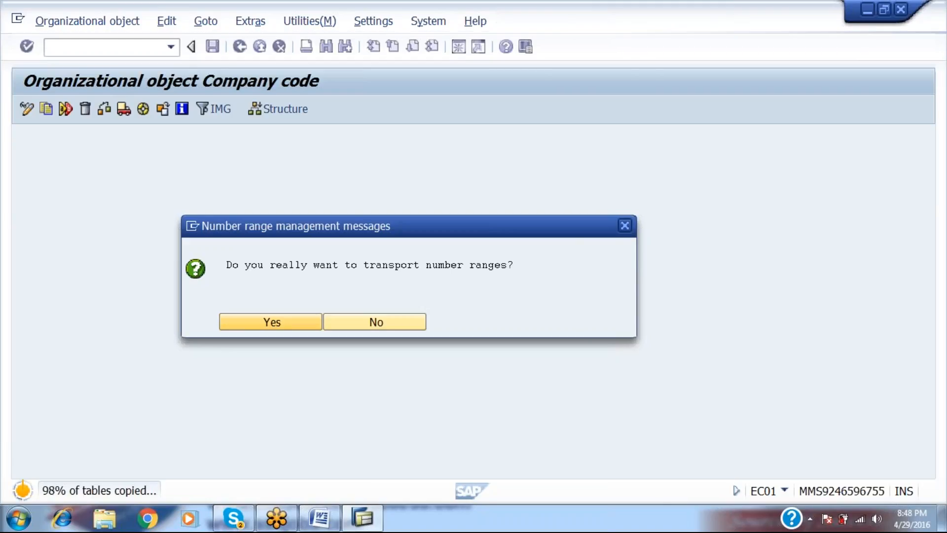
{"action": "key", "text": "alt+Tab"}
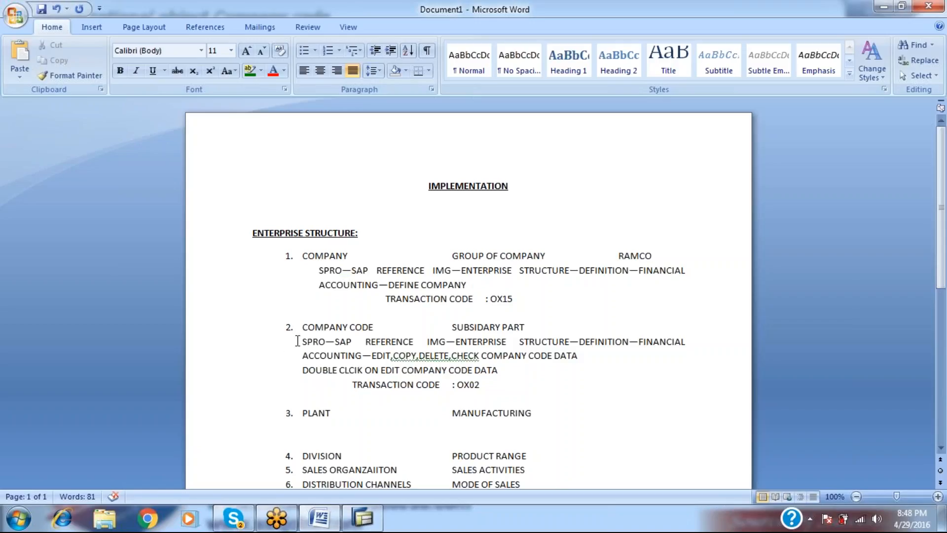
Copy the company code's SPRO path lines, paste them under PLANT and unnumber the path line.
{"action": "key", "text": "shift+Down"}
{"action": "key", "text": "shift+Down"}
{"action": "key", "text": "shift+Down"}
{"action": "key", "text": "shift+Down"}
{"action": "key", "text": "ctrl+c"}
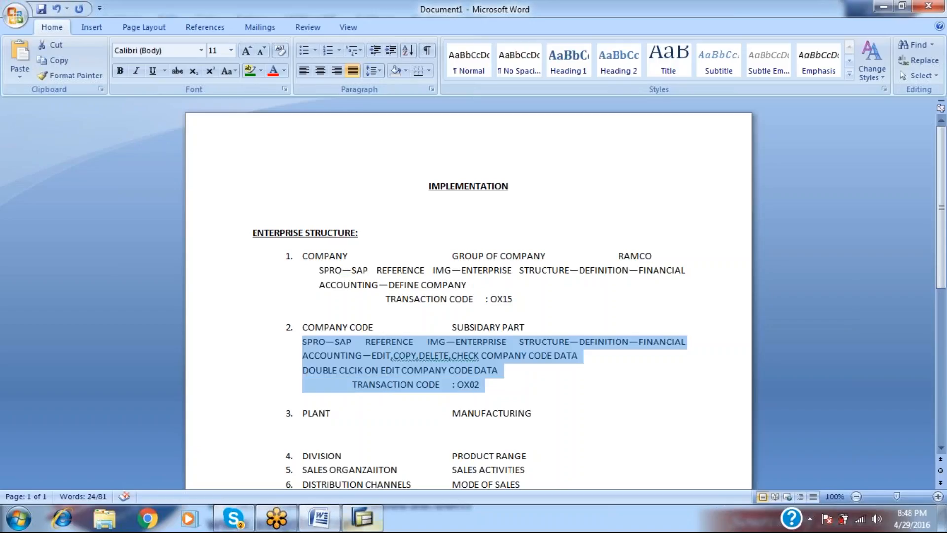
{"action": "key", "text": "Down"}
{"action": "key", "text": "Down"}
{"action": "key", "text": "ctrl+v"}
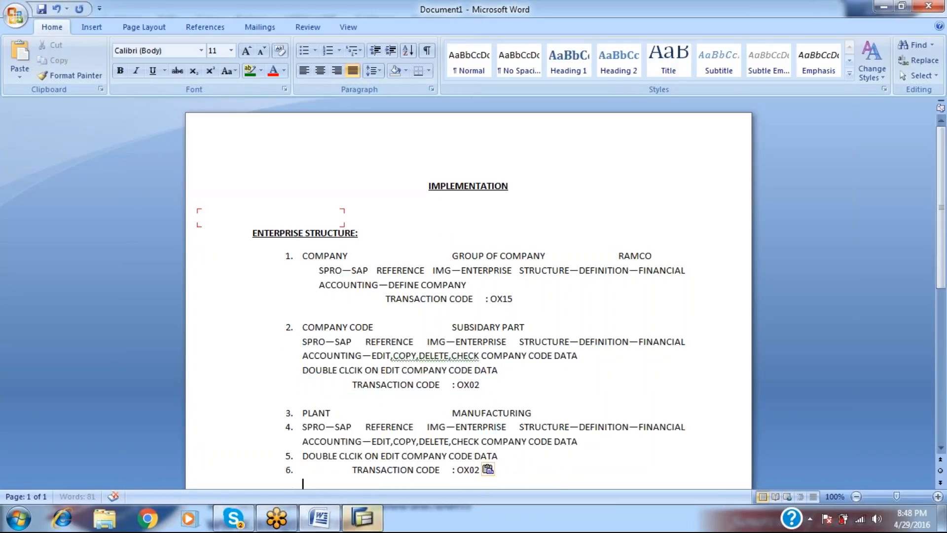
{"action": "key", "text": "Up"}
{"action": "key", "text": "Up"}
{"action": "key", "text": "Up"}
{"action": "key", "text": "BackSpace"}
{"action": "key", "text": "Down"}
{"action": "key", "text": "Down"}
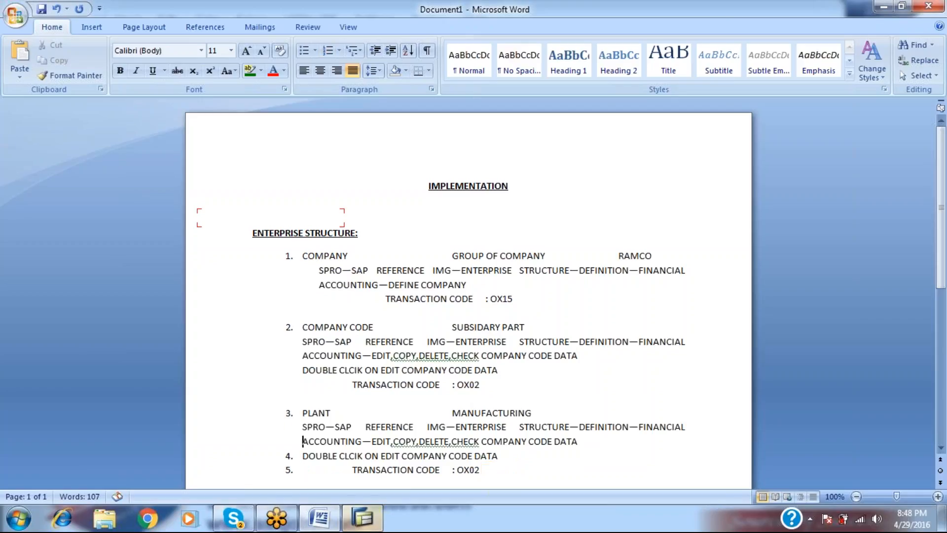
Unnumber the pasted double-click and OX02 lines, remove the blank line above, and resume SAP.
{"action": "key", "text": "BackSpace"}
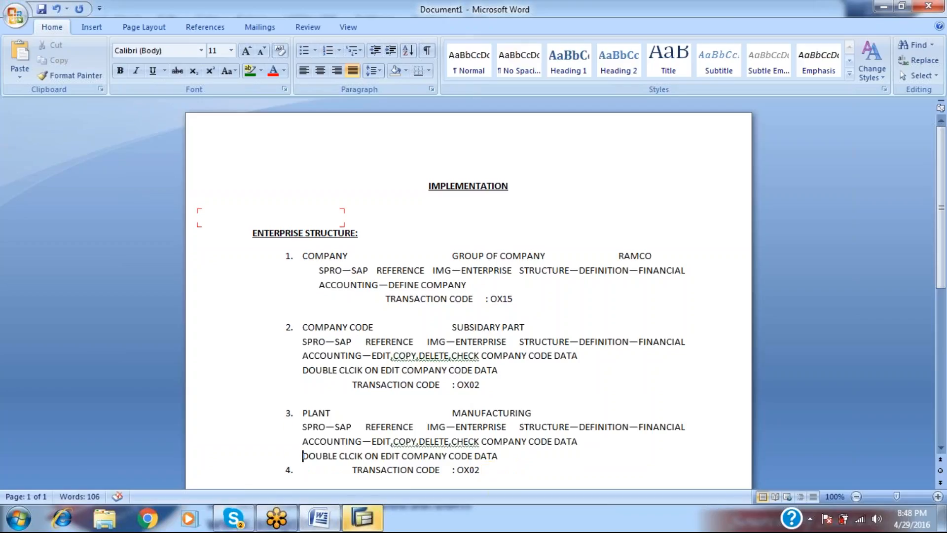
{"action": "key", "text": "Down"}
{"action": "key", "text": "BackSpace"}
{"action": "key", "text": "Up"}
{"action": "key", "text": "Return"}
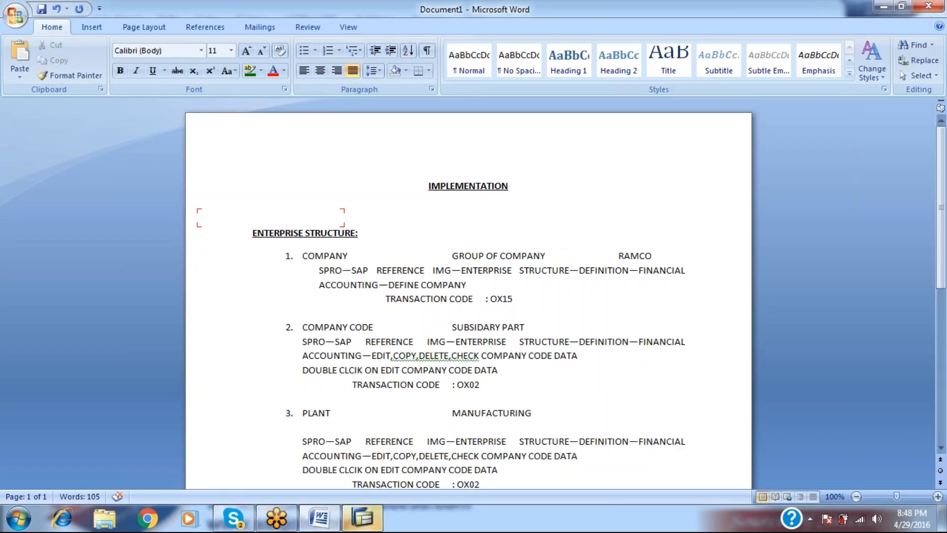
{"action": "key", "text": "BackSpace"}
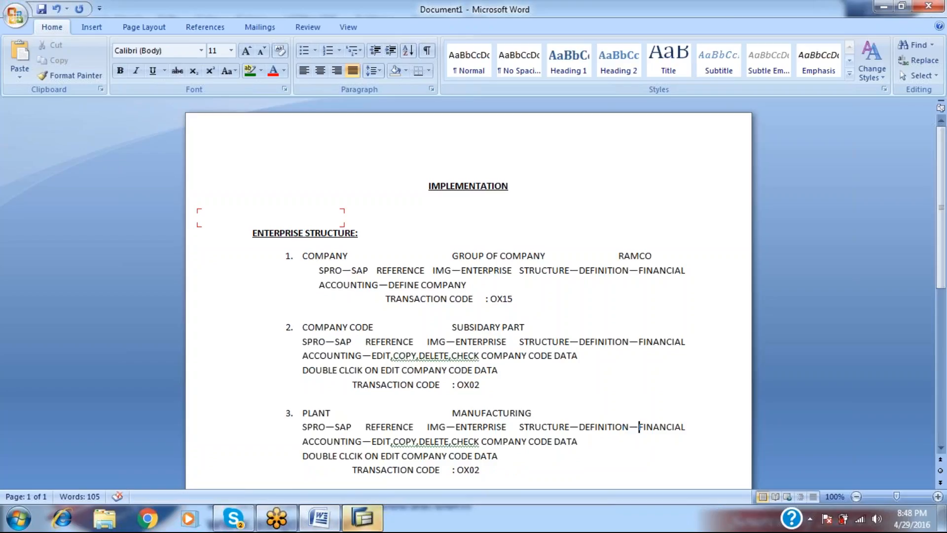
{"action": "key", "text": "alt+Tab"}
{"action": "key", "text": "Return"}
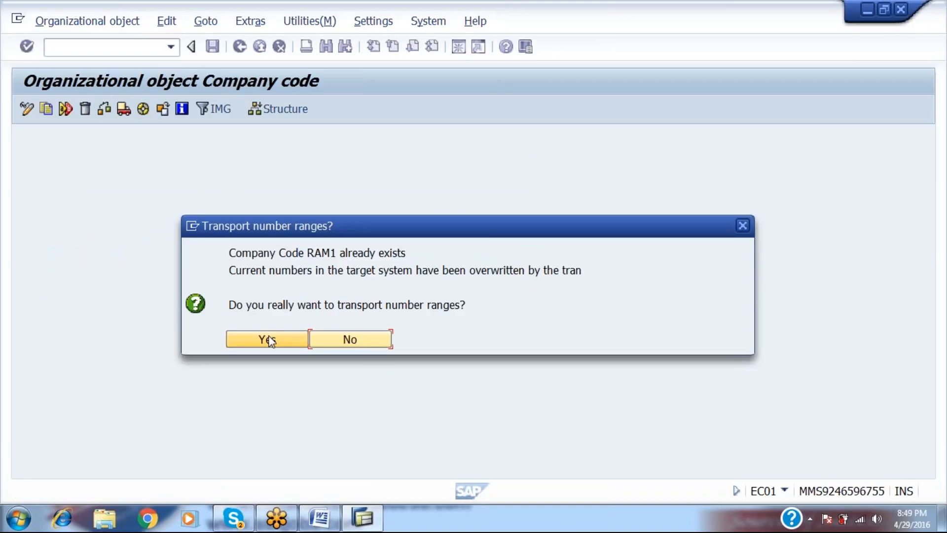
Agree to transport RAM1's number ranges, acknowledge the caution and notices, and continue copying intervals.
{"action": "left_click", "coordinate": [270, 340]}
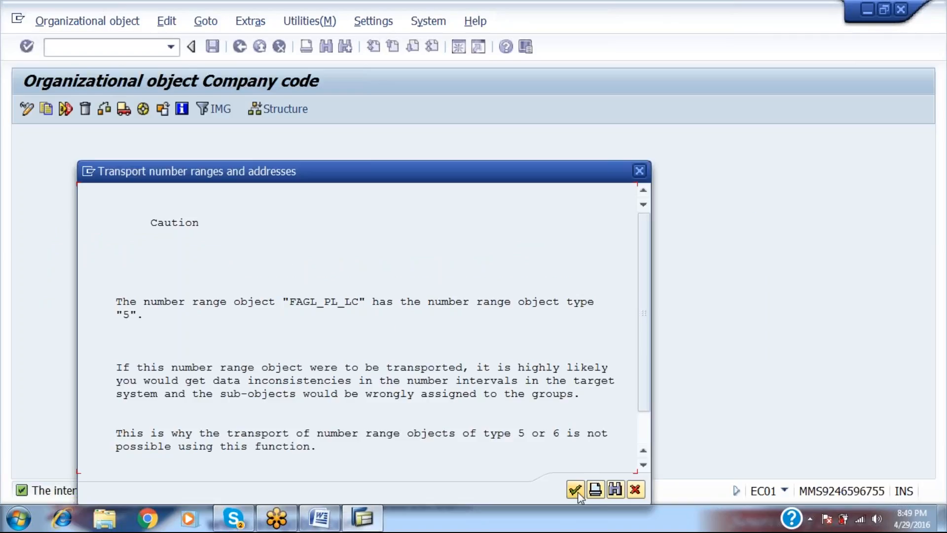
{"action": "left_click", "coordinate": [578, 496]}
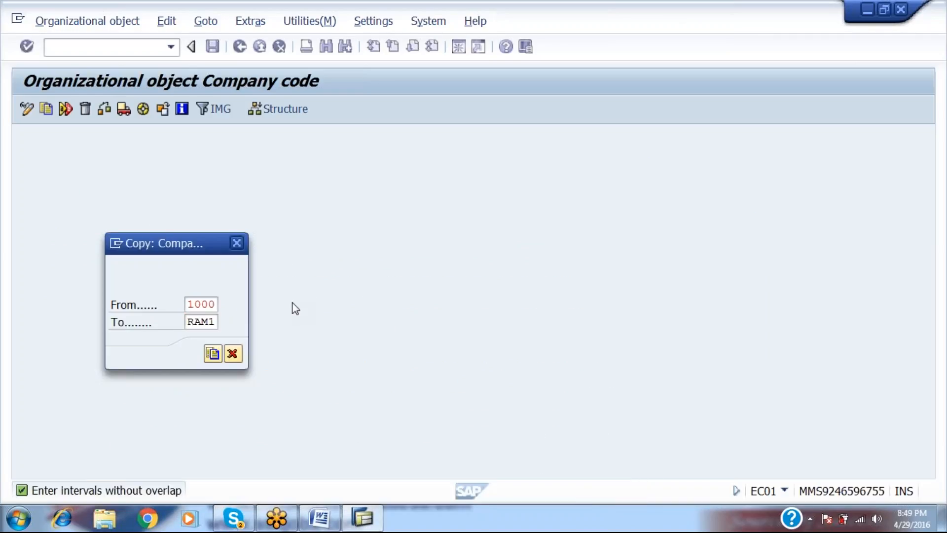
{"action": "key", "text": "Return"}
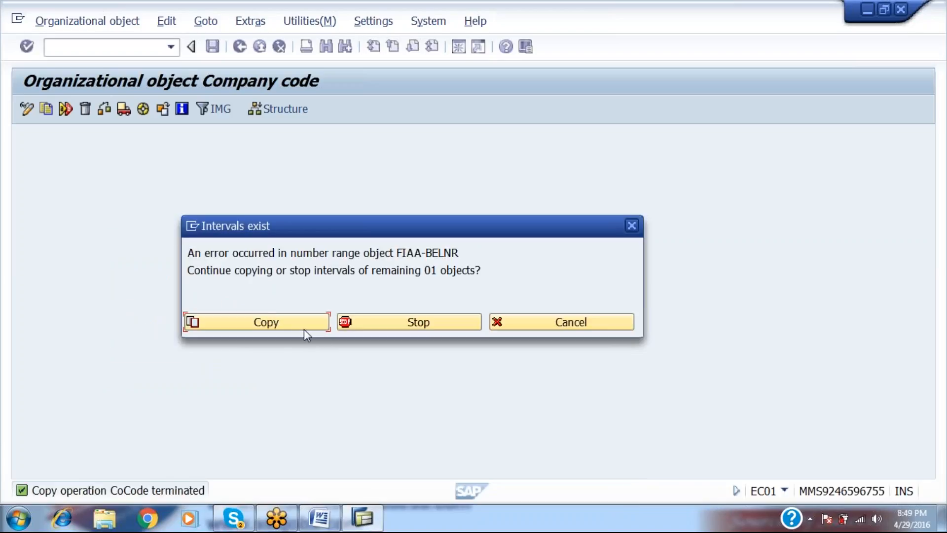
{"action": "left_click", "coordinate": [304, 328]}
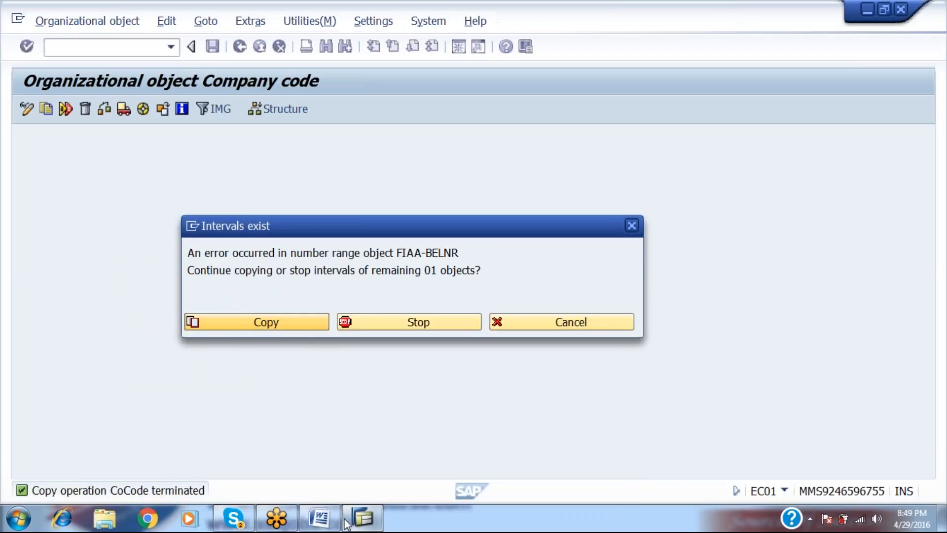
{"action": "left_click", "coordinate": [320, 518]}
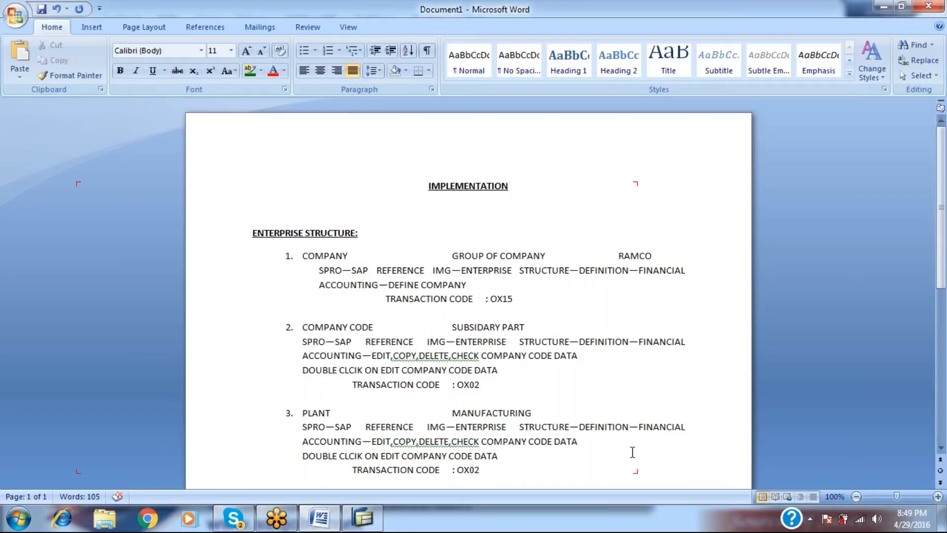
Replace FINANCIAL ACCOUNTING with LOGESTICS-GENERAL in the plant's SPRO path note.
{"action": "left_click", "coordinate": [638, 427]}
{"action": "type", "text": "LOGEST"}
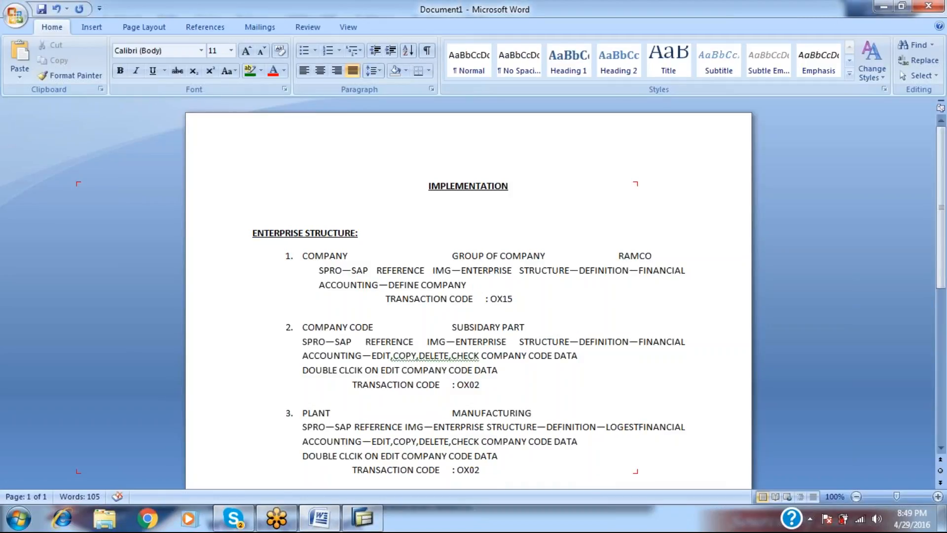
{"action": "type", "text": "ICS-GENE"}
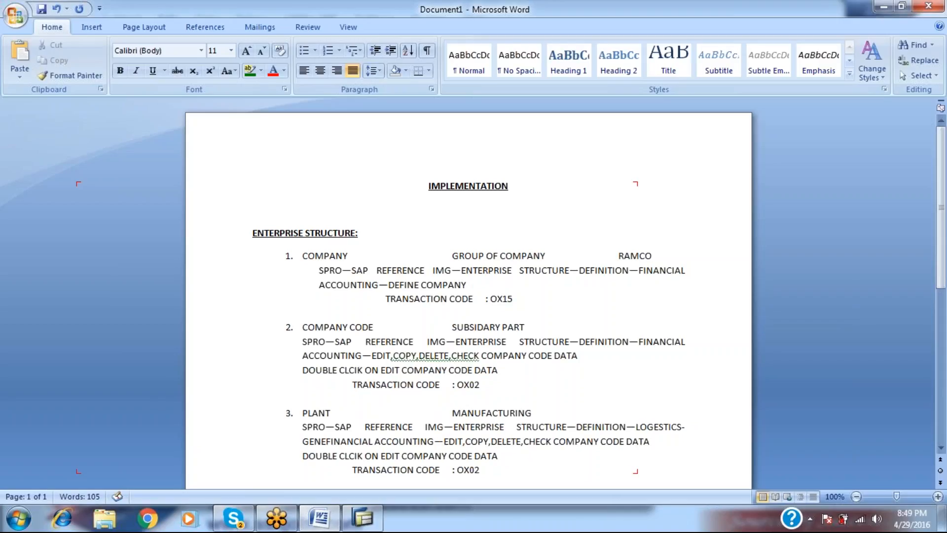
{"action": "type", "text": "RAL"}
{"action": "key", "text": "shift+Right"}
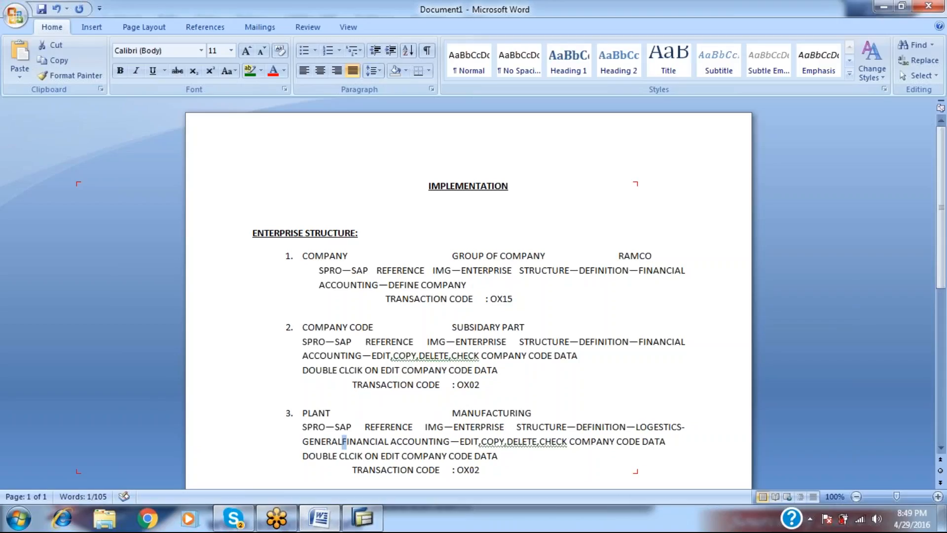
{"action": "key", "text": "shift+Right"}
{"action": "key", "text": "shift+Right"}
{"action": "key", "text": "shift+Right"}
{"action": "key", "text": "shift+Right"}
{"action": "key", "text": "shift+Right"}
{"action": "key", "text": "shift+Right"}
{"action": "key", "text": "shift+Right"}
{"action": "key", "text": "shift+Right"}
{"action": "key", "text": "shift+Right"}
{"action": "key", "text": "shift+Right"}
{"action": "key", "text": "shift+Right"}
{"action": "key", "text": "shift+Right"}
{"action": "key", "text": "shift+Right"}
{"action": "key", "text": "shift+Right"}
{"action": "key", "text": "shift+Right"}
{"action": "key", "text": "shift+Right"}
{"action": "key", "text": "shift+Right"}
{"action": "key", "text": "shift+Right"}
{"action": "key", "text": "shift+Right"}
{"action": "key", "text": "shift+Right"}
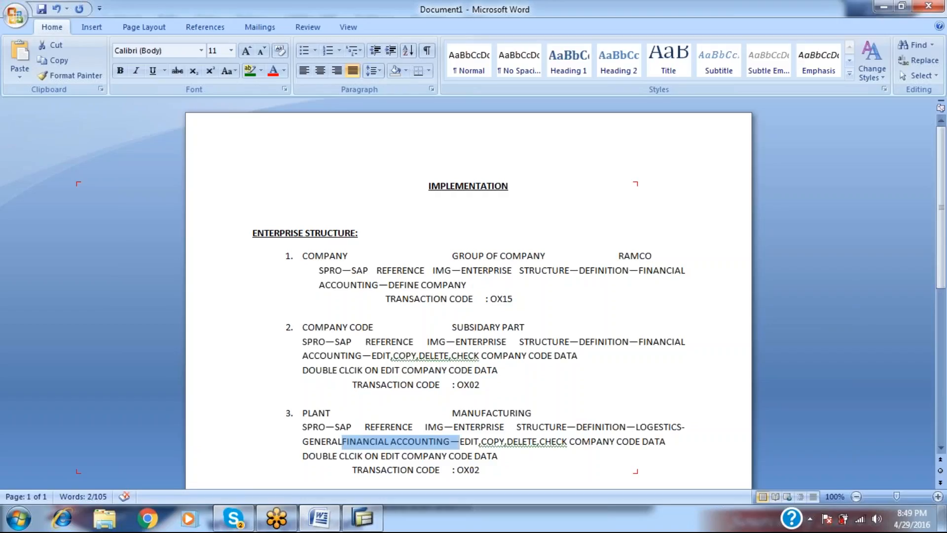
{"action": "key", "text": "shift+Left"}
{"action": "key", "text": "Delete"}
{"action": "key", "text": "alt+Tab"}
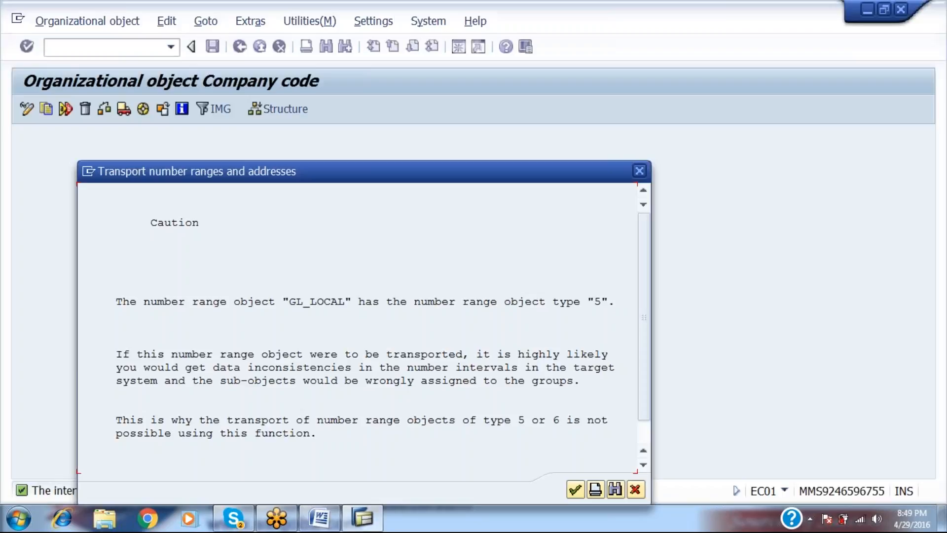
Acknowledge the GL_LOCAL, GL_ROL_LOC and J_1ICERT transport warnings and the RAM1 copy-completed message.
{"action": "left_click", "coordinate": [577, 488]}
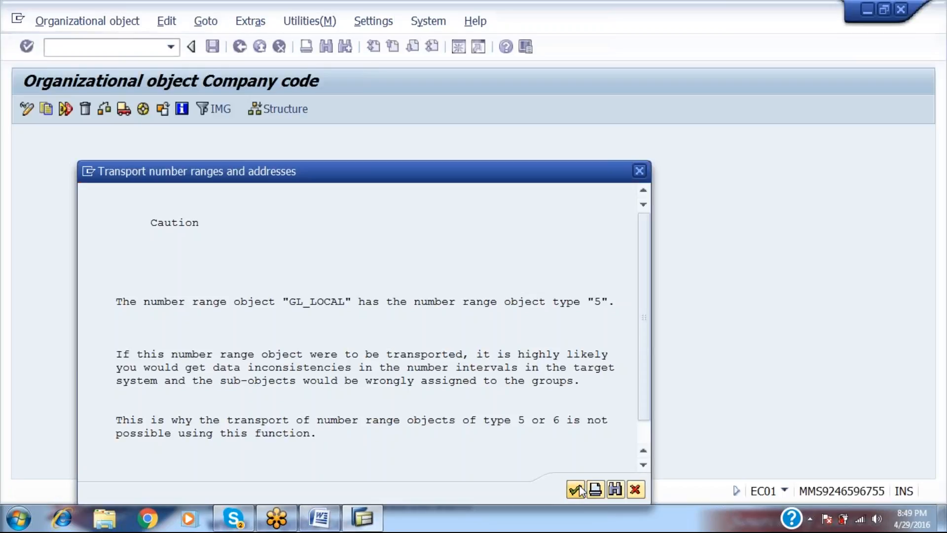
{"action": "left_click", "coordinate": [581, 490]}
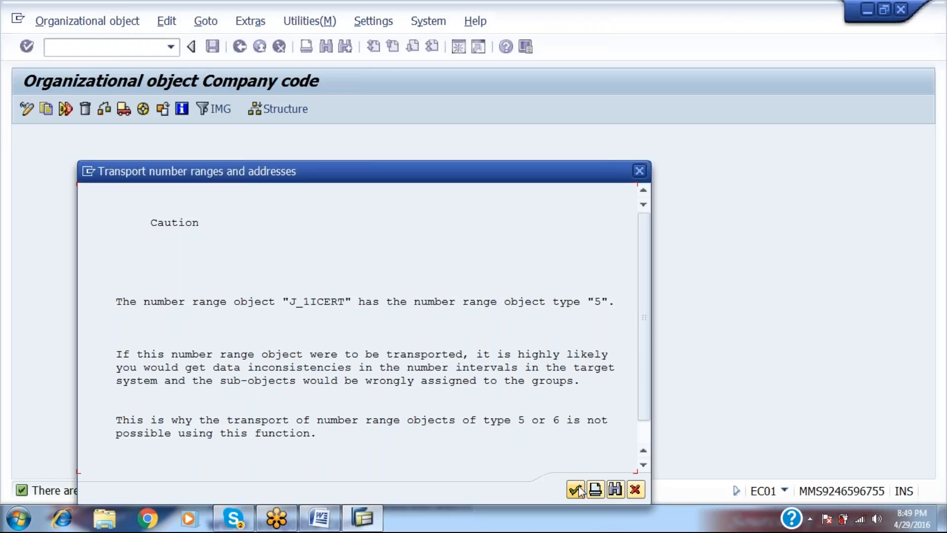
{"action": "left_click", "coordinate": [580, 490]}
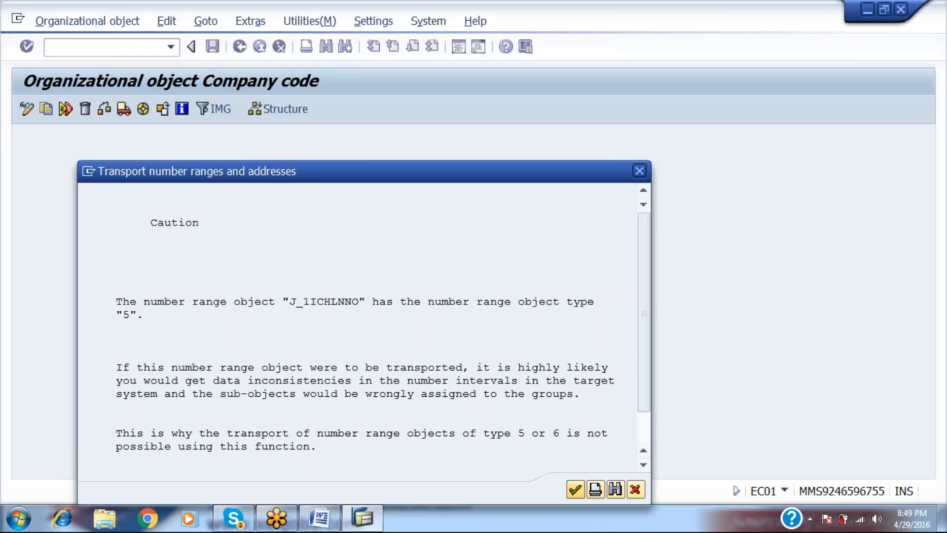
{"action": "key", "text": "Return"}
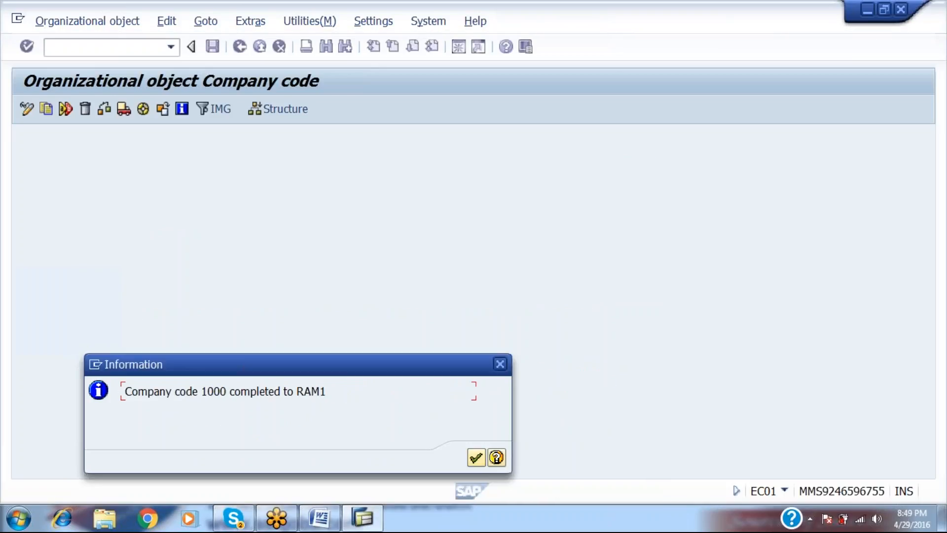
{"action": "key", "text": "Return"}
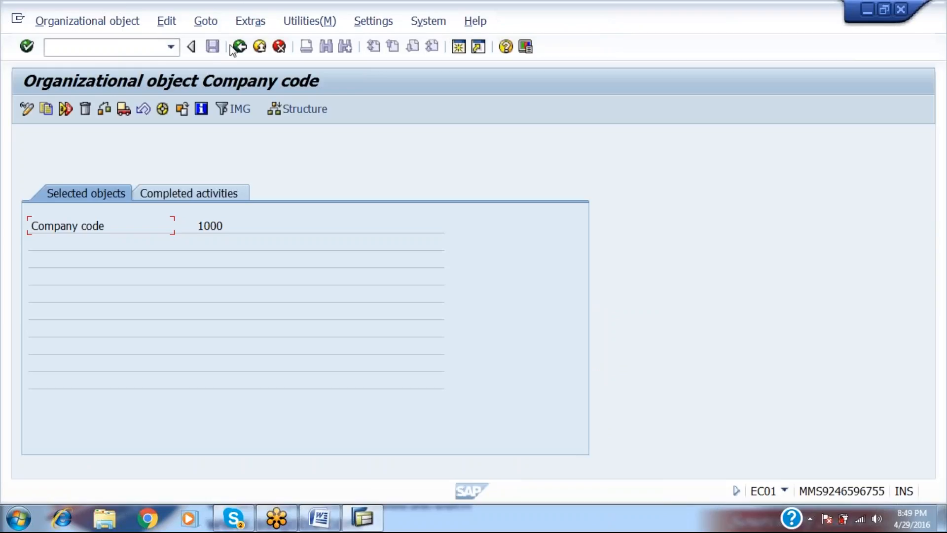
Navigate the SAP Reference IMG to Enterprise Structure > Definition > Logistics - General plant activity.
{"action": "left_click", "coordinate": [239, 47]}
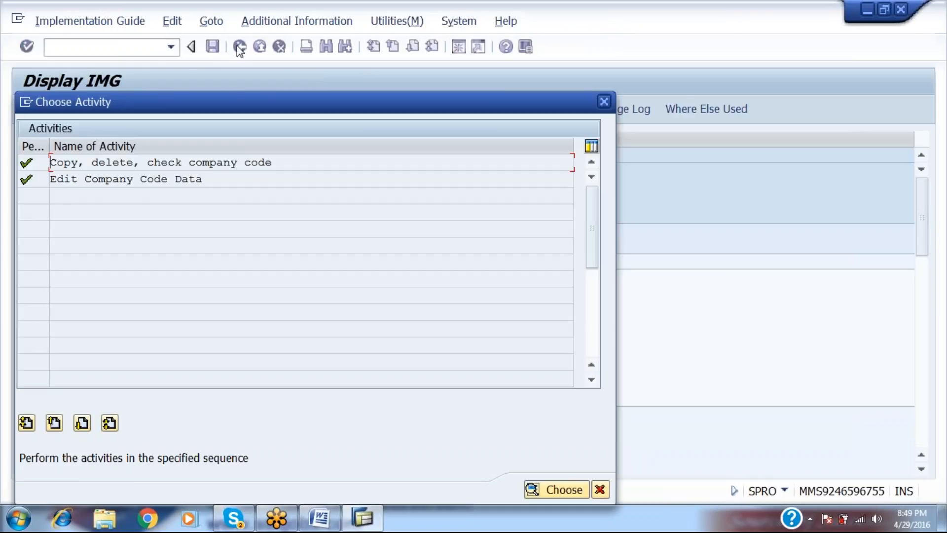
{"action": "key", "text": "Escape"}
{"action": "key", "text": "Up"}
{"action": "key", "text": "Up"}
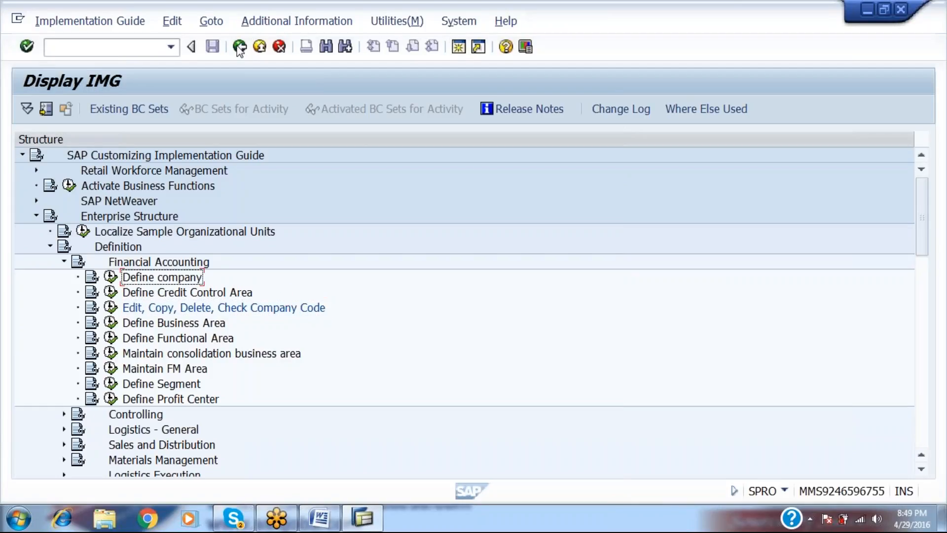
{"action": "key", "text": "Up"}
{"action": "left_click", "coordinate": [239, 47]}
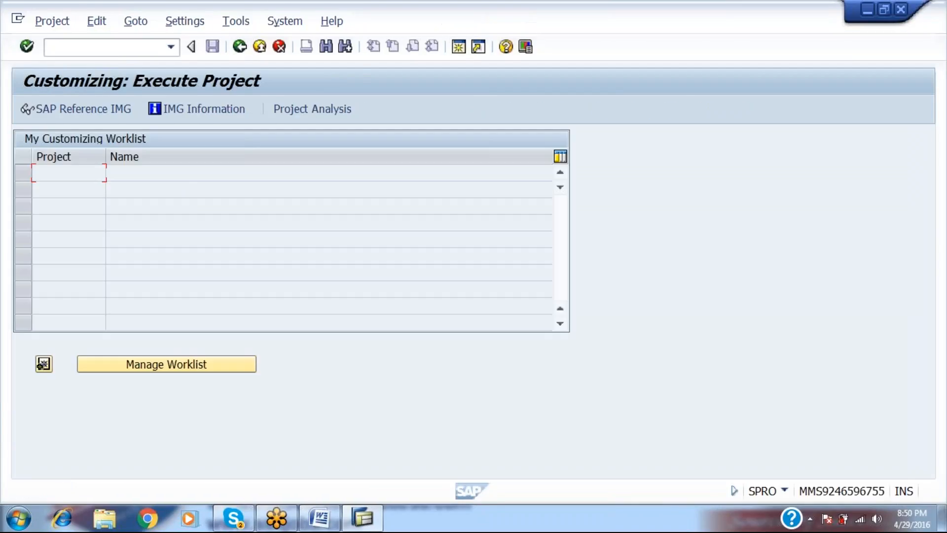
{"action": "left_click", "coordinate": [128, 112]}
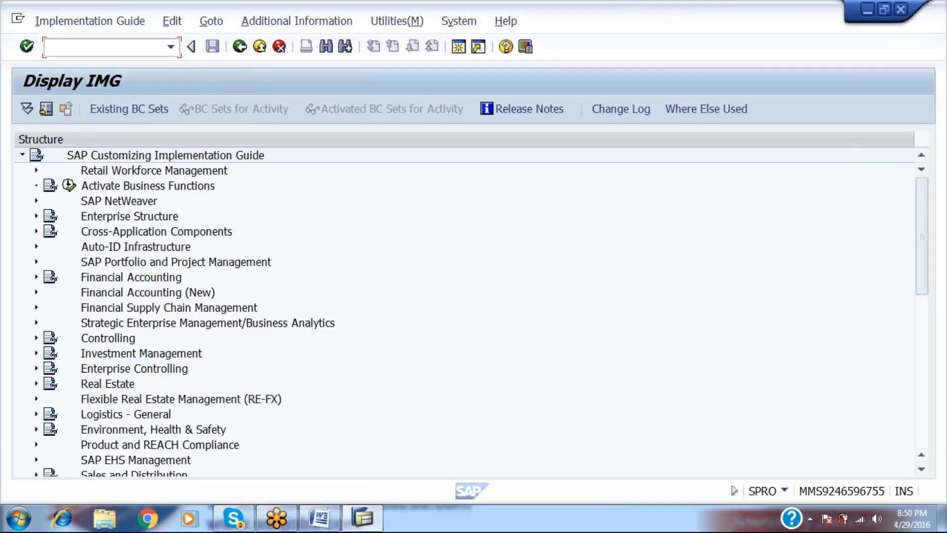
{"action": "left_click", "coordinate": [36, 216]}
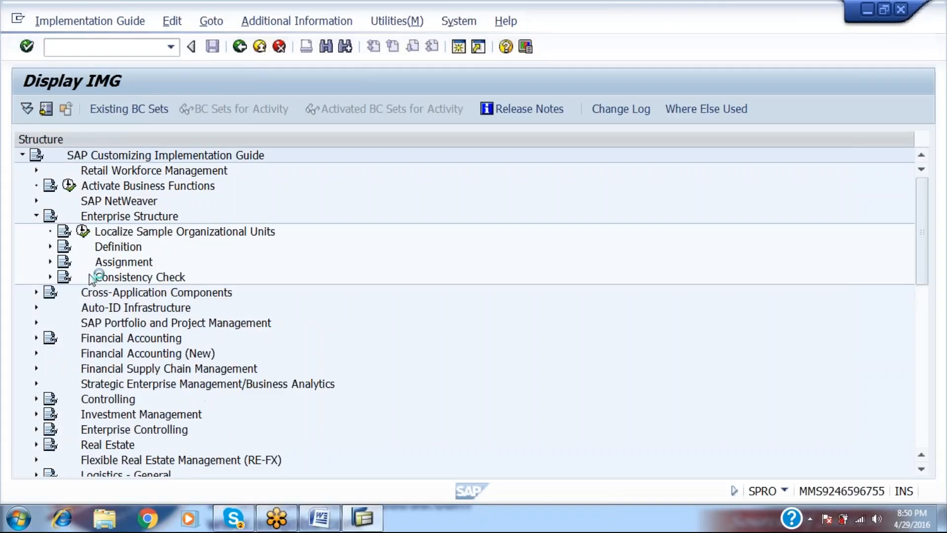
{"action": "left_click", "coordinate": [49, 247]}
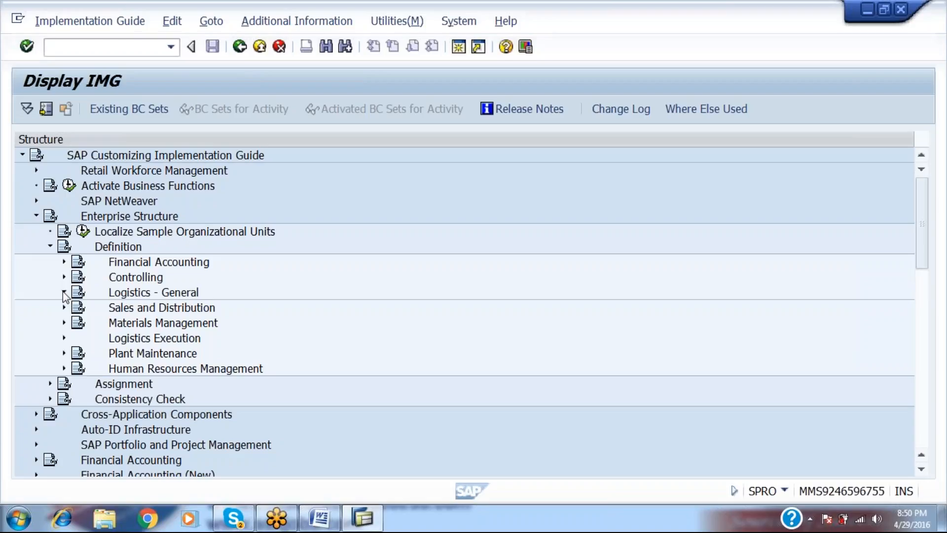
{"action": "left_click", "coordinate": [63, 292]}
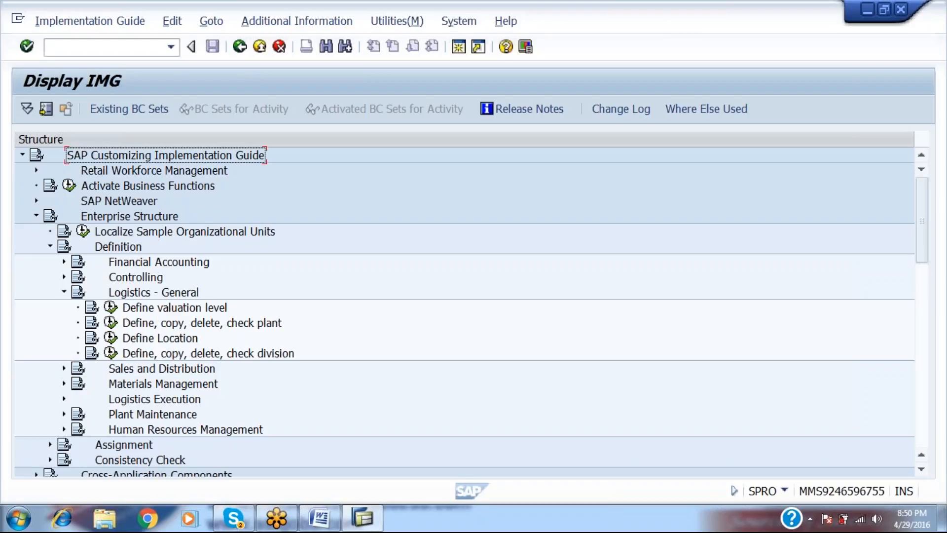
{"action": "left_click", "coordinate": [146, 325]}
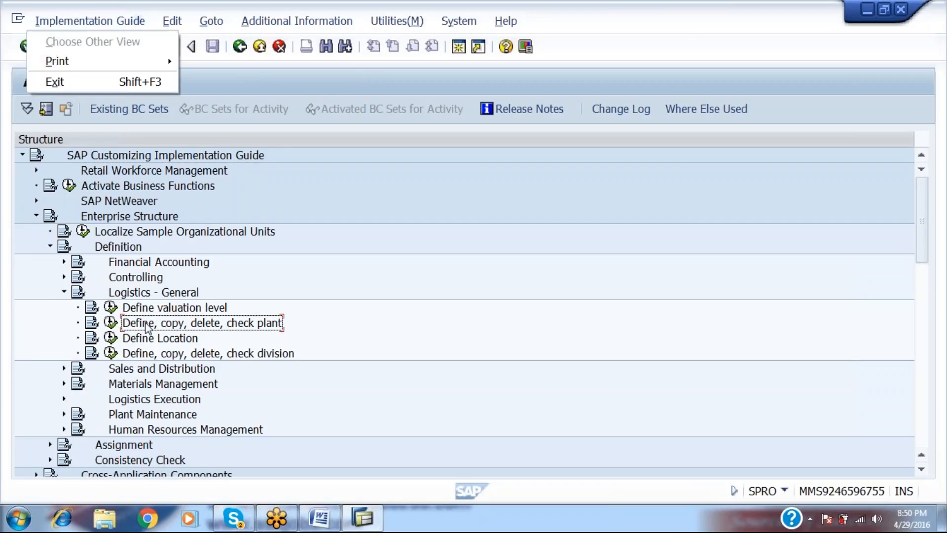
{"action": "key", "text": "alt+Tab"}
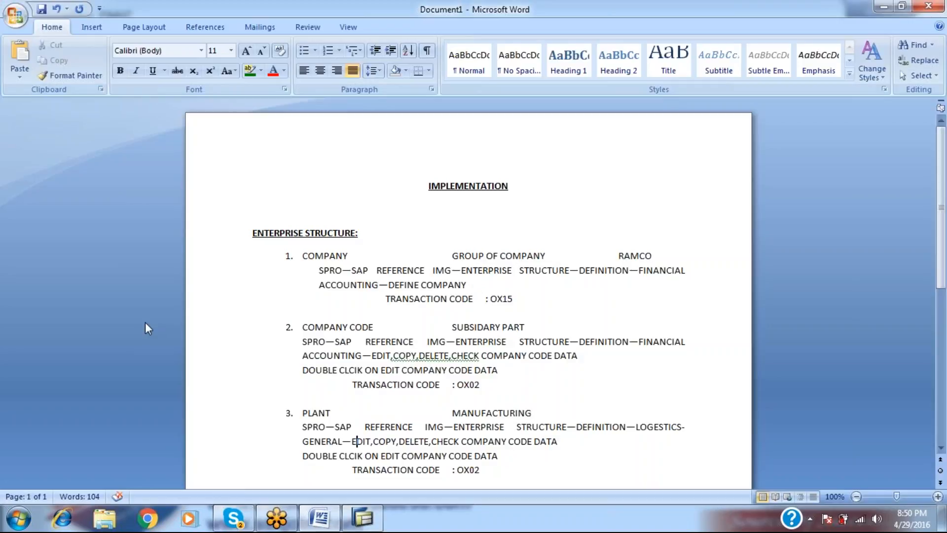
Change the PLANT note's activity wording to 'DEFINE,COPY,DELETE,CHECK PLANT'.
{"action": "type", "text": "DEFINE,C"}
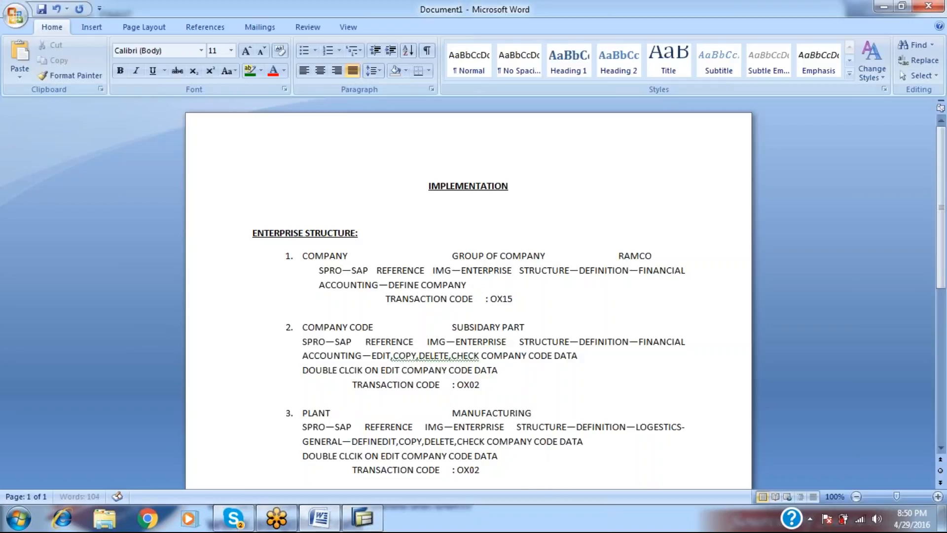
{"action": "type", "text": "OPY,DELET"}
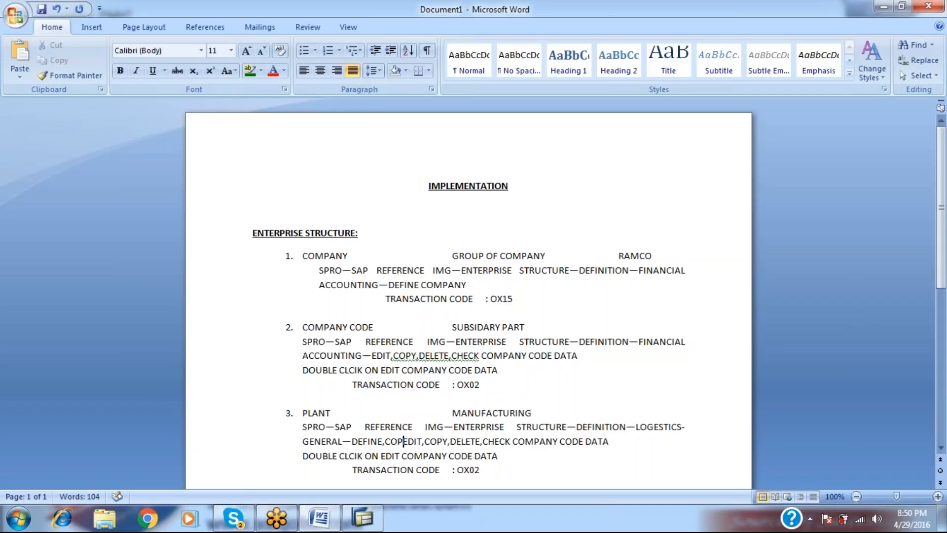
{"action": "type", "text": "E,CHECK P"}
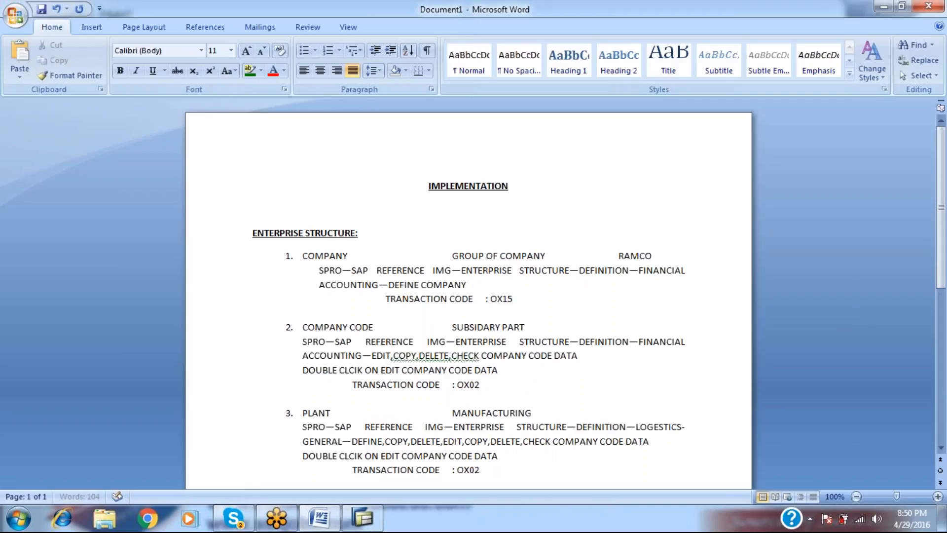
{"action": "type", "text": "LANT"}
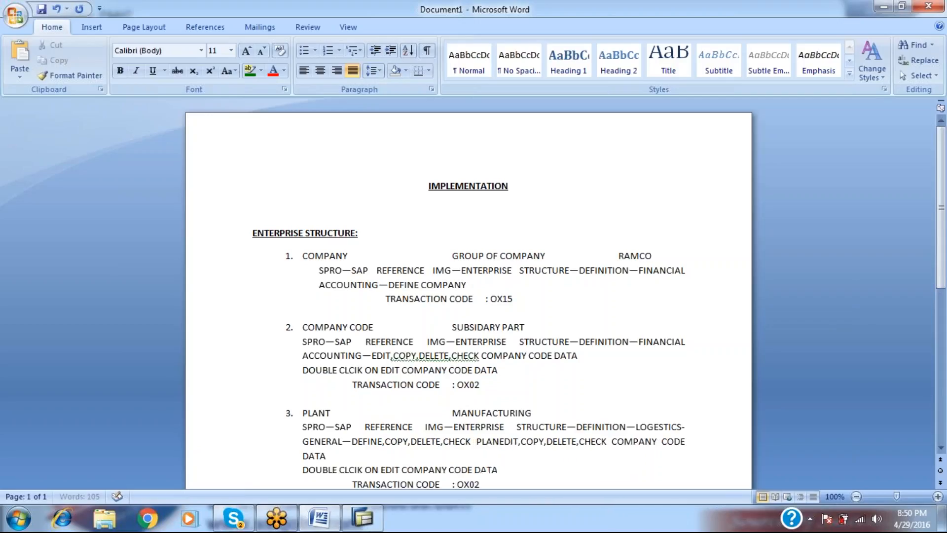
{"action": "key", "text": "shift+Right"}
{"action": "key", "text": "shift+Right"}
{"action": "key", "text": "shift+Right"}
{"action": "key", "text": "shift+Right"}
{"action": "key", "text": "shift+Right"}
{"action": "key", "text": "shift+Right"}
{"action": "key", "text": "shift+Right"}
{"action": "key", "text": "shift+Right"}
{"action": "key", "text": "shift+Right"}
{"action": "key", "text": "shift+Right"}
{"action": "key", "text": "shift+Right"}
{"action": "key", "text": "shift+Right"}
{"action": "key", "text": "shift+Right"}
{"action": "key", "text": "shift+Right"}
{"action": "key", "text": "shift+Right"}
{"action": "key", "text": "shift+Right"}
{"action": "key", "text": "shift+Right"}
{"action": "key", "text": "shift+Right"}
{"action": "key", "text": "shift+Right"}
{"action": "key", "text": "shift+Right"}
{"action": "key", "text": "shift+Right"}
{"action": "key", "text": "shift+Right"}
{"action": "key", "text": "shift+Right"}
{"action": "key", "text": "shift+Right"}
{"action": "key", "text": "shift+Right"}
{"action": "key", "text": "shift+Right"}
{"action": "key", "text": "shift+Right"}
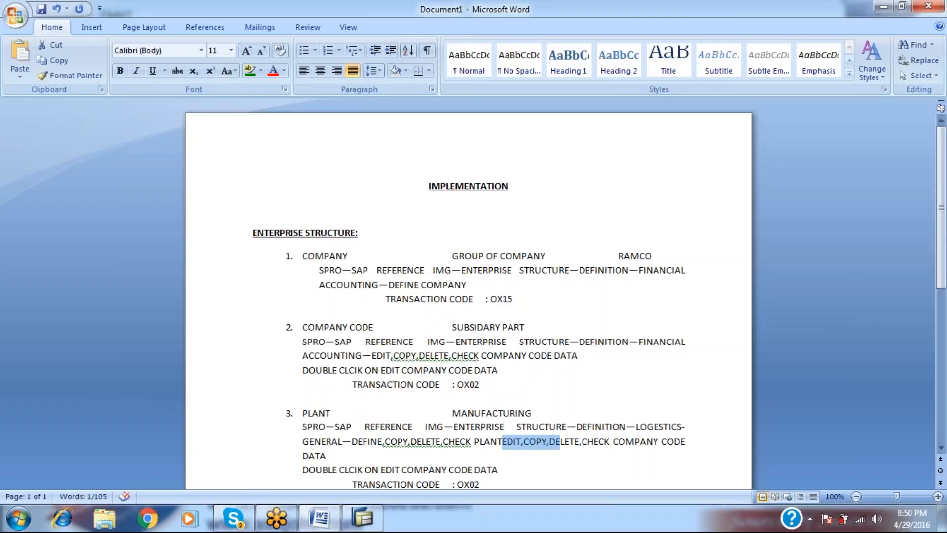
{"action": "key", "text": "shift+Left"}
{"action": "key", "text": "shift+Left"}
{"action": "key", "text": "shift+Left"}
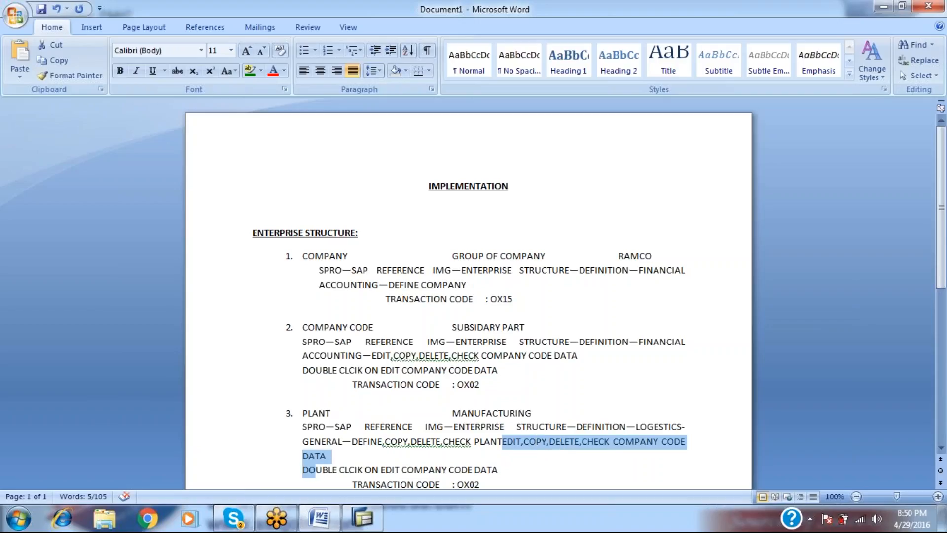
{"action": "key", "text": "Delete"}
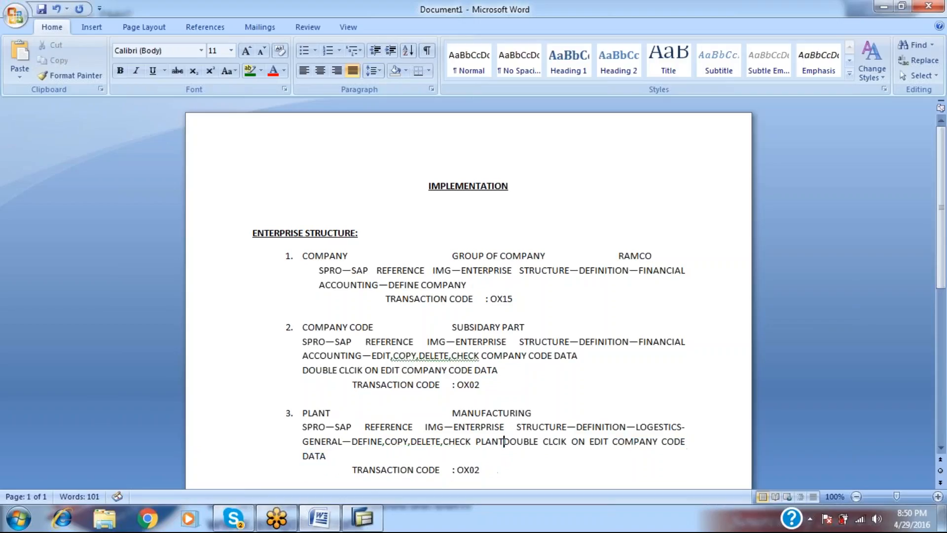
{"action": "key", "text": "Return"}
Replace 'EDIT COMPANY CODE DATA' with 'DEFINE PLANT' in the double-click note line.
{"action": "key", "text": "alt+Tab"}
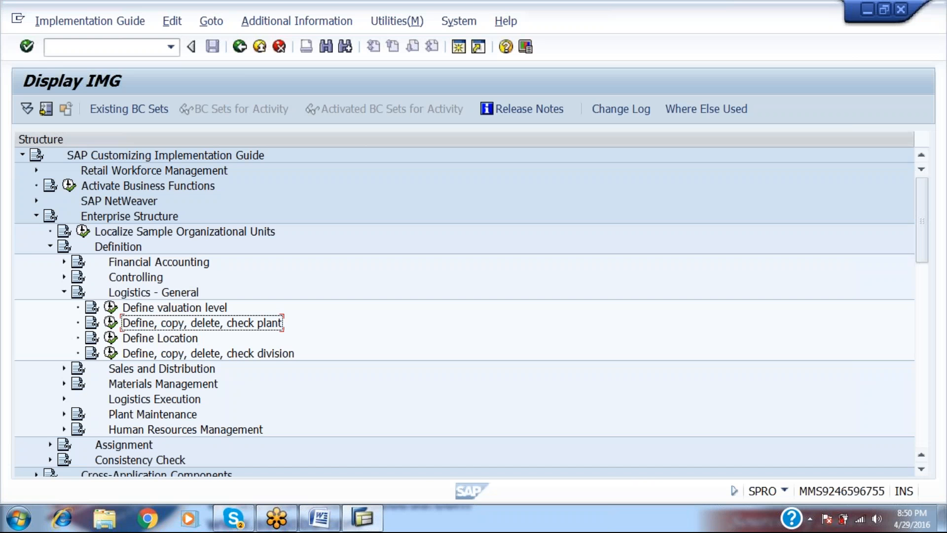
{"action": "key", "text": "alt+Tab"}
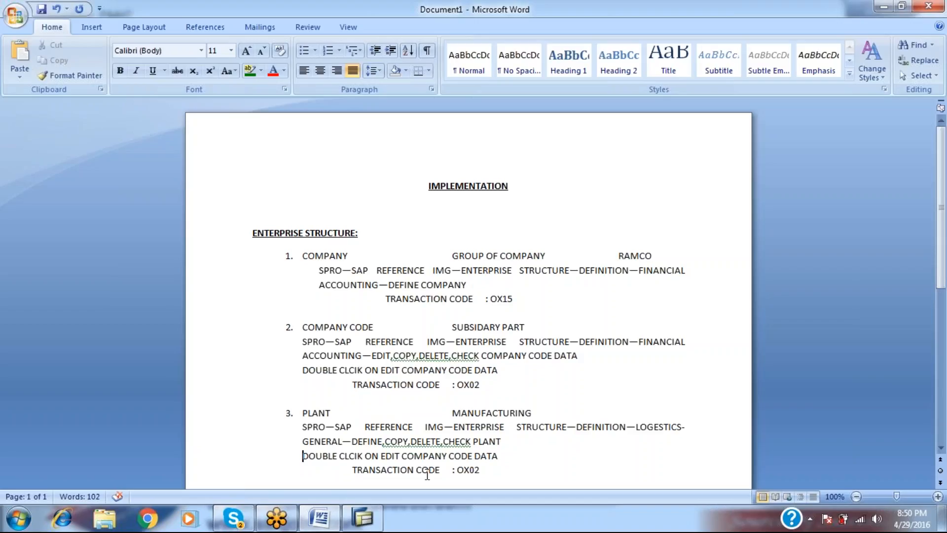
{"action": "key", "text": "alt+Tab"}
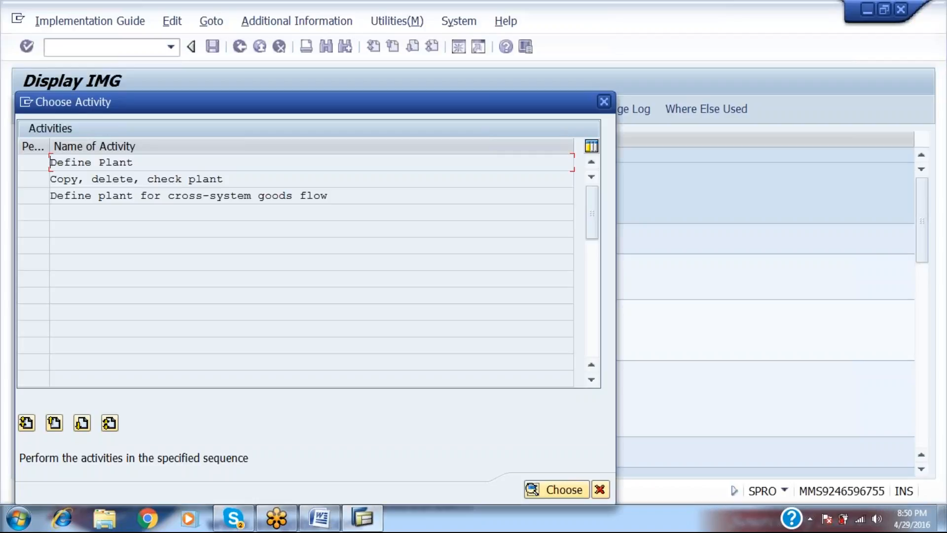
{"action": "key", "text": "alt+Tab"}
{"action": "key", "text": "Right"}
{"action": "key", "text": "Right"}
{"action": "key", "text": "Right"}
{"action": "key", "text": "Right"}
{"action": "key", "text": "Right"}
{"action": "key", "text": "Right"}
{"action": "key", "text": "Right"}
{"action": "key", "text": "Right"}
{"action": "key", "text": "Right"}
{"action": "key", "text": "Right"}
{"action": "key", "text": "Right"}
{"action": "key", "text": "Right"}
{"action": "key", "text": "Right"}
{"action": "key", "text": "Right"}
{"action": "key", "text": "Right"}
{"action": "key", "text": "Right"}
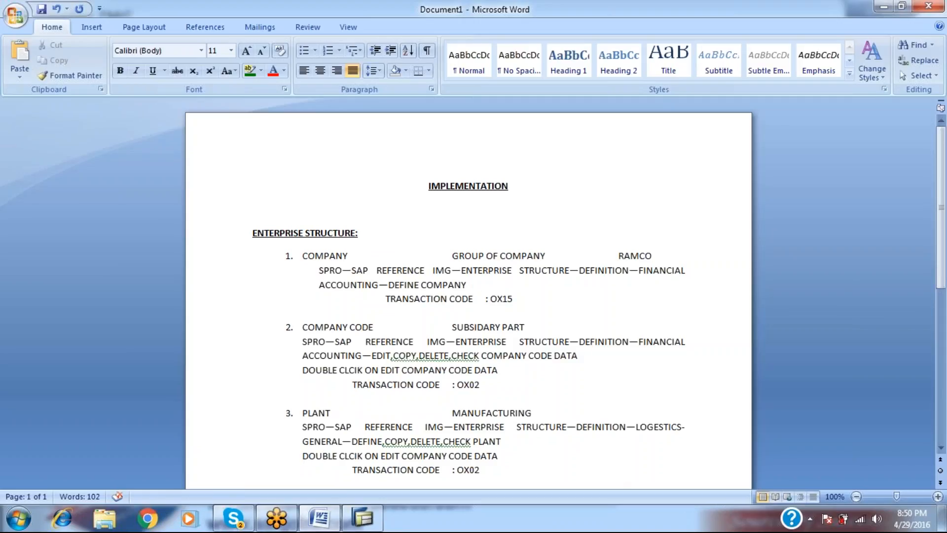
{"action": "type", "text": "DEFINE P"}
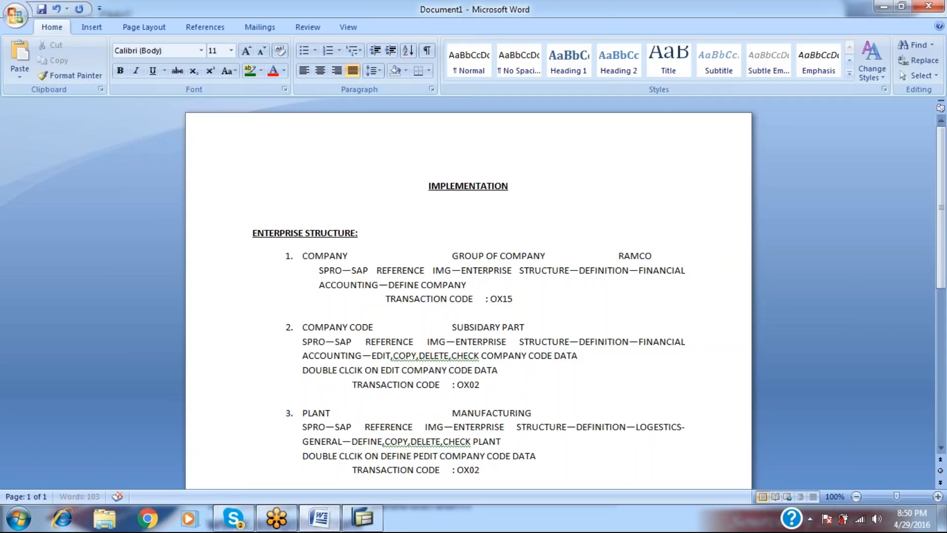
{"action": "type", "text": "LANT"}
{"action": "key", "text": "shift+Right"}
{"action": "key", "text": "shift+Right"}
{"action": "key", "text": "shift+Right"}
{"action": "key", "text": "shift+Right"}
{"action": "key", "text": "shift+Right"}
{"action": "key", "text": "shift+Right"}
{"action": "key", "text": "shift+Right"}
{"action": "key", "text": "shift+Right"}
{"action": "key", "text": "shift+Right"}
{"action": "key", "text": "shift+Right"}
{"action": "key", "text": "shift+Right"}
{"action": "key", "text": "shift+Right"}
{"action": "key", "text": "shift+Right"}
{"action": "key", "text": "shift+Right"}
{"action": "key", "text": "shift+Right"}
{"action": "key", "text": "shift+Right"}
{"action": "key", "text": "shift+Right"}
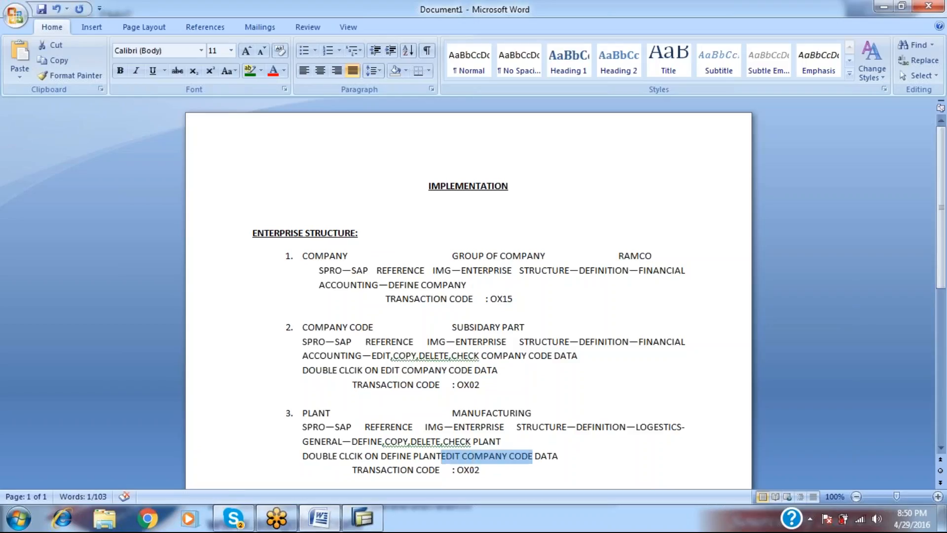
{"action": "key", "text": "shift+Right"}
{"action": "key", "text": "shift+Right"}
{"action": "key", "text": "shift+Right"}
{"action": "key", "text": "shift+Right"}
{"action": "key", "text": "Delete"}
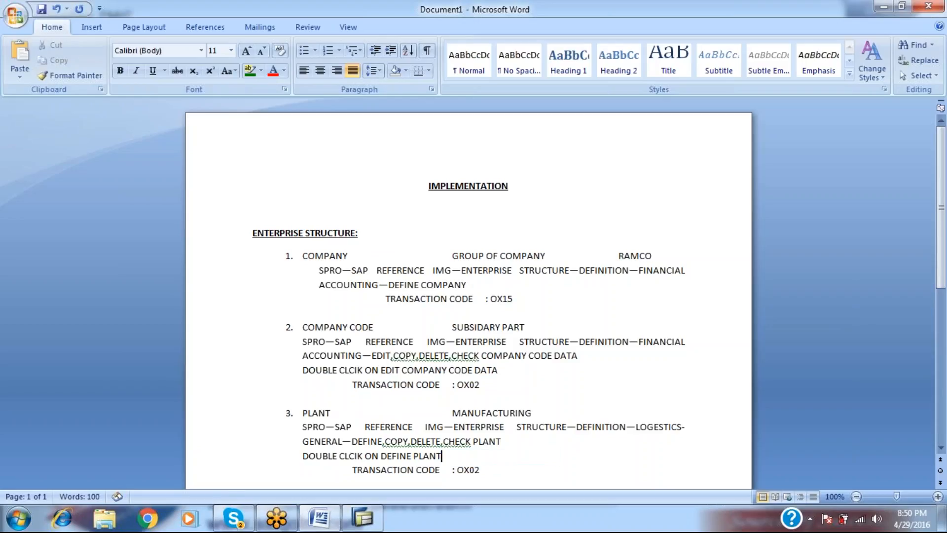
Open the Define Plant activity in SAP, then back out to the IMG tree.
{"action": "key", "text": "alt+Tab"}
{"action": "key", "text": "Return"}
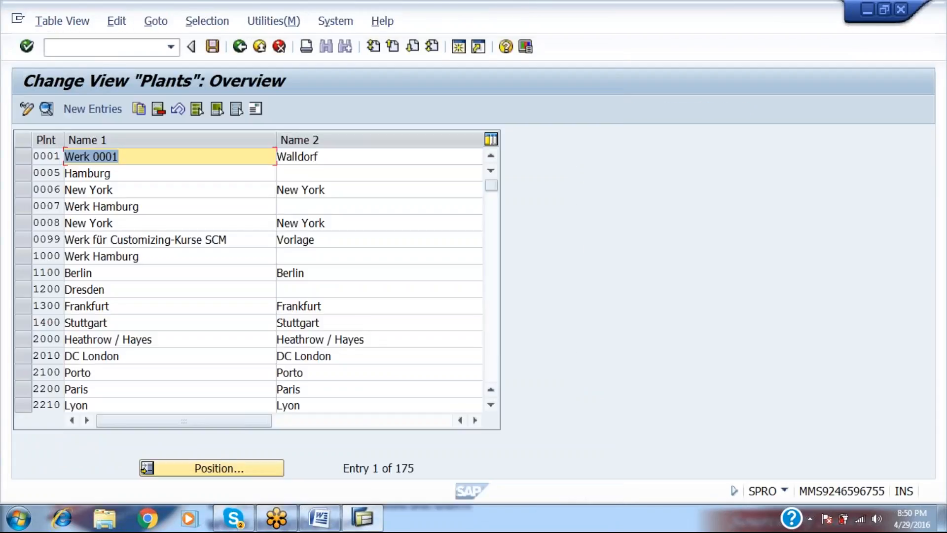
{"action": "key", "text": "F3"}
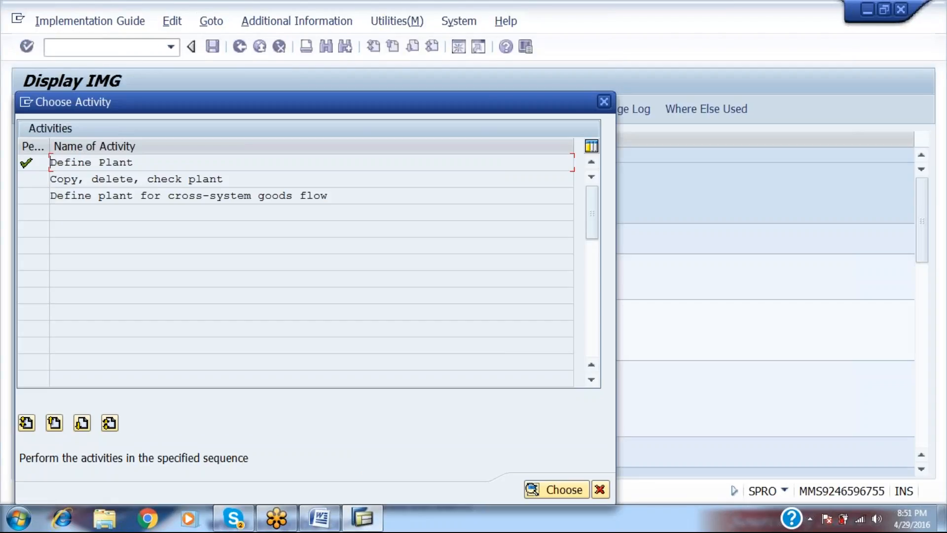
{"action": "key", "text": "F12"}
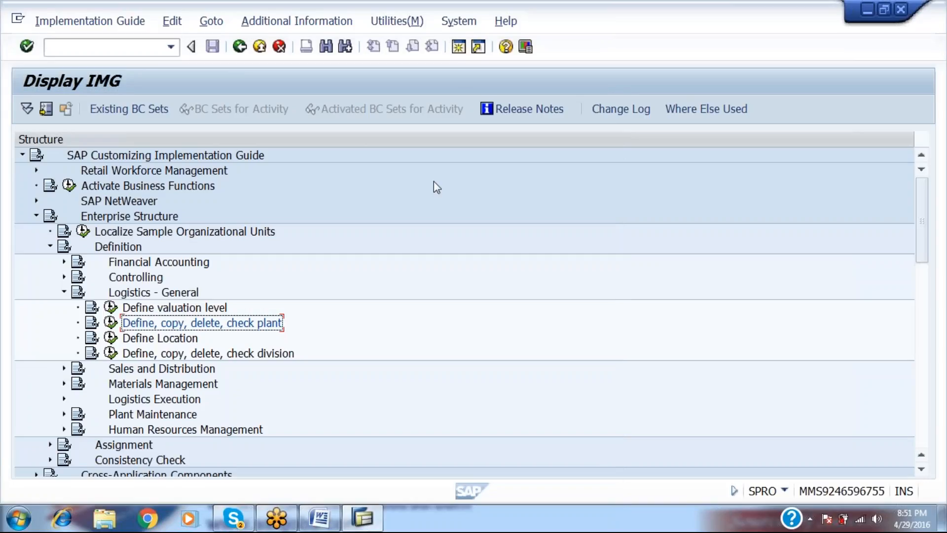
Display IMG activity keys in the tree and widen the column to show SIMG_CFMENUSAPCOX10.
{"action": "left_click", "coordinate": [395, 23]}
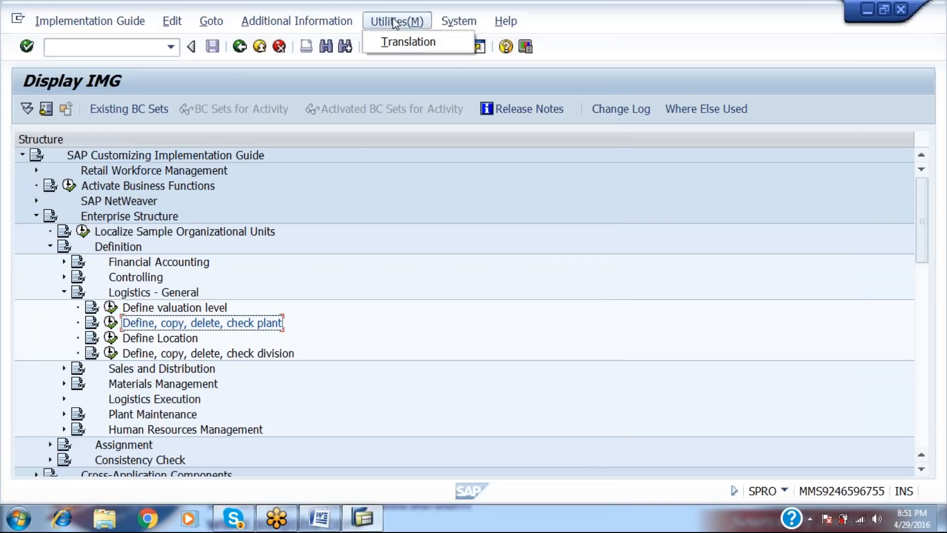
{"action": "mouse_move", "coordinate": [340, 22]}
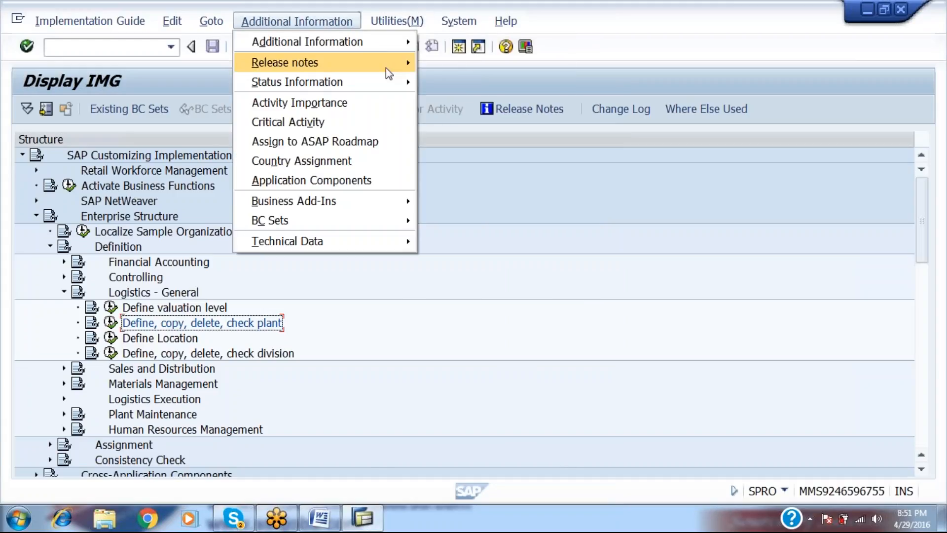
{"action": "mouse_move", "coordinate": [385, 43]}
{"action": "mouse_move", "coordinate": [461, 62]}
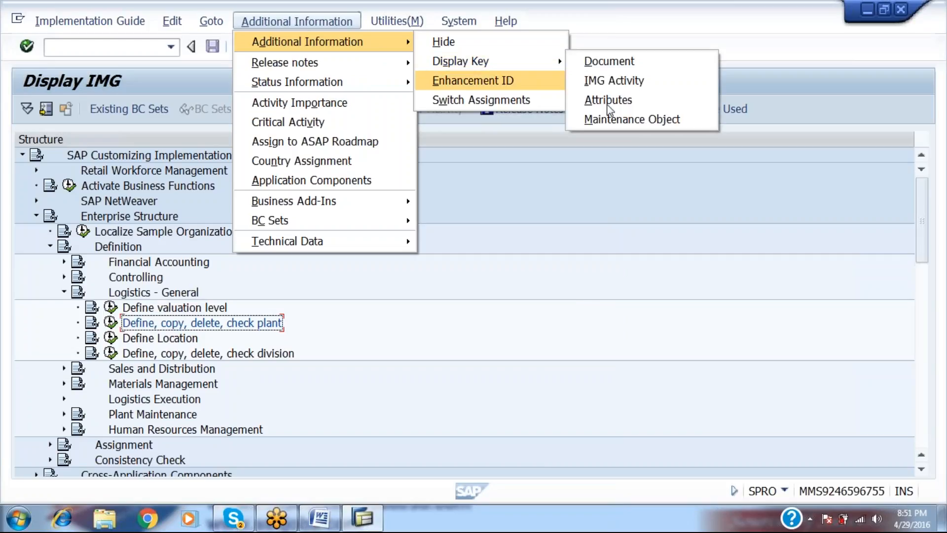
{"action": "left_click", "coordinate": [613, 81]}
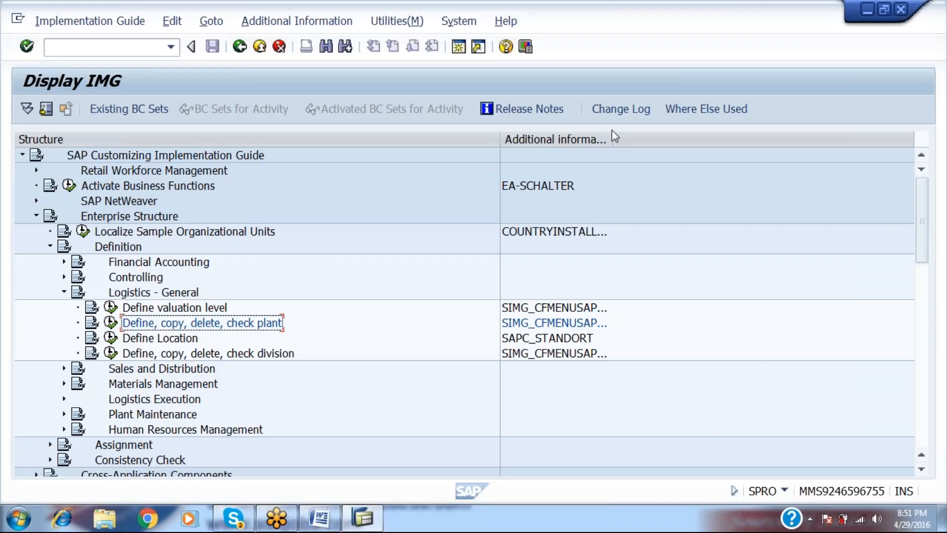
{"action": "double_click", "coordinate": [612, 138]}
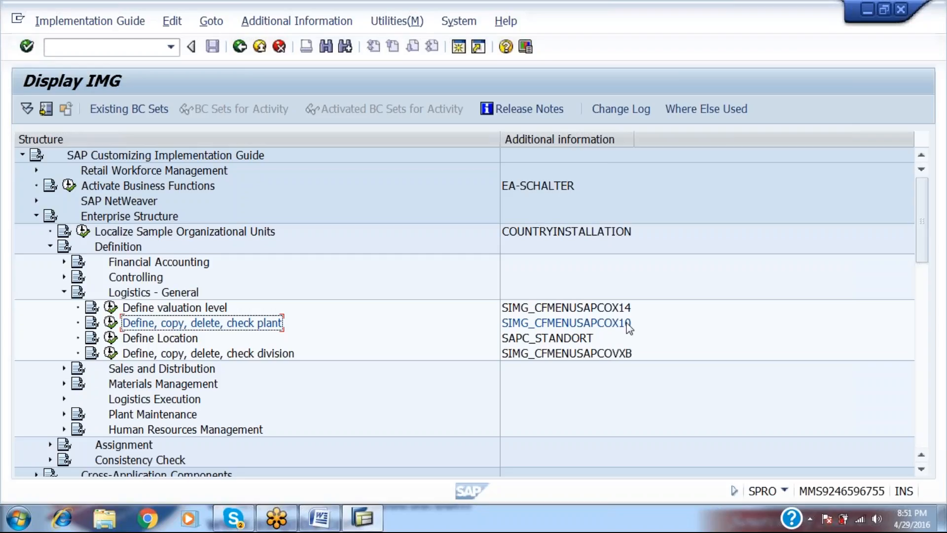
Change the PLANT transaction code in Word from OX02 to OX10, then run the plant activity.
{"action": "key", "text": "alt+Tab"}
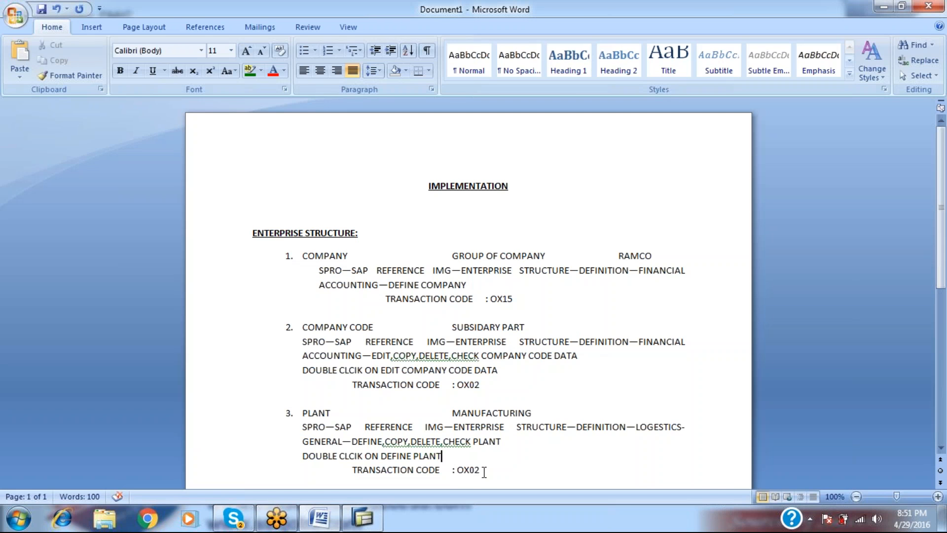
{"action": "left_click", "coordinate": [483, 472]}
{"action": "key", "text": "BackSpace"}
{"action": "key", "text": "BackSpace"}
{"action": "type", "text": "10"}
{"action": "key", "text": "alt+Tab"}
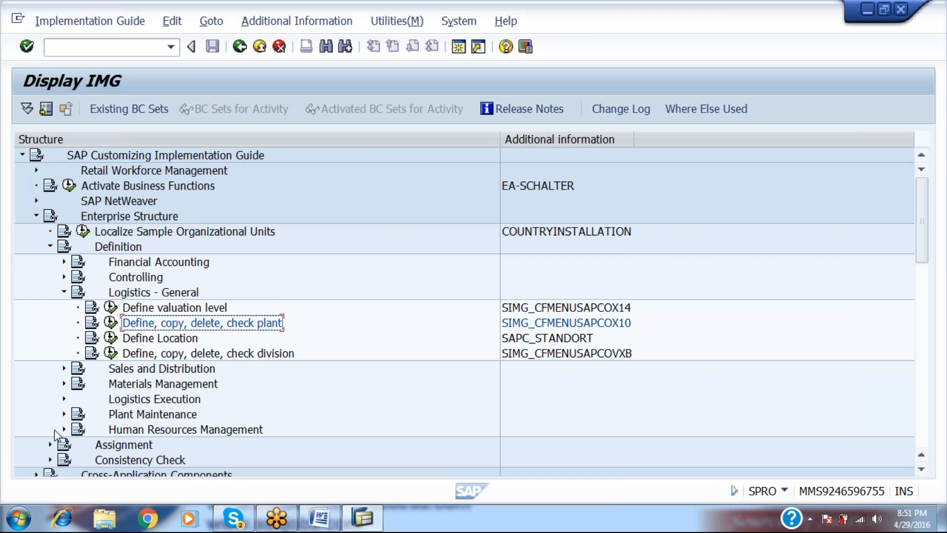
{"action": "left_click", "coordinate": [111, 323]}
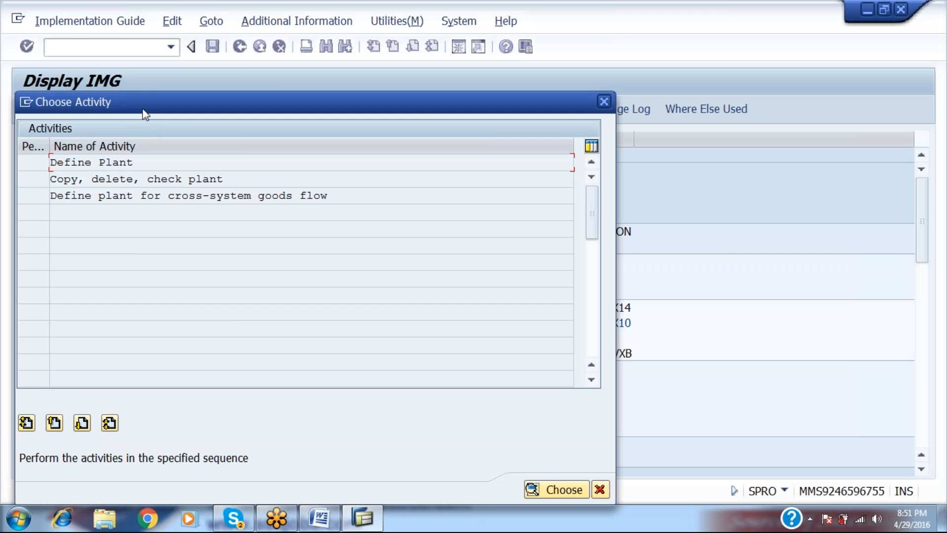
Create plant RAMP with Name 1 PUNE PRODUCTION PLANT and save it.
{"action": "double_click", "coordinate": [117, 162]}
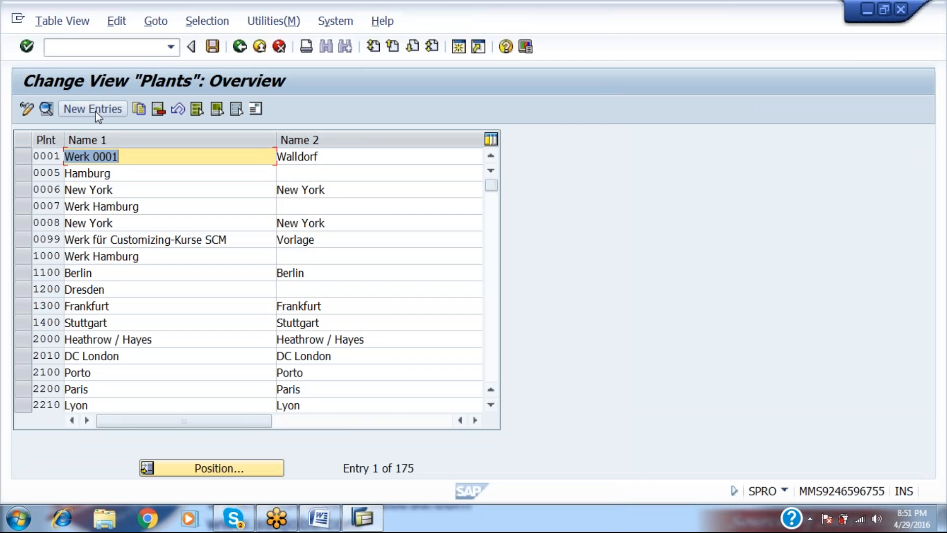
{"action": "left_click", "coordinate": [96, 111]}
{"action": "type", "text": "RAM"}
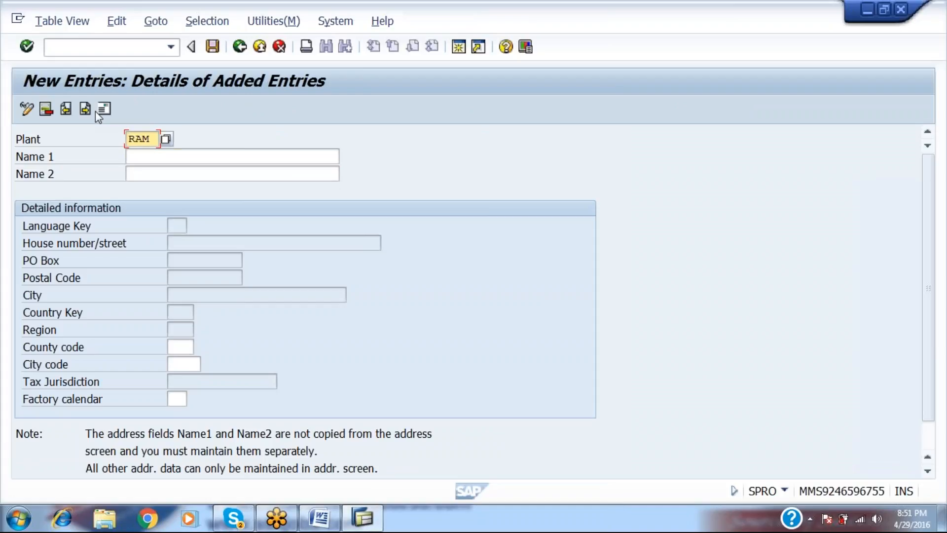
{"action": "type", "text": "P"}
{"action": "key", "text": "Tab"}
{"action": "type", "text": "PUNE"}
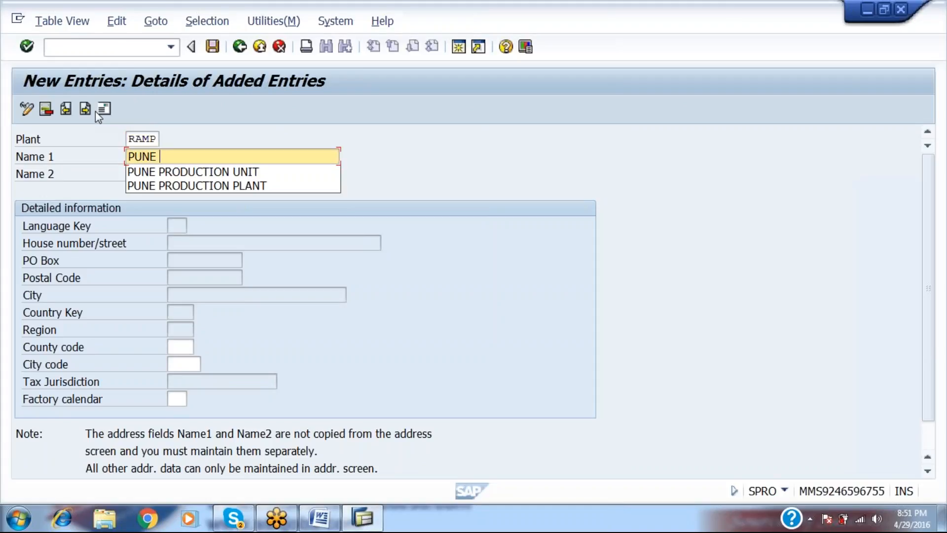
{"action": "key", "text": "Down"}
{"action": "key", "text": "Down"}
{"action": "key", "text": "Return"}
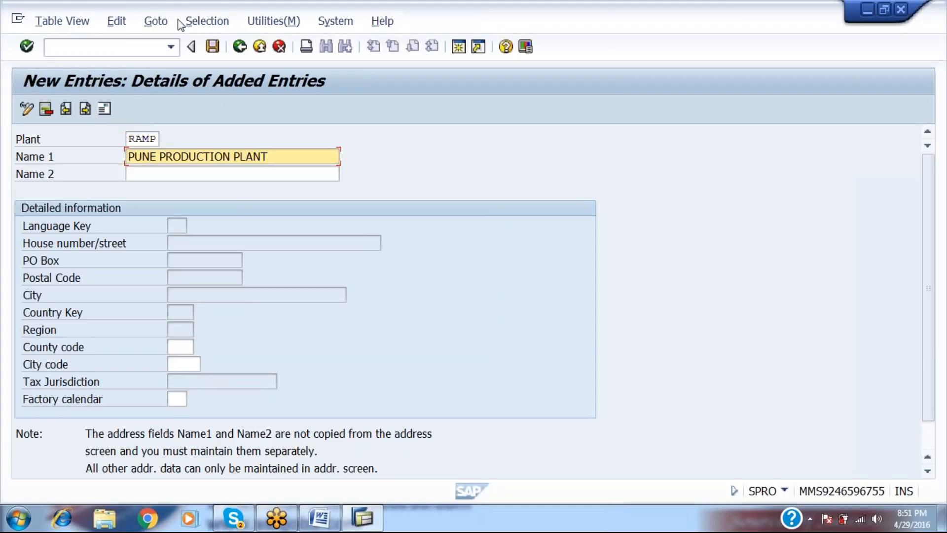
{"action": "left_click", "coordinate": [212, 47]}
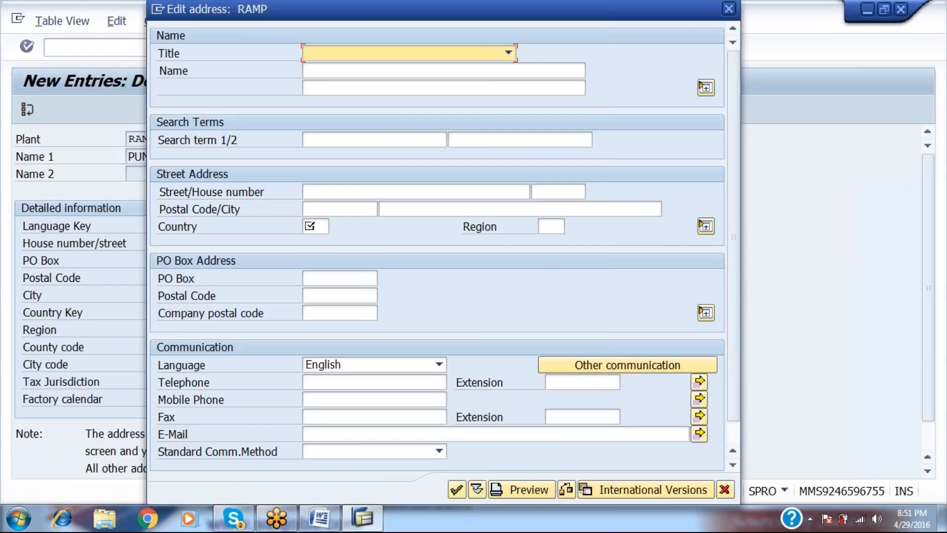
Enter country IN in the plant address, then open the Copy, delete, check plant activity.
{"action": "key", "text": "Return"}
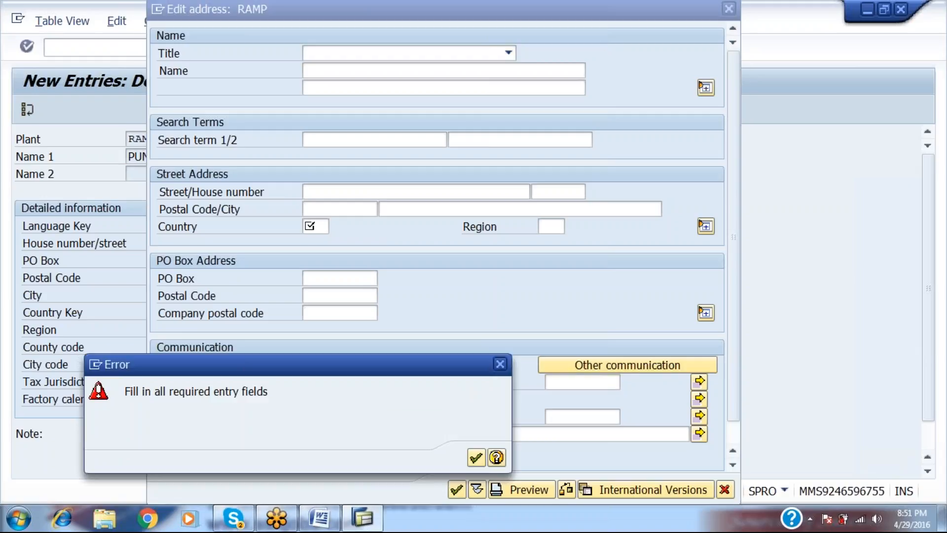
{"action": "key", "text": "Return"}
{"action": "type", "text": "IN"}
{"action": "key", "text": "Return"}
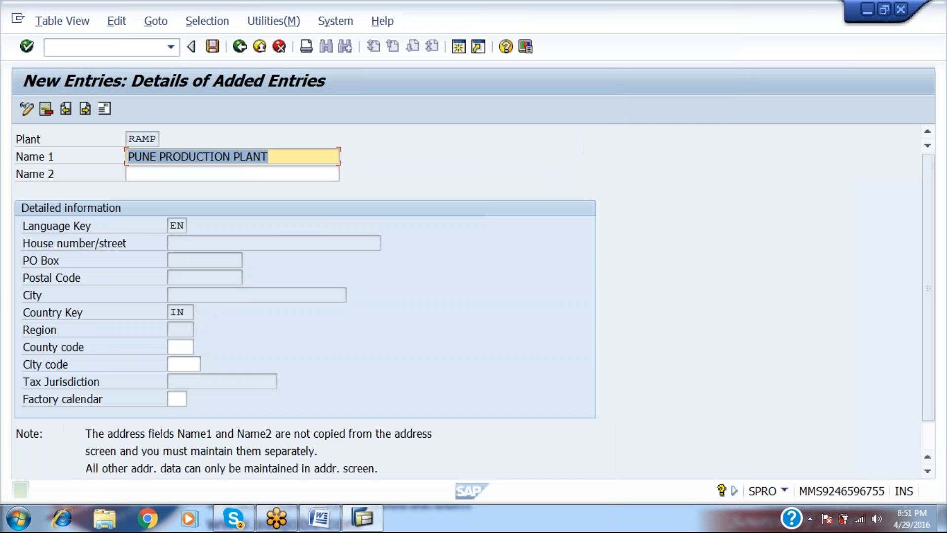
{"action": "left_click", "coordinate": [237, 52]}
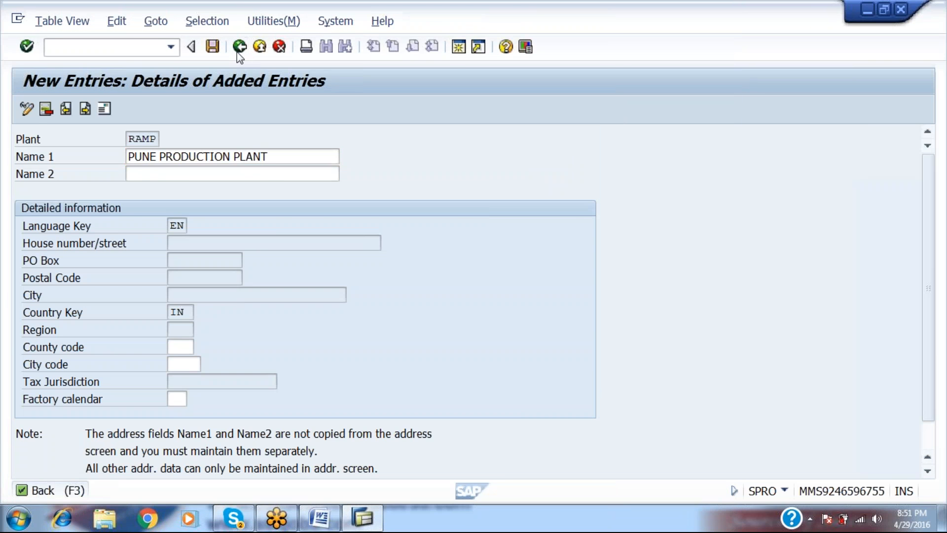
{"action": "left_click", "coordinate": [237, 52]}
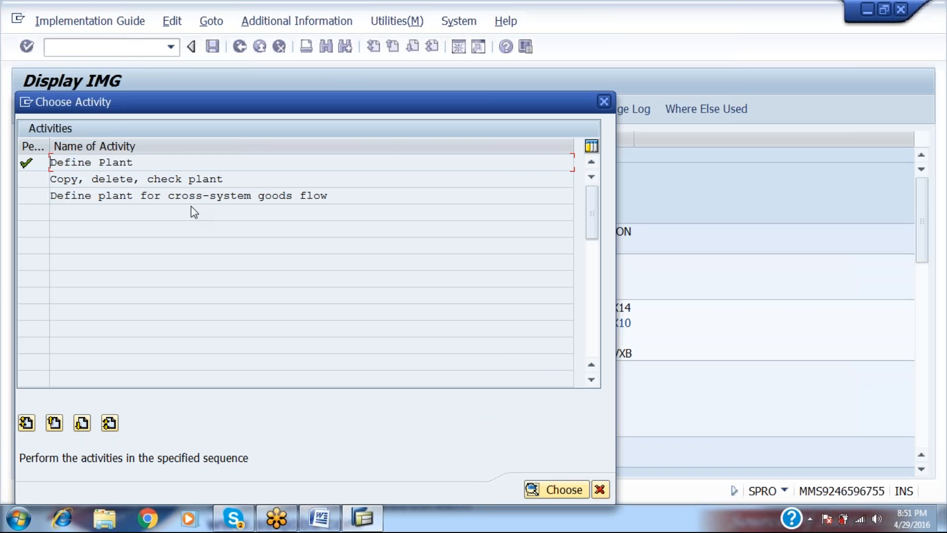
{"action": "double_click", "coordinate": [136, 179]}
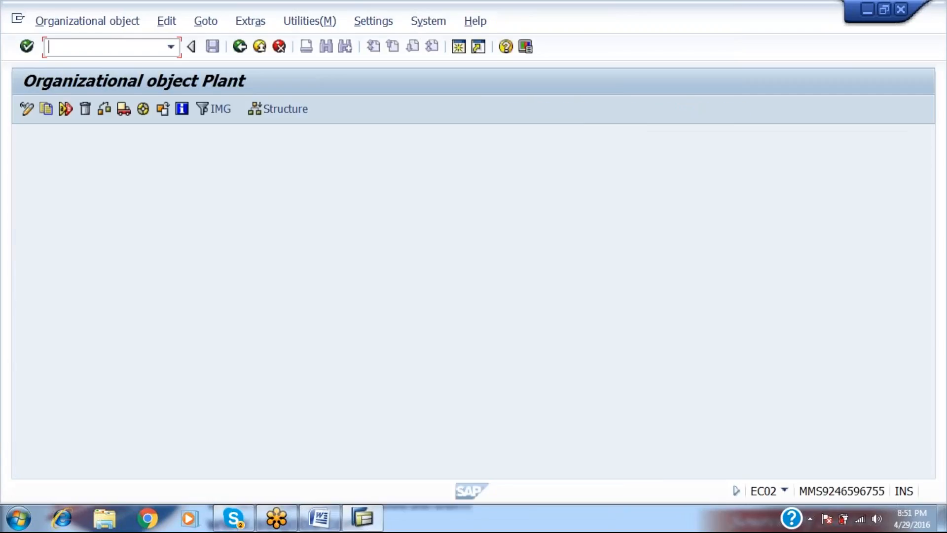
Copy plant 1000 to RAMP, agreeing to complete the existing RAMP and acknowledging the transport notice.
{"action": "left_click", "coordinate": [46, 110]}
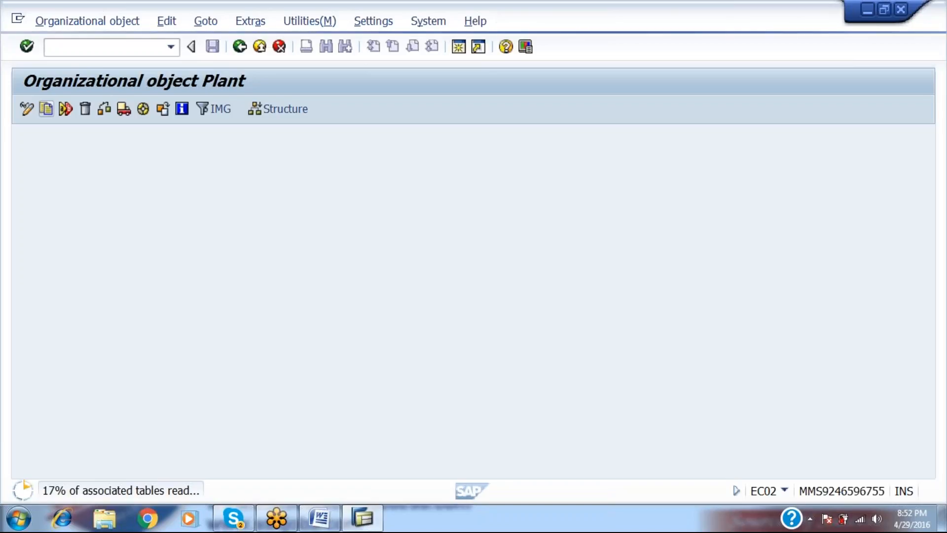
{"action": "key", "text": "alt+Tab"}
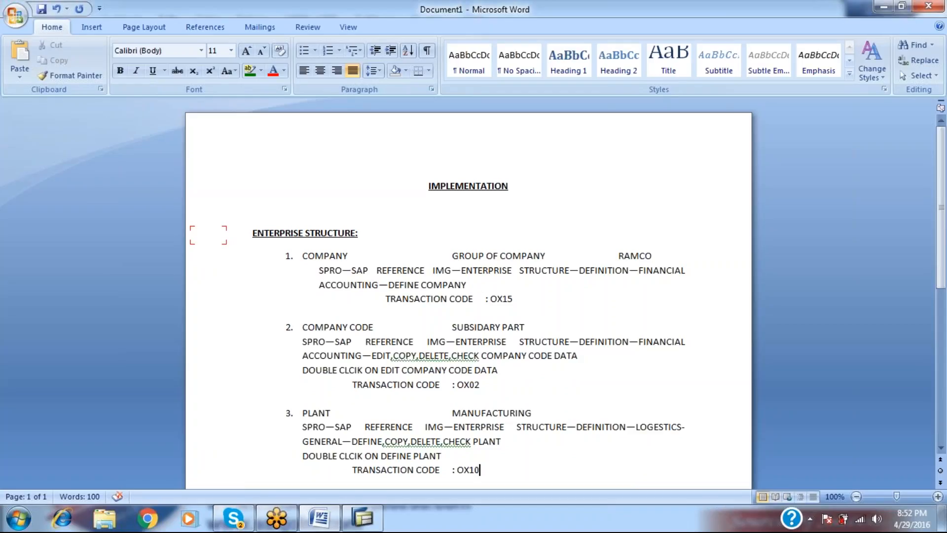
{"action": "key", "text": "alt+Tab"}
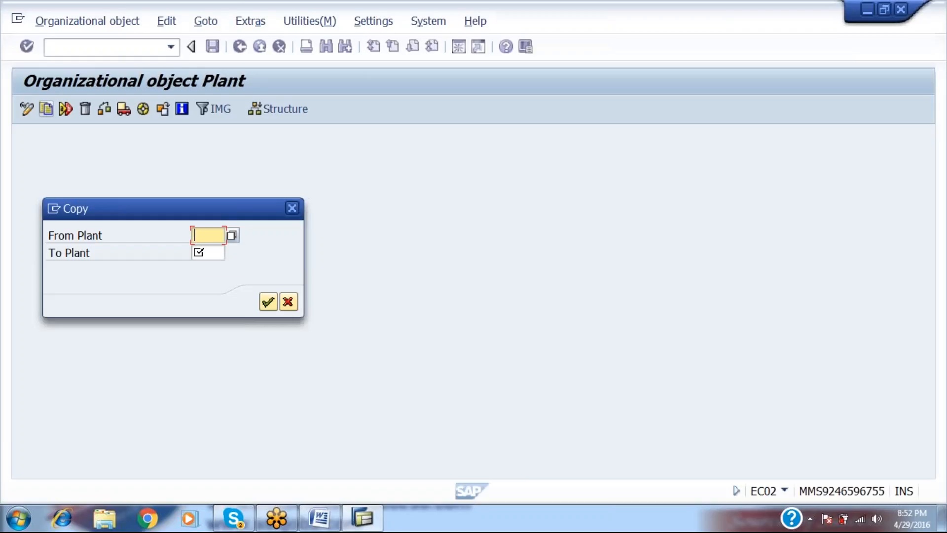
{"action": "type", "text": "1000"}
{"action": "key", "text": "Tab"}
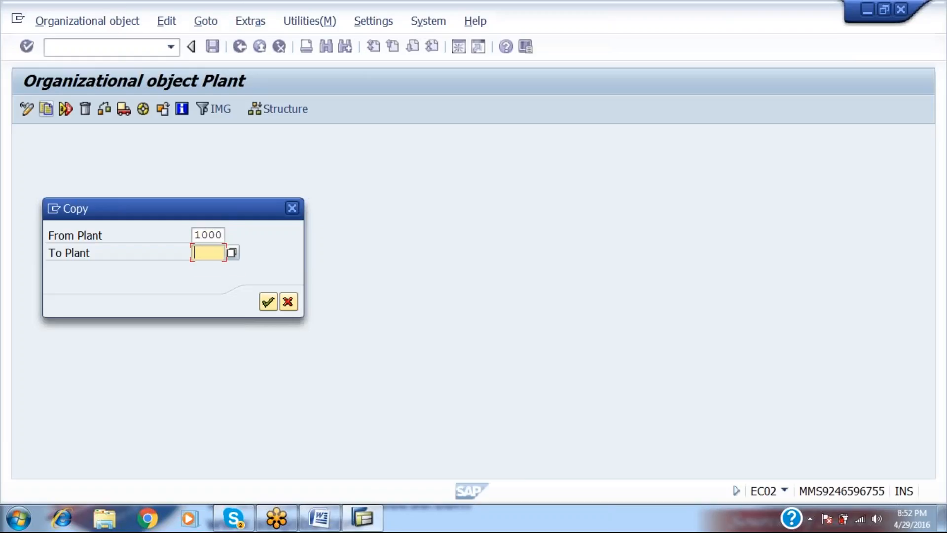
{"action": "type", "text": "RAMP"}
{"action": "key", "text": "Return"}
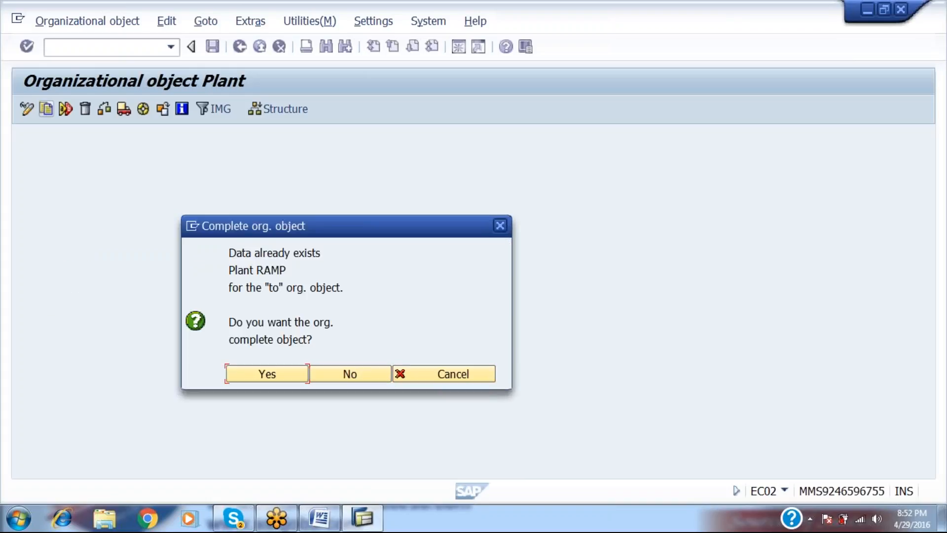
{"action": "key", "text": "Return"}
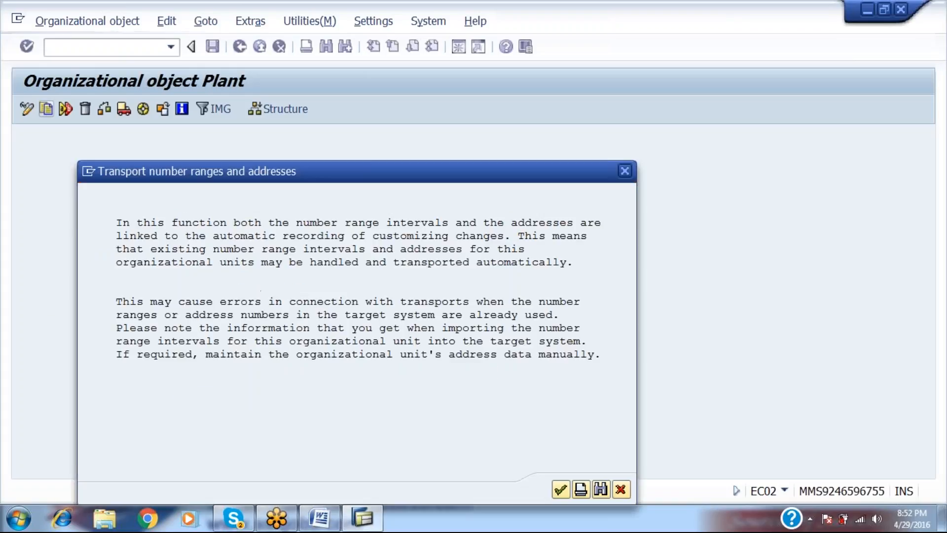
{"action": "key", "text": "Return"}
{"action": "key", "text": "Return"}
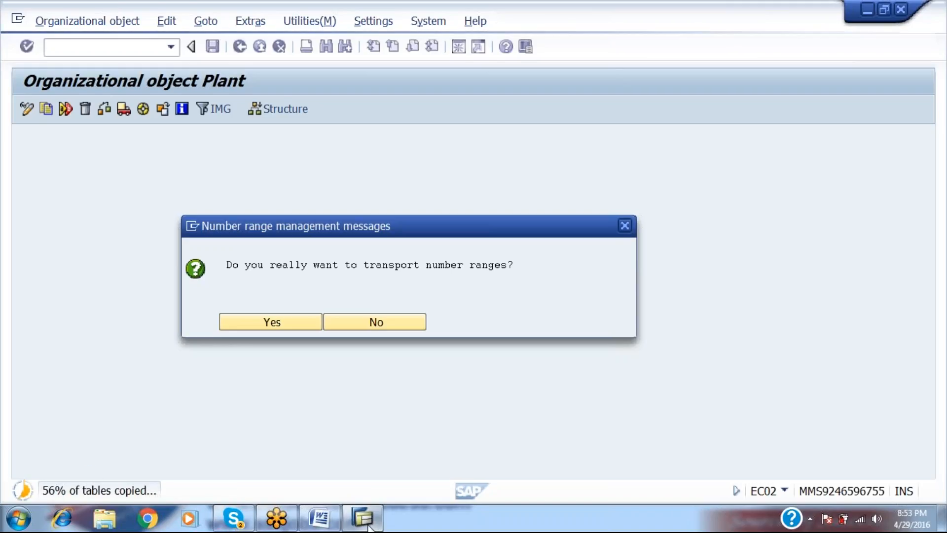
{"action": "left_click", "coordinate": [322, 519]}
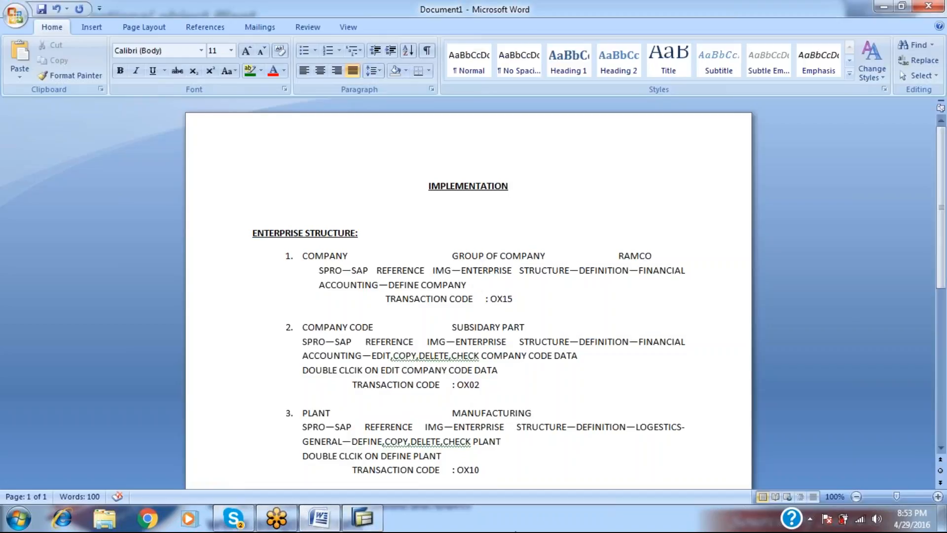
{"action": "key", "text": "Down"}
{"action": "key", "text": "Down"}
{"action": "key", "text": "Down"}
{"action": "key", "text": "Down"}
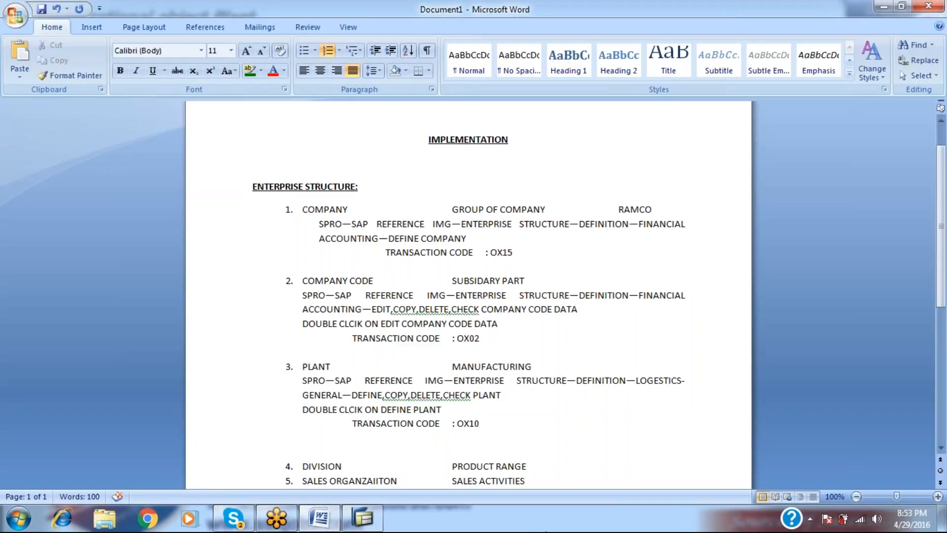
{"action": "left_click", "coordinate": [360, 519]}
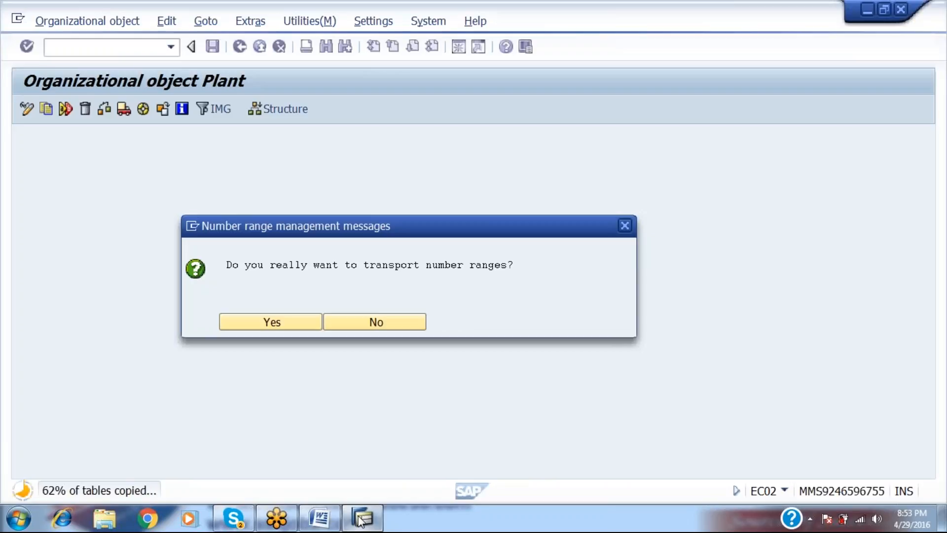
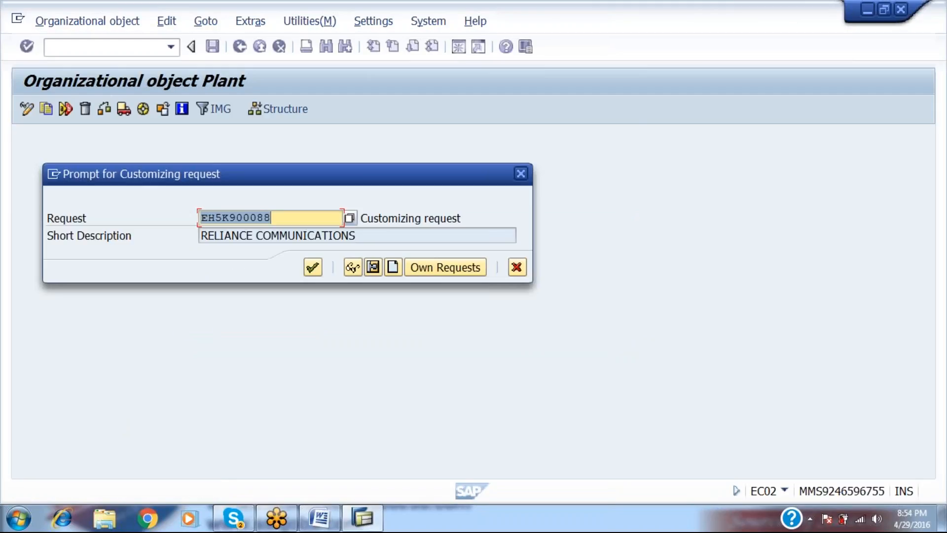
Finish copying plant 1000 to RAMP, transporting its number ranges, and return to the plant activities.
{"action": "key", "text": "Return"}
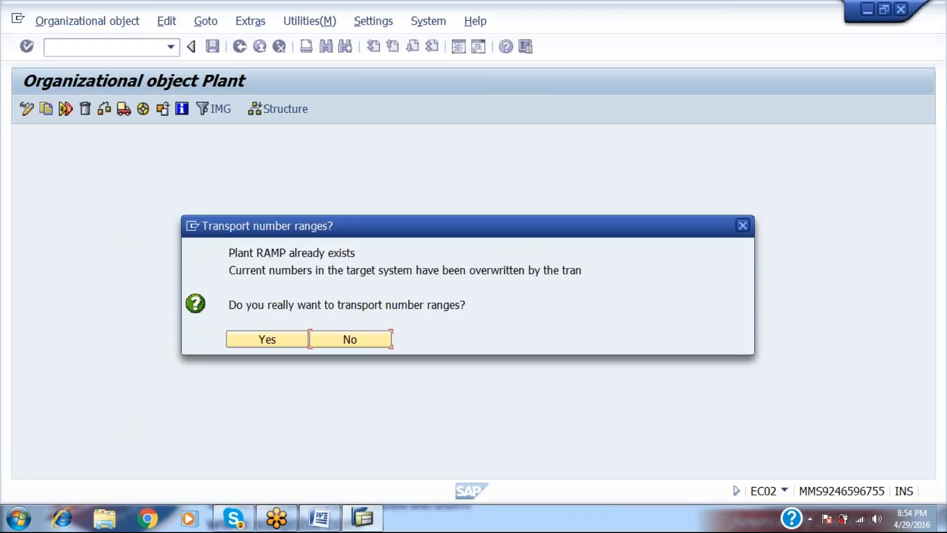
{"action": "key", "text": "Return"}
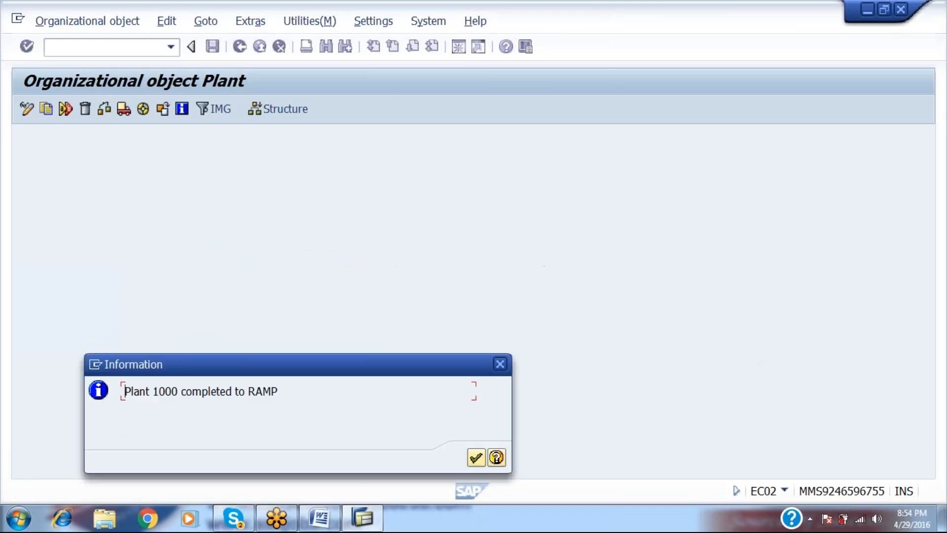
{"action": "key", "text": "Return"}
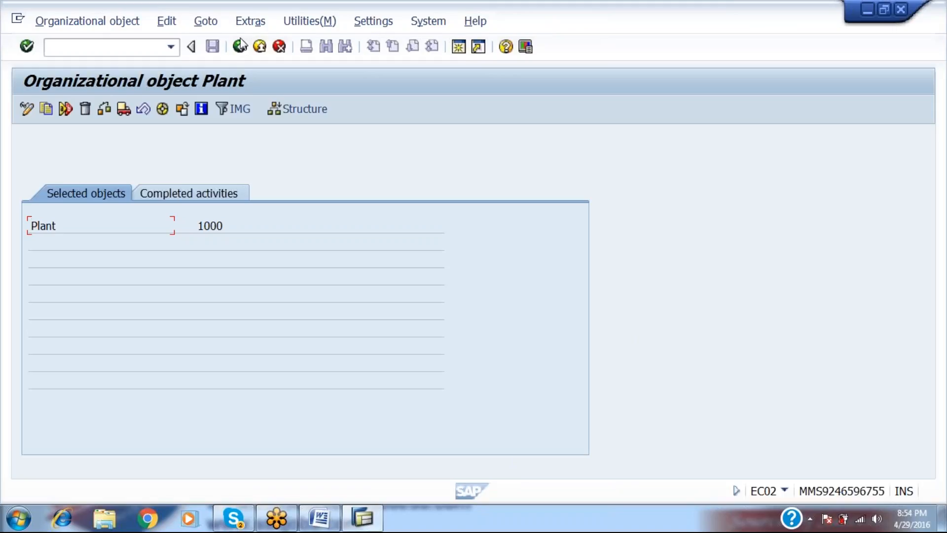
{"action": "left_click", "coordinate": [241, 46]}
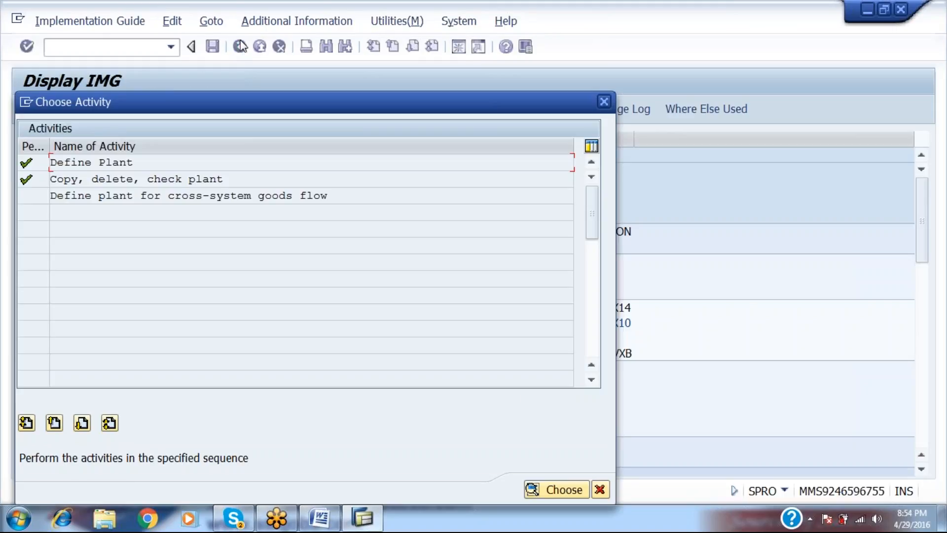
Paste item 3's Plant IMG path lines into the Word notes under item 4 DIVISION.
{"action": "left_click", "coordinate": [604, 101]}
{"action": "key", "text": "alt+Tab"}
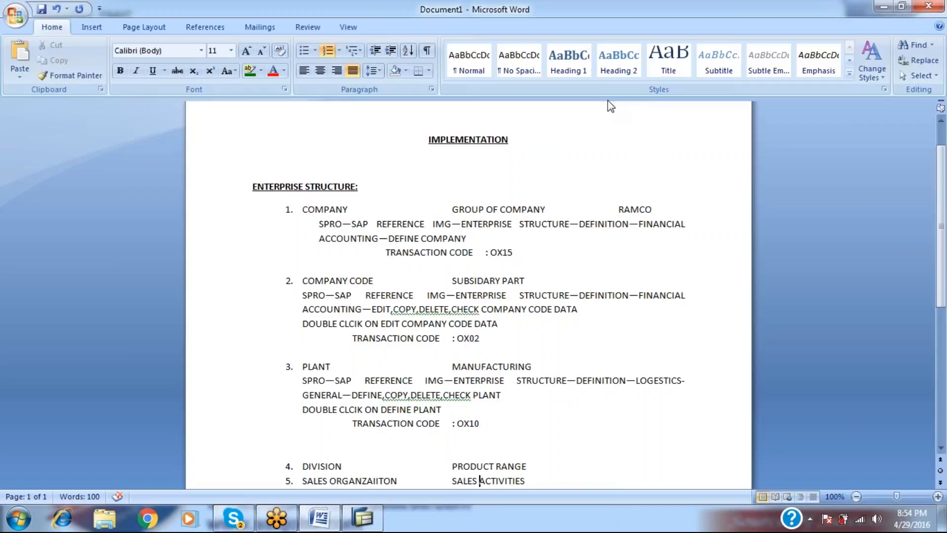
{"action": "left_click", "coordinate": [535, 467]}
{"action": "key", "text": "Return"}
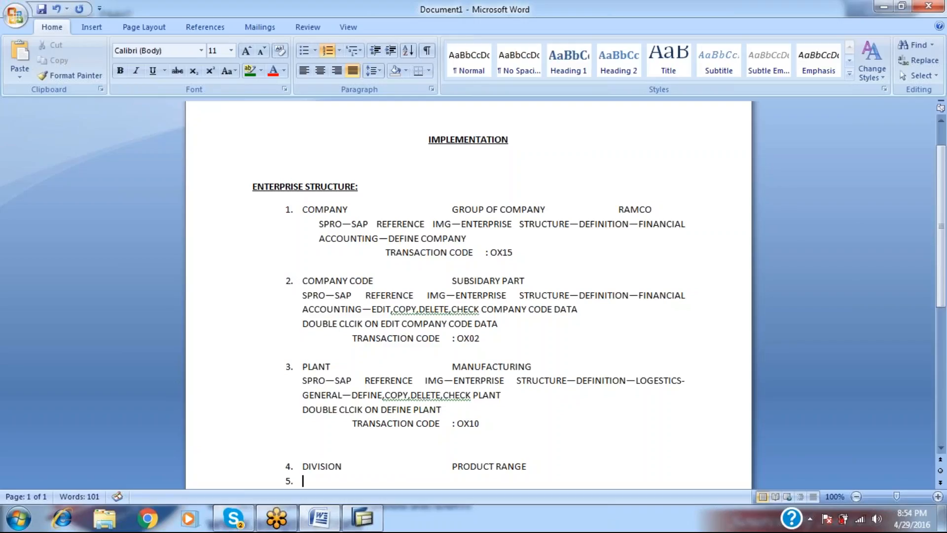
{"action": "key", "text": "BackSpace"}
{"action": "key", "text": "Down"}
{"action": "key", "text": "Up"}
{"action": "key", "text": "Up"}
{"action": "key", "text": "Up"}
{"action": "key", "text": "Up"}
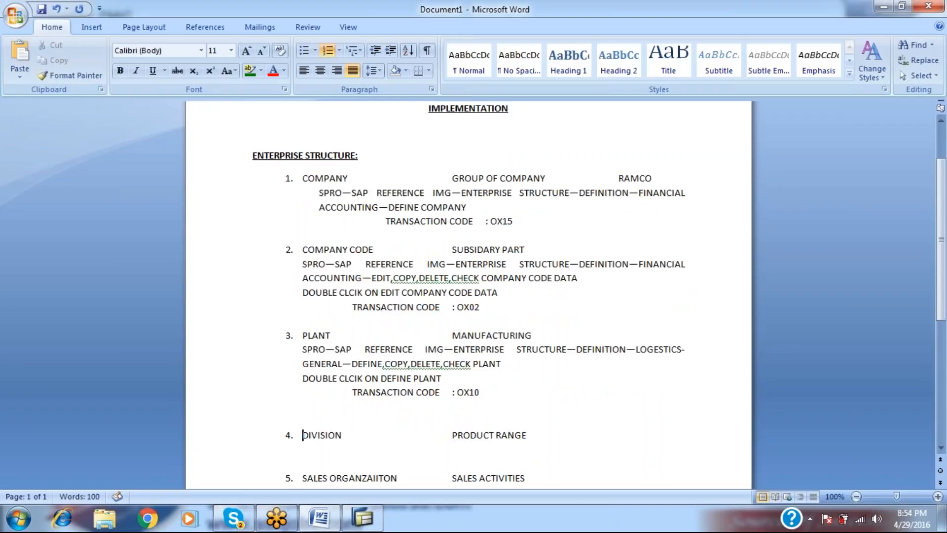
{"action": "key", "text": "Up"}
{"action": "key", "text": "Up"}
{"action": "key", "text": "Up"}
{"action": "key", "text": "Up"}
{"action": "key", "text": "shift+Down"}
{"action": "key", "text": "shift+Down"}
{"action": "key", "text": "shift+Down"}
{"action": "key", "text": "shift+Down"}
{"action": "key", "text": "ctrl+c"}
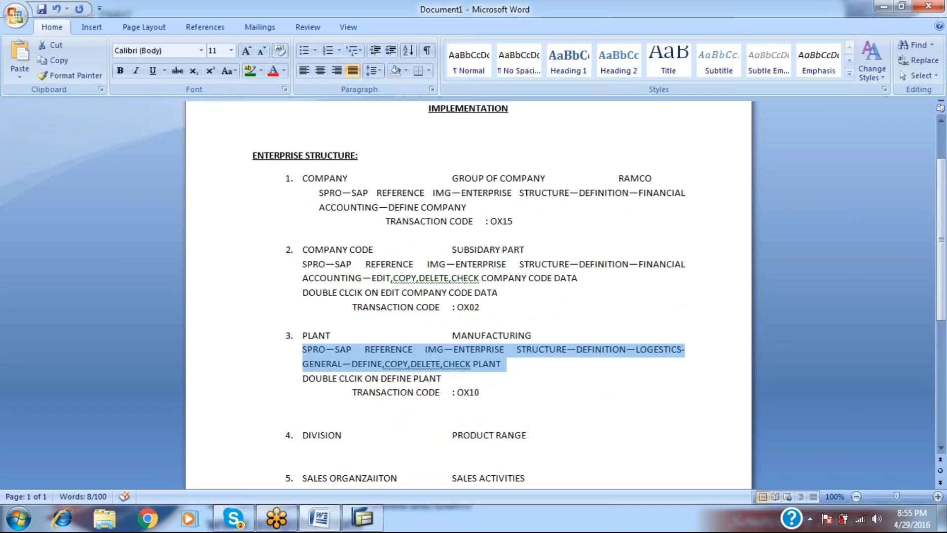
{"action": "key", "text": "Down"}
{"action": "key", "text": "Down"}
{"action": "key", "text": "Down"}
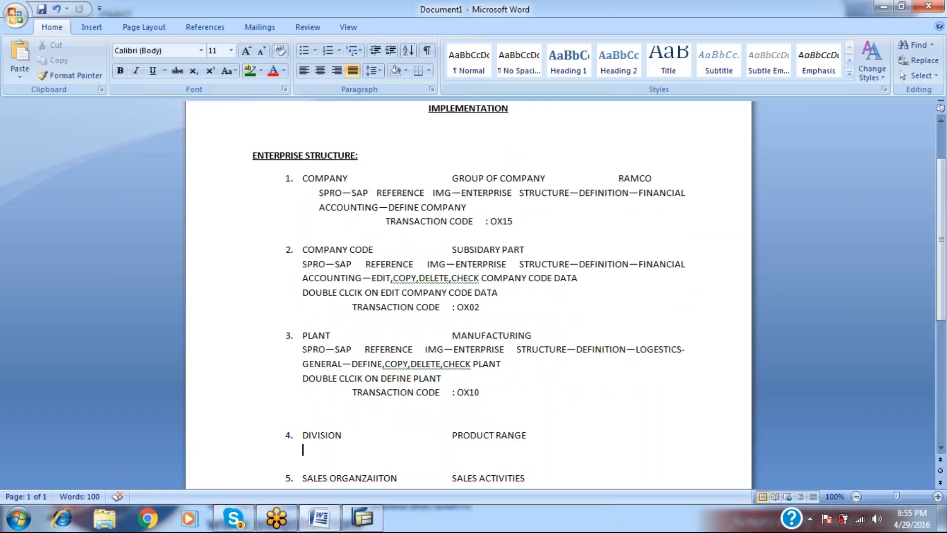
{"action": "key", "text": "ctrl+v"}
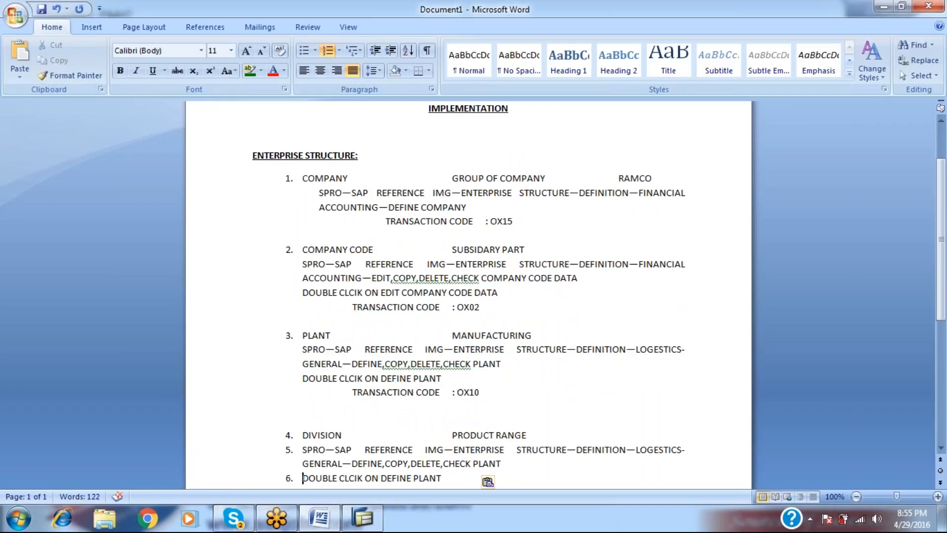
Strip list numbering from the pasted path lines and delete the copied transaction code line.
{"action": "key", "text": "Up"}
{"action": "key", "text": "Up"}
{"action": "key", "text": "BackSpace"}
{"action": "key", "text": "Down"}
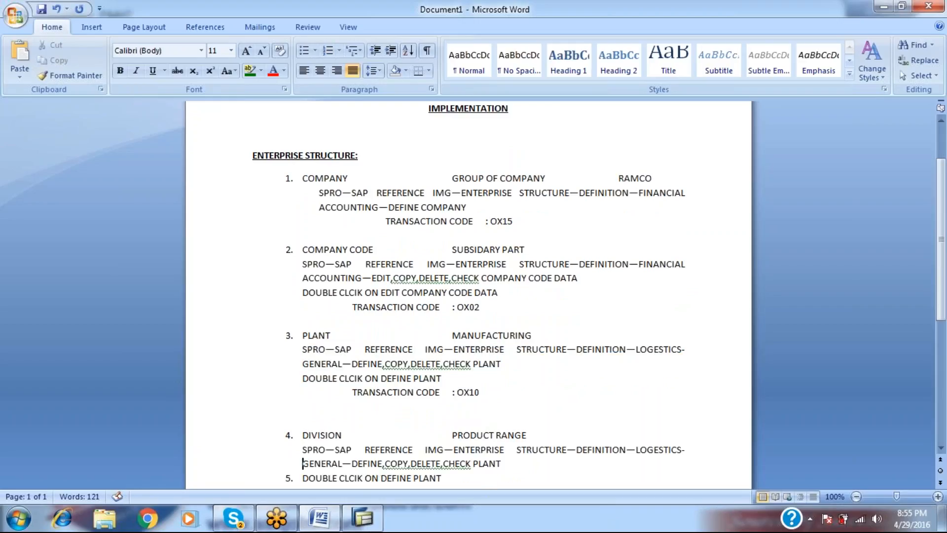
{"action": "key", "text": "Down"}
{"action": "key", "text": "BackSpace"}
{"action": "key", "text": "Down"}
{"action": "key", "text": "Left"}
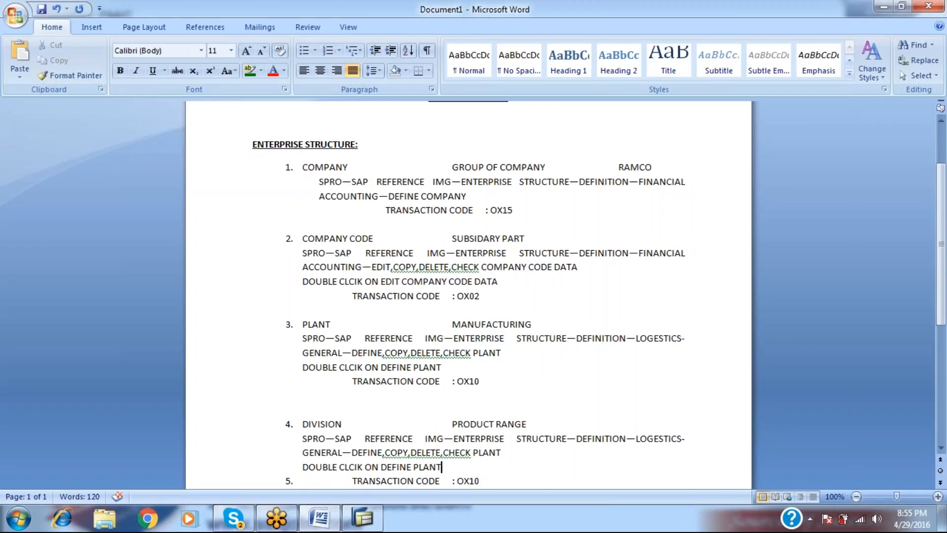
{"action": "key", "text": "Delete"}
Change the pasted path to end with CHECK DIVISION and DEFINE DIVISION.
{"action": "key", "text": "alt+Tab"}
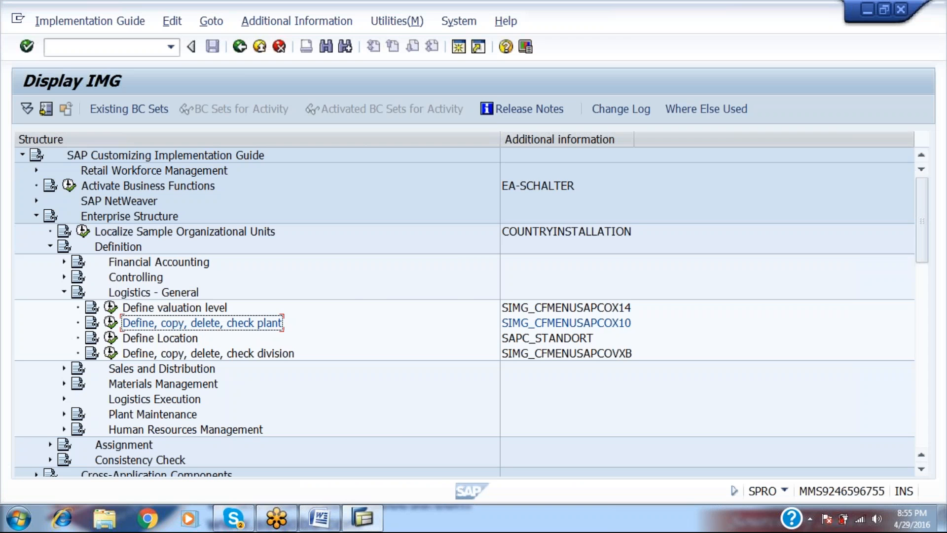
{"action": "key", "text": "Down"}
{"action": "key", "text": "Down"}
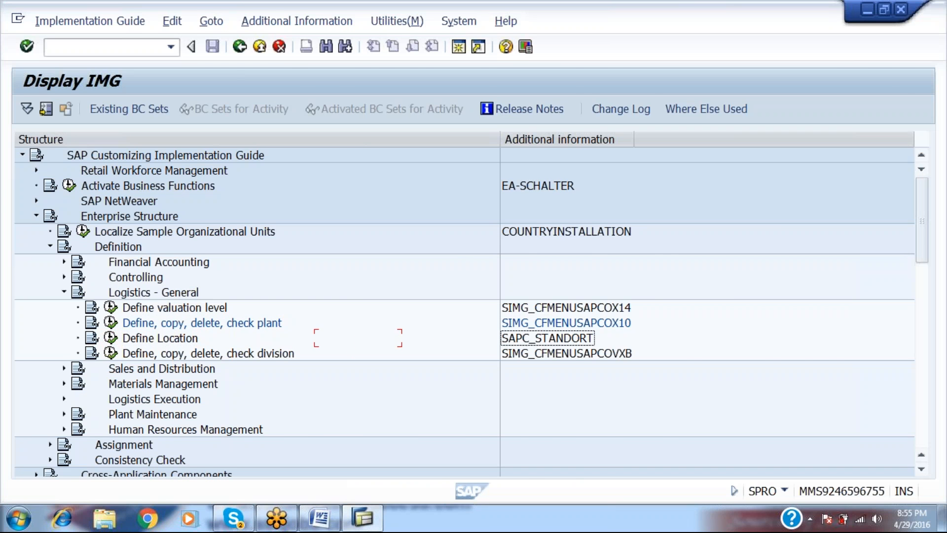
{"action": "key", "text": "alt+Tab"}
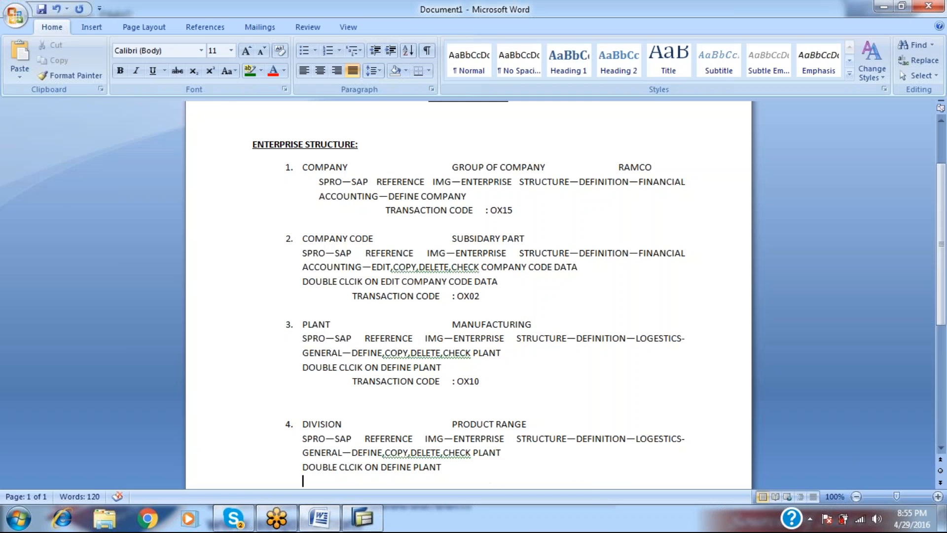
{"action": "key", "text": "alt+Tab"}
{"action": "key", "text": "alt+Tab"}
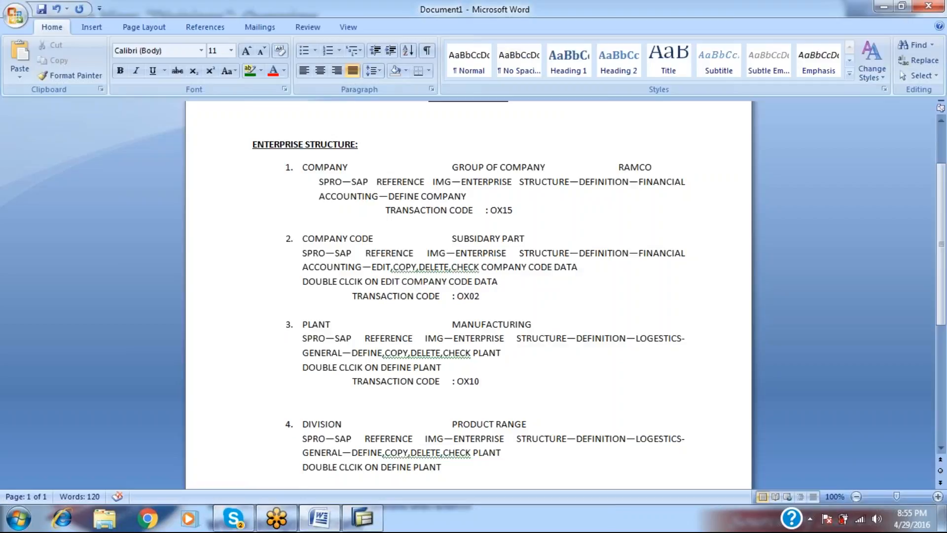
{"action": "left_click", "coordinate": [505, 452]}
{"action": "key", "text": "BackSpace"}
{"action": "key", "text": "BackSpace"}
{"action": "key", "text": "BackSpace"}
{"action": "key", "text": "BackSpace"}
{"action": "key", "text": "BackSpace"}
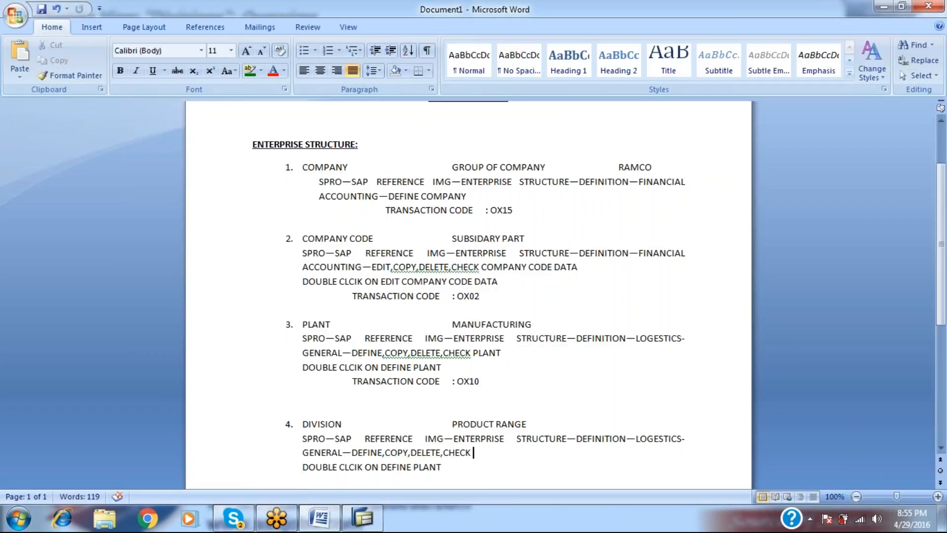
{"action": "type", "text": "DIVISION"}
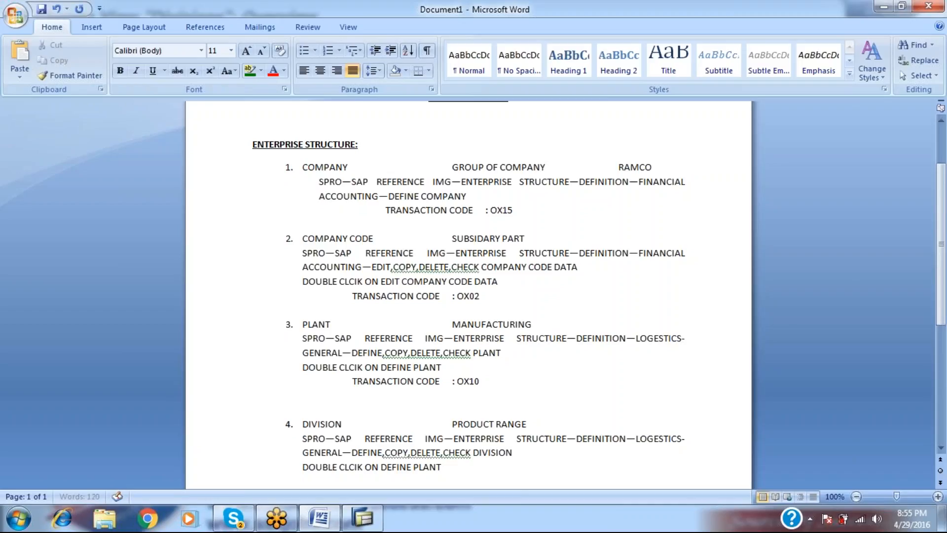
{"action": "left_click", "coordinate": [442, 466]}
{"action": "key", "text": "BackSpace"}
{"action": "key", "text": "BackSpace"}
{"action": "key", "text": "BackSpace"}
{"action": "key", "text": "BackSpace"}
{"action": "key", "text": "BackSpace"}
{"action": "type", "text": "DIVISION"}
Add the TRANSACTION CODE : OX10 line directly under DEFINE DIVISION.
{"action": "key", "text": "Return"}
{"action": "type", "text": "TRANSACTION CODE\t: OX10"}
{"action": "key", "text": "Up"}
{"action": "key", "text": "Return"}
{"action": "key", "text": "Down"}
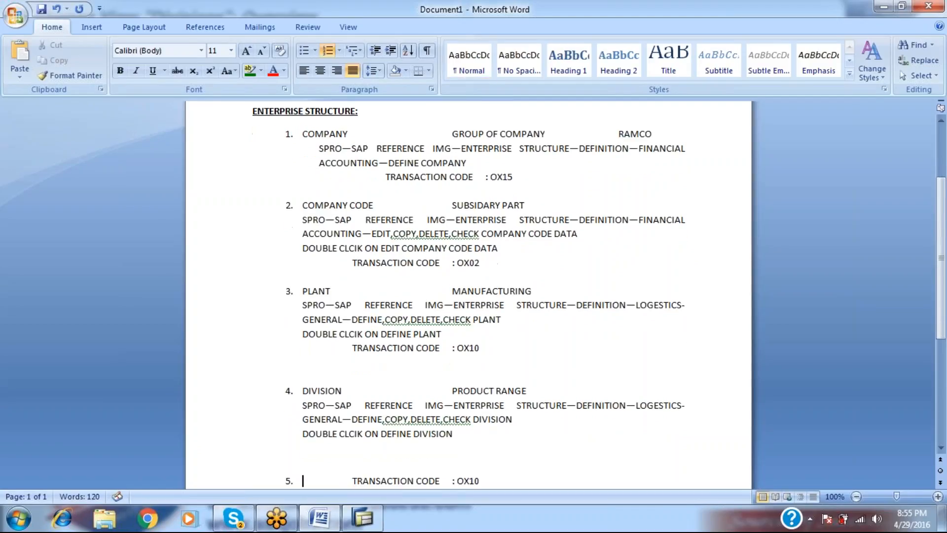
{"action": "key", "text": "Up"}
{"action": "key", "text": "BackSpace"}
{"action": "key", "text": "BackSpace"}
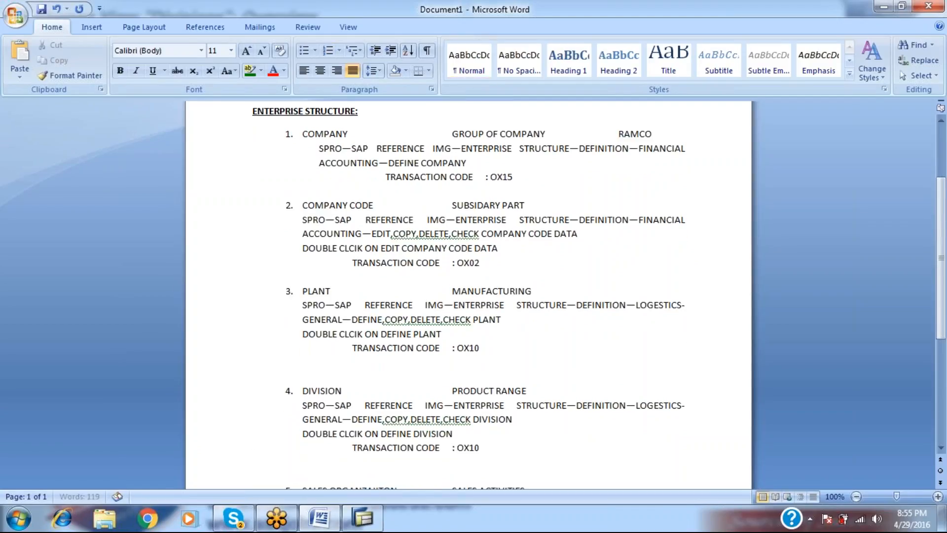
Correct the Division transaction code in the notes from OX10 to OXXB.
{"action": "key", "text": "alt+Tab"}
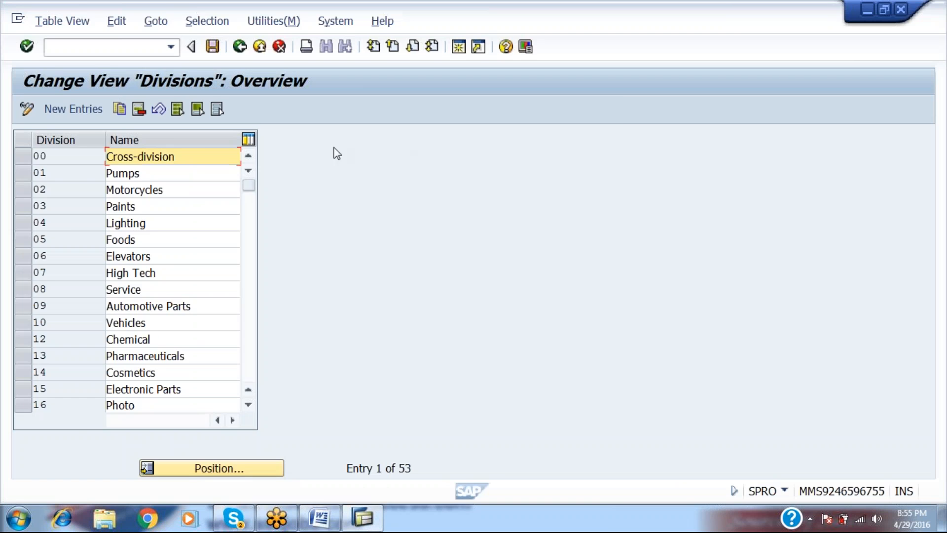
{"action": "key", "text": "F3"}
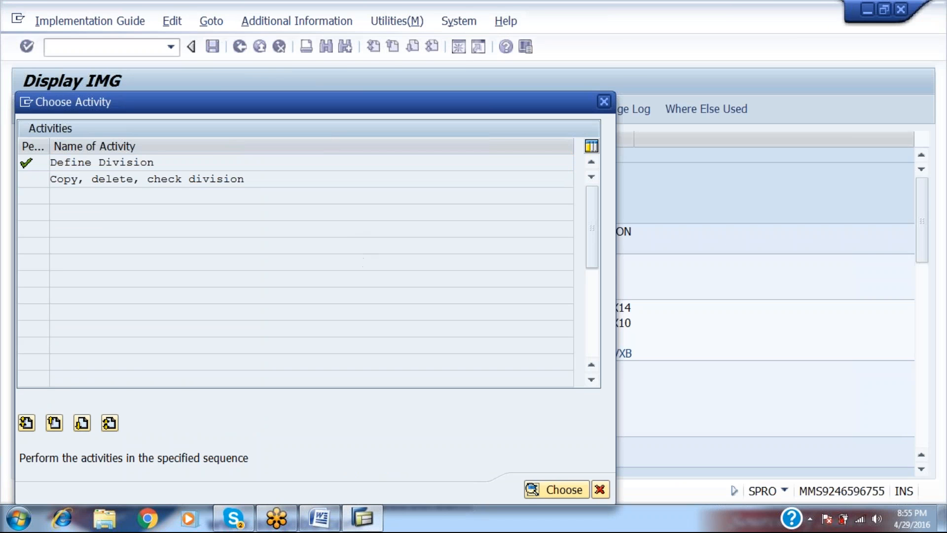
{"action": "key", "text": "F12"}
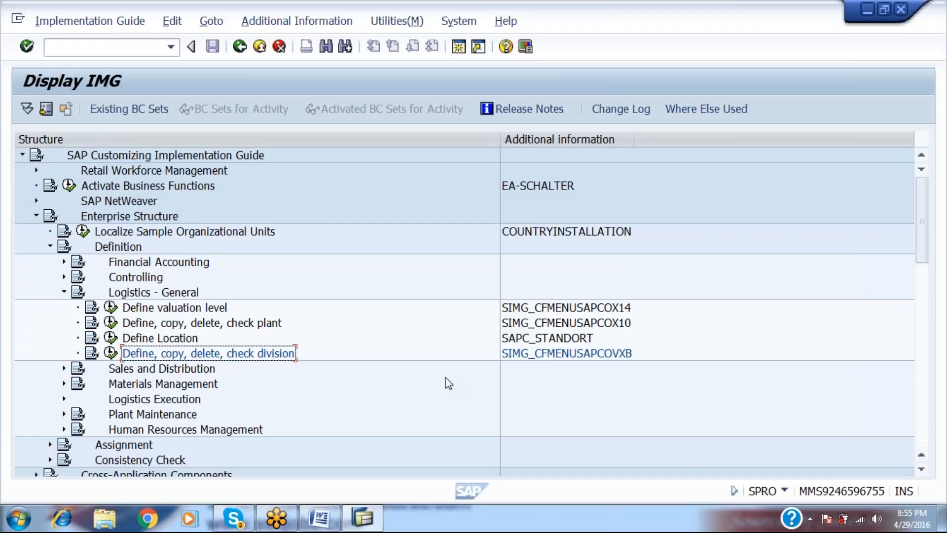
{"action": "key", "text": "alt+Tab"}
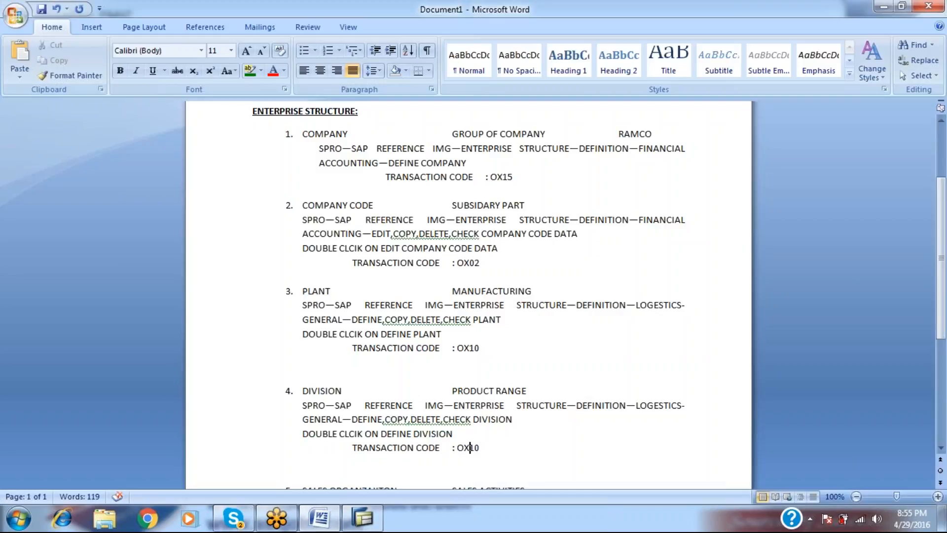
{"action": "type", "text": "XB"}
{"action": "key", "text": "Delete"}
{"action": "key", "text": "Delete"}
{"action": "key", "text": "Delete"}
Open Define Division and add new division entries RA and RB.
{"action": "key", "text": "alt+Tab"}
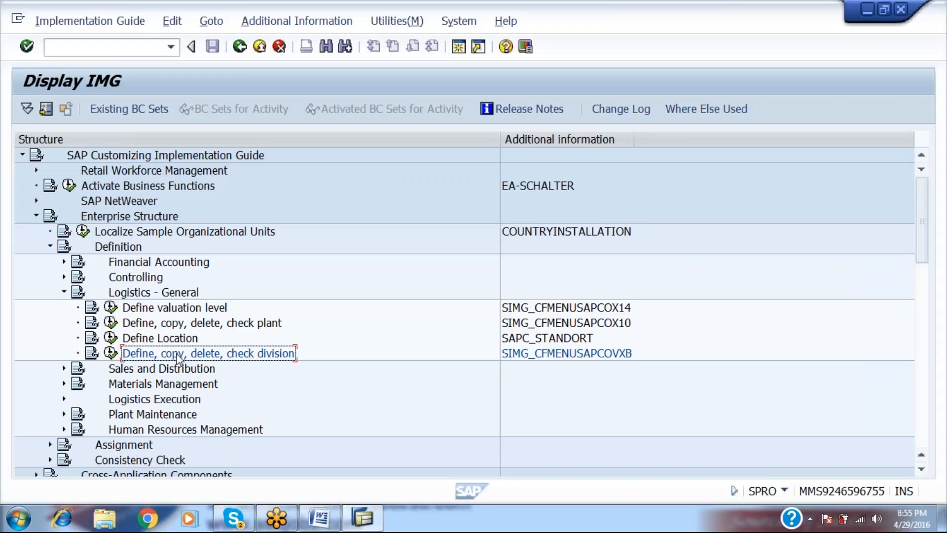
{"action": "left_click", "coordinate": [111, 353]}
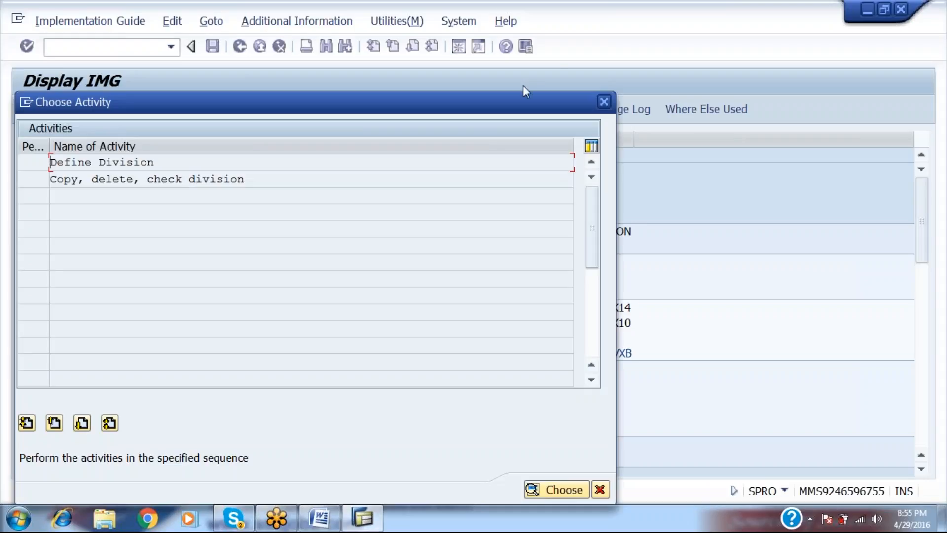
{"action": "double_click", "coordinate": [175, 166]}
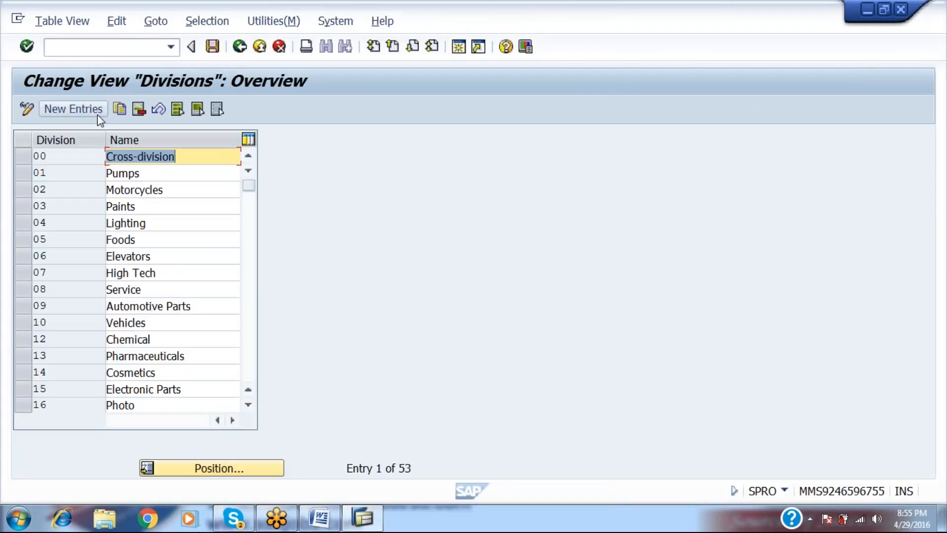
{"action": "left_click", "coordinate": [97, 112]}
{"action": "type", "text": "R1"}
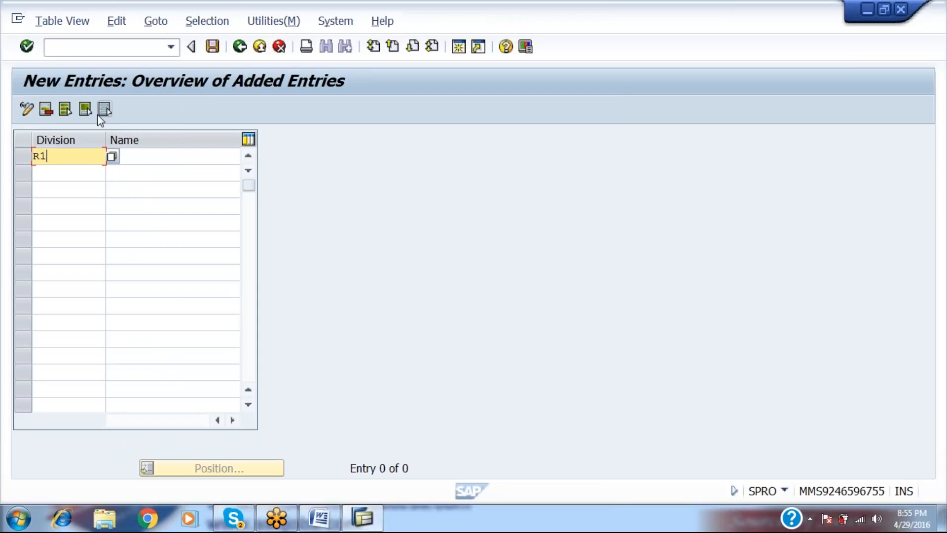
{"action": "key", "text": "Tab"}
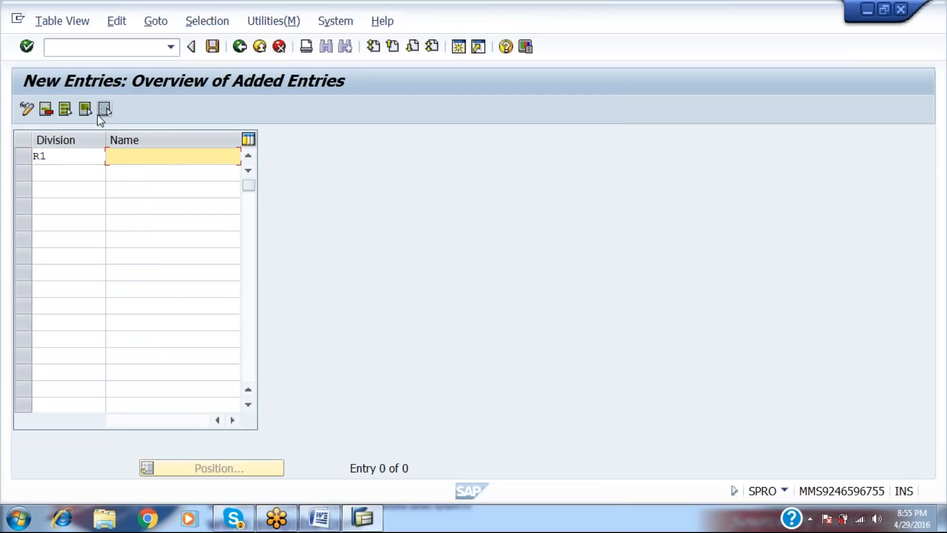
{"action": "key", "text": "Return"}
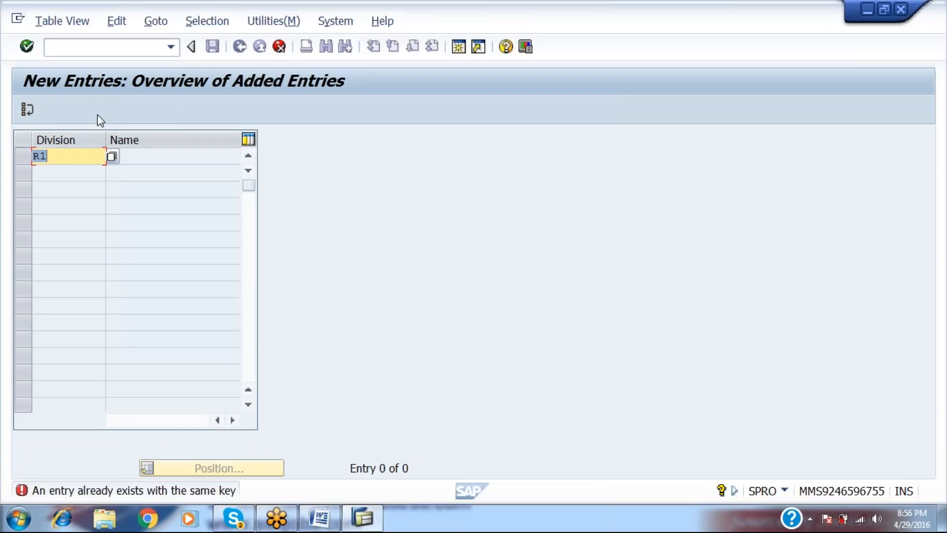
{"action": "type", "text": "RA"}
{"action": "key", "text": "Return"}
{"action": "type", "text": "RB"}
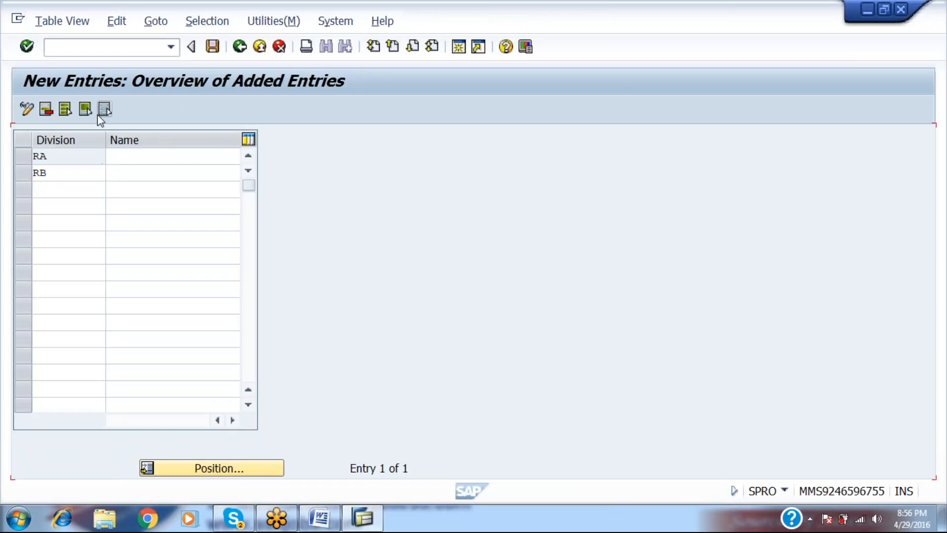
{"action": "key", "text": "Return"}
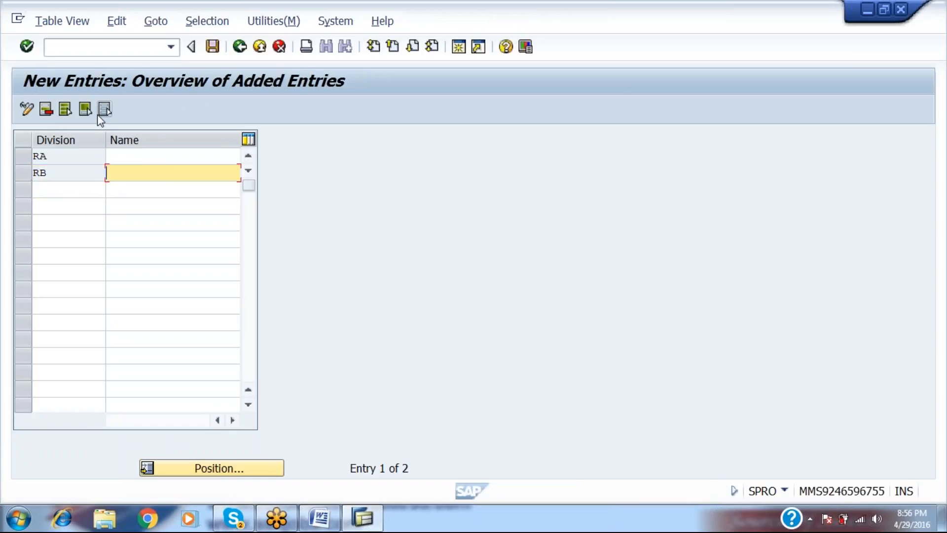
Name RA '43 GRADE CEMENT' and RB '53 GRADE CEMENT', then save under the customizing request.
{"action": "key", "text": "Up"}
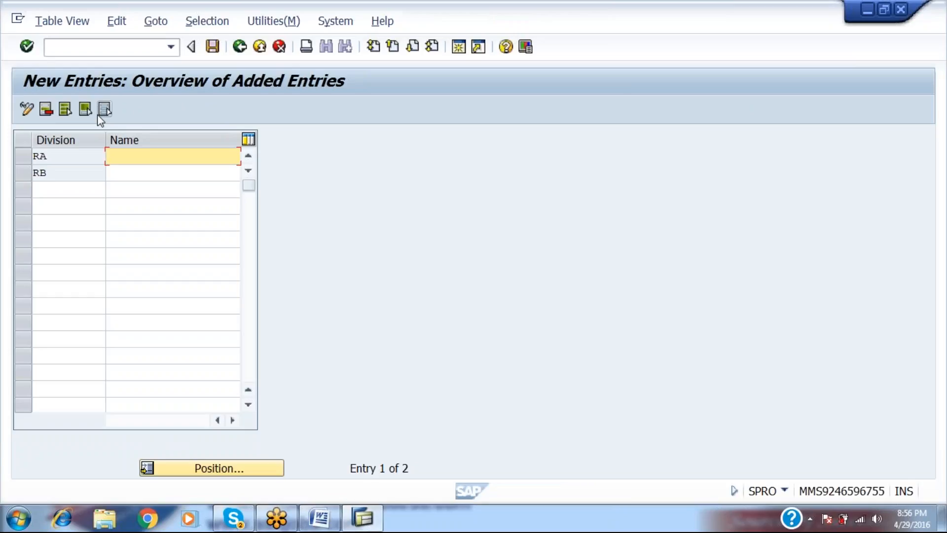
{"action": "type", "text": "43 GRADE CEMENT"}
{"action": "key", "text": "Down"}
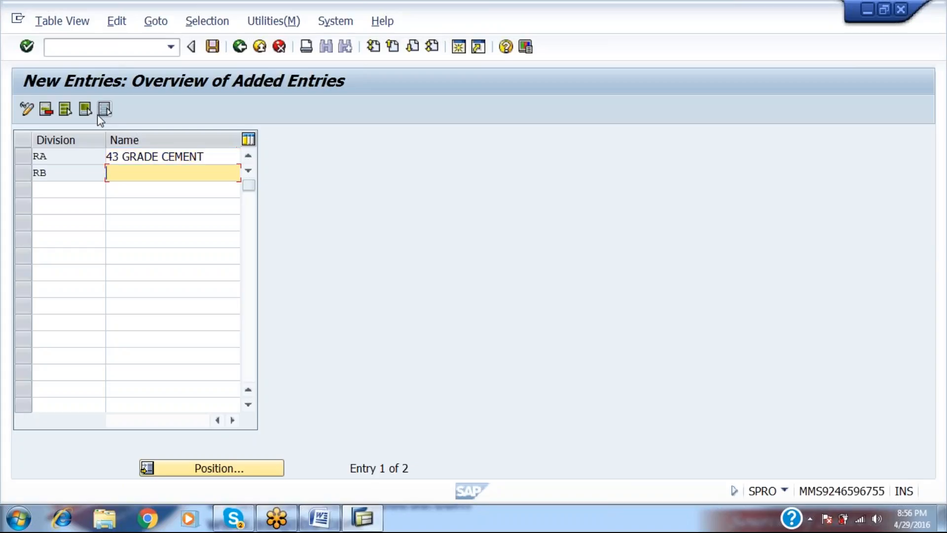
{"action": "type", "text": "53 GRADE CEMENT"}
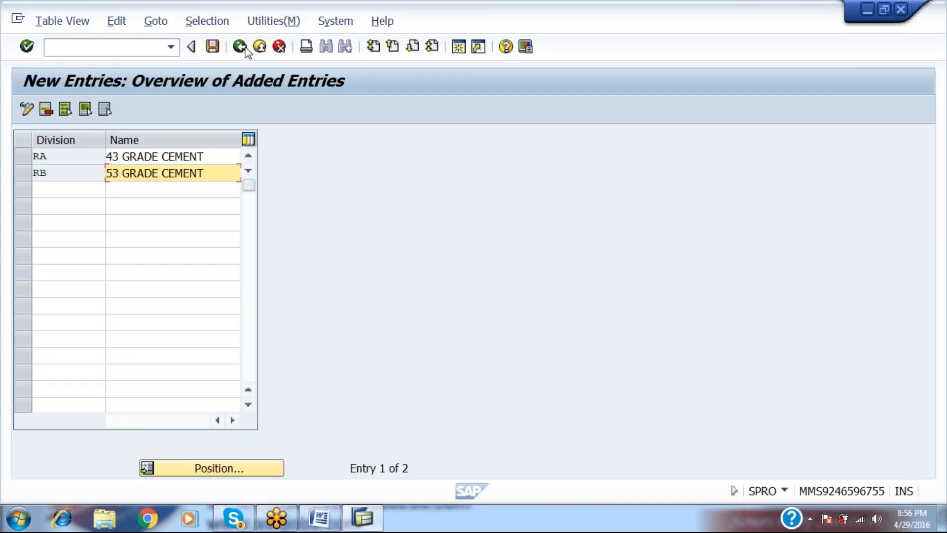
{"action": "left_click", "coordinate": [216, 50]}
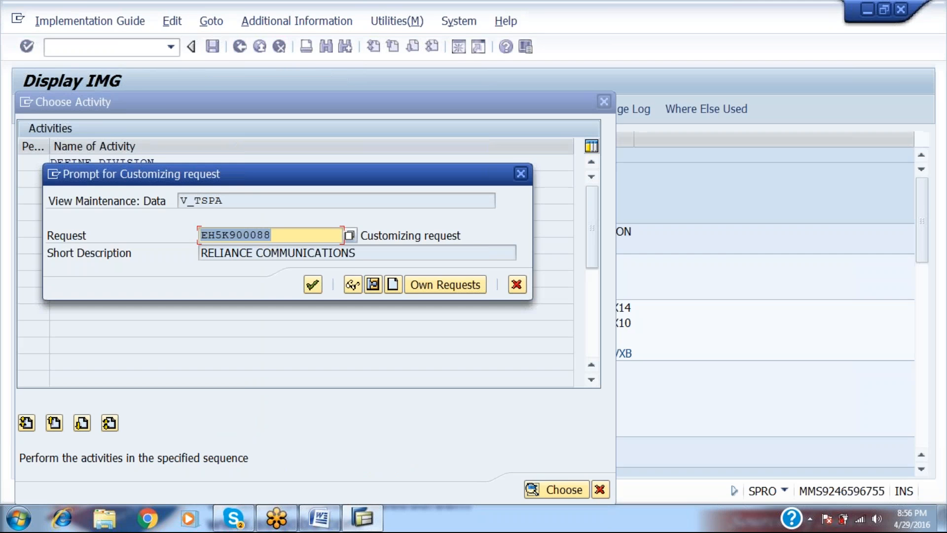
{"action": "key", "text": "Return"}
Paste the Plant path lines as new lines under item 5 SALES ORGANZAIITON.
{"action": "key", "text": "alt+Tab"}
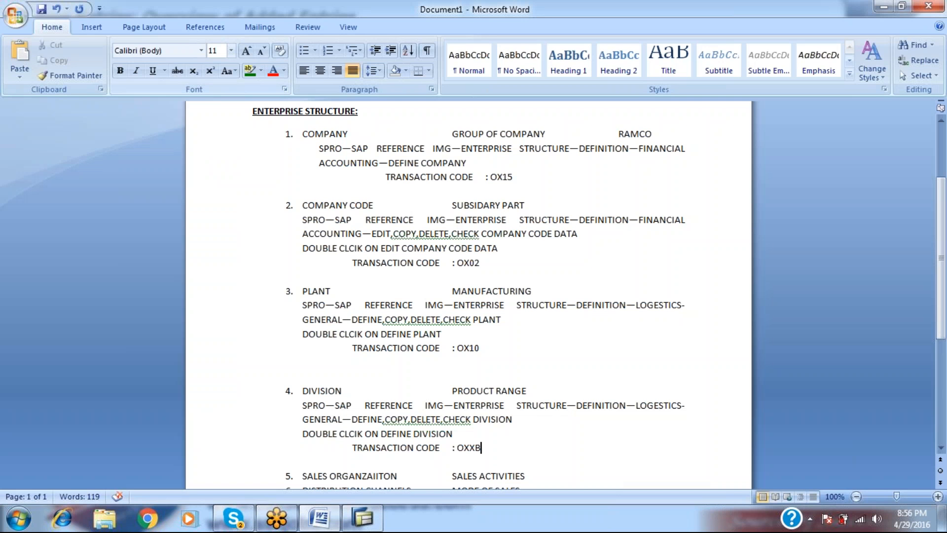
{"action": "key", "text": "Down"}
{"action": "key", "text": "Down"}
{"action": "key", "text": "Down"}
{"action": "key", "text": "Up"}
{"action": "key", "text": "Right"}
{"action": "key", "text": "Right"}
{"action": "key", "text": "Right"}
{"action": "key", "text": "Right"}
{"action": "key", "text": "Right"}
{"action": "key", "text": "Right"}
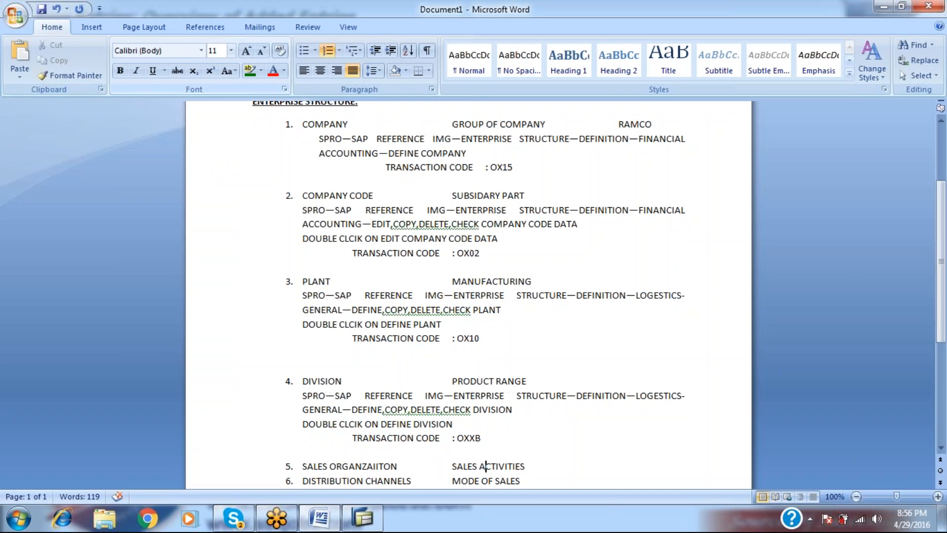
{"action": "key", "text": "Right"}
{"action": "key", "text": "Right"}
{"action": "key", "text": "Right"}
{"action": "key", "text": "Right"}
{"action": "key", "text": "Down"}
{"action": "key", "text": "shift+Home"}
{"action": "key", "text": "Delete"}
{"action": "key", "text": "BackSpace"}
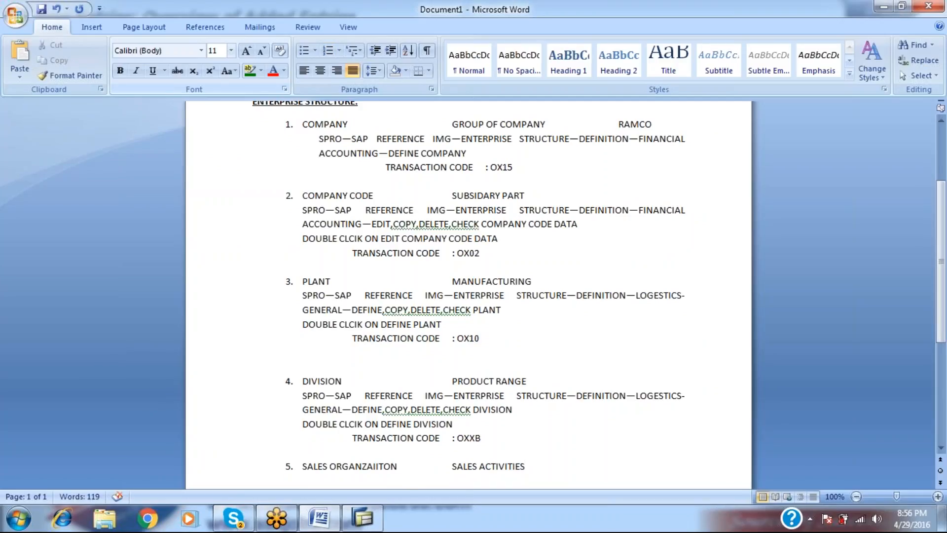
{"action": "type", "text": "SPRO—SAP REFERENCE IMG—ENTERPRISE STRUCTURE—DEFINITION—LOGESTICS-GENERAL—DEFINE,COPY,DELETE,CHECK PLANT DOUBLE CLCIK ON DEFINE PLANT TRANSACTION CODE : OX10"}
Remove numbering from the pasted path and transaction code lines so items renumber 6–8.
{"action": "key", "text": "Up"}
{"action": "key", "text": "Up"}
{"action": "key", "text": "Up"}
{"action": "key", "text": "Up"}
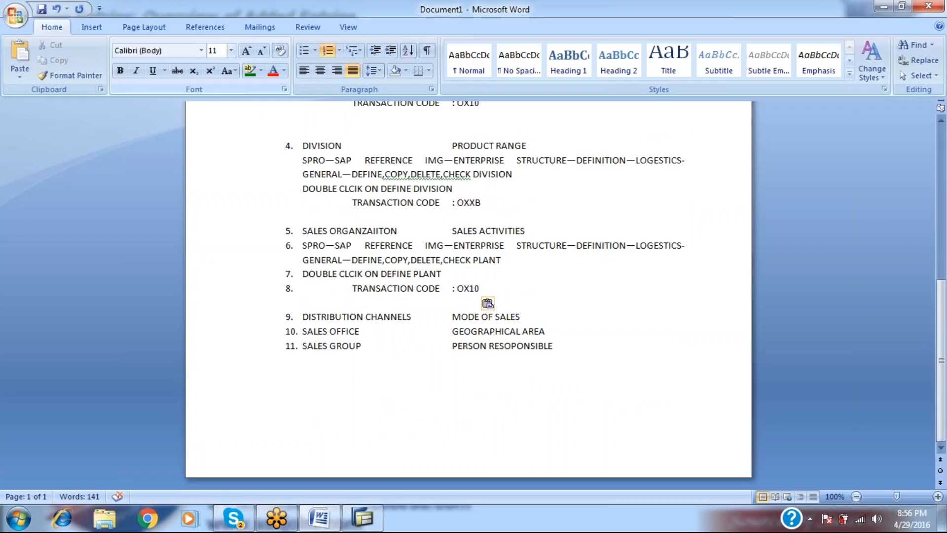
{"action": "key", "text": "BackSpace"}
{"action": "key", "text": "Down"}
{"action": "key", "text": "BackSpace"}
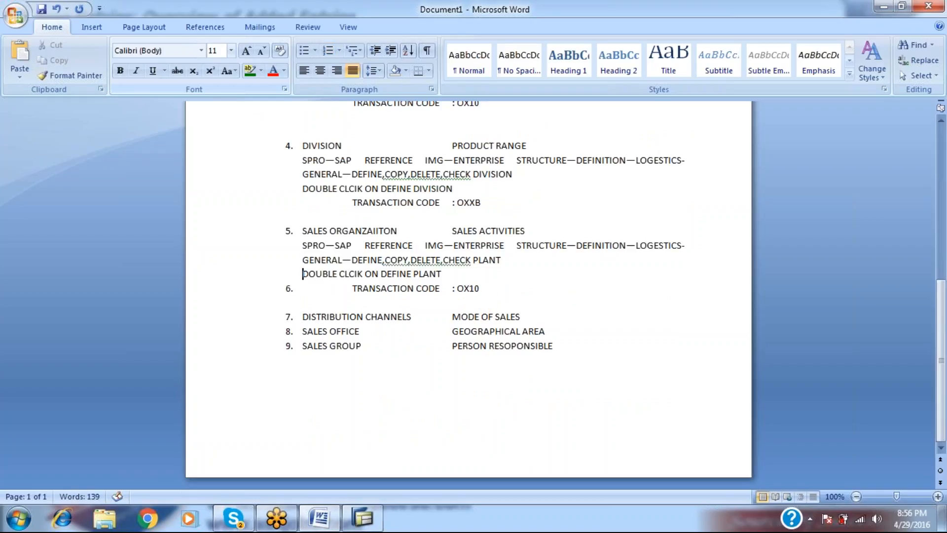
{"action": "key", "text": "Down"}
{"action": "key", "text": "BackSpace"}
Replace LOGESTICS-GENERAL with SALES AND DISTRIBUTION in item 5's path.
{"action": "key", "text": "alt+Tab"}
{"action": "key", "text": "Escape"}
{"action": "key", "text": "Escape"}
{"action": "key", "text": "Escape"}
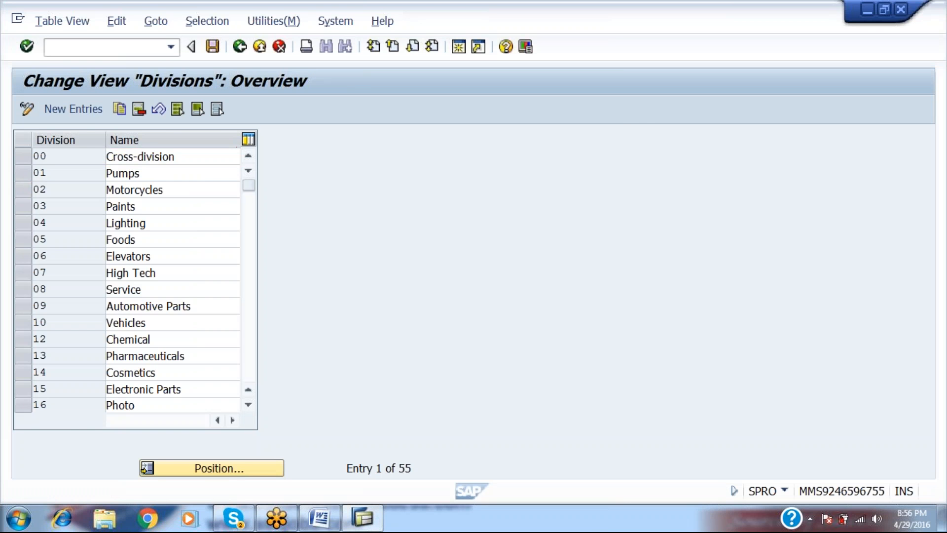
{"action": "key", "text": "Up"}
{"action": "key", "text": "Up"}
{"action": "key", "text": "Up"}
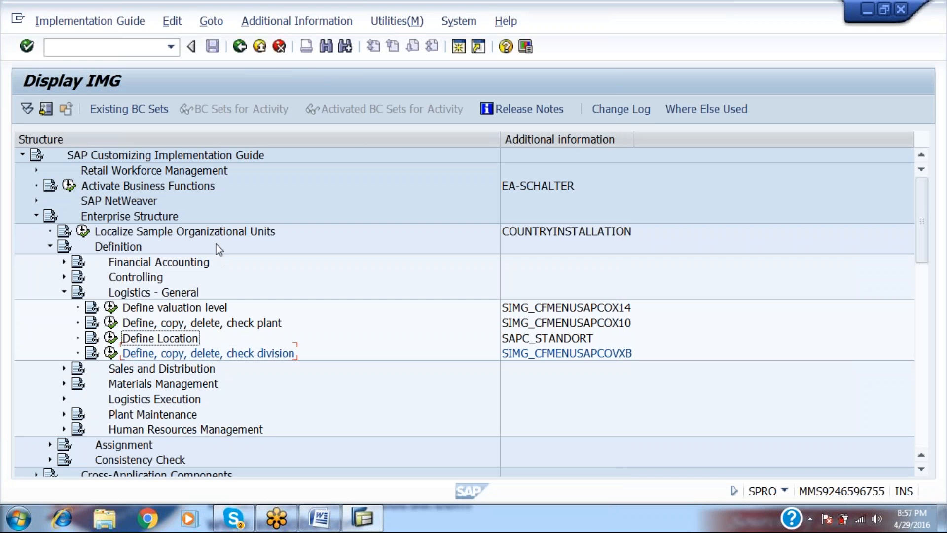
{"action": "key", "text": "Left"}
{"action": "key", "text": "Down"}
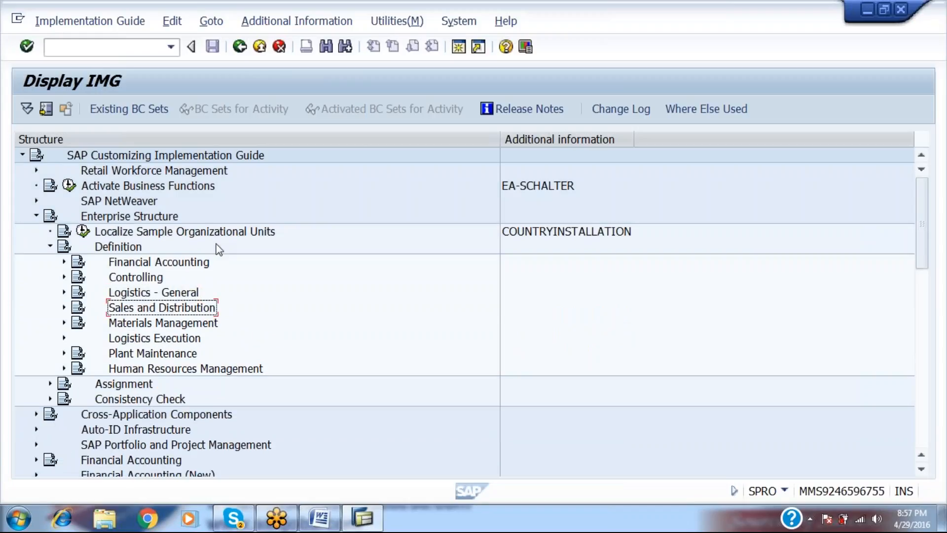
{"action": "key", "text": "alt+Tab"}
{"action": "key", "text": "Up"}
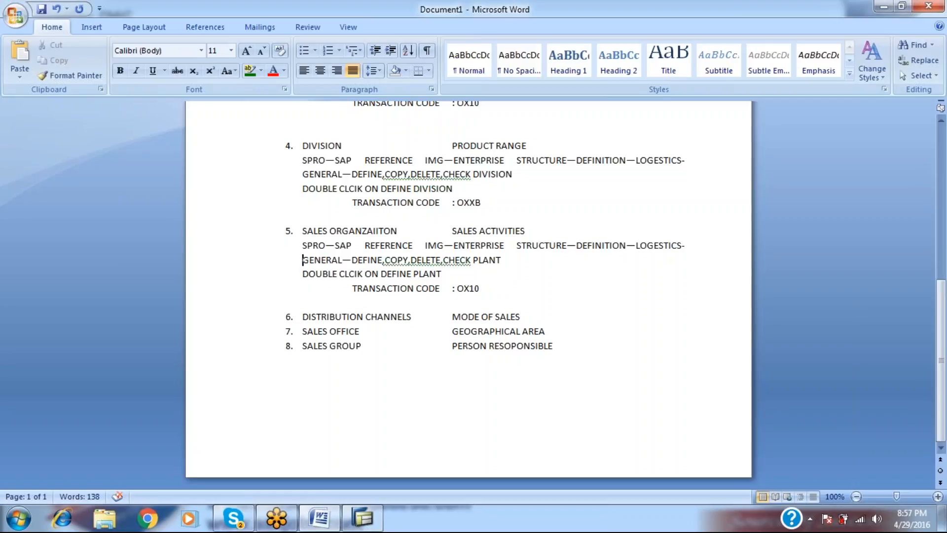
{"action": "key", "text": "Right"}
{"action": "key", "text": "Right"}
{"action": "key", "text": "Right"}
{"action": "key", "text": "Right"}
{"action": "key", "text": "Right"}
{"action": "key", "text": "Right"}
{"action": "key", "text": "Right"}
{"action": "key", "text": "Right"}
{"action": "key", "text": "Right"}
{"action": "key", "text": "Right"}
{"action": "key", "text": "Right"}
{"action": "key", "text": "Right"}
{"action": "key", "text": "Right"}
{"action": "key", "text": "Right"}
{"action": "key", "text": "Right"}
{"action": "key", "text": "Right"}
{"action": "key", "text": "Right"}
{"action": "key", "text": "Right"}
{"action": "key", "text": "Right"}
{"action": "key", "text": "Right"}
{"action": "key", "text": "Right"}
{"action": "key", "text": "Right"}
{"action": "key", "text": "Right"}
{"action": "type", "text": "SALES AND D"}
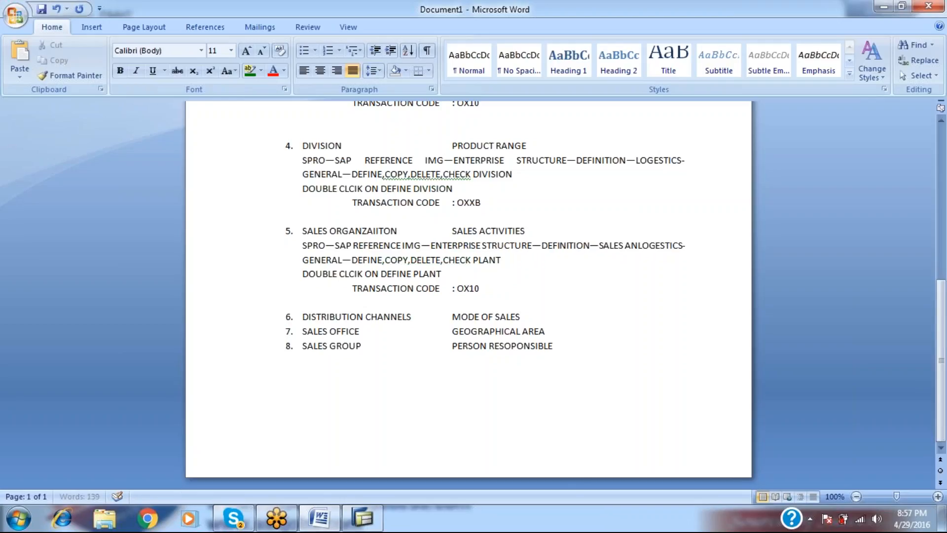
{"action": "type", "text": "ISTRIBUTIO"}
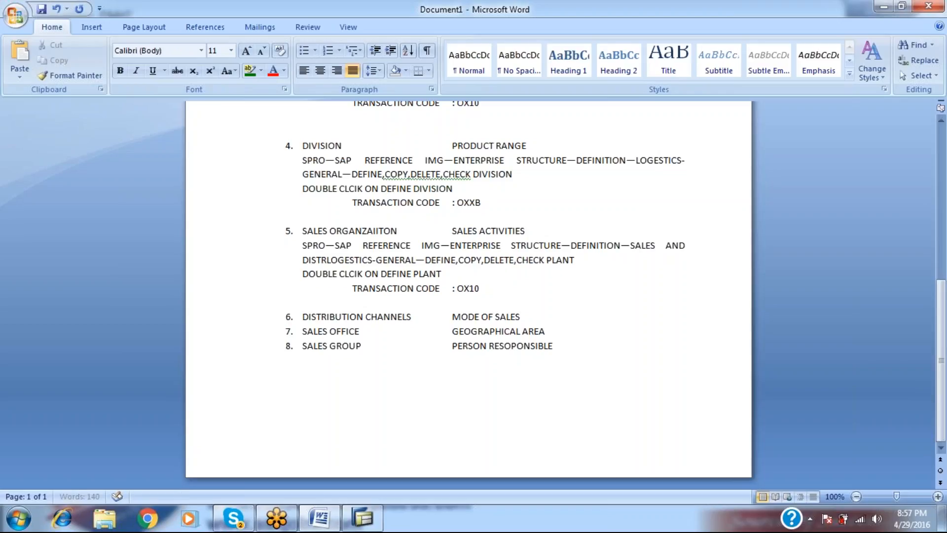
{"action": "type", "text": "N"}
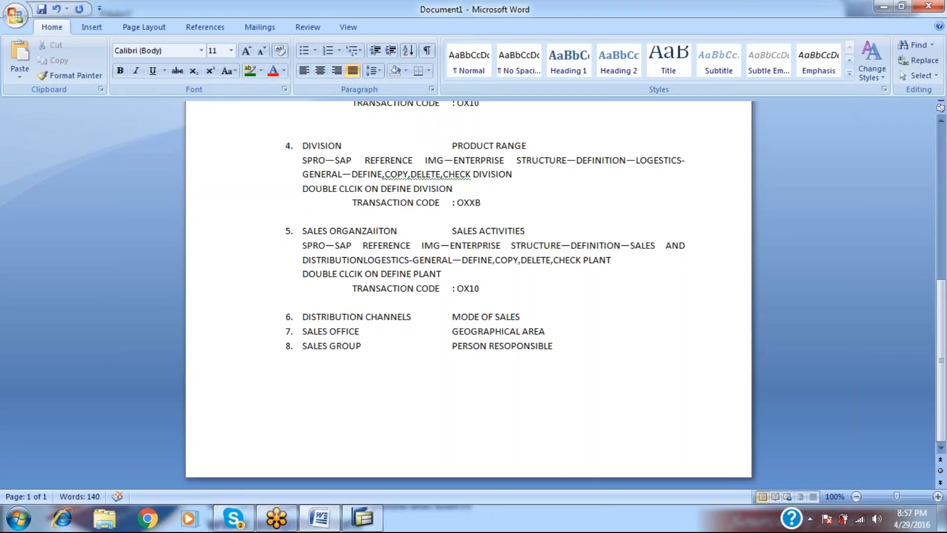
{"action": "key", "text": "Delete"}
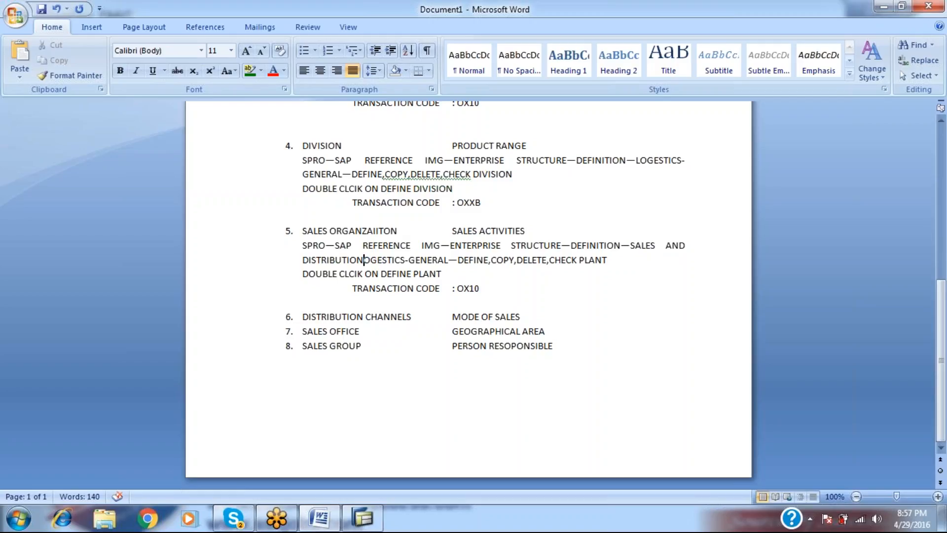
{"action": "key", "text": "Delete"}
{"action": "key", "text": "Delete"}
{"action": "key", "text": "Delete"}
{"action": "key", "text": "Delete"}
{"action": "key", "text": "Delete"}
{"action": "key", "text": "Delete"}
{"action": "key", "text": "Delete"}
{"action": "key", "text": "Delete"}
{"action": "key", "text": "Delete"}
{"action": "key", "text": "Delete"}
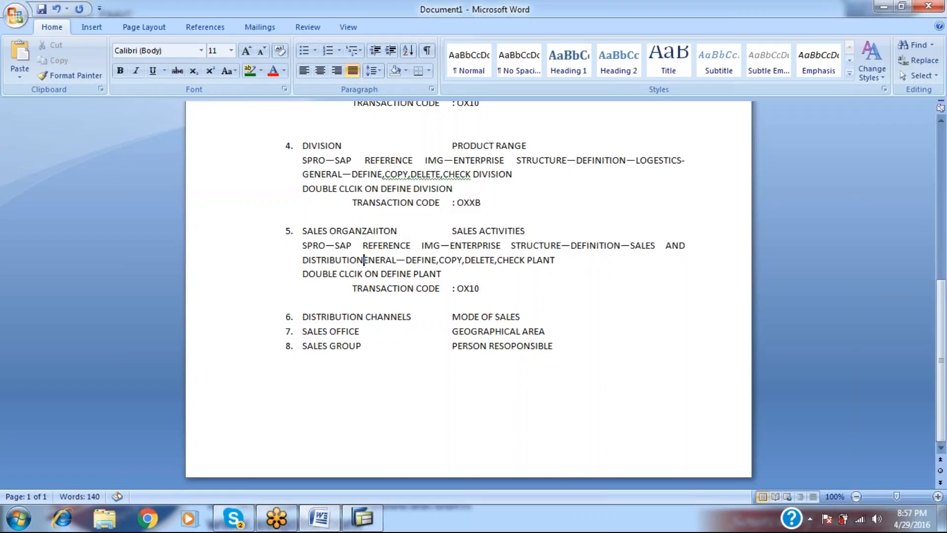
{"action": "key", "text": "Delete"}
{"action": "key", "text": "Delete"}
{"action": "key", "text": "Delete"}
{"action": "key", "text": "Delete"}
{"action": "key", "text": "Delete"}
{"action": "key", "text": "Delete"}
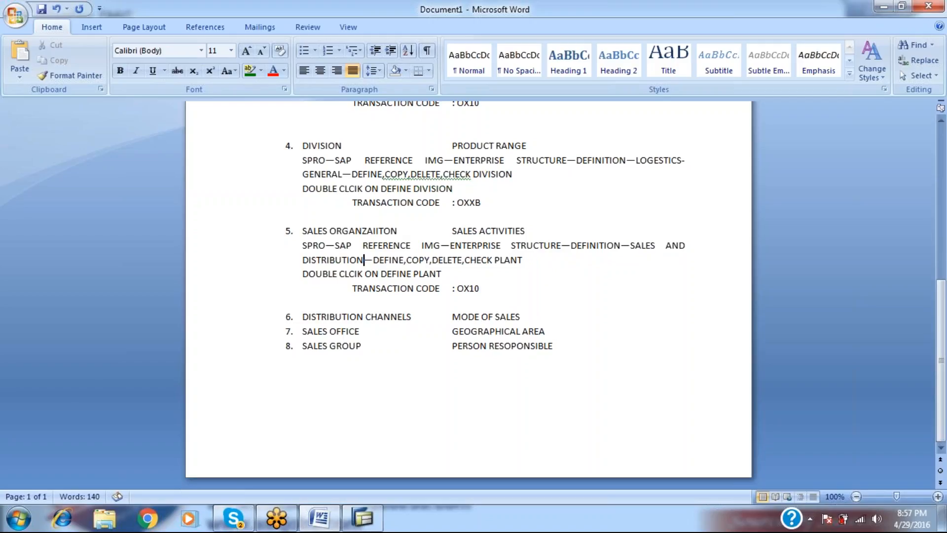
Replace PLANT with SALES ORGANZIAITON at the end of item 5's path.
{"action": "key", "text": "alt+Tab"}
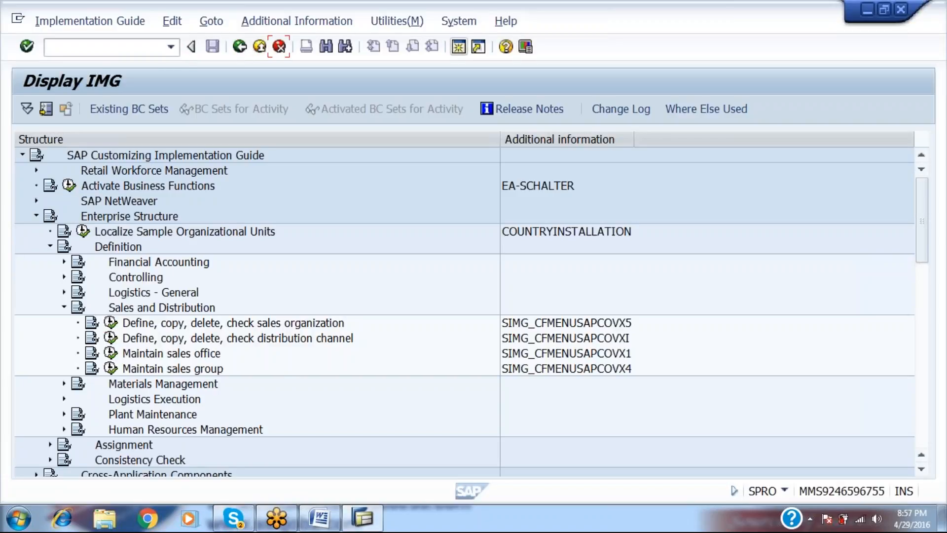
{"action": "key", "text": "alt+Tab"}
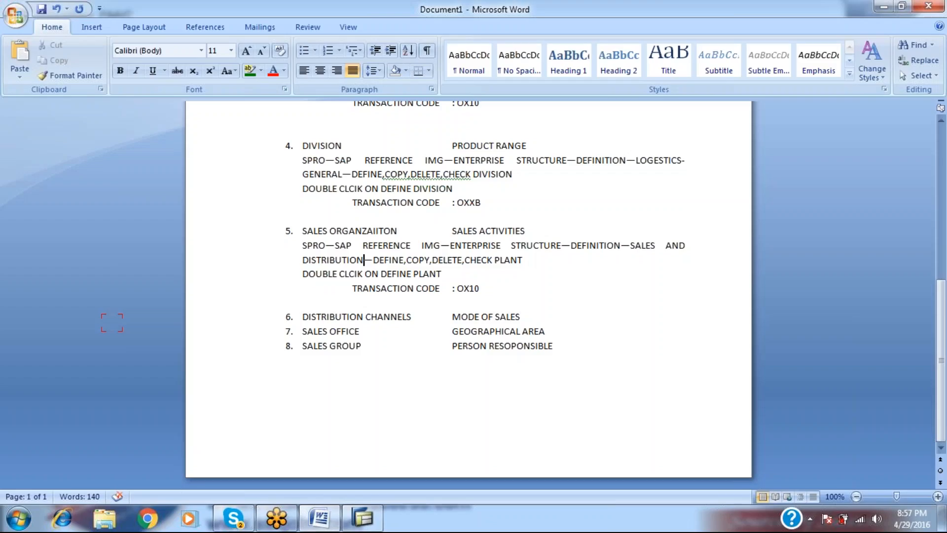
{"action": "key", "text": "Right"}
{"action": "key", "text": "Right"}
{"action": "key", "text": "Right"}
{"action": "key", "text": "Right"}
{"action": "key", "text": "Right"}
{"action": "key", "text": "Right"}
{"action": "key", "text": "Right"}
{"action": "key", "text": "Right"}
{"action": "key", "text": "Right"}
{"action": "key", "text": "Right"}
{"action": "key", "text": "Right"}
{"action": "key", "text": "Right"}
{"action": "key", "text": "Right"}
{"action": "key", "text": "Right"}
{"action": "key", "text": "Right"}
{"action": "key", "text": "Right"}
{"action": "key", "text": "Right"}
{"action": "key", "text": "Right"}
{"action": "key", "text": "Right"}
{"action": "key", "text": "Right"}
{"action": "type", "text": "SALES ORGA"}
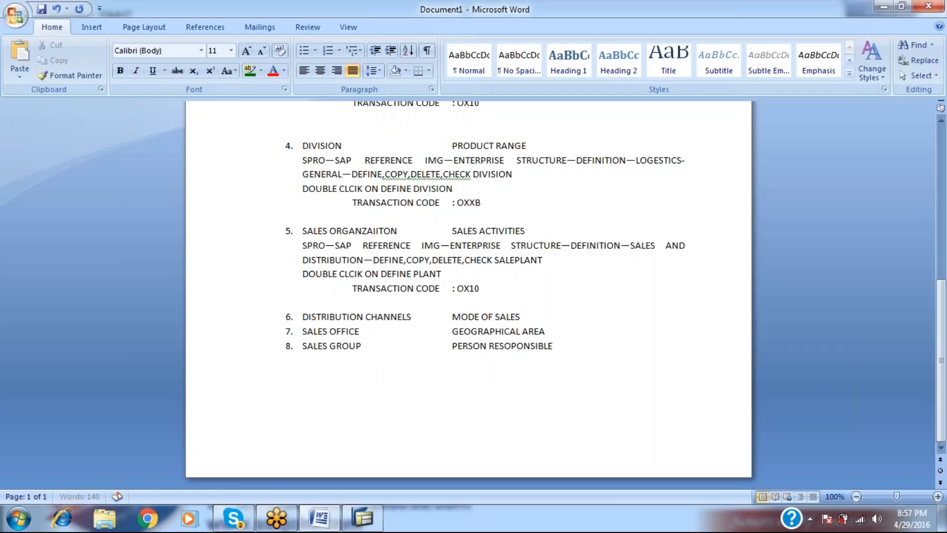
{"action": "type", "text": "NZIAITON"}
{"action": "key", "text": "Delete"}
{"action": "key", "text": "Delete"}
{"action": "key", "text": "Delete"}
{"action": "key", "text": "Delete"}
{"action": "key", "text": "Delete"}
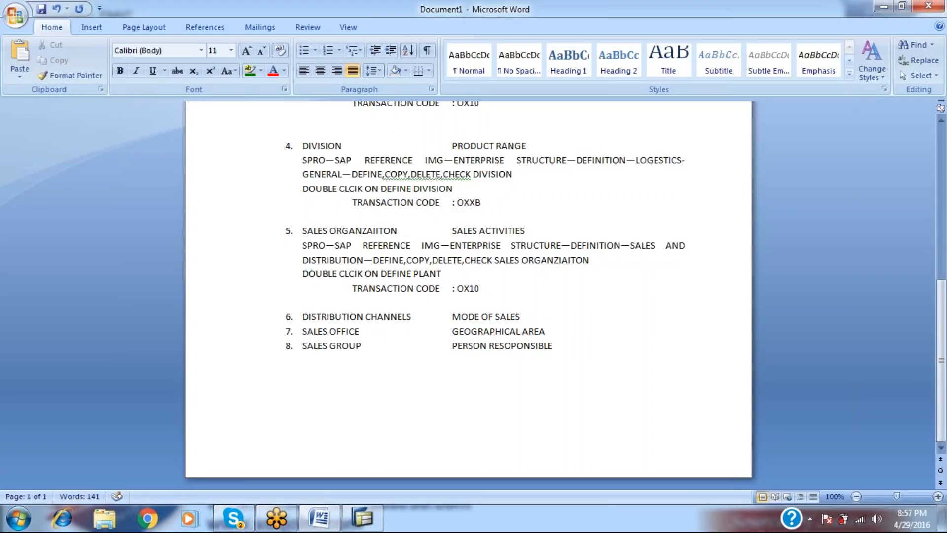
Change item 5's transaction code from OX10 to OVX5.
{"action": "left_click", "coordinate": [480, 289]}
{"action": "key", "text": "BackSpace"}
{"action": "key", "text": "BackSpace"}
{"action": "type", "text": "05"}
{"action": "key", "text": "alt+Tab"}
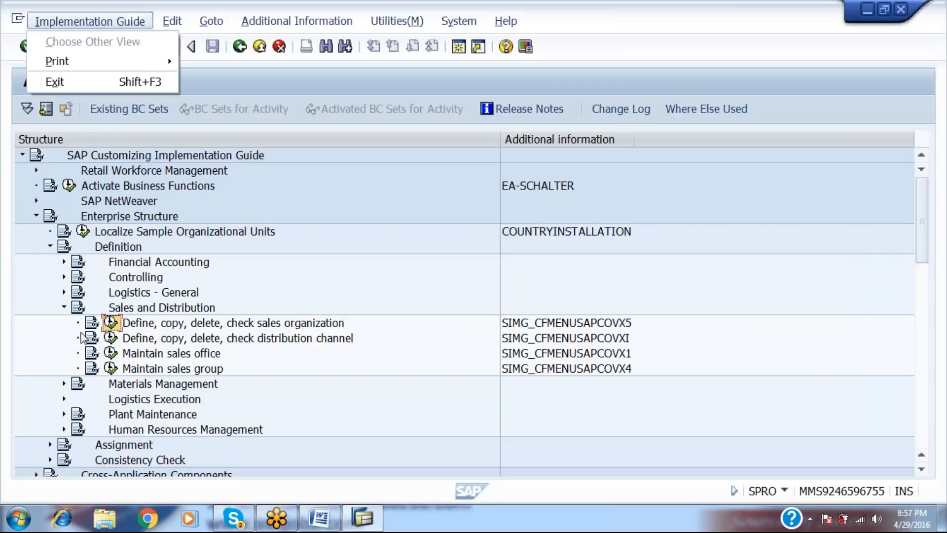
{"action": "key", "text": "alt+Tab"}
{"action": "key", "text": "BackSpace"}
{"action": "key", "text": "BackSpace"}
{"action": "key", "text": "BackSpace"}
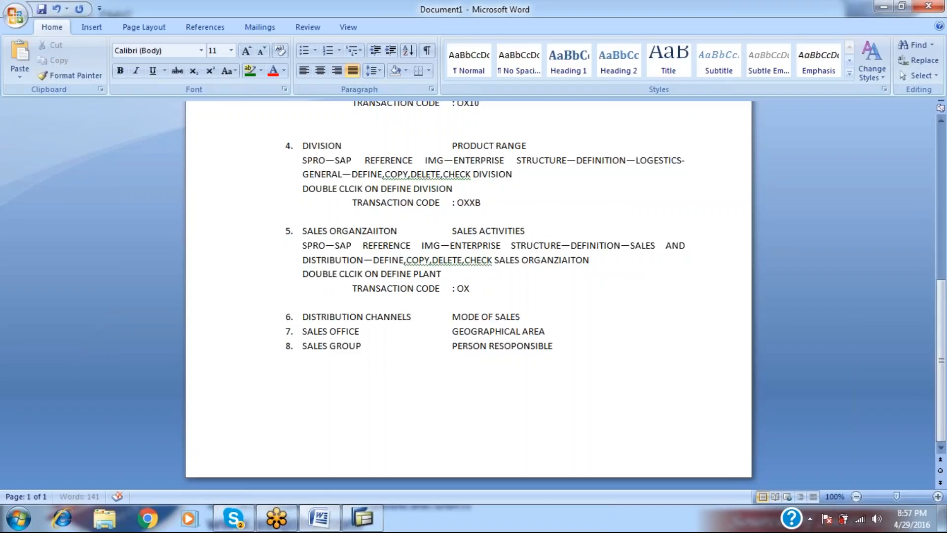
{"action": "type", "text": "VX5"}
{"action": "key", "text": "alt+Tab"}
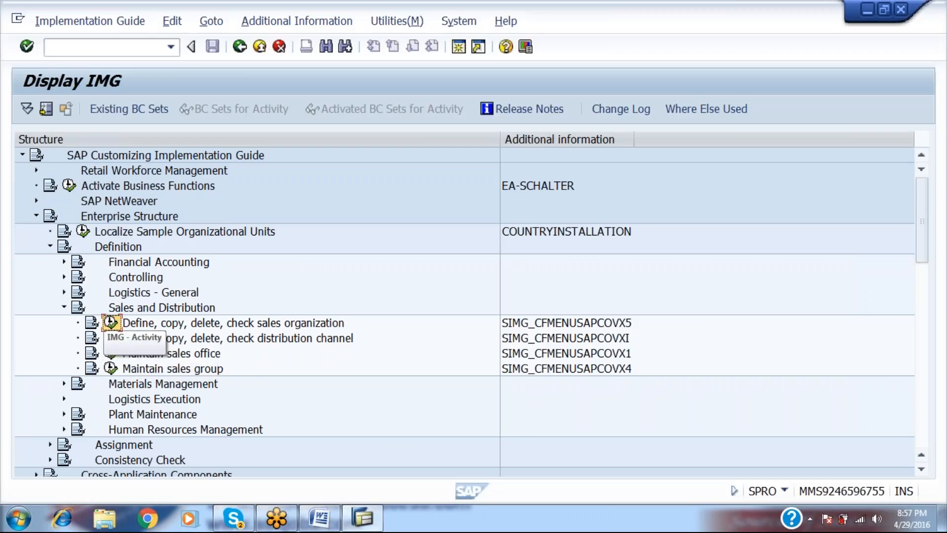
Create sales organization RAMS named MUMBAI SALES ORGANZA with statistics currency INR.
{"action": "left_click", "coordinate": [111, 323]}
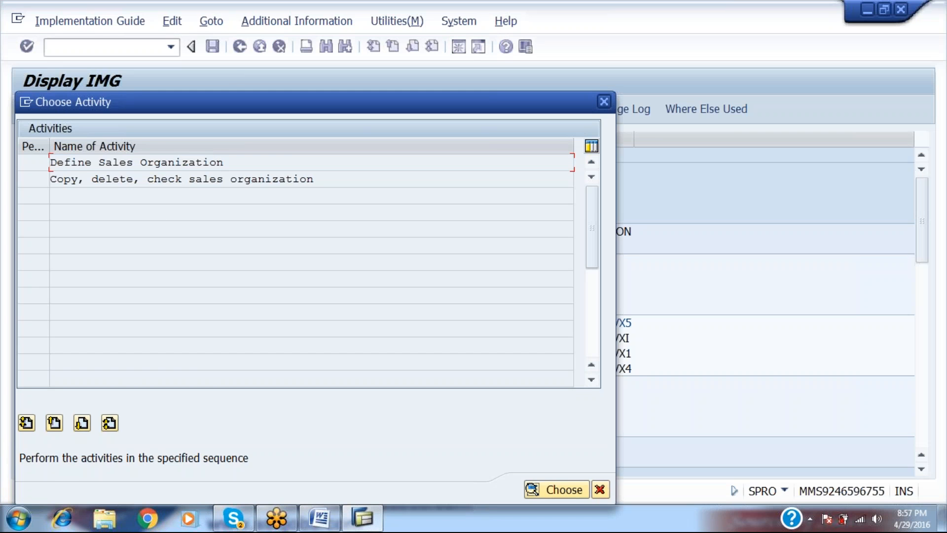
{"action": "double_click", "coordinate": [203, 163]}
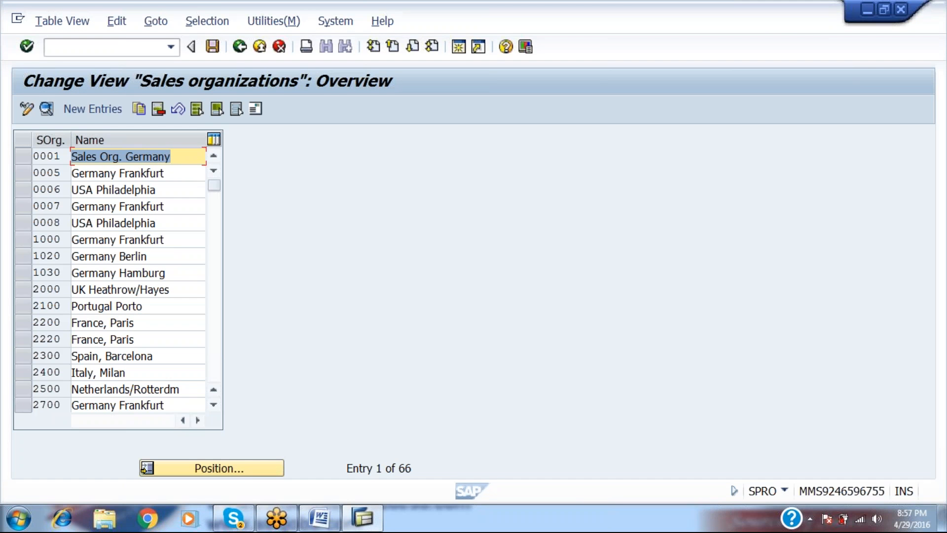
{"action": "left_click", "coordinate": [95, 110]}
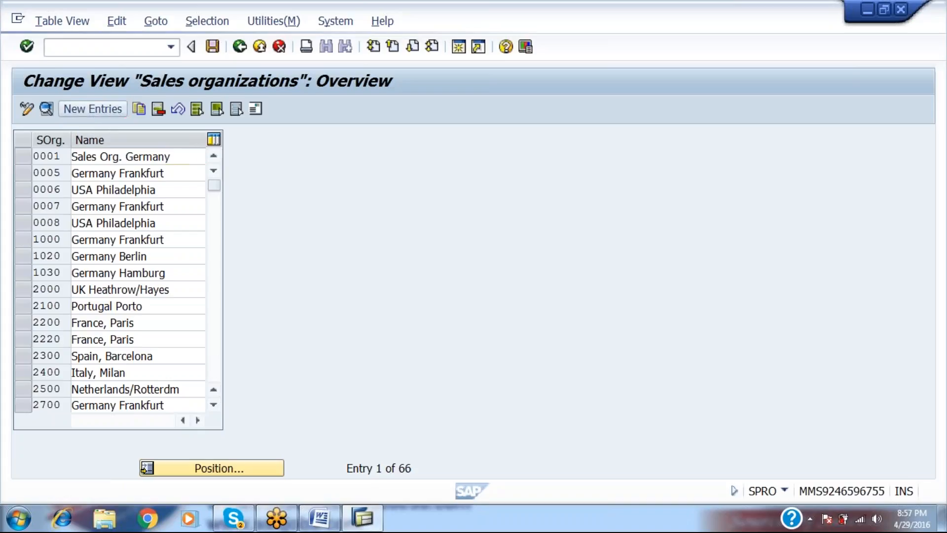
{"action": "type", "text": "RAMS"}
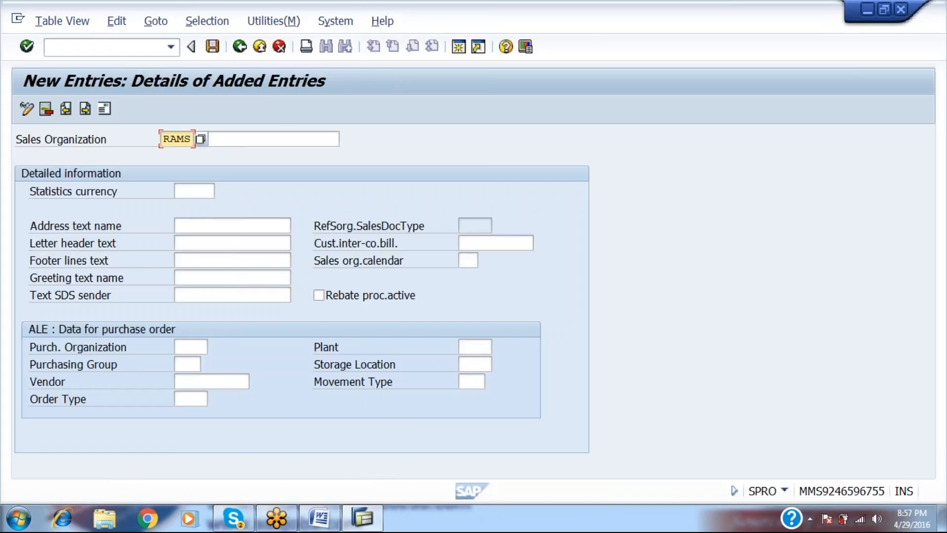
{"action": "key", "text": "Tab"}
{"action": "type", "text": "MUM"}
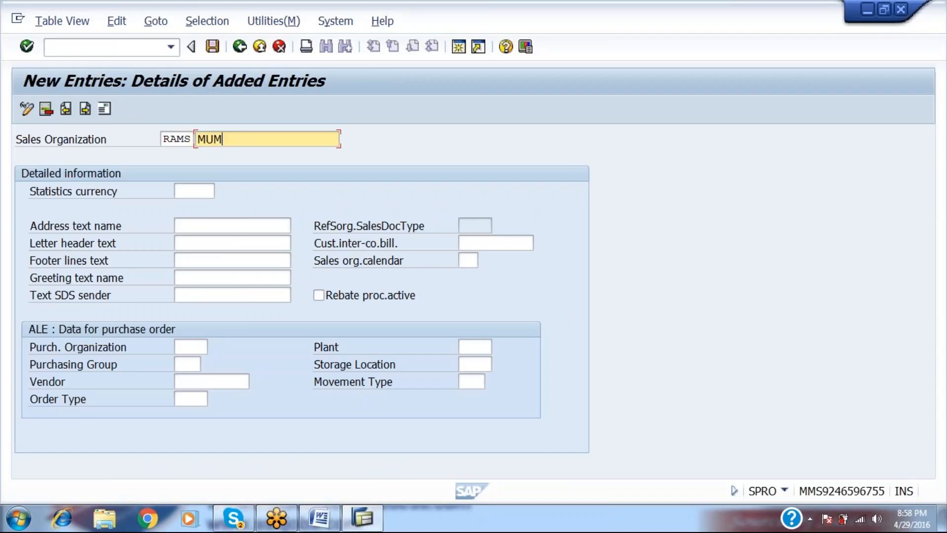
{"action": "type", "text": "BAI SALES OR"}
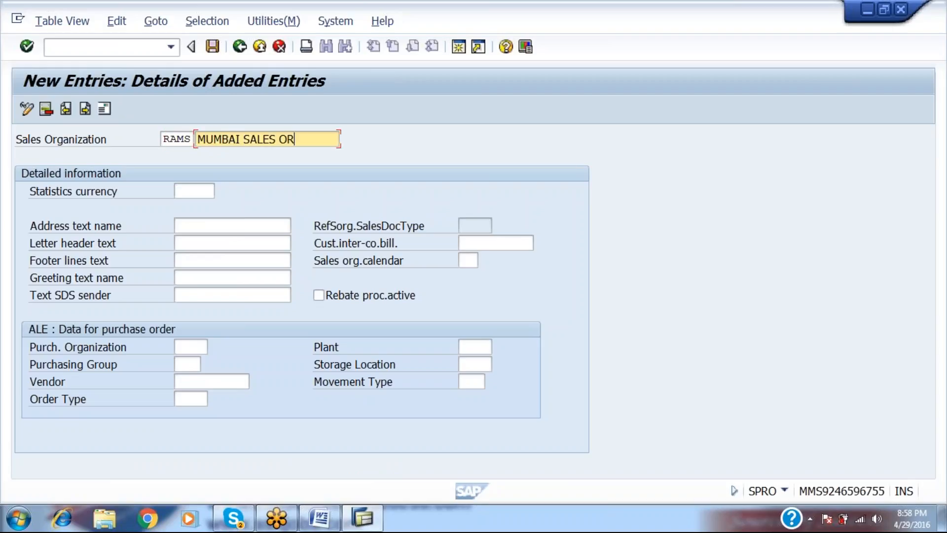
{"action": "type", "text": "GANZA"}
{"action": "key", "text": "Tab"}
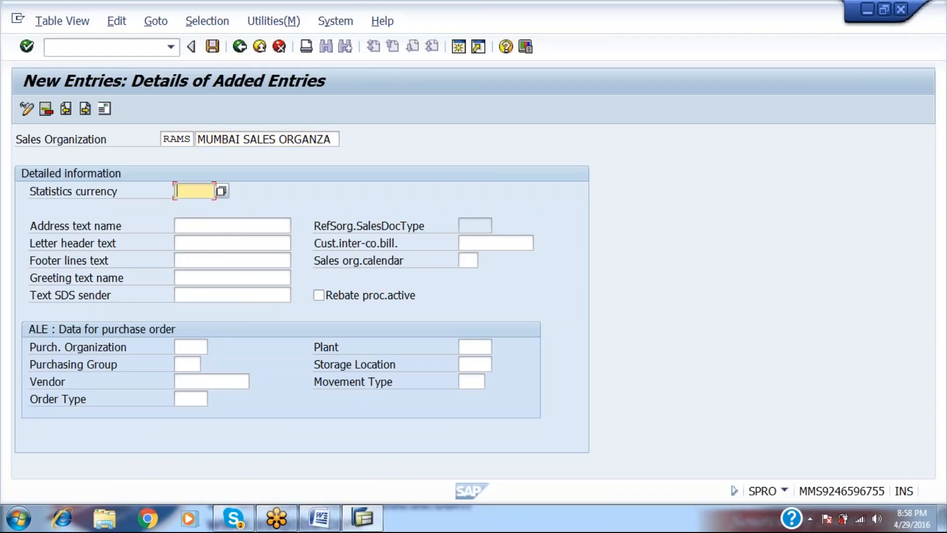
{"action": "type", "text": "INR"}
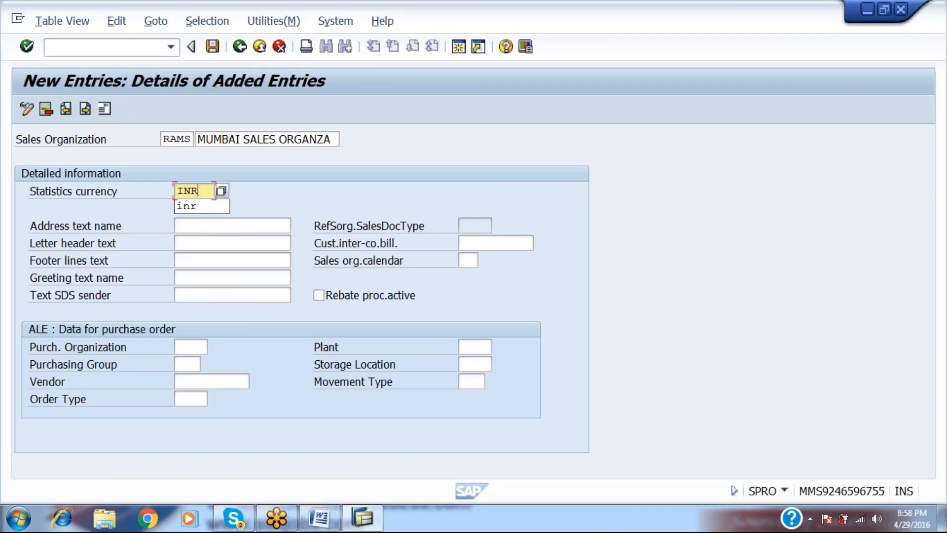
{"action": "key", "text": "Down"}
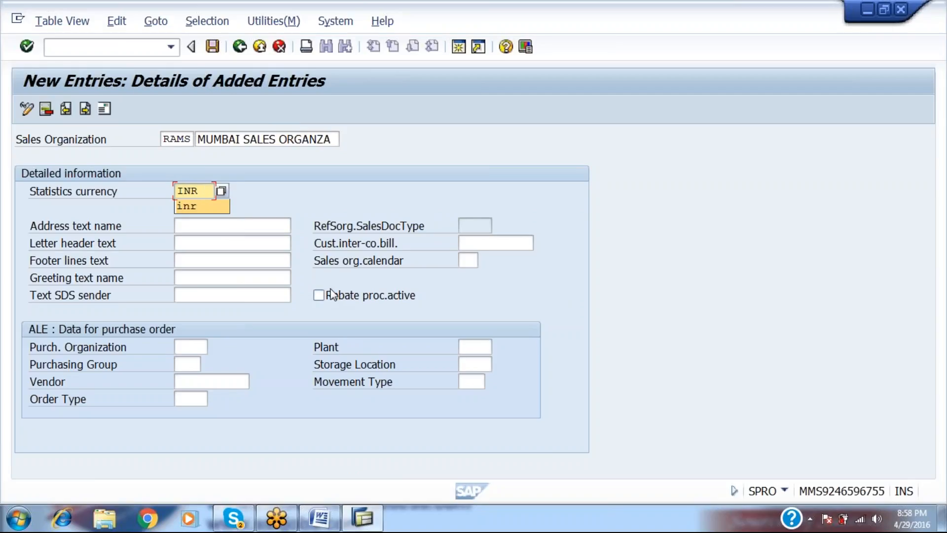
Turn on rebate processing and save RAMS, confirming the currency warning and customizing request.
{"action": "left_click", "coordinate": [325, 301]}
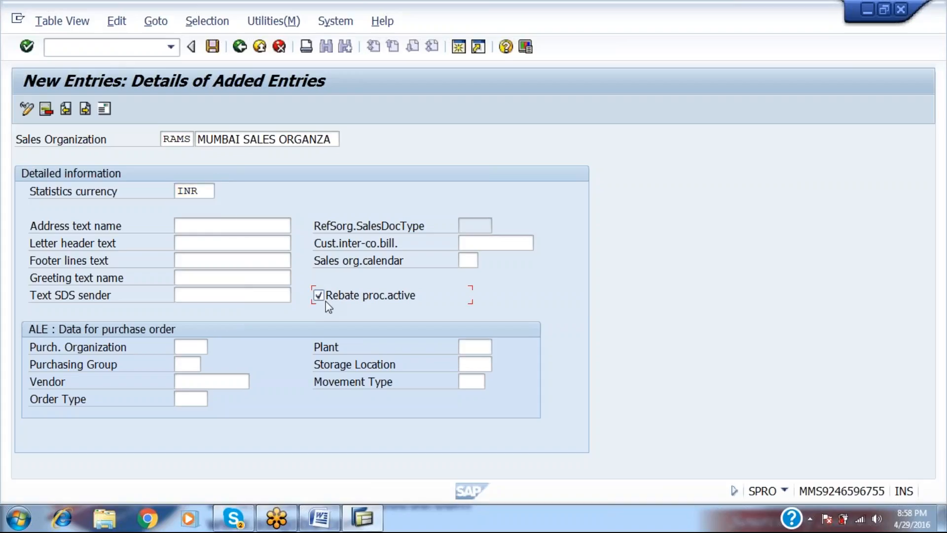
{"action": "left_click", "coordinate": [213, 49]}
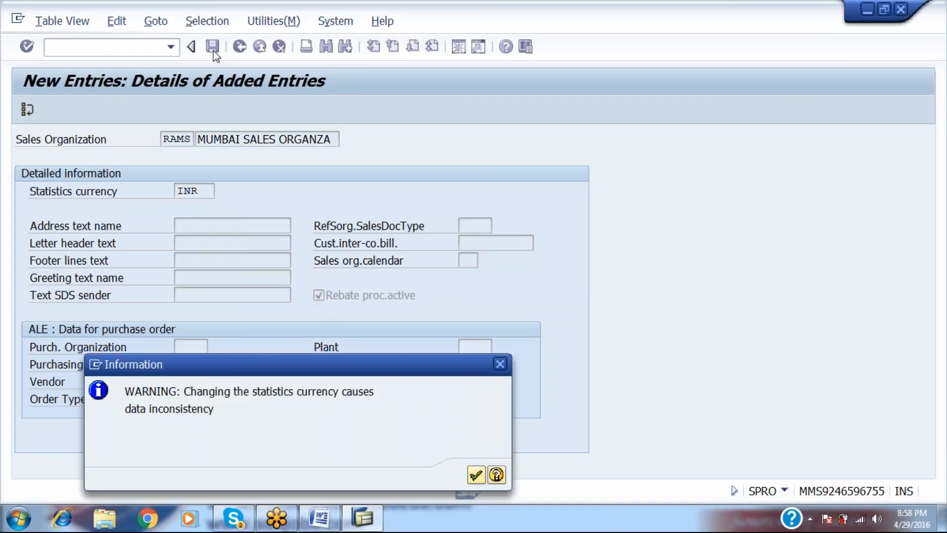
{"action": "key", "text": "Return"}
{"action": "key", "text": "Return"}
{"action": "key", "text": "Return"}
{"action": "type", "text": "I"}
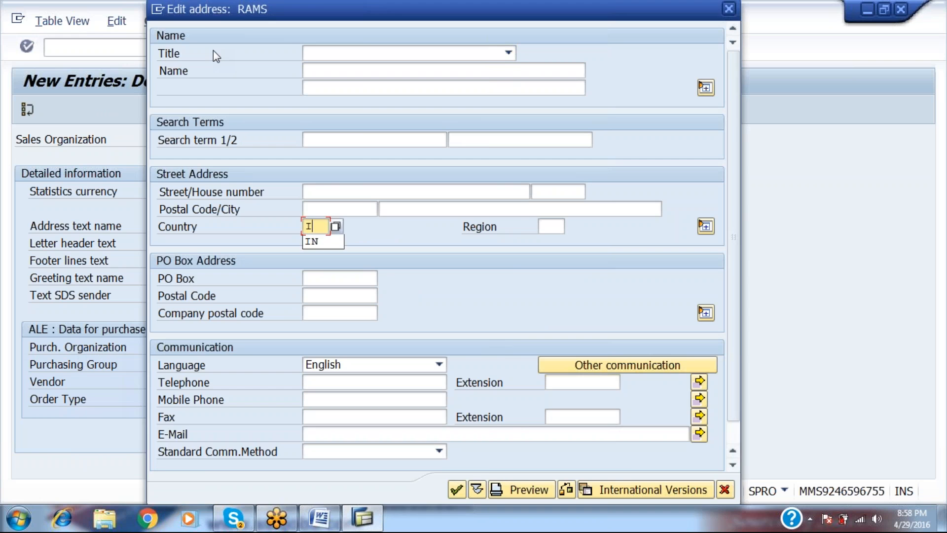
{"action": "type", "text": "AN"}
{"action": "key", "text": "Return"}
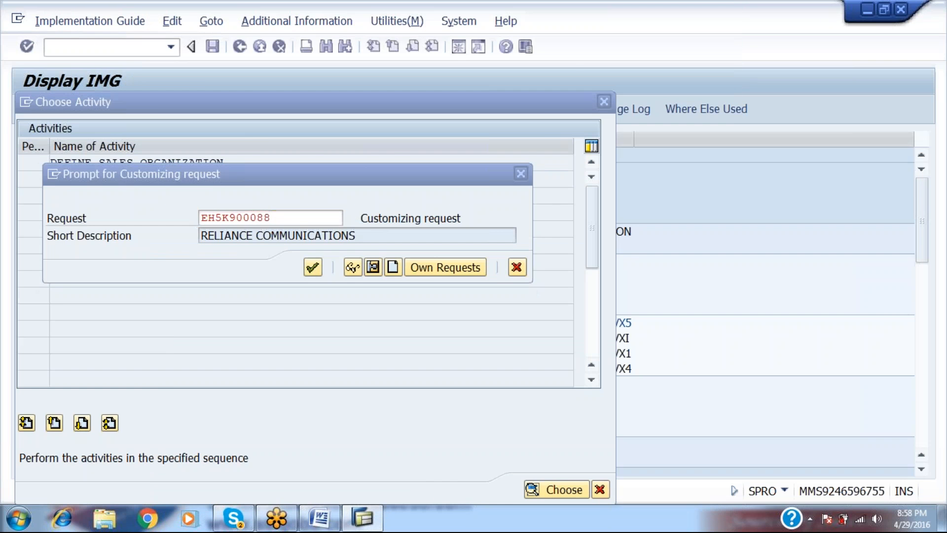
{"action": "key", "text": "Return"}
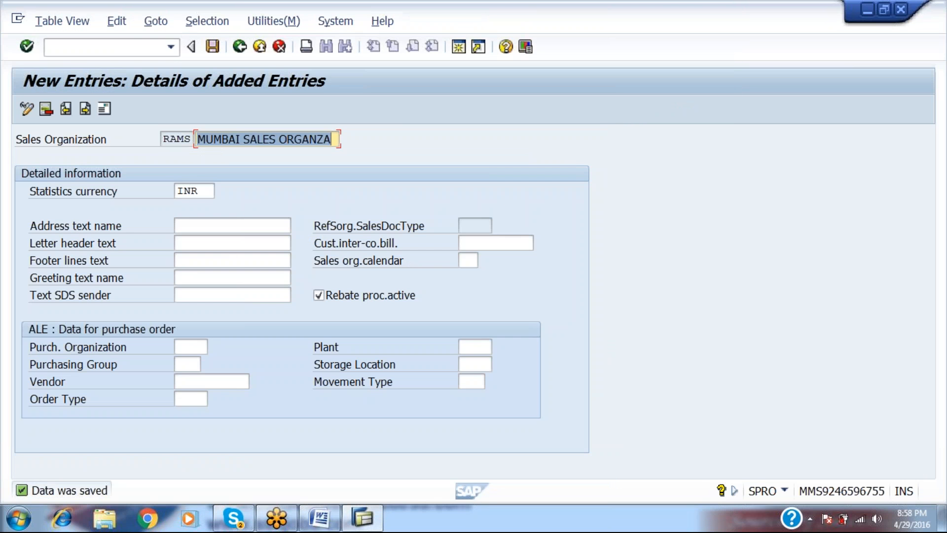
{"action": "key", "text": "alt+Tab"}
{"action": "left_click", "coordinate": [492, 316]}
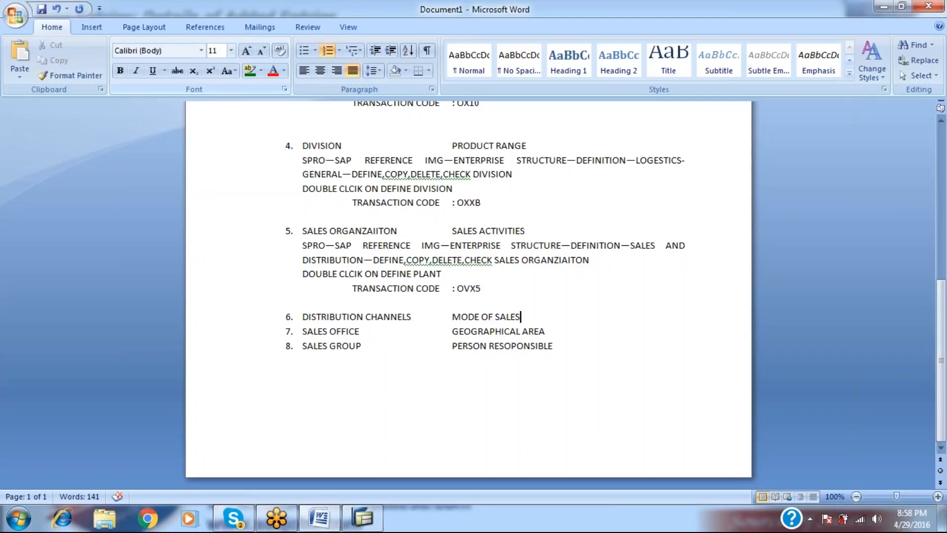
Copy item 5's SPRO path, double-click and transaction code lines under item 6, without list numbers.
{"action": "key", "text": "Return"}
{"action": "key", "text": "BackSpace"}
{"action": "key", "text": "Up"}
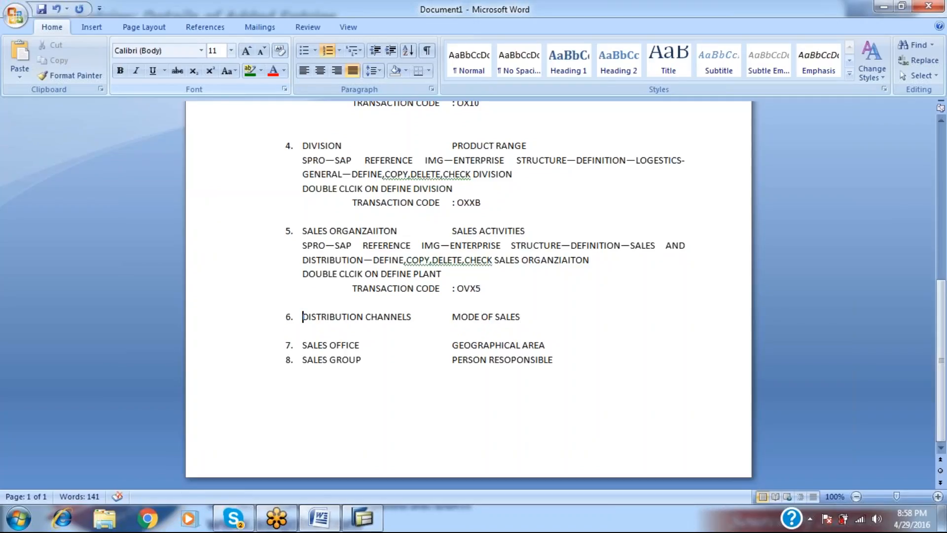
{"action": "key", "text": "Up"}
{"action": "key", "text": "Up"}
{"action": "key", "text": "Up"}
{"action": "key", "text": "Up"}
{"action": "key", "text": "Up"}
{"action": "key", "text": "shift+Down"}
{"action": "key", "text": "shift+Down"}
{"action": "key", "text": "shift+Down"}
{"action": "key", "text": "shift+Down"}
{"action": "key", "text": "ctrl+c"}
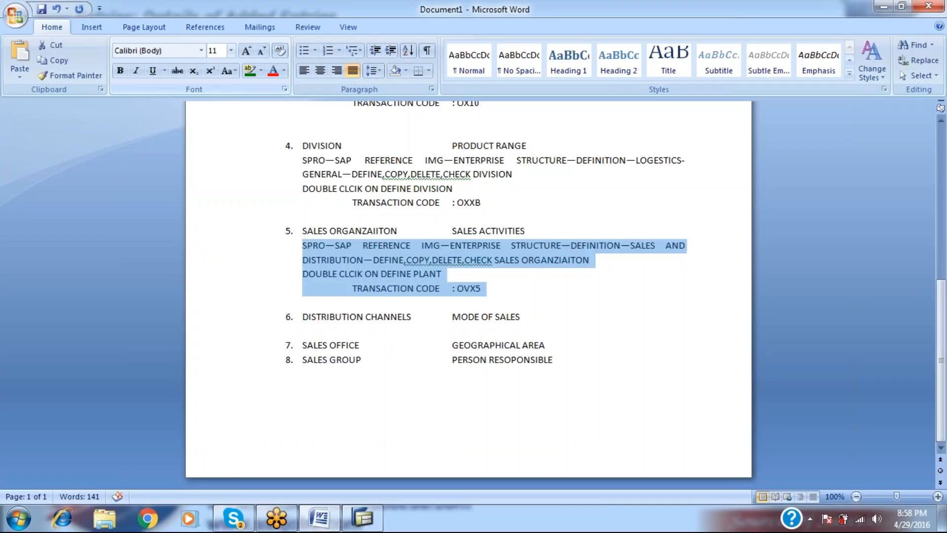
{"action": "key", "text": "Right"}
{"action": "key", "text": "Down"}
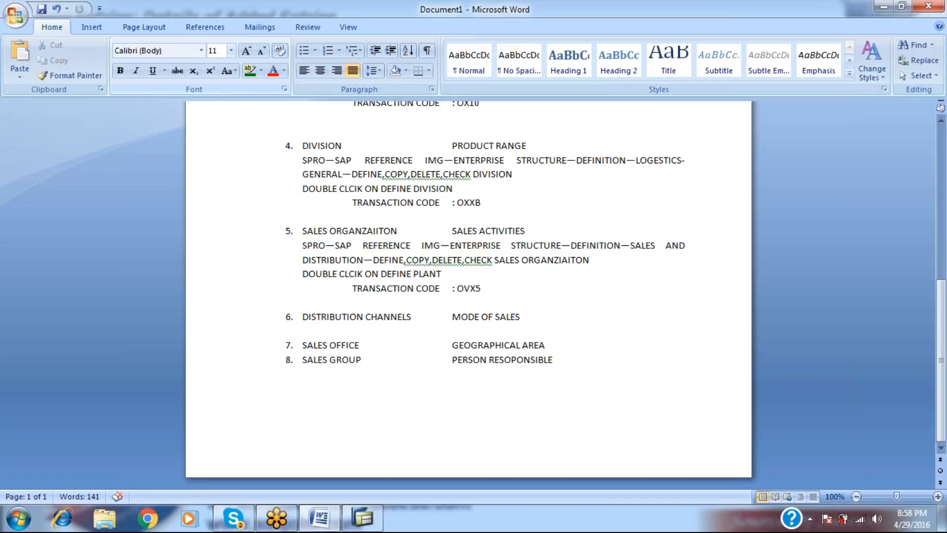
{"action": "key", "text": "ctrl+v"}
{"action": "key", "text": "BackSpace"}
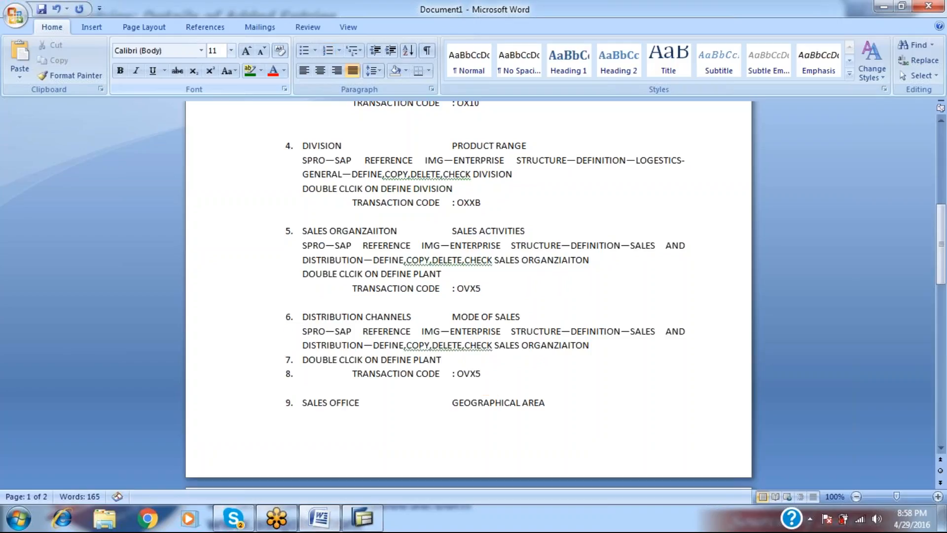
{"action": "key", "text": "Down"}
{"action": "key", "text": "Down"}
{"action": "key", "text": "BackSpace"}
{"action": "key", "text": "Down"}
{"action": "key", "text": "BackSpace"}
Back out of the SAP sales organization screen to the IMG tree, and change OVX5 to OVXI.
{"action": "key", "text": "alt+Tab"}
{"action": "key", "text": "F3"}
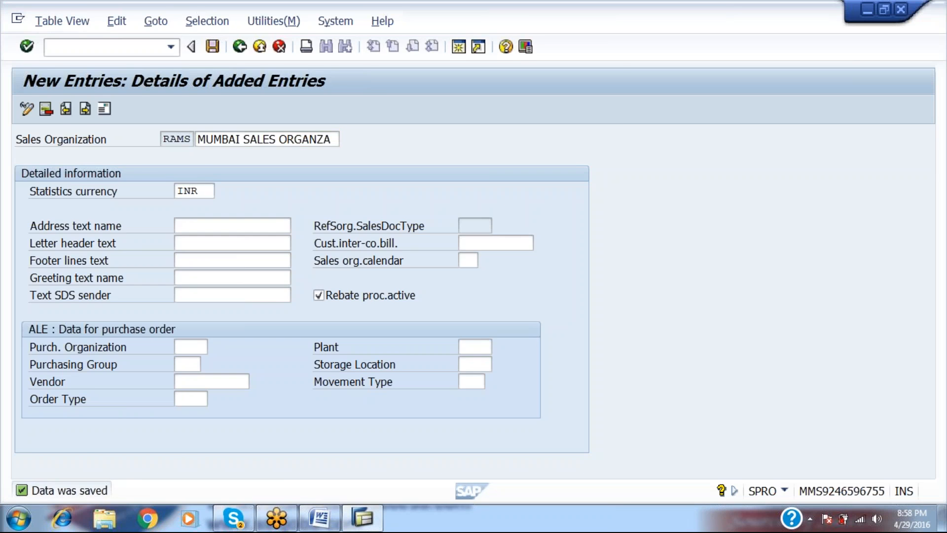
{"action": "key", "text": "F3"}
{"action": "key", "text": "F3"}
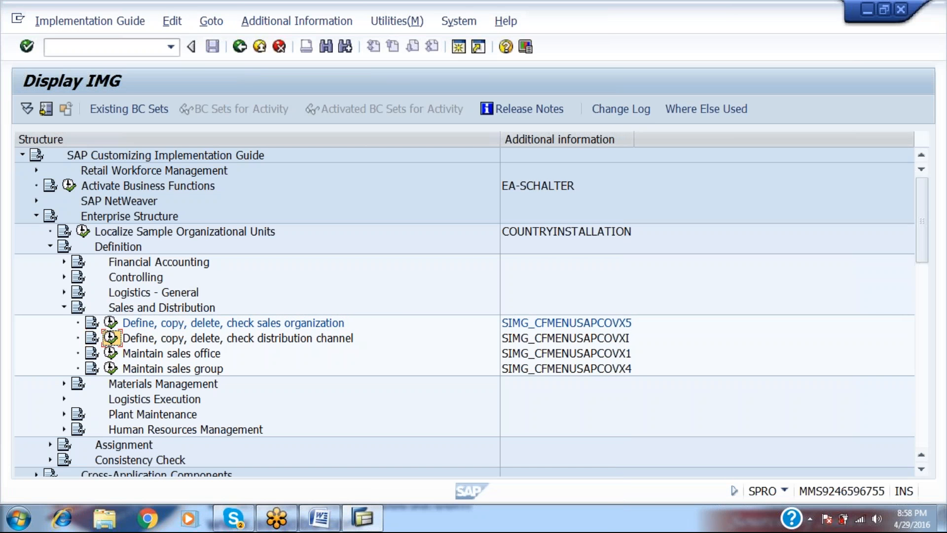
{"action": "key", "text": "alt+Tab"}
{"action": "key", "text": "Right"}
{"action": "key", "text": "Right"}
{"action": "key", "text": "Right"}
{"action": "key", "text": "Right"}
{"action": "key", "text": "Right"}
{"action": "key", "text": "Right"}
{"action": "key", "text": "Right"}
{"action": "key", "text": "Right"}
{"action": "key", "text": "Right"}
{"action": "key", "text": "Right"}
{"action": "key", "text": "Right"}
{"action": "key", "text": "Right"}
{"action": "key", "text": "Right"}
{"action": "key", "text": "Right"}
{"action": "key", "text": "Right"}
{"action": "key", "text": "Right"}
{"action": "key", "text": "Right"}
{"action": "key", "text": "Right"}
{"action": "key", "text": "Right"}
{"action": "key", "text": "Right"}
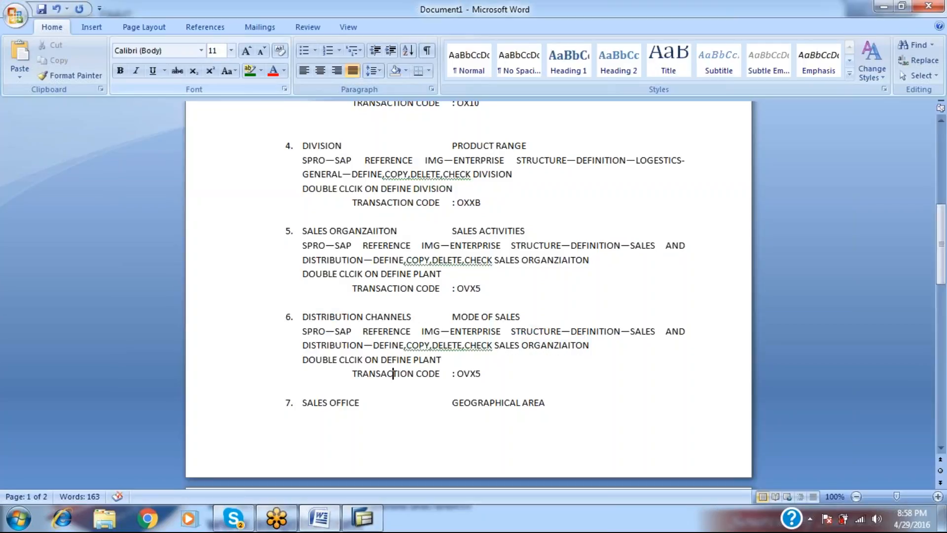
{"action": "key", "text": "BackSpace"}
{"action": "type", "text": "I"}
Replace SALES ORGANZIAITON in item 6's path with DISTRIBUTION CHANNELS.
{"action": "left_click", "coordinate": [499, 345]}
{"action": "key", "text": "BackSpace"}
{"action": "type", "text": "DISTRIB"}
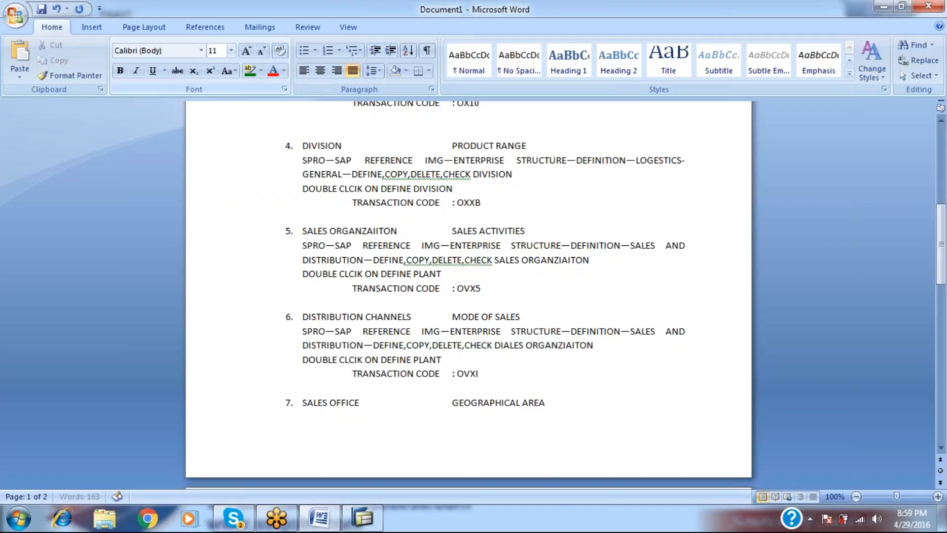
{"action": "type", "text": "UTION CHANNE"}
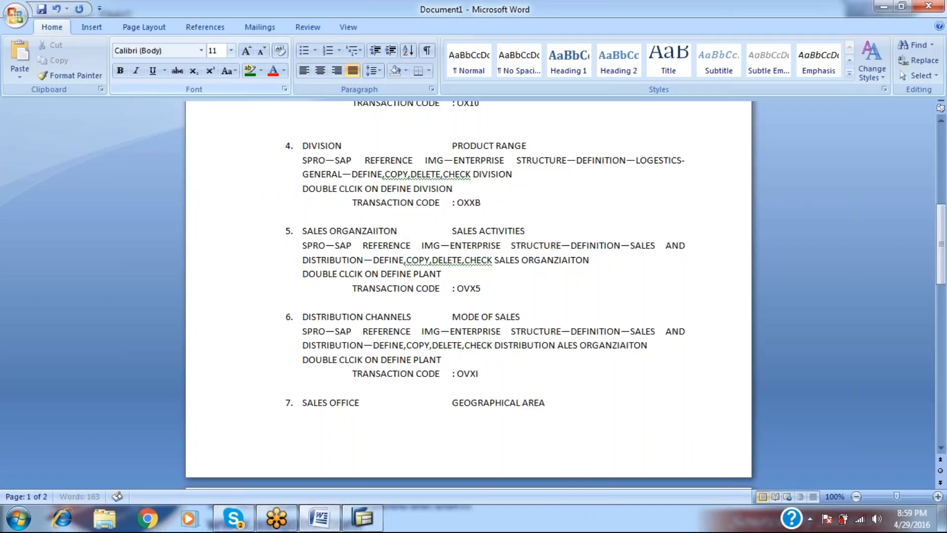
{"action": "type", "text": "LS"}
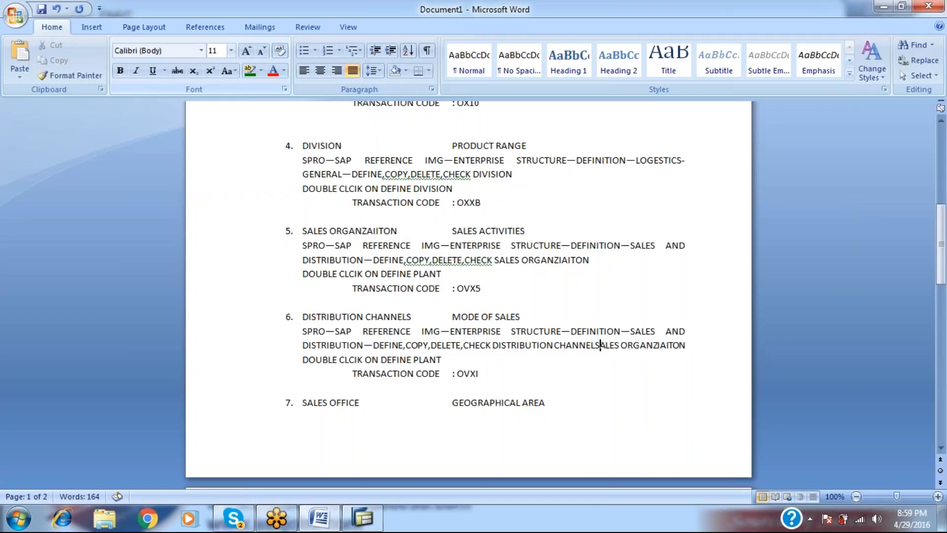
{"action": "key", "text": "shift+Right"}
{"action": "key", "text": "shift+Right"}
{"action": "key", "text": "shift+Right"}
{"action": "key", "text": "shift+Right"}
{"action": "key", "text": "shift+Right"}
{"action": "key", "text": "shift+Right"}
{"action": "key", "text": "shift+Right"}
{"action": "key", "text": "shift+Right"}
{"action": "key", "text": "shift+Right"}
{"action": "key", "text": "shift+Right"}
{"action": "key", "text": "shift+Right"}
{"action": "key", "text": "shift+Right"}
{"action": "key", "text": "shift+Right"}
{"action": "key", "text": "shift+Right"}
{"action": "key", "text": "shift+Right"}
{"action": "key", "text": "shift+Right"}
{"action": "key", "text": "shift+Right"}
{"action": "key", "text": "shift+Right"}
{"action": "key", "text": "shift+Right"}
{"action": "key", "text": "shift+Right"}
{"action": "key", "text": "shift+Right"}
{"action": "key", "text": "shift+Right"}
{"action": "key", "text": "shift+Right"}
{"action": "key", "text": "shift+Right"}
{"action": "key", "text": "shift+Right"}
{"action": "key", "text": "shift+Right"}
{"action": "key", "text": "shift+Right"}
{"action": "key", "text": "shift+Right"}
{"action": "key", "text": "shift+Right"}
{"action": "key", "text": "shift+Right"}
{"action": "key", "text": "shift+Right"}
{"action": "key", "text": "shift+Right"}
{"action": "key", "text": "shift+Right"}
{"action": "key", "text": "shift+Right"}
{"action": "key", "text": "shift+Right"}
{"action": "key", "text": "shift+Right"}
{"action": "key", "text": "shift+Right"}
{"action": "key", "text": "shift+Right"}
{"action": "key", "text": "shift+Right"}
{"action": "key", "text": "shift+Right"}
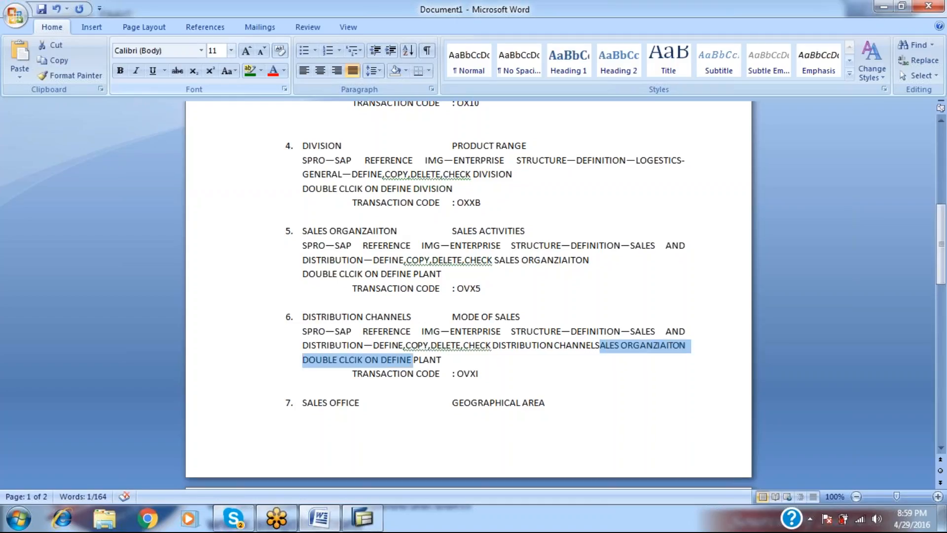
{"action": "key", "text": "shift+Left"}
{"action": "key", "text": "shift+Left"}
{"action": "key", "text": "shift+Left"}
{"action": "key", "text": "shift+Left"}
{"action": "key", "text": "shift+Left"}
{"action": "key", "text": "shift+Left"}
{"action": "key", "text": "shift+Left"}
{"action": "key", "text": "shift+Left"}
{"action": "key", "text": "shift+Left"}
{"action": "key", "text": "shift+Left"}
{"action": "key", "text": "shift+Left"}
{"action": "key", "text": "shift+Left"}
{"action": "key", "text": "shift+Left"}
{"action": "key", "text": "shift+Left"}
{"action": "key", "text": "shift+Left"}
{"action": "key", "text": "shift+Left"}
{"action": "key", "text": "shift+Left"}
{"action": "key", "text": "shift+Left"}
{"action": "key", "text": "shift+Left"}
{"action": "key", "text": "shift+Left"}
{"action": "key", "text": "shift+Left"}
{"action": "key", "text": "shift+Left"}
{"action": "key", "text": "shift+Left"}
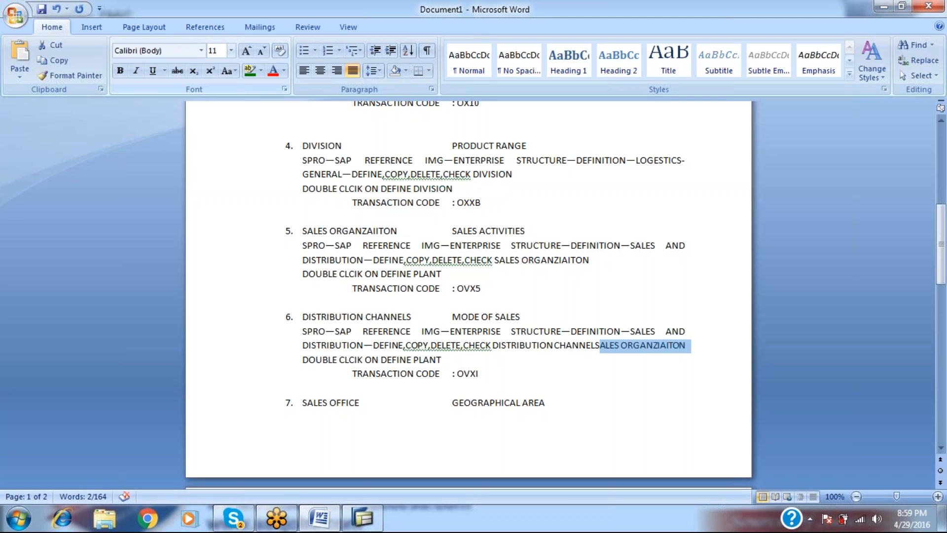
{"action": "key", "text": "Delete"}
{"action": "key", "text": "alt+Tab"}
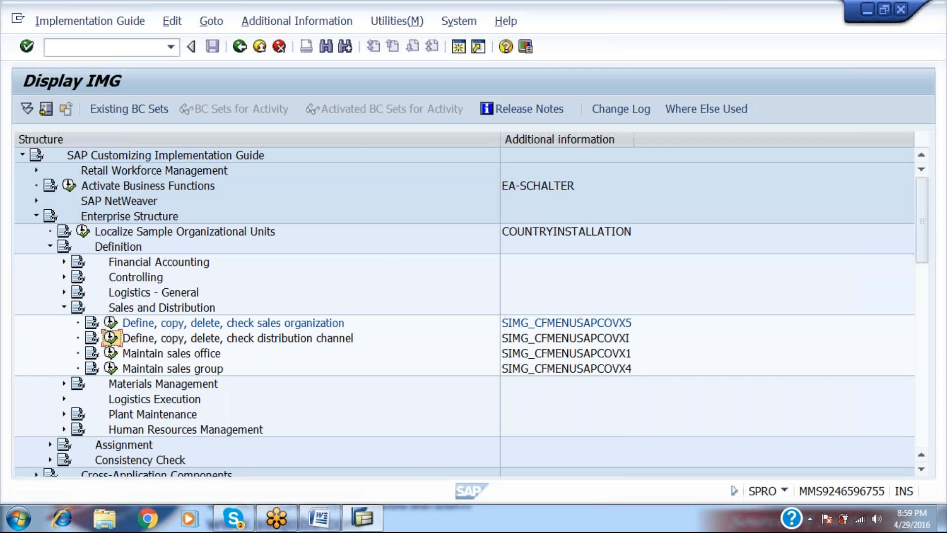
{"action": "key", "text": "alt+Tab"}
{"action": "type", "text": "S"}
{"action": "key", "text": "Return"}
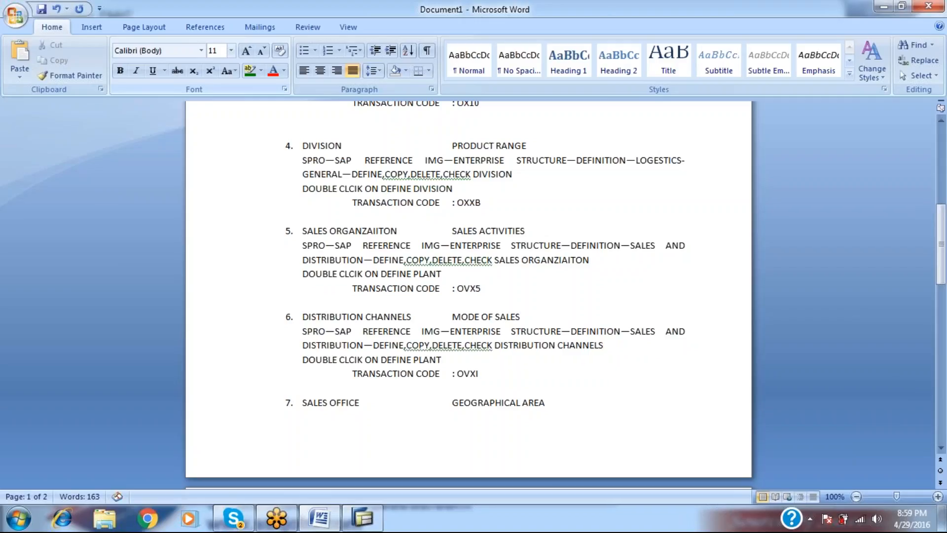
Replace PLANT on the double-click line with DISTRIBUTION CHANNELS, keeping OVXI on its own line.
{"action": "key", "text": "Right"}
{"action": "key", "text": "Right"}
{"action": "key", "text": "Right"}
{"action": "key", "text": "Right"}
{"action": "key", "text": "Right"}
{"action": "key", "text": "Right"}
{"action": "key", "text": "Right"}
{"action": "key", "text": "Right"}
{"action": "key", "text": "Right"}
{"action": "key", "text": "Right"}
{"action": "key", "text": "Right"}
{"action": "key", "text": "Right"}
{"action": "key", "text": "Right"}
{"action": "key", "text": "Right"}
{"action": "key", "text": "Right"}
{"action": "key", "text": "Right"}
{"action": "key", "text": "Right"}
{"action": "key", "text": "Right"}
{"action": "key", "text": "Right"}
{"action": "key", "text": "Right"}
{"action": "key", "text": "Right"}
{"action": "key", "text": "Right"}
{"action": "key", "text": "Right"}
{"action": "type", "text": "DISTRIBUTION"}
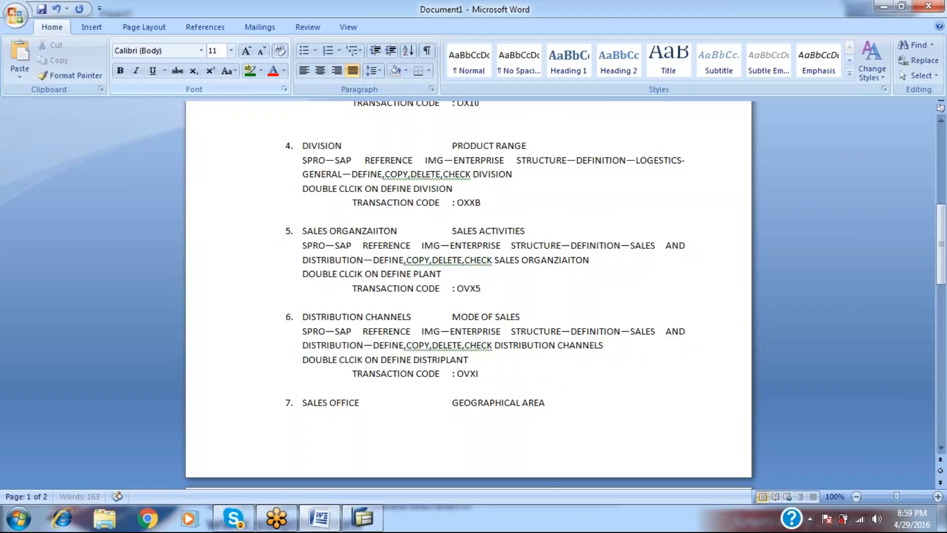
{"action": "type", "text": " CHA"}
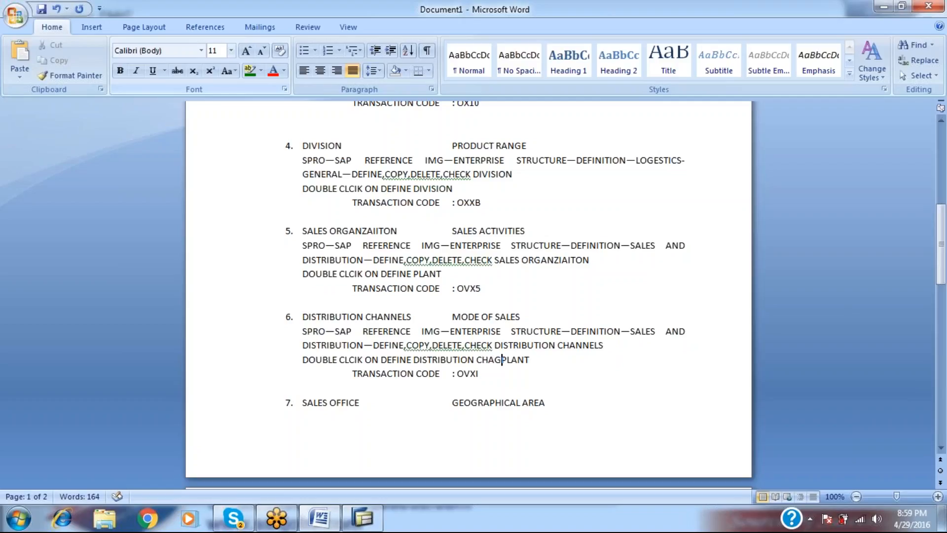
{"action": "type", "text": "NNELS"}
{"action": "key", "text": "shift+Right"}
{"action": "key", "text": "shift+Right"}
{"action": "key", "text": "shift+Right"}
{"action": "key", "text": "shift+Right"}
{"action": "key", "text": "shift+Right"}
{"action": "key", "text": "shift+Right"}
{"action": "key", "text": "shift+Right"}
{"action": "key", "text": "shift+Right"}
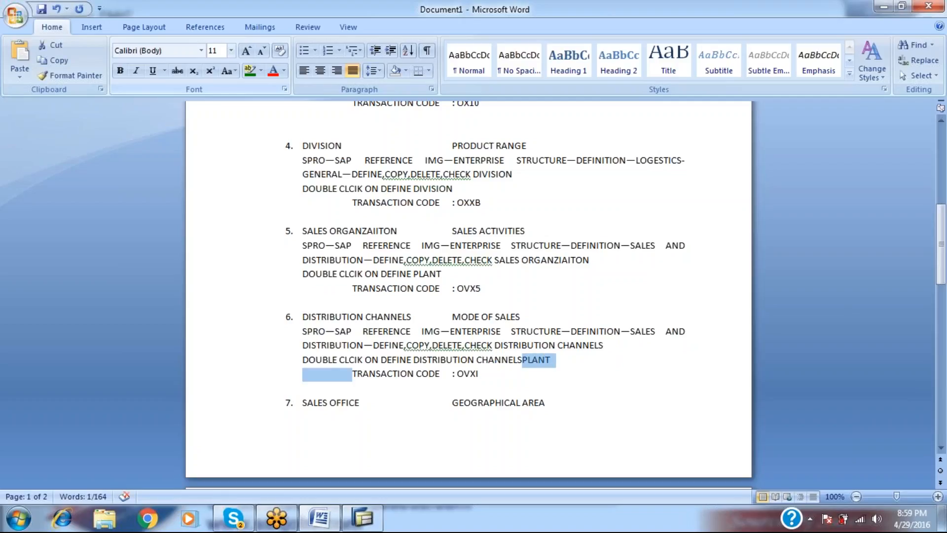
{"action": "key", "text": "shift+Left"}
{"action": "key", "text": "shift+Left"}
{"action": "key", "text": "Delete"}
{"action": "key", "text": "Delete"}
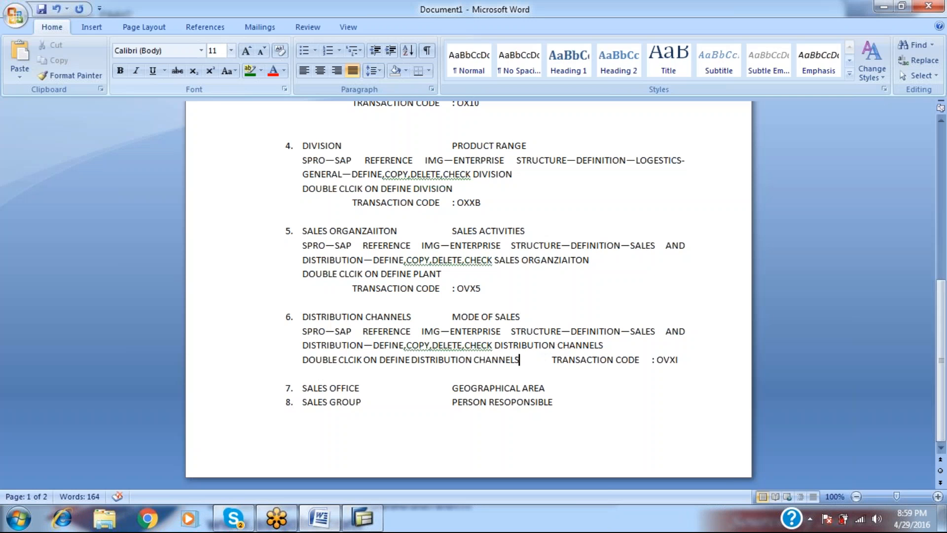
{"action": "key", "text": "Return"}
{"action": "key", "text": "alt+Tab"}
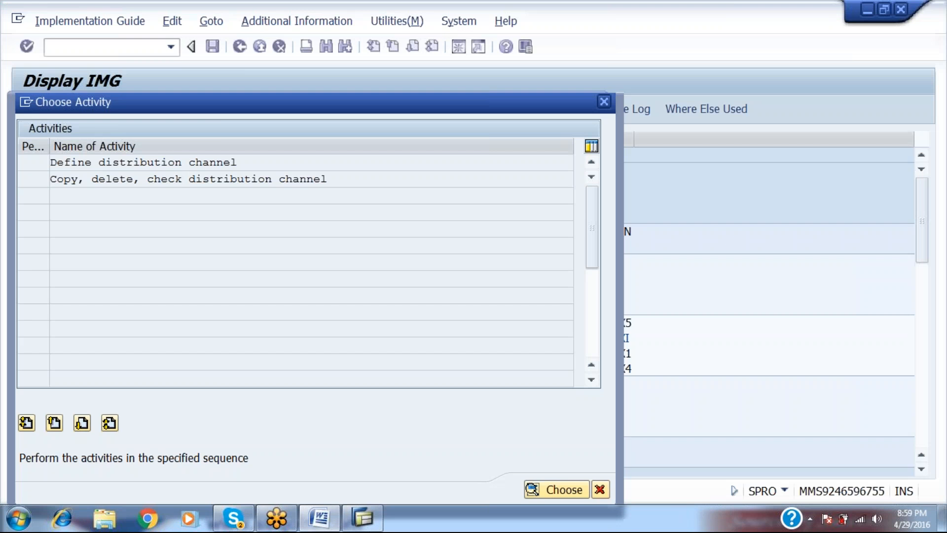
In Define distribution channel, enter RA DISTRIBUTORS--RAMP and RB WHOLE SALERS--RAMP, then save under a customizing request.
{"action": "double_click", "coordinate": [218, 162]}
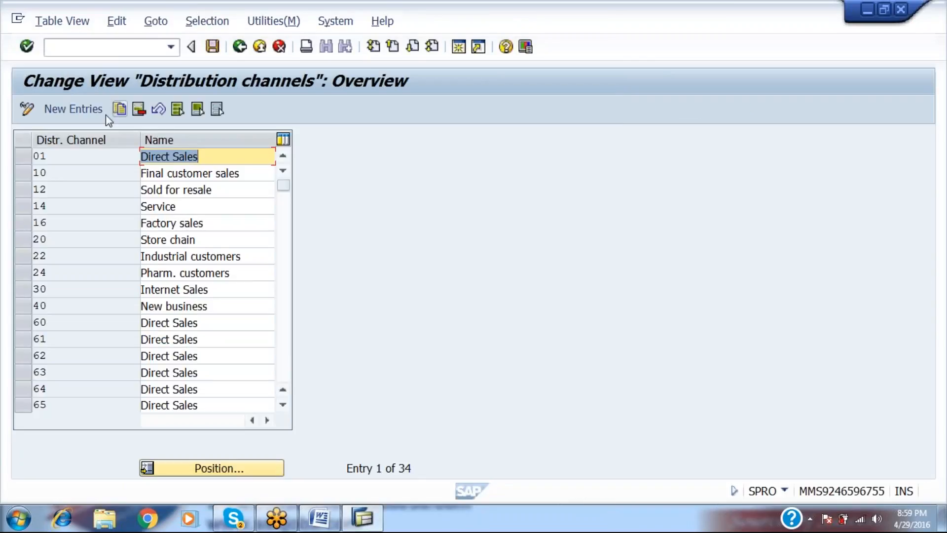
{"action": "left_click", "coordinate": [100, 107]}
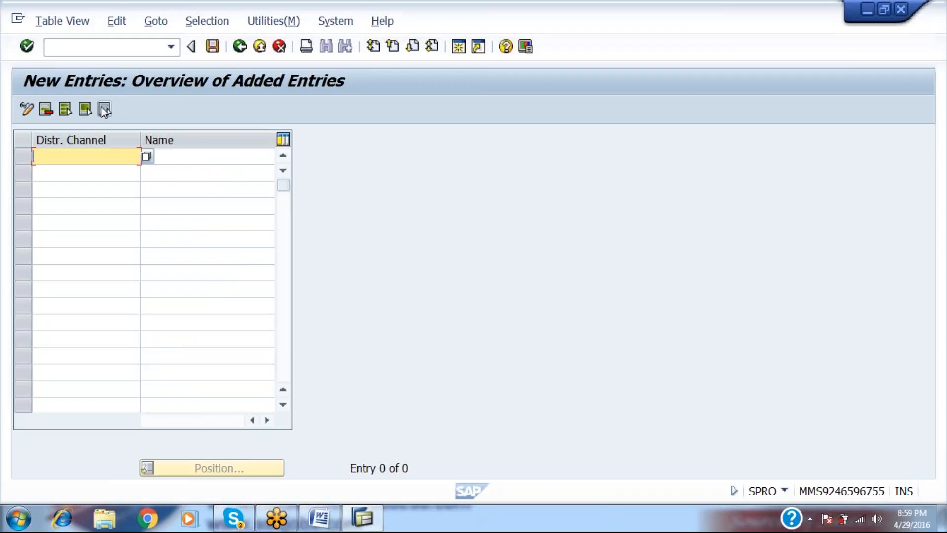
{"action": "type", "text": "RA"}
{"action": "key", "text": "Tab"}
{"action": "type", "text": "DISTRIB"}
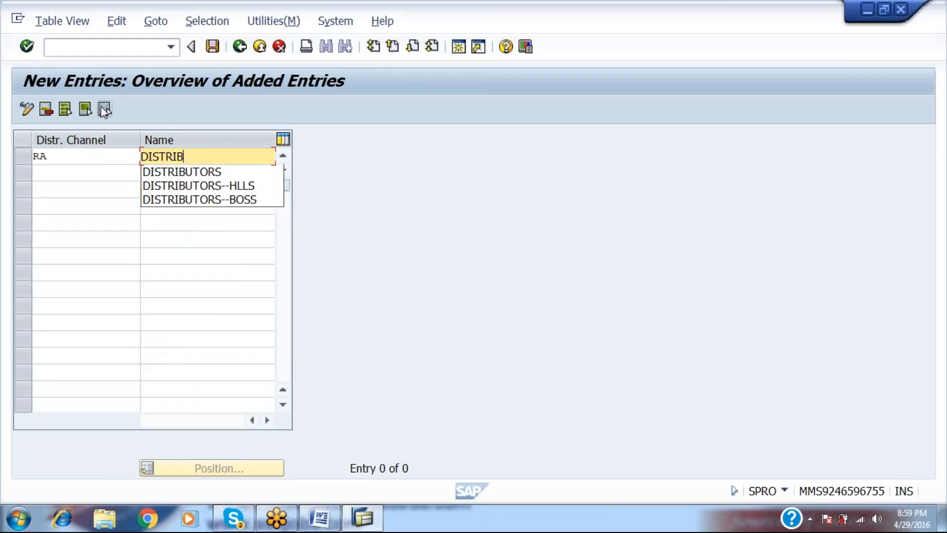
{"action": "type", "text": "UTORS--"}
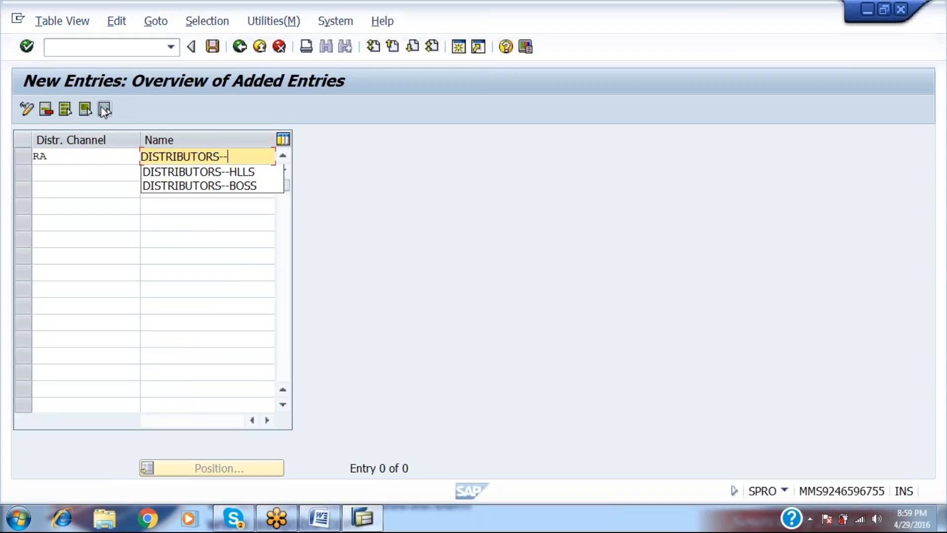
{"action": "type", "text": "RAMP"}
{"action": "key", "text": "Tab"}
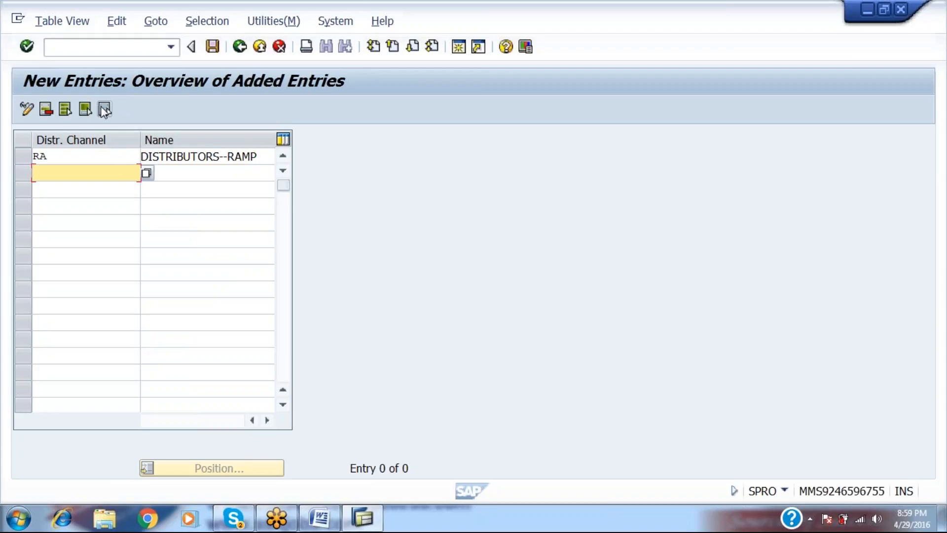
{"action": "type", "text": "RB"}
{"action": "key", "text": "Tab"}
{"action": "type", "text": "WHOLE SALERS"}
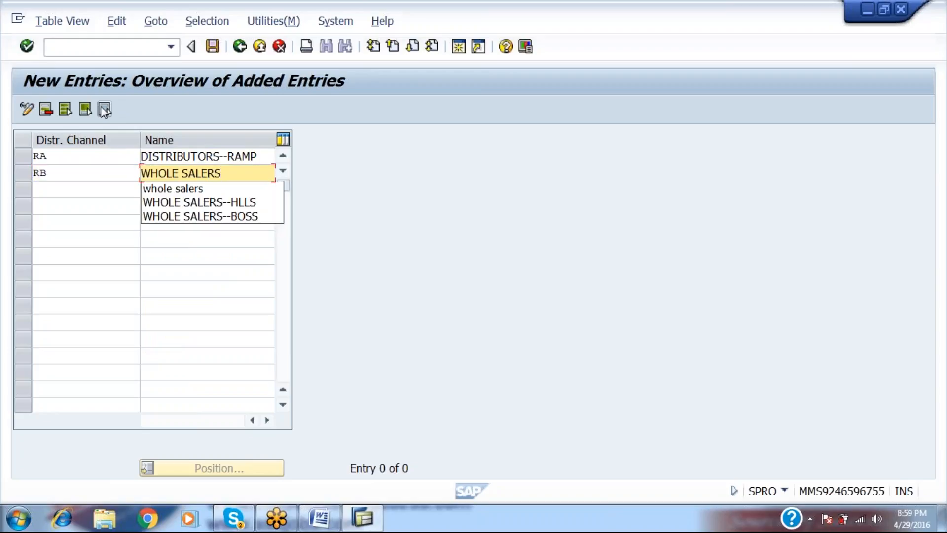
{"action": "type", "text": "--RAMP"}
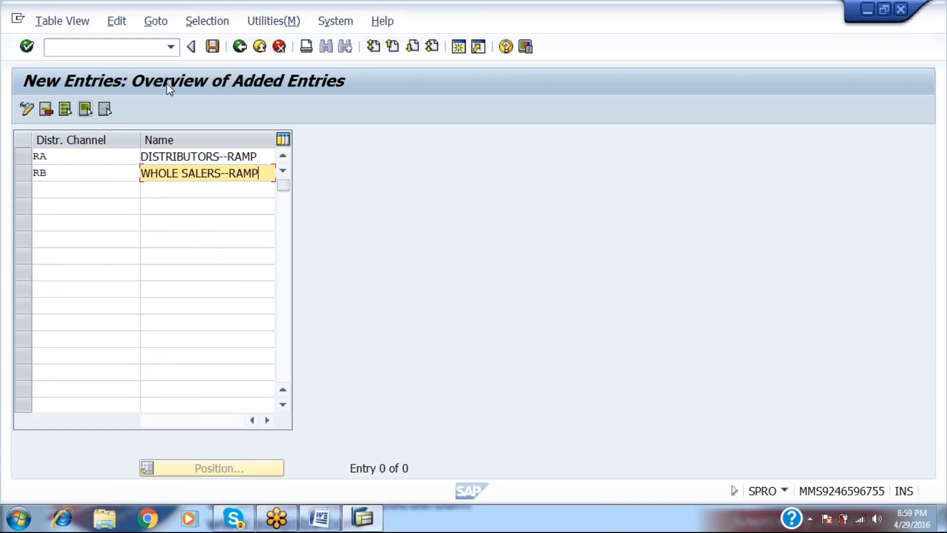
{"action": "left_click", "coordinate": [212, 50]}
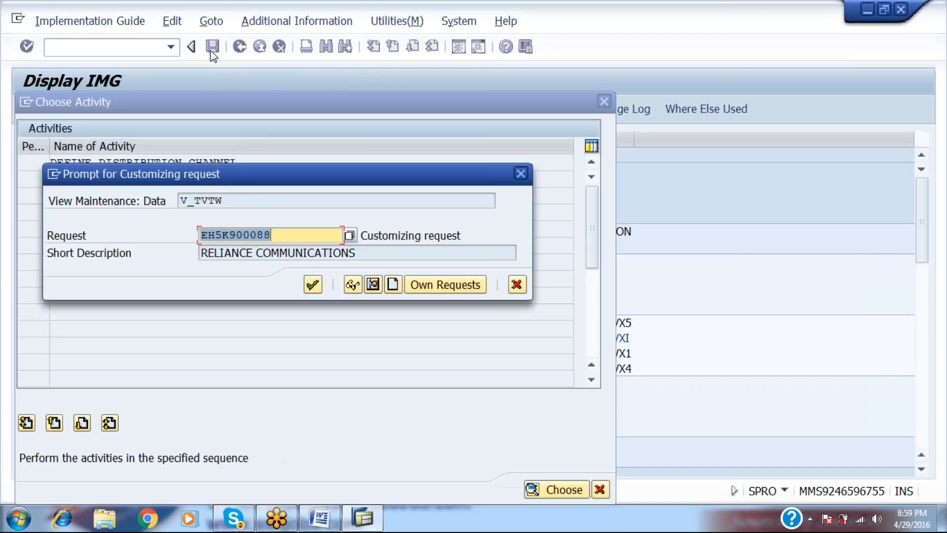
{"action": "key", "text": "Return"}
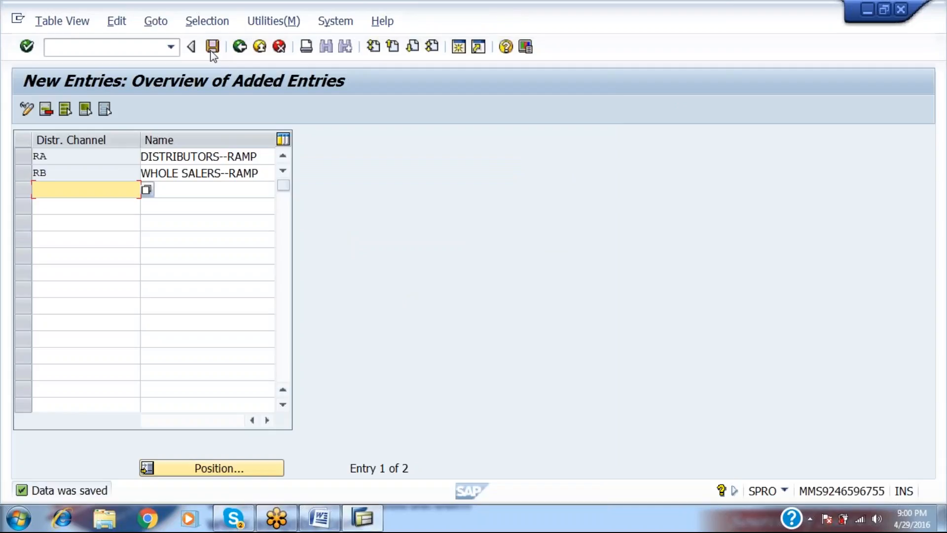
{"action": "key", "text": "alt+Tab"}
Copy item 6's SPRO path, double-click and OVXI lines.
{"action": "key", "text": "Down"}
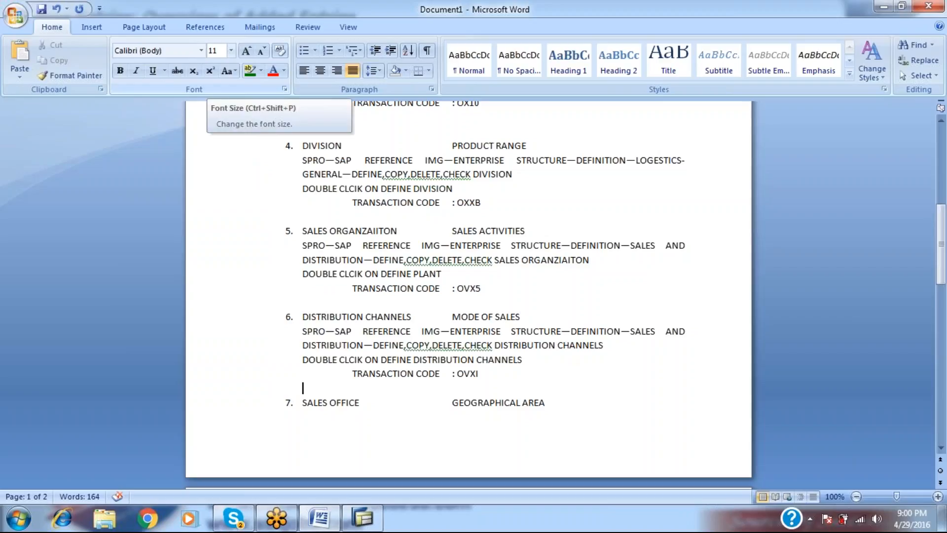
{"action": "key", "text": "Down"}
{"action": "key", "text": "Up"}
{"action": "key", "text": "Up"}
{"action": "key", "text": "Up"}
{"action": "key", "text": "Up"}
{"action": "key", "text": "Up"}
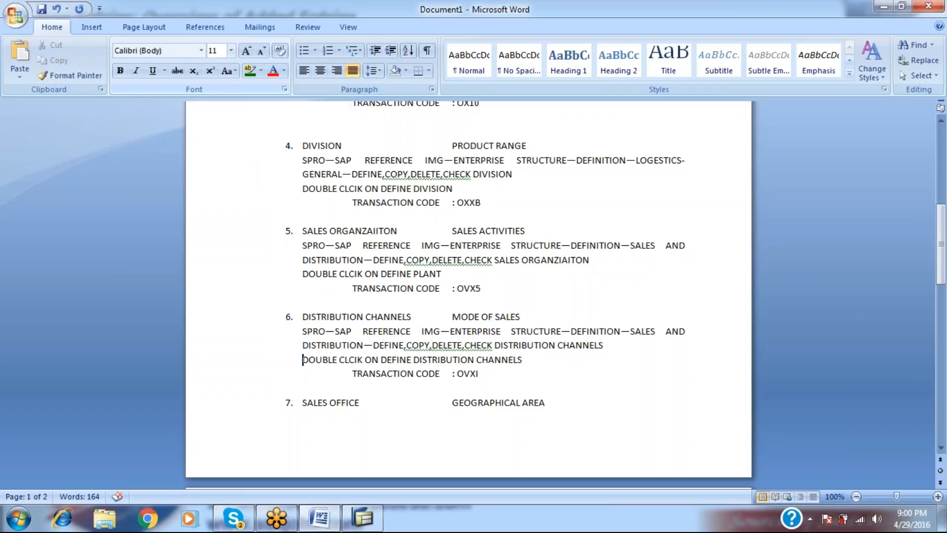
{"action": "key", "text": "shift+Down"}
{"action": "key", "text": "shift+Down"}
{"action": "key", "text": "shift+Down"}
{"action": "key", "text": "shift+Down"}
{"action": "key", "text": "ctrl+c"}
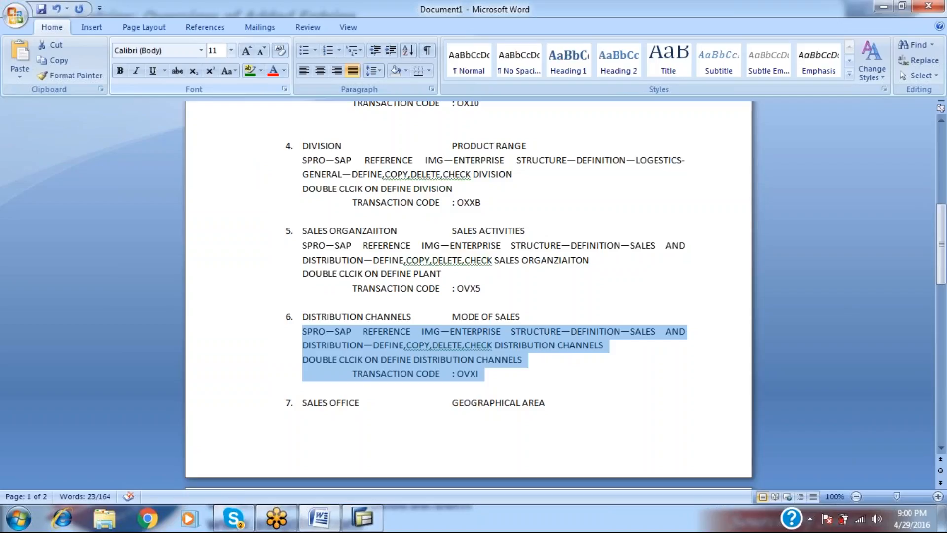
{"action": "key", "text": "Down"}
{"action": "key", "text": "Up"}
{"action": "key", "text": "Right"}
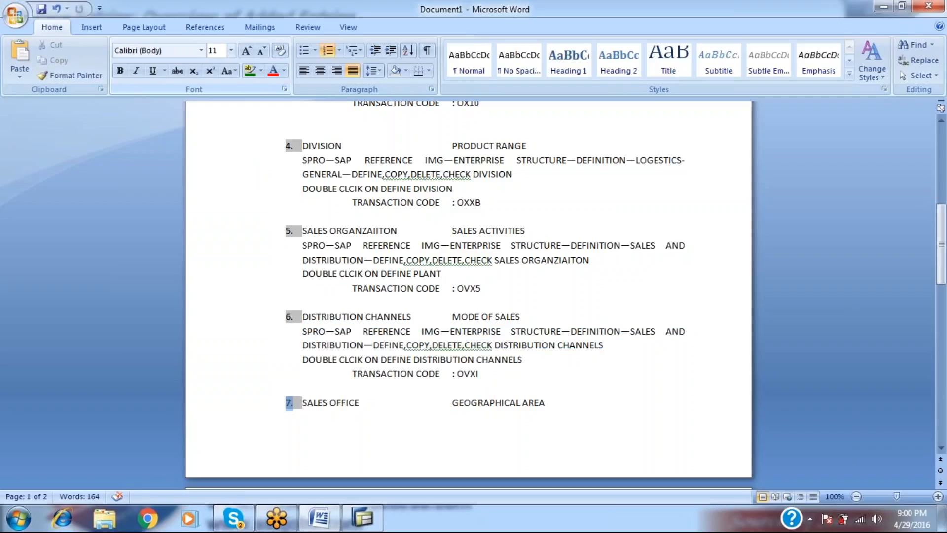
{"action": "key", "text": "Right"}
{"action": "key", "text": "Left"}
{"action": "key", "text": "Left"}
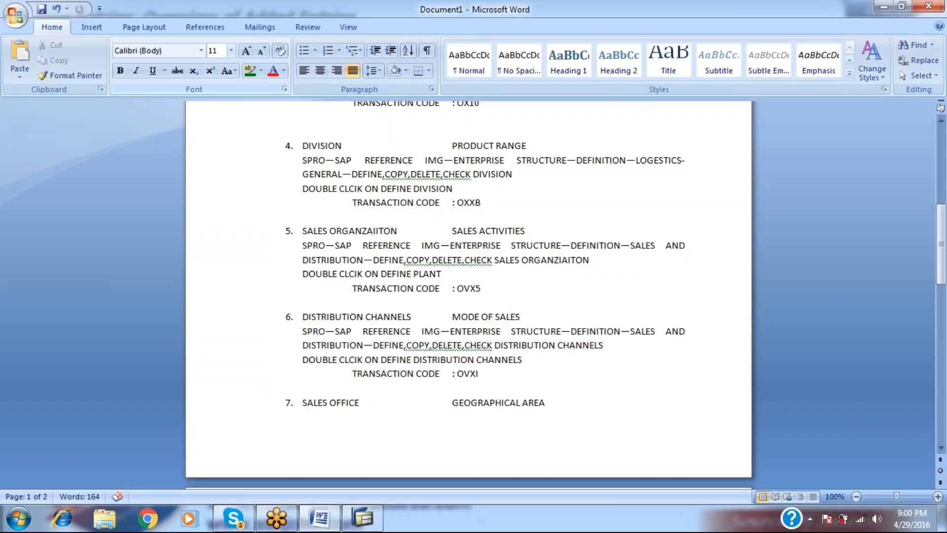
Move item 7 SALES OFFICE onto page 2 and paste item 6's lines beneath it.
{"action": "key", "text": "ctrl+Return"}
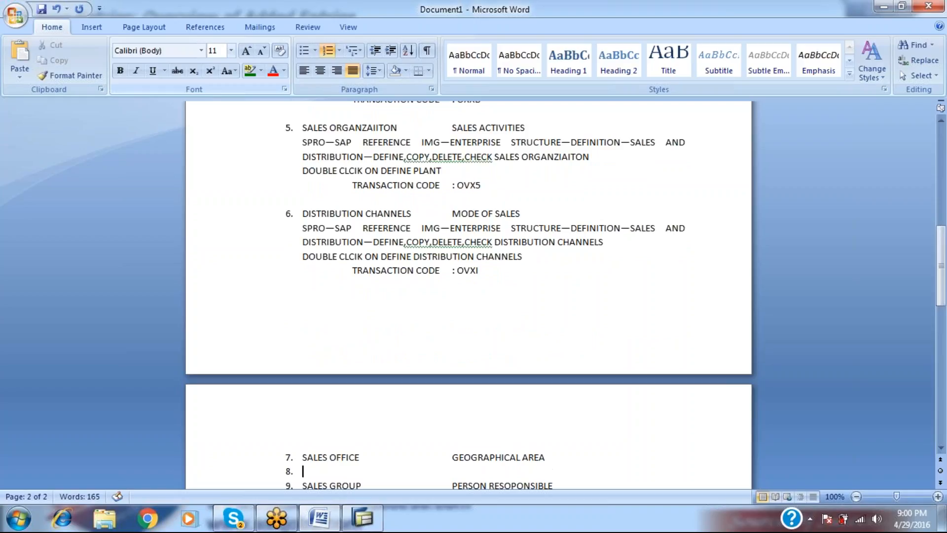
{"action": "key", "text": "BackSpace"}
{"action": "key", "text": "BackSpace"}
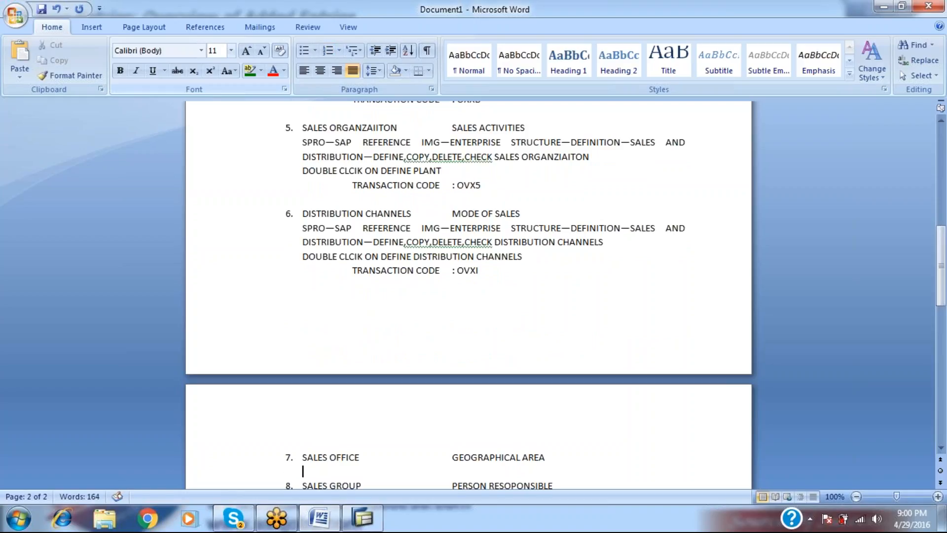
{"action": "key", "text": "Return"}
{"action": "key", "text": "Return"}
{"action": "key", "text": "Up"}
{"action": "key", "text": "Up"}
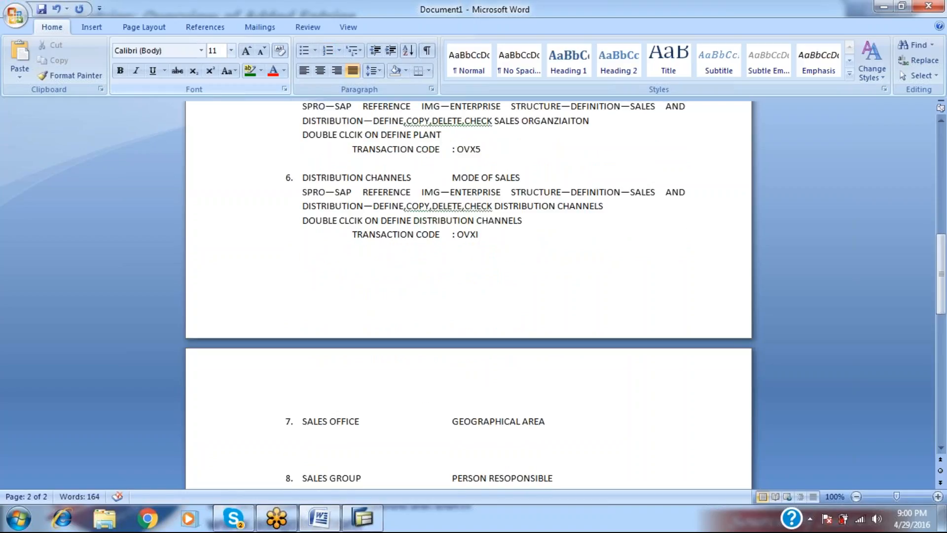
{"action": "key", "text": "ctrl+v"}
Strip the list numbers from the pasted path, DOUBLE CLCIK and transaction code lines.
{"action": "left_click", "coordinate": [231, 50]}
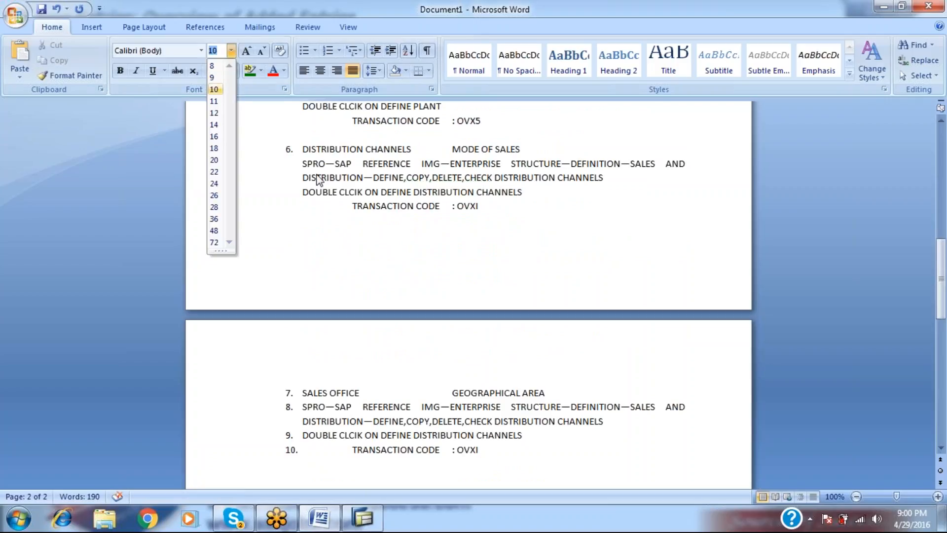
{"action": "left_click", "coordinate": [296, 412]}
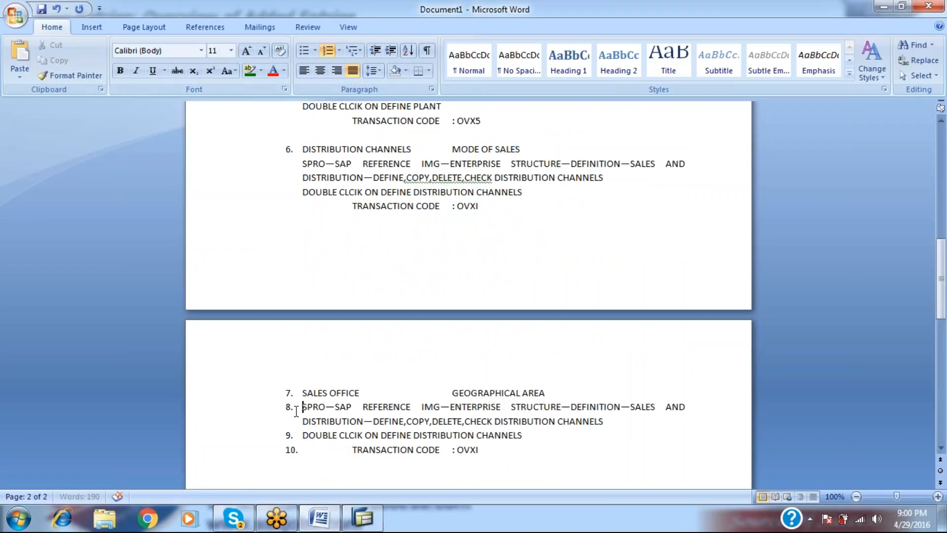
{"action": "key", "text": "BackSpace"}
{"action": "key", "text": "Down"}
{"action": "key", "text": "Down"}
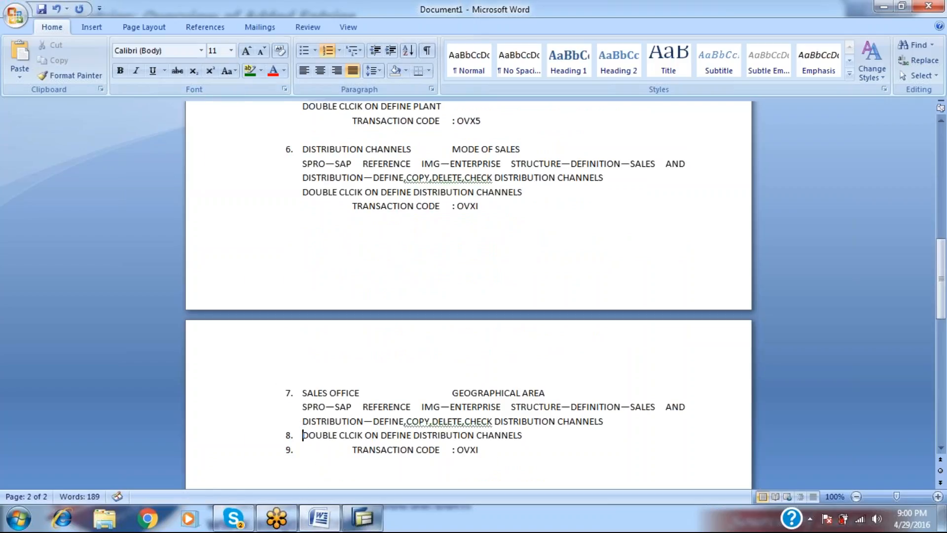
{"action": "key", "text": "BackSpace"}
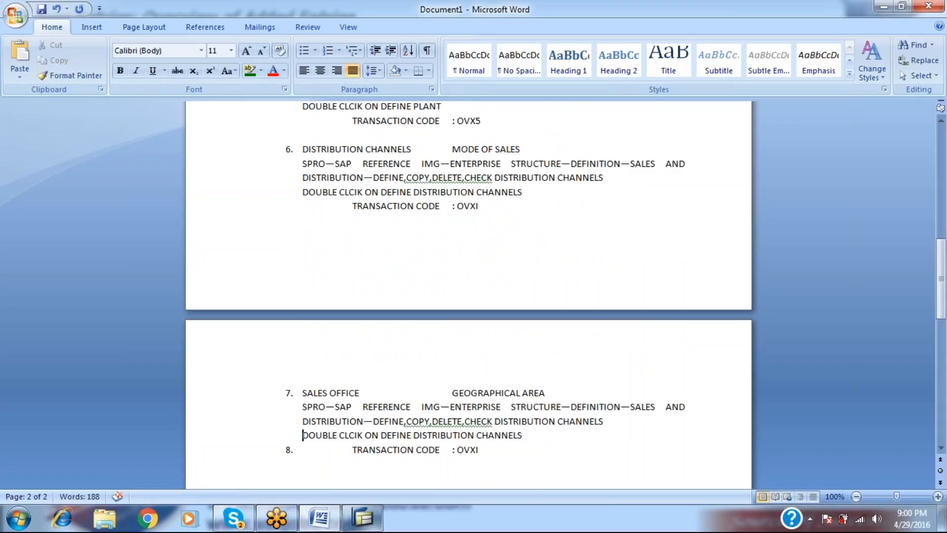
{"action": "key", "text": "Right"}
{"action": "key", "text": "Right"}
{"action": "key", "text": "Right"}
{"action": "key", "text": "Right"}
{"action": "key", "text": "Right"}
{"action": "key", "text": "Right"}
{"action": "key", "text": "Right"}
{"action": "key", "text": "Right"}
{"action": "key", "text": "Right"}
{"action": "key", "text": "Right"}
{"action": "key", "text": "Right"}
{"action": "key", "text": "Right"}
{"action": "key", "text": "Right"}
{"action": "key", "text": "Right"}
{"action": "key", "text": "Right"}
{"action": "key", "text": "Right"}
{"action": "key", "text": "Right"}
{"action": "key", "text": "Right"}
{"action": "key", "text": "Right"}
{"action": "key", "text": "Right"}
{"action": "key", "text": "Right"}
{"action": "key", "text": "Right"}
{"action": "key", "text": "Right"}
{"action": "key", "text": "Down"}
{"action": "key", "text": "Left"}
{"action": "key", "text": "Left"}
{"action": "key", "text": "Left"}
{"action": "key", "text": "Left"}
{"action": "key", "text": "Left"}
{"action": "key", "text": "Left"}
{"action": "key", "text": "Left"}
{"action": "key", "text": "Left"}
{"action": "key", "text": "Left"}
{"action": "key", "text": "Left"}
{"action": "key", "text": "Left"}
{"action": "key", "text": "Left"}
{"action": "key", "text": "Left"}
{"action": "key", "text": "Left"}
{"action": "key", "text": "Left"}
{"action": "key", "text": "Left"}
{"action": "key", "text": "Left"}
{"action": "key", "text": "Left"}
{"action": "key", "text": "Left"}
{"action": "key", "text": "Left"}
{"action": "key", "text": "Left"}
{"action": "key", "text": "Left"}
{"action": "key", "text": "Left"}
{"action": "key", "text": "BackSpace"}
{"action": "key", "text": "alt+Tab"}
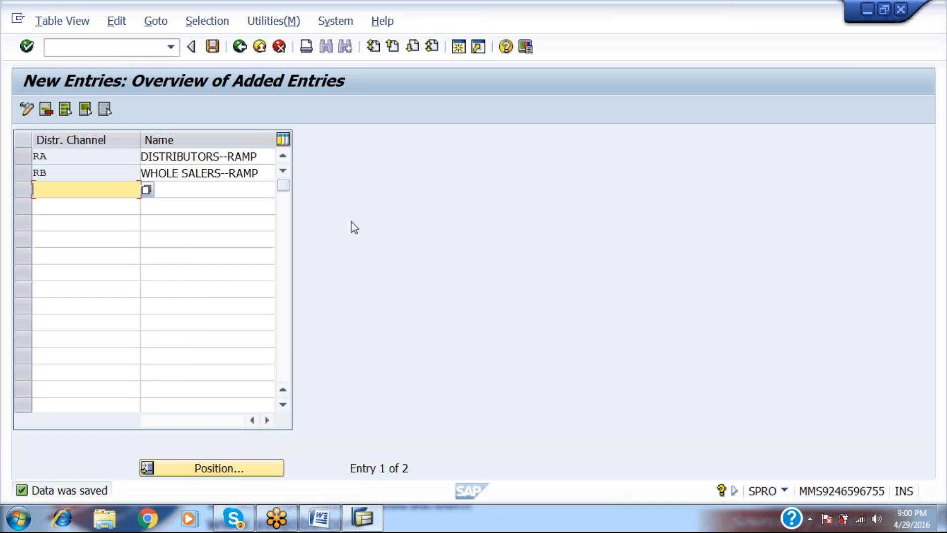
Return SAP to the IMG tree and end item 7's path with MAINTAIN SALES OFFICE.
{"action": "key", "text": "F3"}
{"action": "key", "text": "F3"}
{"action": "key", "text": "F3"}
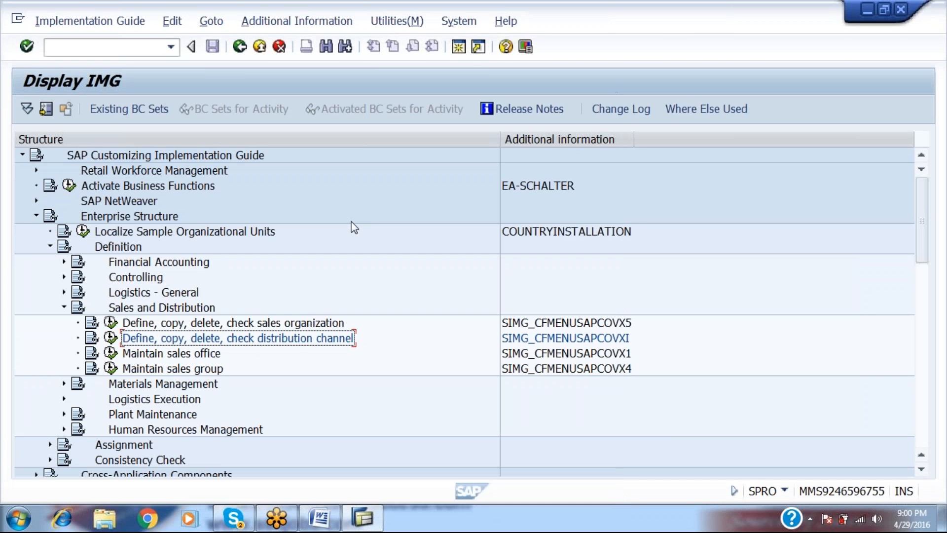
{"action": "key", "text": "alt+Tab"}
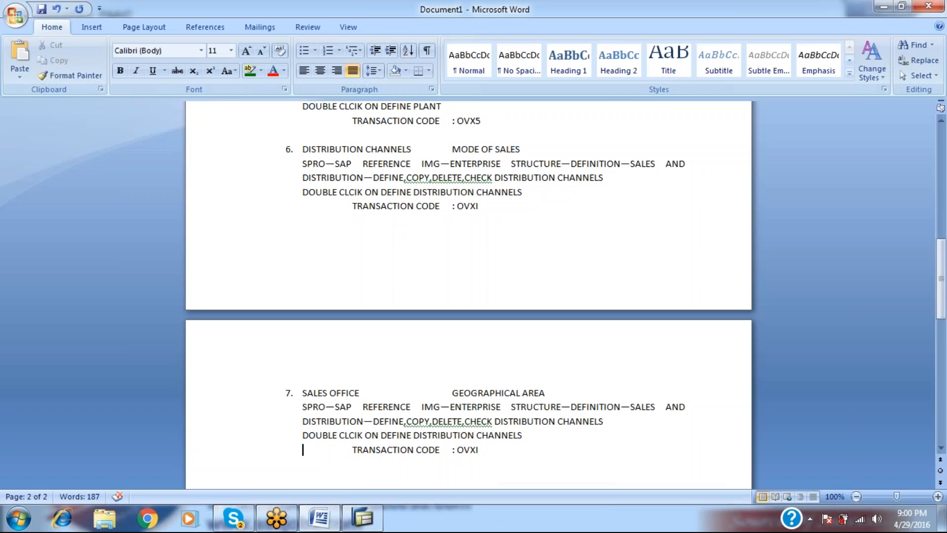
{"action": "left_click_drag", "start_coordinate": [530, 438], "coordinate": [363, 406]}
{"action": "left_click_drag", "start_coordinate": [370, 442], "coordinate": [374, 421]}
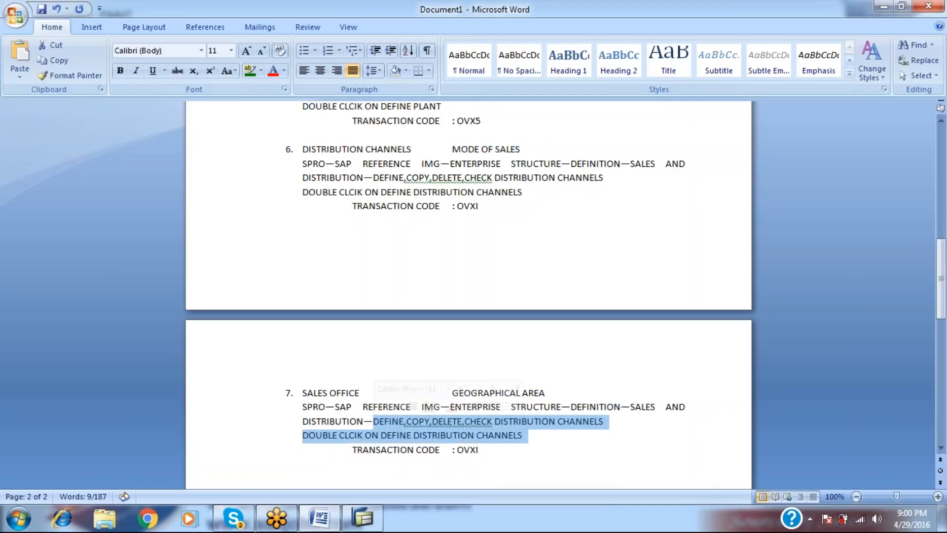
{"action": "key", "text": "BackSpace"}
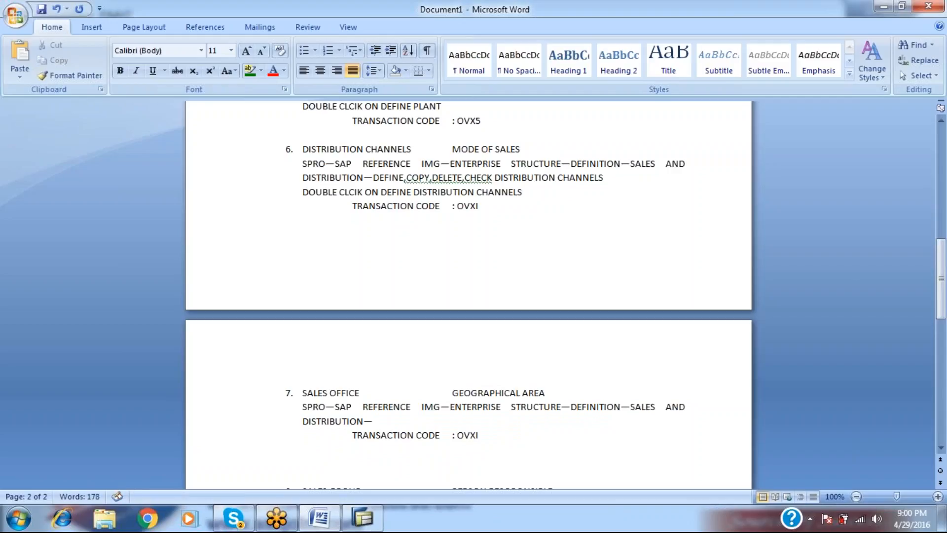
{"action": "type", "text": "MAINTAIN SALES OFFICE"}
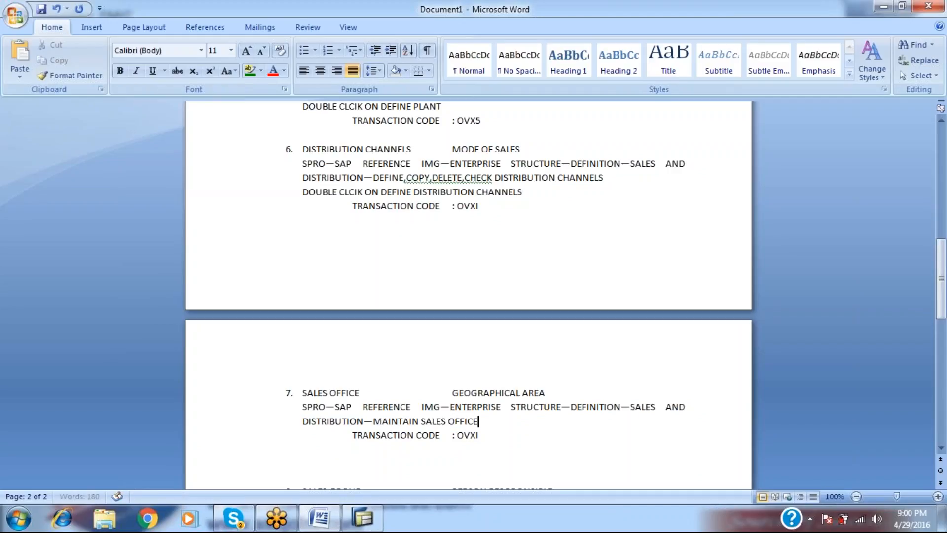
Change item 7's transaction code from OVXI to OVX1.
{"action": "key", "text": "alt+Tab"}
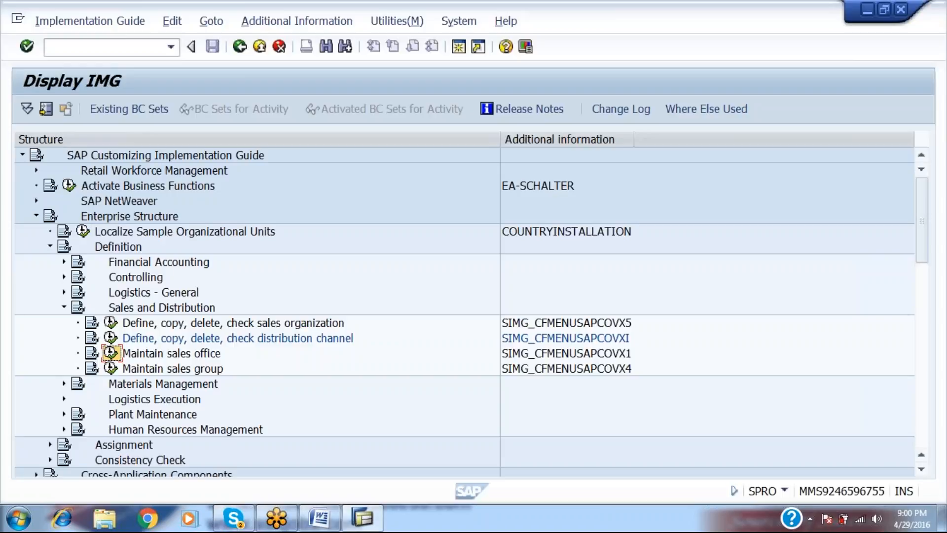
{"action": "key", "text": "alt+Tab"}
{"action": "key", "text": "Down"}
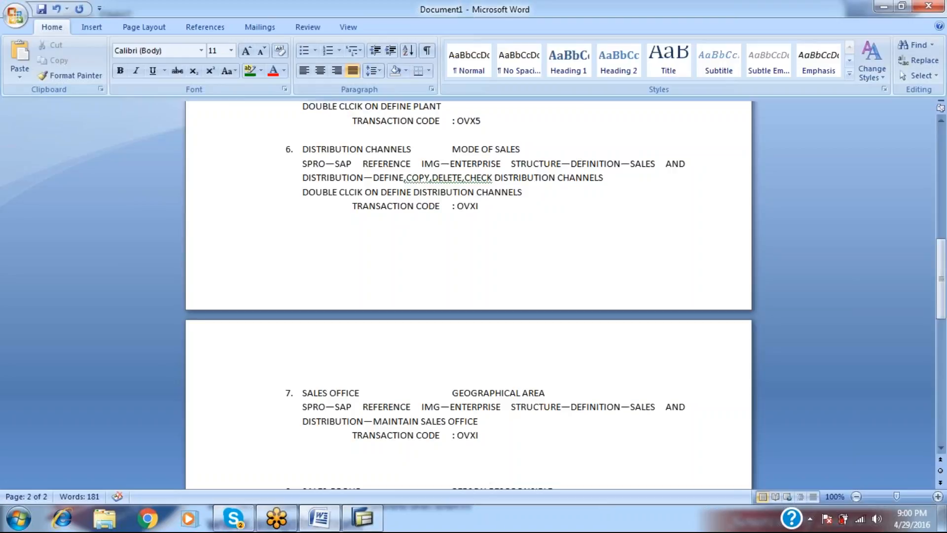
{"action": "key", "text": "BackSpace"}
{"action": "type", "text": "1"}
{"action": "key", "text": "alt+Tab"}
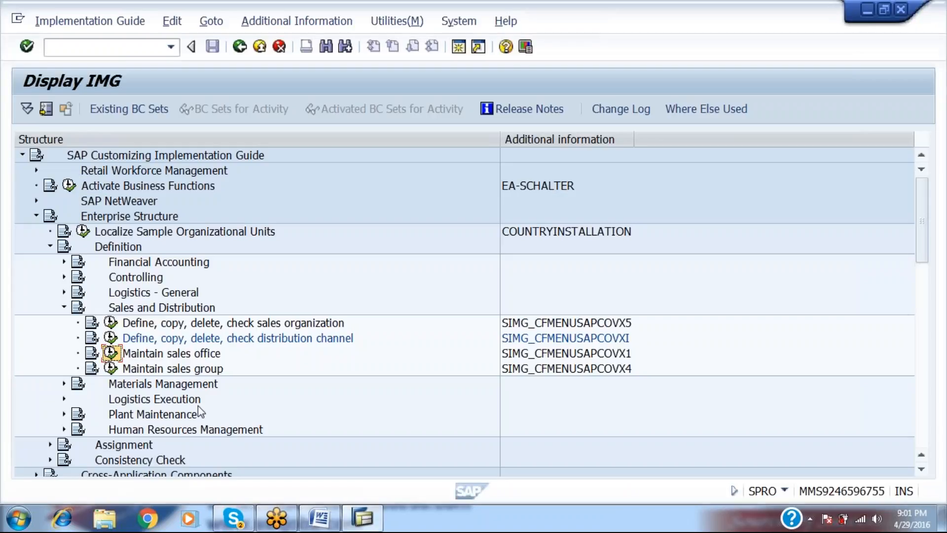
In Maintain sales office, add sales office RA described as ZONAL OFFICE--RAMP.
{"action": "left_click", "coordinate": [111, 354]}
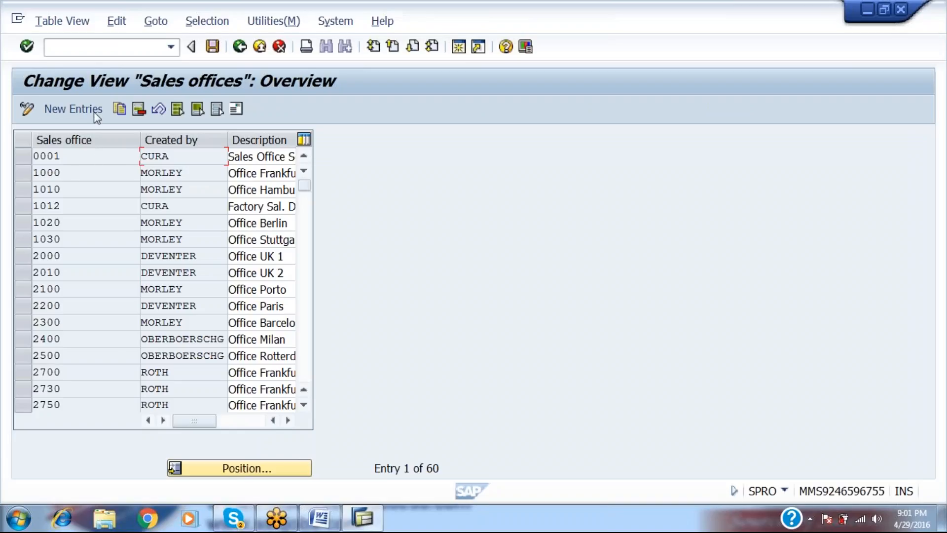
{"action": "left_click", "coordinate": [93, 108]}
{"action": "type", "text": "RA"}
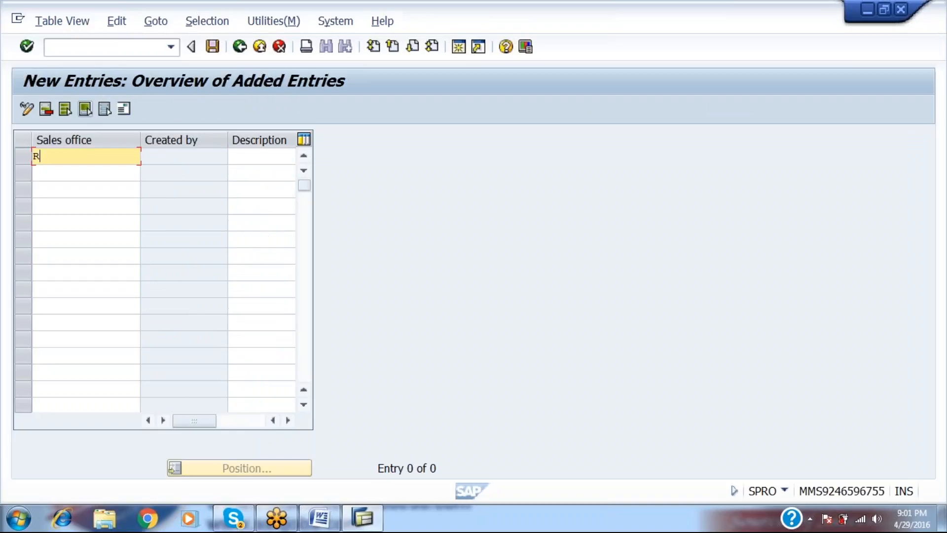
{"action": "key", "text": "Tab"}
{"action": "type", "text": "Z"}
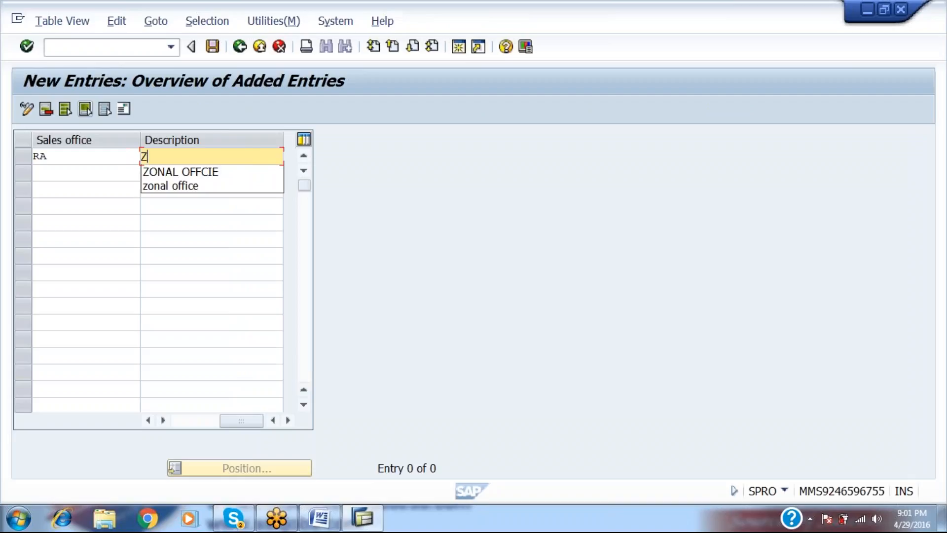
{"action": "type", "text": "ONAL OFFICE"}
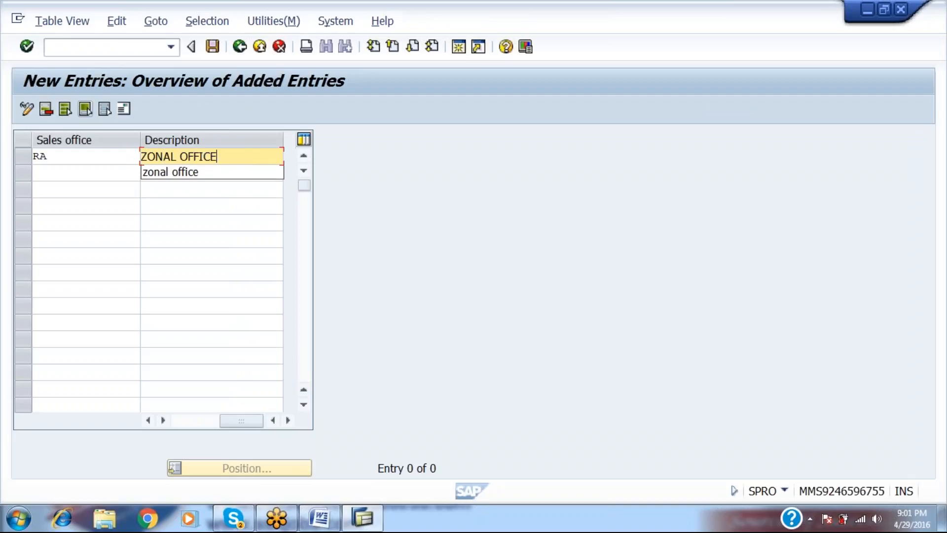
{"action": "type", "text": "--RAMOP"}
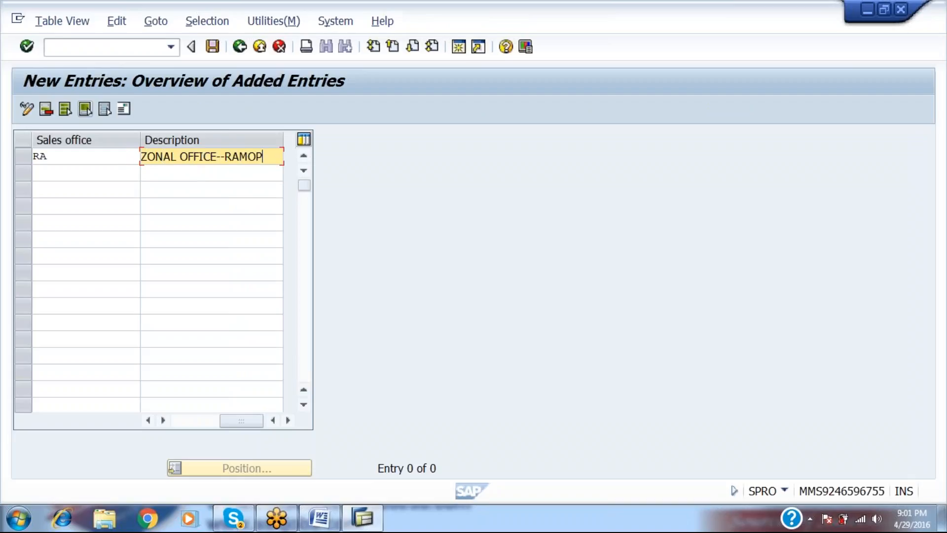
{"action": "key", "text": "BackSpace"}
{"action": "key", "text": "BackSpace"}
{"action": "type", "text": "P"}
{"action": "key", "text": "Return"}
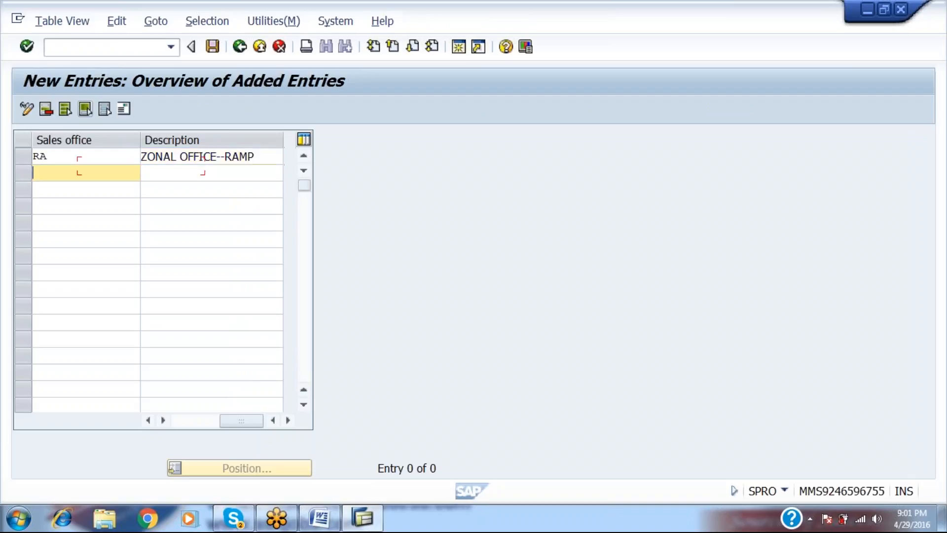
Add sales office RB described as REGIONAL OFFIC--RAMP.
{"action": "type", "text": "RB"}
{"action": "key", "text": "Tab"}
{"action": "type", "text": "RE"}
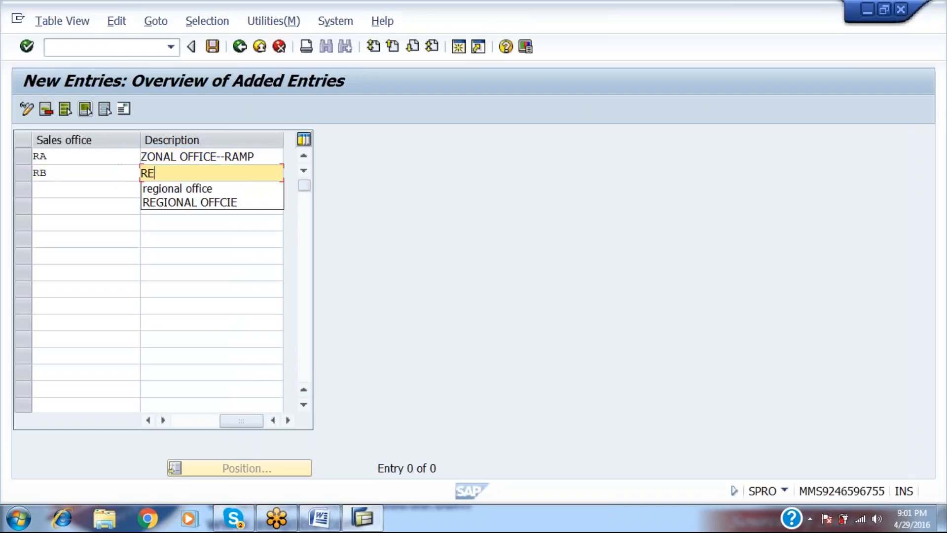
{"action": "type", "text": "GIONAL OFFICE"}
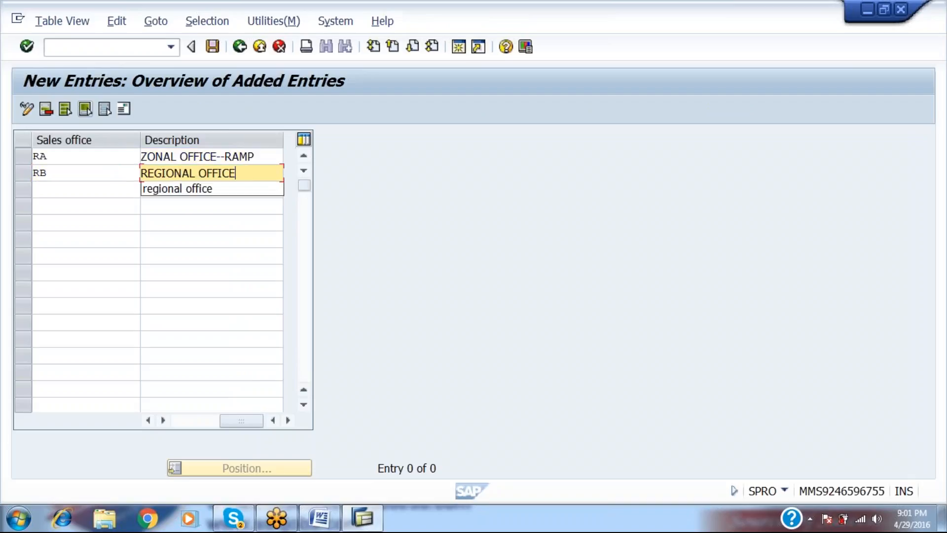
{"action": "type", "text": "--RAM"}
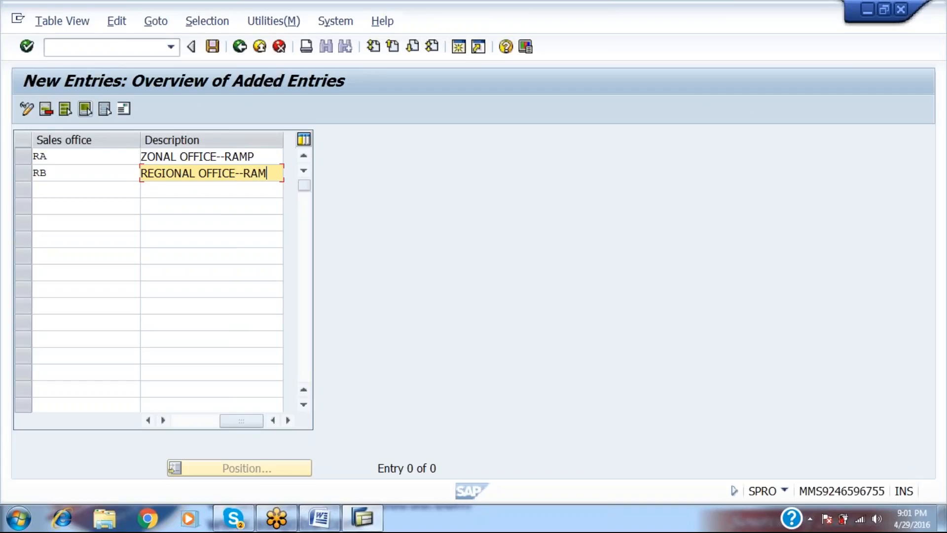
{"action": "key", "text": "BackSpace"}
{"action": "key", "text": "BackSpace"}
{"action": "key", "text": "BackSpace"}
{"action": "key", "text": "BackSpace"}
{"action": "key", "text": "BackSpace"}
{"action": "key", "text": "BackSpace"}
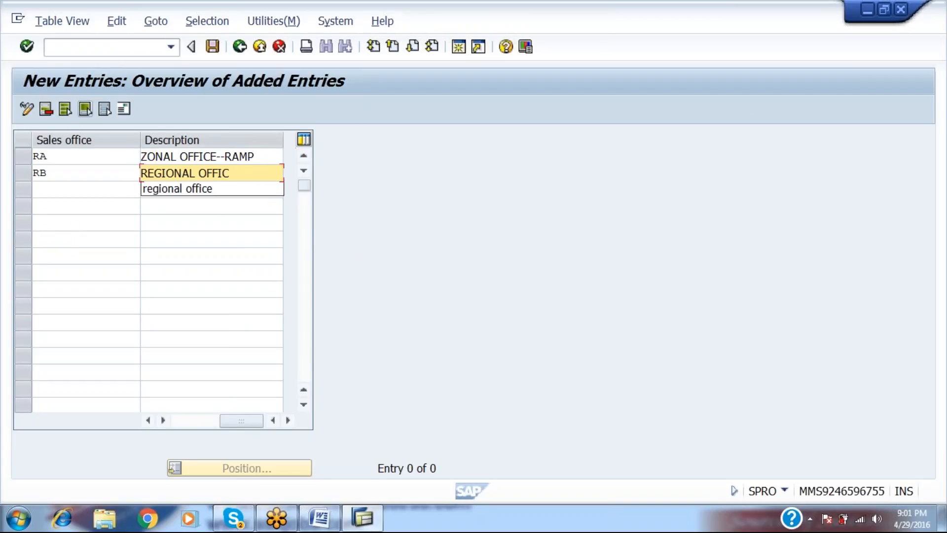
{"action": "type", "text": "--RAMP"}
{"action": "key", "text": "Return"}
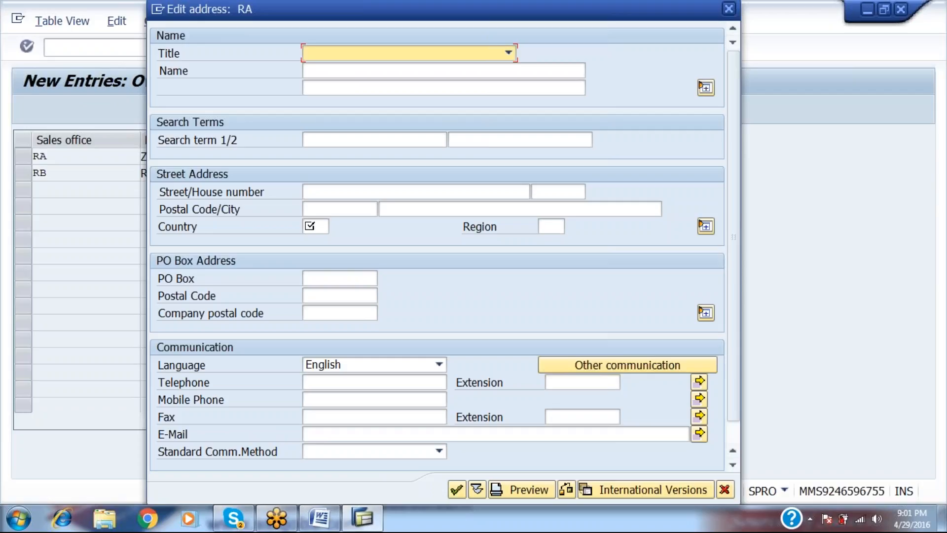
Give both sales office addresses country IN, then return to the Display IMG tree.
{"action": "key", "text": "Return"}
{"action": "key", "text": "Return"}
{"action": "type", "text": "IN"}
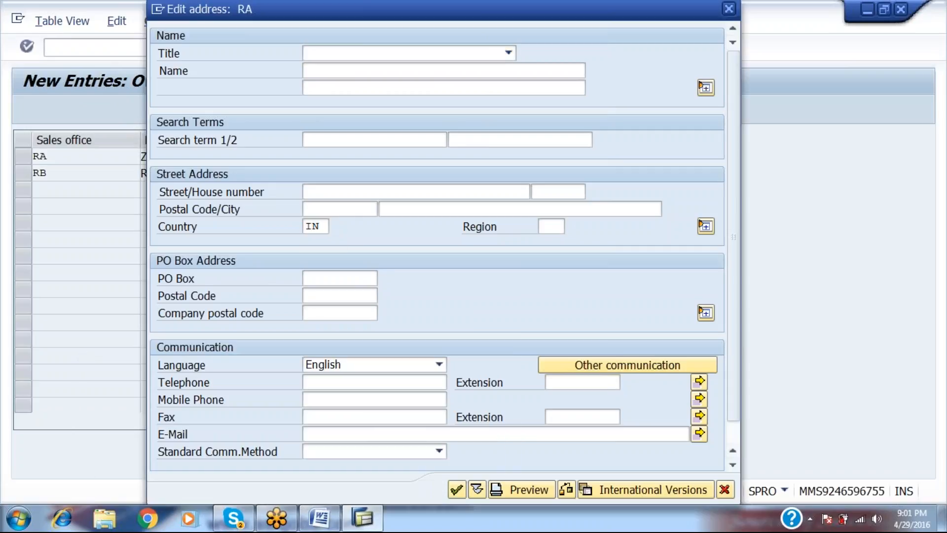
{"action": "key", "text": "Return"}
{"action": "key", "text": "Return"}
{"action": "key", "text": "Return"}
{"action": "type", "text": "IA"}
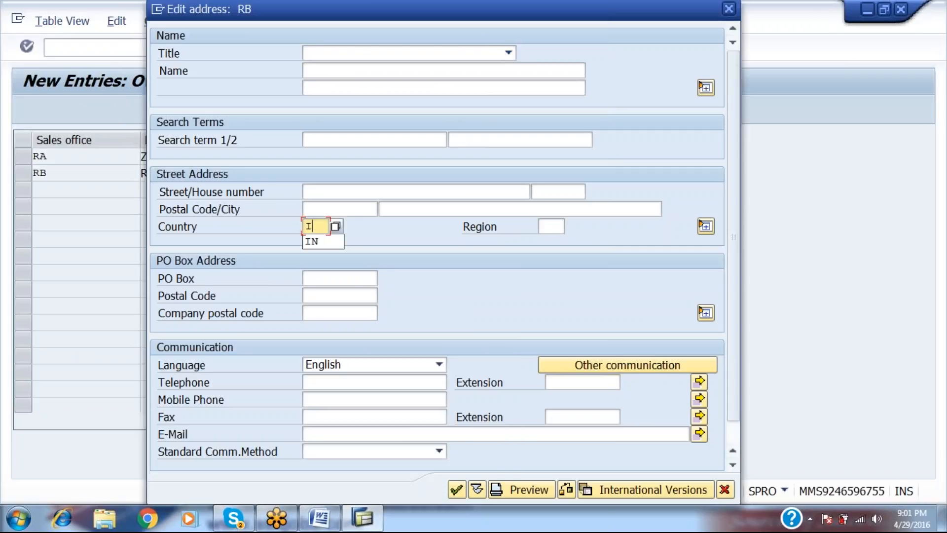
{"action": "type", "text": "N"}
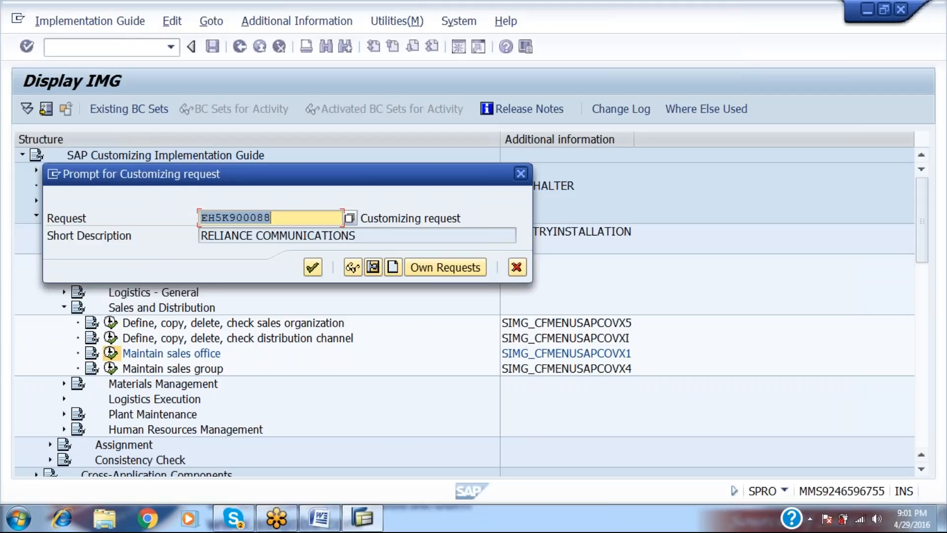
{"action": "key", "text": "Return"}
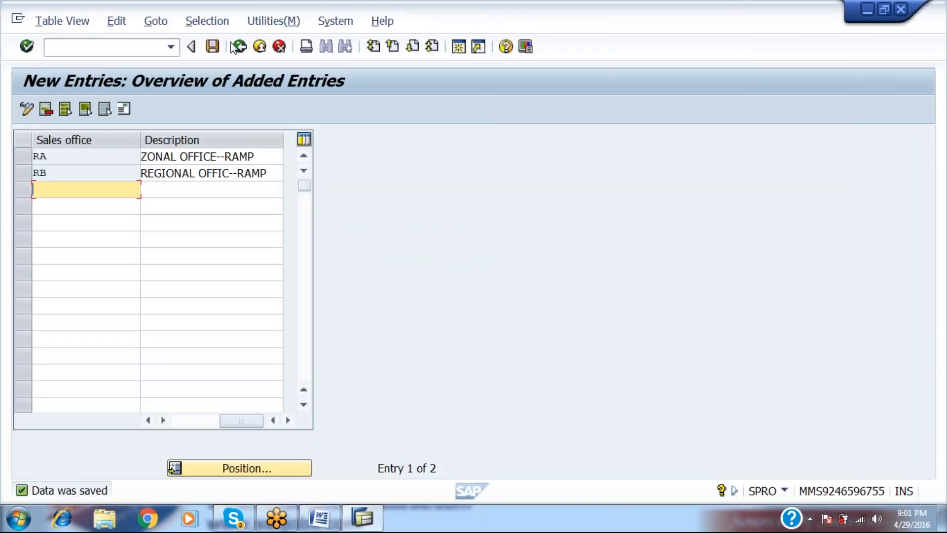
{"action": "left_click", "coordinate": [233, 47]}
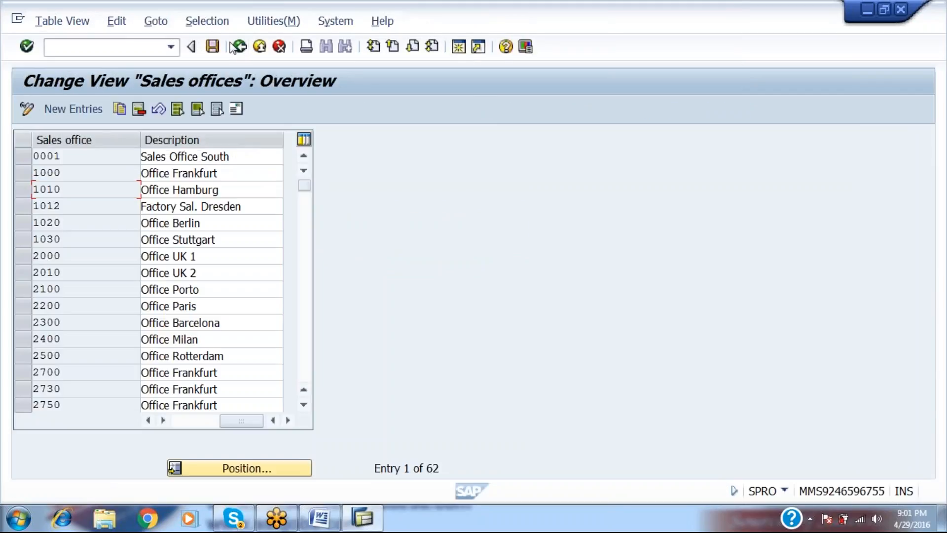
{"action": "left_click", "coordinate": [236, 47]}
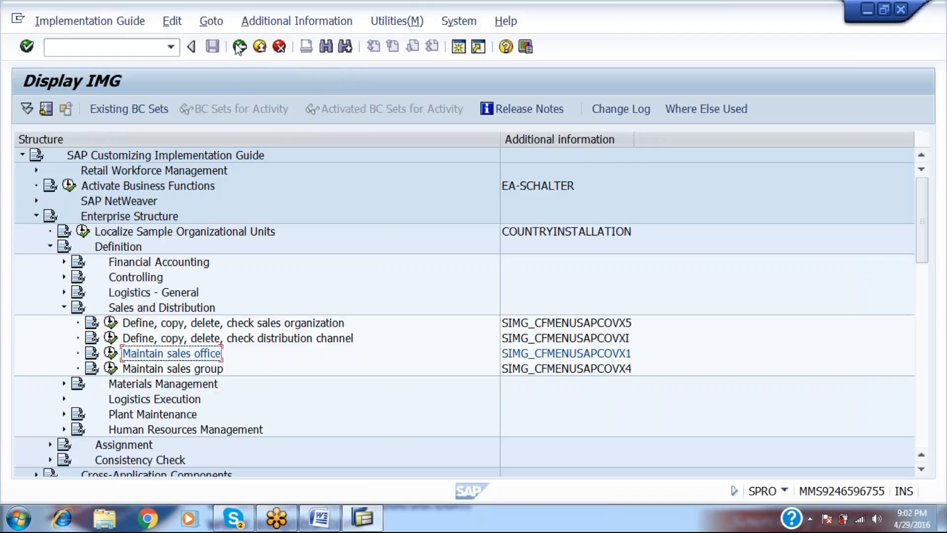
Copy item 7's SPRO path and transaction code lines and paste them under item 8.
{"action": "key", "text": "alt+Tab"}
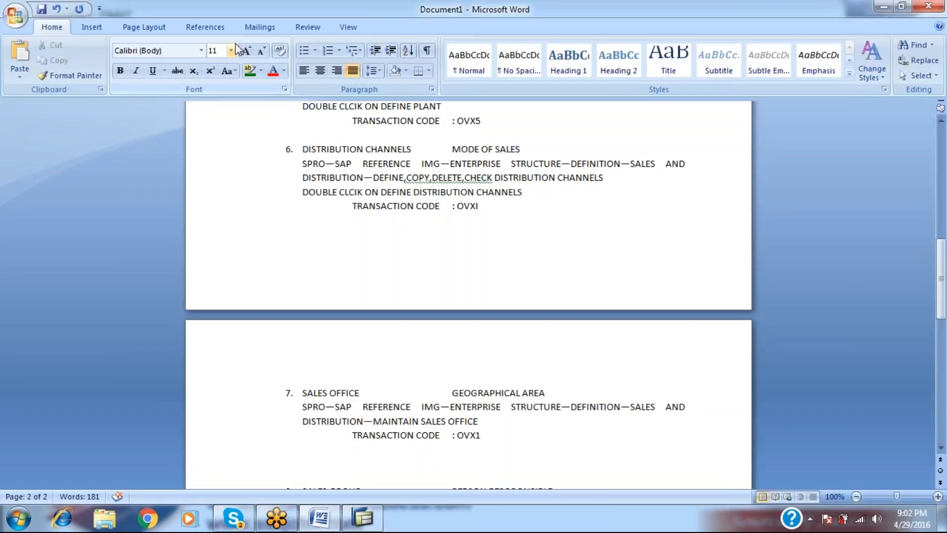
{"action": "key", "text": "Delete"}
{"action": "key", "text": "Delete"}
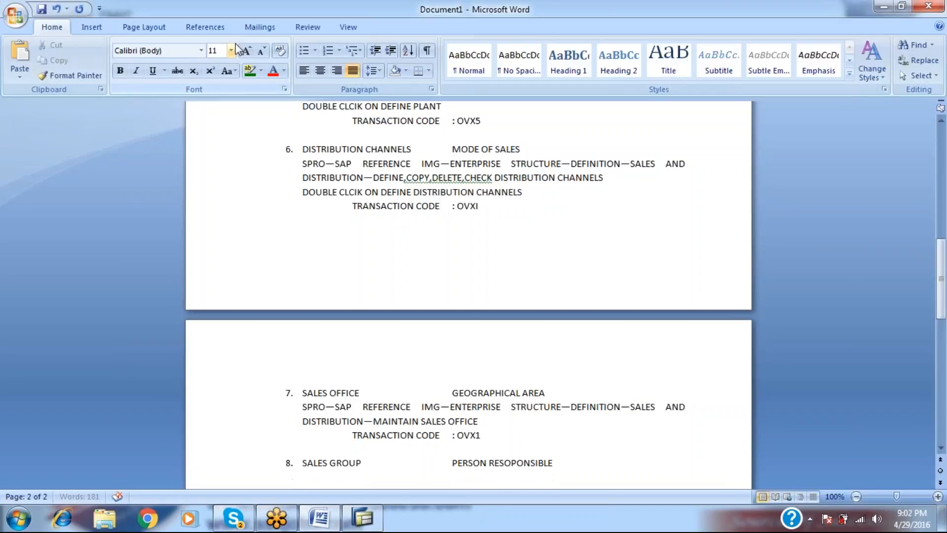
{"action": "key", "text": "Up"}
{"action": "key", "text": "Up"}
{"action": "key", "text": "Up"}
{"action": "key", "text": "shift+Down"}
{"action": "key", "text": "shift+Down"}
{"action": "key", "text": "shift+Down"}
{"action": "key", "text": "ctrl+c"}
{"action": "key", "text": "Delete"}
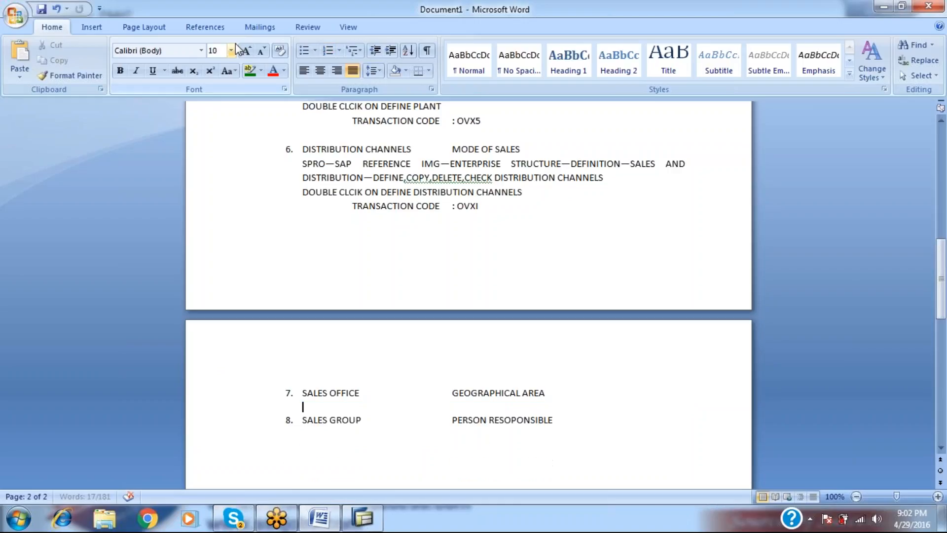
{"action": "key", "text": "ctrl+z"}
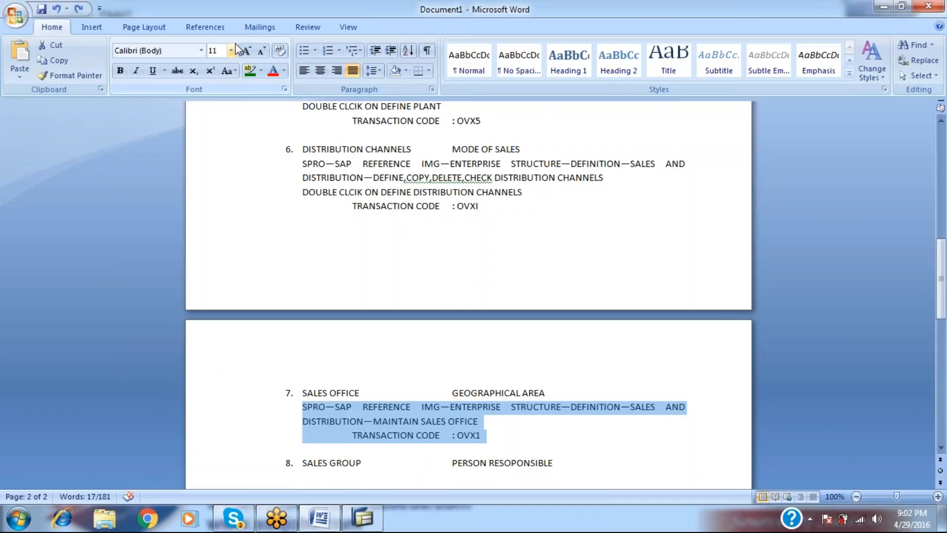
{"action": "key", "text": "Right"}
{"action": "key", "text": "Right"}
{"action": "key", "text": "Right"}
{"action": "key", "text": "Right"}
{"action": "key", "text": "Right"}
{"action": "key", "text": "Right"}
{"action": "key", "text": "Right"}
{"action": "key", "text": "Right"}
{"action": "key", "text": "Right"}
{"action": "key", "text": "Right"}
{"action": "key", "text": "Right"}
{"action": "key", "text": "Right"}
{"action": "key", "text": "Right"}
{"action": "key", "text": "Right"}
{"action": "key", "text": "Right"}
{"action": "key", "text": "Right"}
{"action": "key", "text": "Right"}
{"action": "key", "text": "Right"}
{"action": "key", "text": "Right"}
{"action": "key", "text": "Right"}
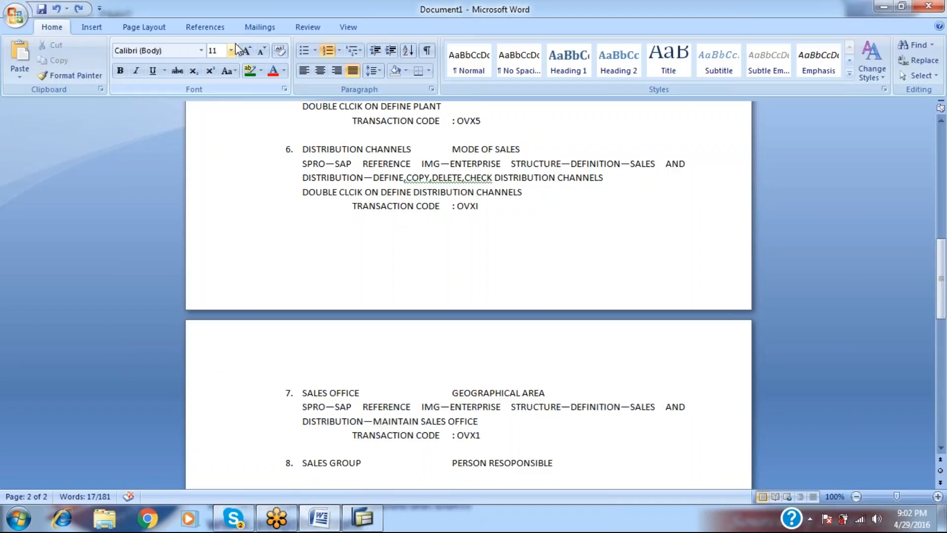
{"action": "key", "text": "Right"}
{"action": "key", "text": "Right"}
{"action": "key", "text": "Right"}
{"action": "key", "text": "Right"}
{"action": "key", "text": "Right"}
{"action": "key", "text": "Right"}
{"action": "key", "text": "Right"}
{"action": "key", "text": "Return"}
{"action": "key", "text": "ctrl+v"}
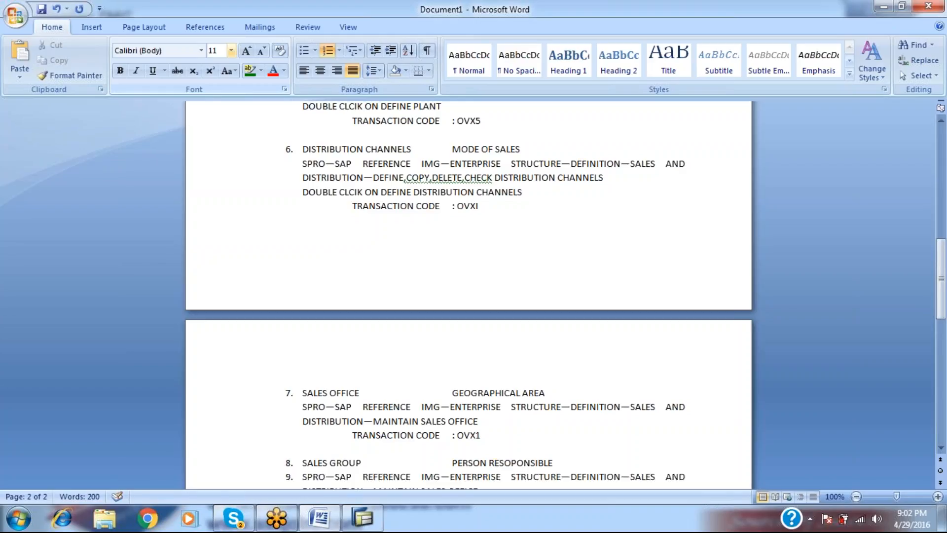
Remove the list numbering from the pasted lines and add a blank line above item 8.
{"action": "key", "text": "Up"}
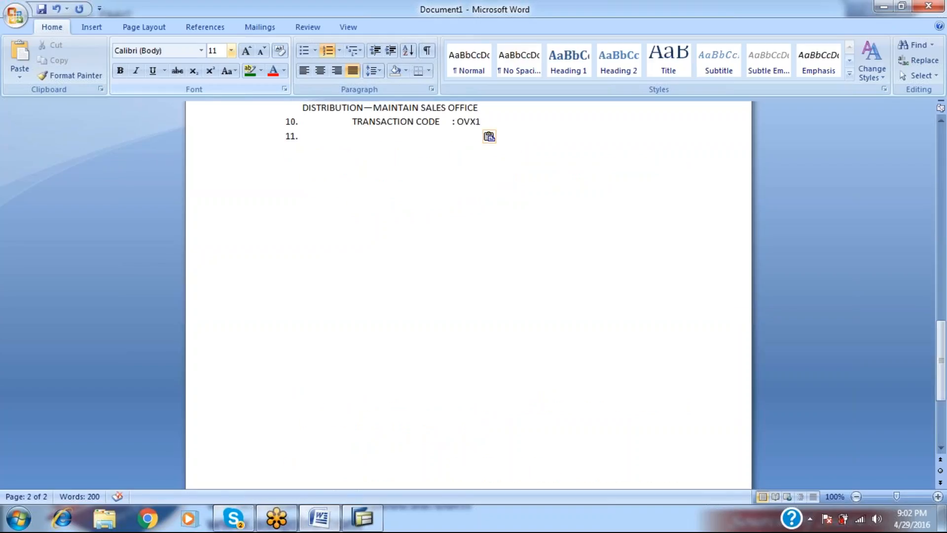
{"action": "key", "text": "BackSpace"}
{"action": "key", "text": "Down"}
{"action": "key", "text": "BackSpace"}
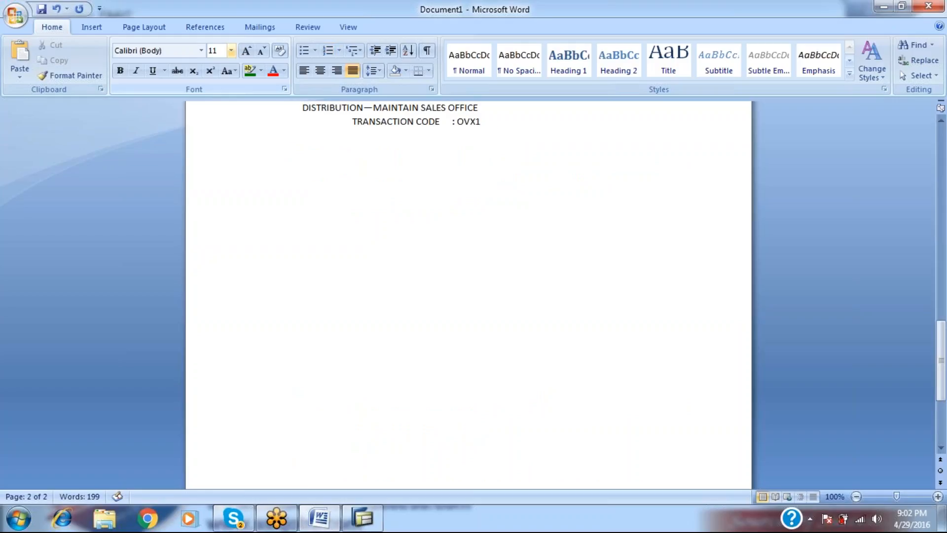
{"action": "key", "text": "Up"}
{"action": "key", "text": "Up"}
{"action": "key", "text": "Up"}
{"action": "key", "text": "Up"}
{"action": "key", "text": "Down"}
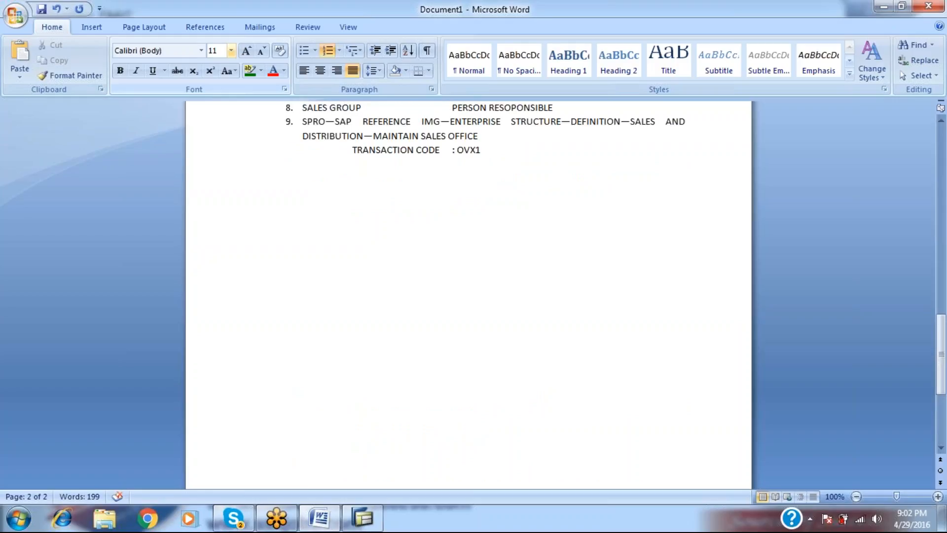
{"action": "key", "text": "BackSpace"}
{"action": "key", "text": "Up"}
{"action": "key", "text": "Return"}
{"action": "key", "text": "Up"}
{"action": "key", "text": "Up"}
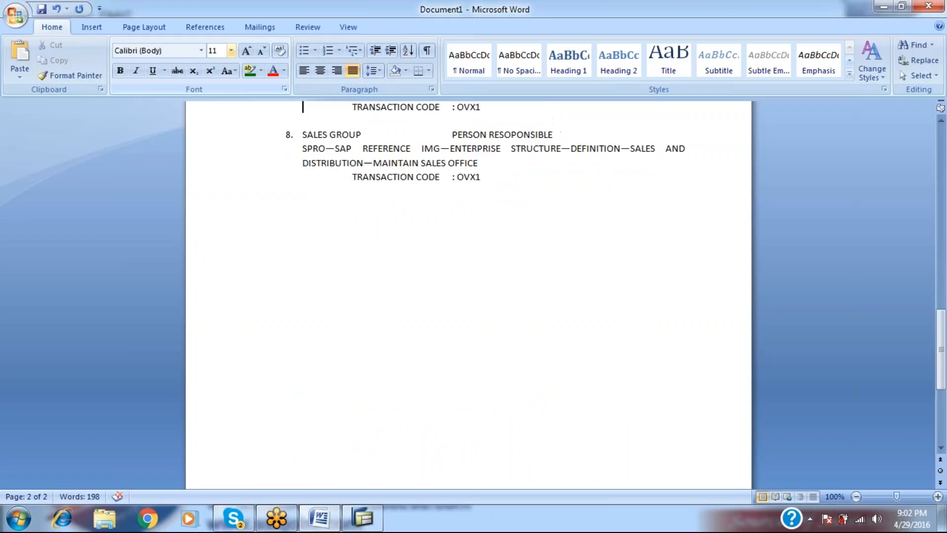
{"action": "key", "text": "Down"}
{"action": "key", "text": "Down"}
{"action": "key", "text": "Down"}
End item 8's path with MAINTAIN SALES GROUPS and change OVX1 to OVX4.
{"action": "key", "text": "Right"}
{"action": "key", "text": "Right"}
{"action": "key", "text": "Right"}
{"action": "key", "text": "Right"}
{"action": "key", "text": "Right"}
{"action": "key", "text": "Right"}
{"action": "key", "text": "Right"}
{"action": "key", "text": "Right"}
{"action": "key", "text": "Right"}
{"action": "key", "text": "Right"}
{"action": "key", "text": "Right"}
{"action": "key", "text": "Right"}
{"action": "key", "text": "Right"}
{"action": "key", "text": "Right"}
{"action": "key", "text": "Right"}
{"action": "key", "text": "Right"}
{"action": "key", "text": "Right"}
{"action": "key", "text": "Right"}
{"action": "key", "text": "Right"}
{"action": "key", "text": "Right"}
{"action": "key", "text": "Right"}
{"action": "key", "text": "Right"}
{"action": "type", "text": "GROUP"}
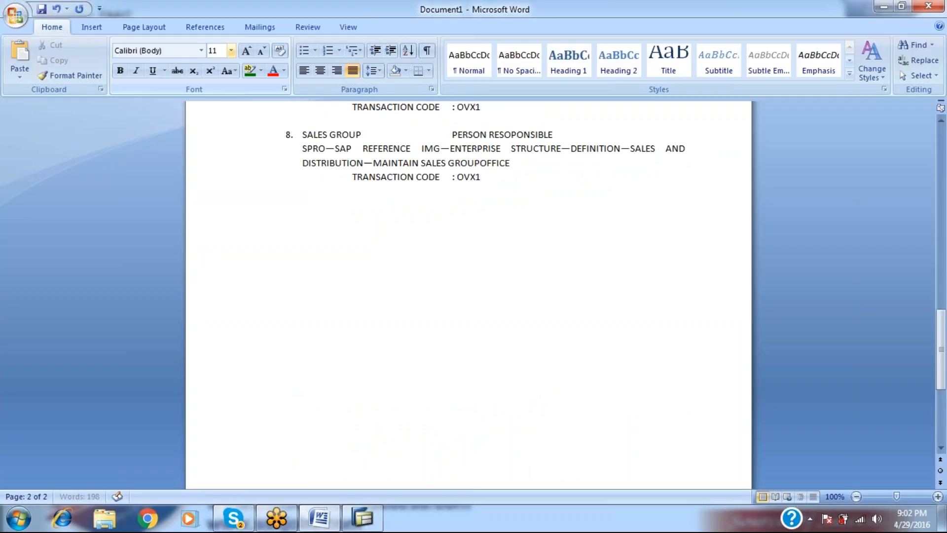
{"action": "key", "text": "shift+Right"}
{"action": "key", "text": "shift+Right"}
{"action": "key", "text": "shift+Right"}
{"action": "key", "text": "shift+Right"}
{"action": "key", "text": "shift+Right"}
{"action": "key", "text": "shift+Right"}
{"action": "key", "text": "shift+Right"}
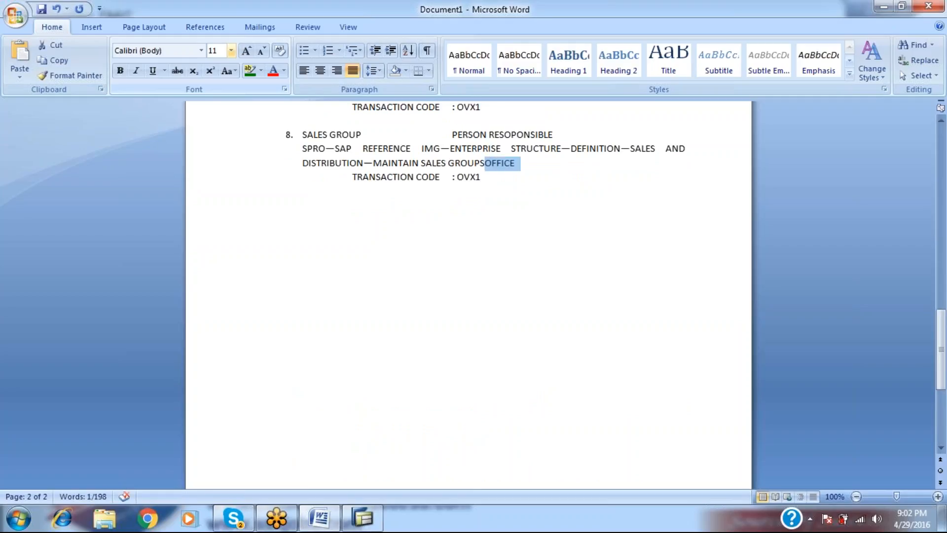
{"action": "key", "text": "Delete"}
{"action": "type", "text": "\\"}
{"action": "key", "text": "Return"}
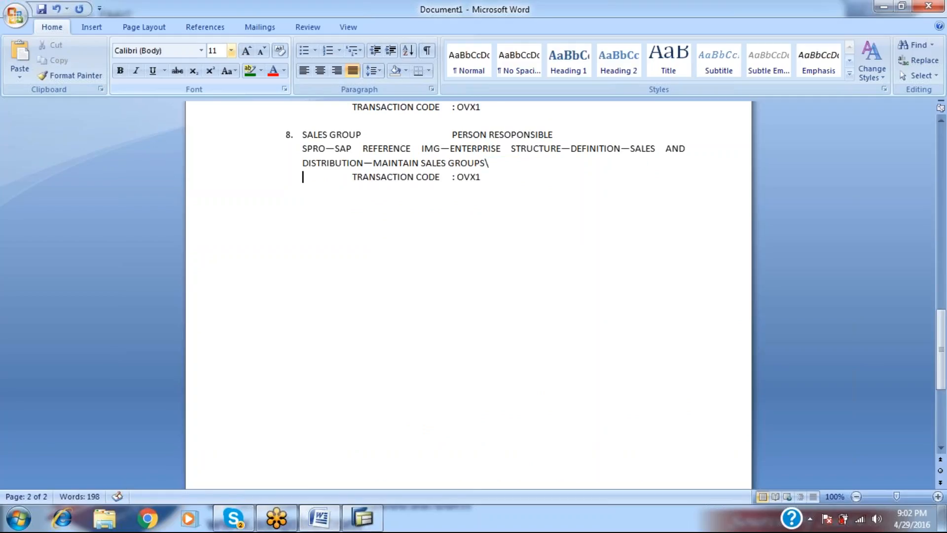
{"action": "key", "text": "BackSpace"}
{"action": "key", "text": "BackSpace"}
{"action": "key", "text": "Return"}
{"action": "key", "text": "alt+Tab"}
{"action": "key", "text": "alt+Tab"}
{"action": "key", "text": "Right"}
{"action": "key", "text": "Right"}
{"action": "key", "text": "Right"}
{"action": "key", "text": "Right"}
{"action": "key", "text": "Right"}
{"action": "key", "text": "Right"}
{"action": "key", "text": "Right"}
{"action": "key", "text": "Right"}
{"action": "key", "text": "Right"}
{"action": "key", "text": "Right"}
{"action": "key", "text": "Right"}
{"action": "key", "text": "Right"}
{"action": "key", "text": "Right"}
{"action": "key", "text": "Right"}
{"action": "key", "text": "Right"}
{"action": "key", "text": "Right"}
{"action": "key", "text": "Right"}
{"action": "key", "text": "Right"}
{"action": "key", "text": "Right"}
{"action": "key", "text": "Right"}
{"action": "key", "text": "BackSpace"}
{"action": "type", "text": "4"}
{"action": "key", "text": "alt+Tab"}
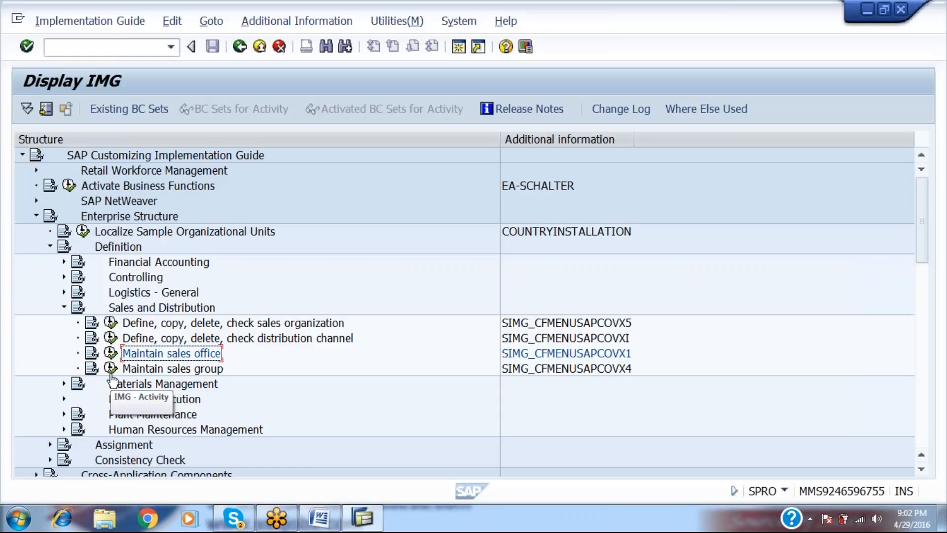
In Maintain sales group, add new entry RA described as 'ZONAL MANAGER--RAMP'.
{"action": "left_click", "coordinate": [111, 368]}
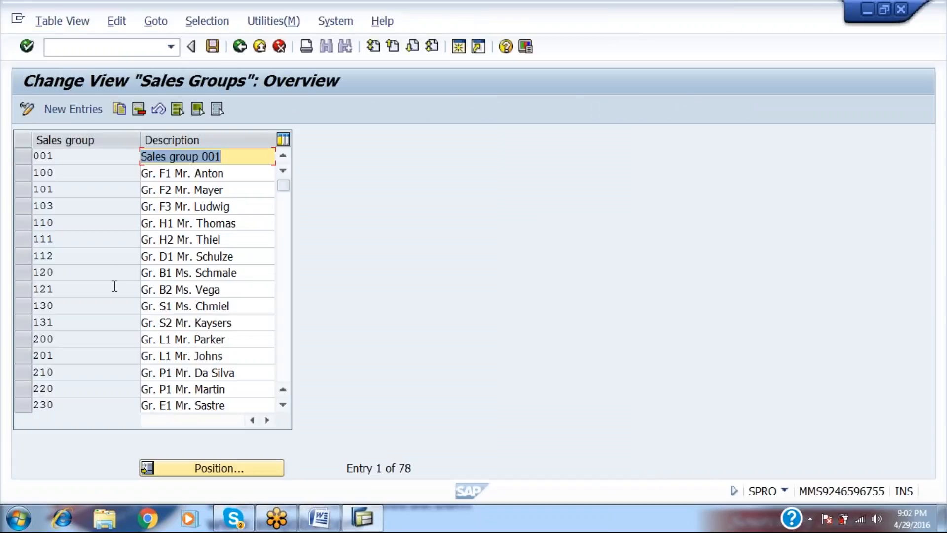
{"action": "left_click", "coordinate": [91, 109]}
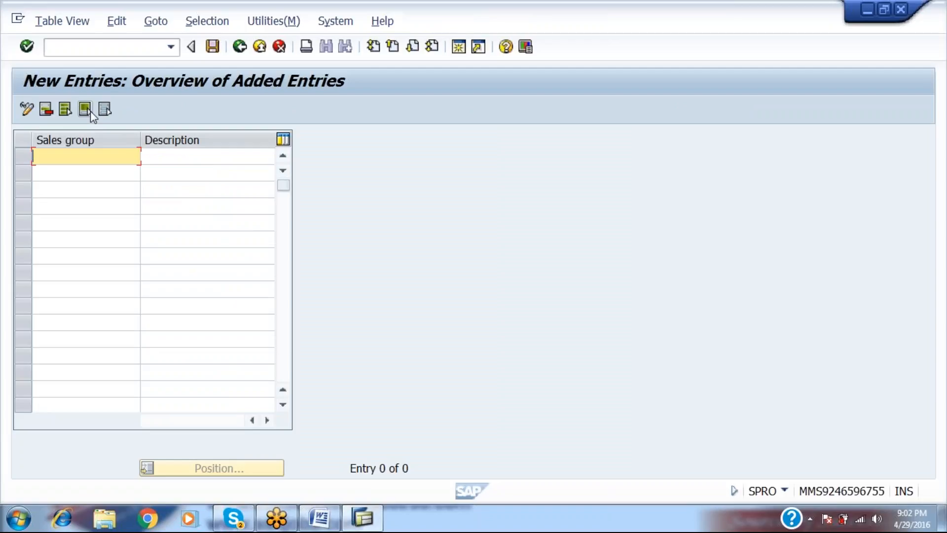
{"action": "type", "text": "RA"}
{"action": "key", "text": "Tab"}
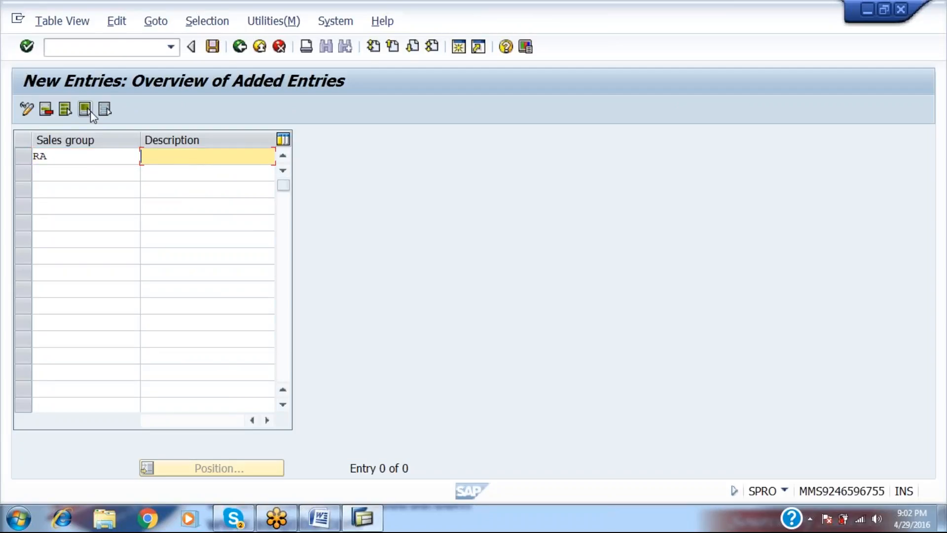
{"action": "type", "text": "ZONAL "}
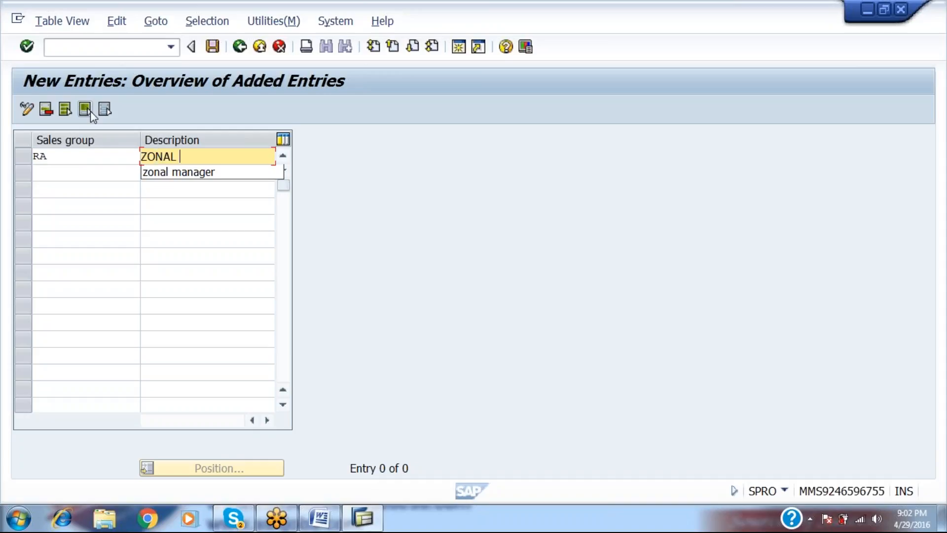
{"action": "type", "text": "MANAGER--"}
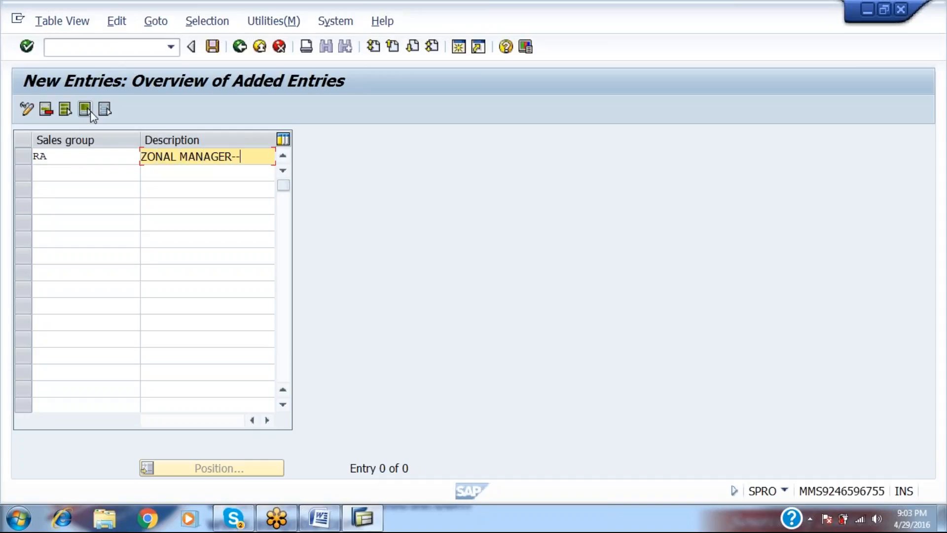
{"action": "type", "text": "RAMP"}
{"action": "key", "text": "Return"}
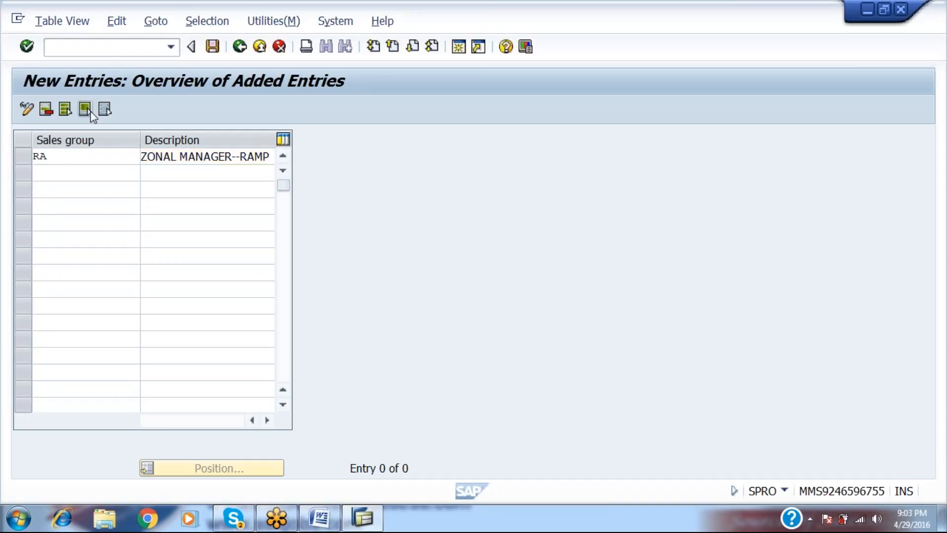
Add sales group RB 'REGIONAL MANA--RAMP' and save both under the customizing request.
{"action": "type", "text": "RB"}
{"action": "key", "text": "Tab"}
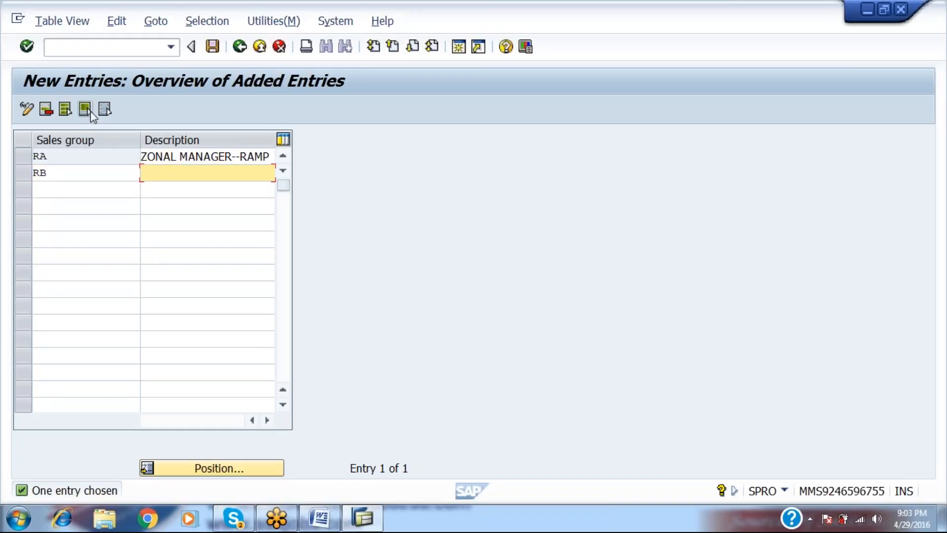
{"action": "type", "text": "REGIONAL M"}
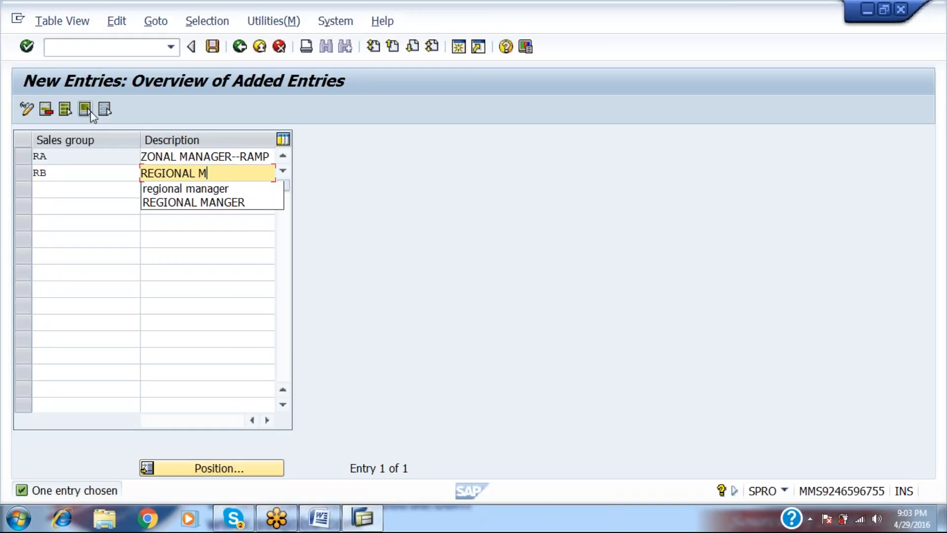
{"action": "type", "text": "ANA--RAMP"}
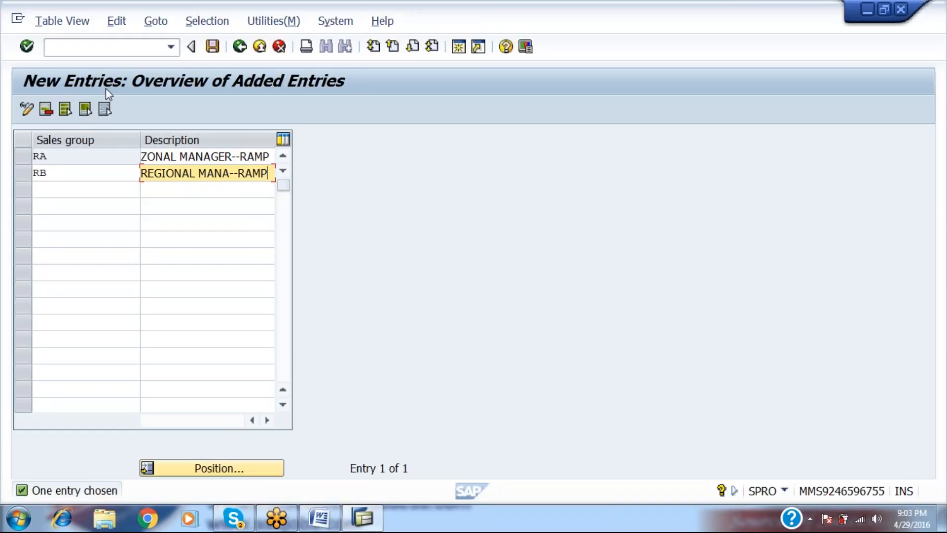
{"action": "key", "text": "ctrl+s"}
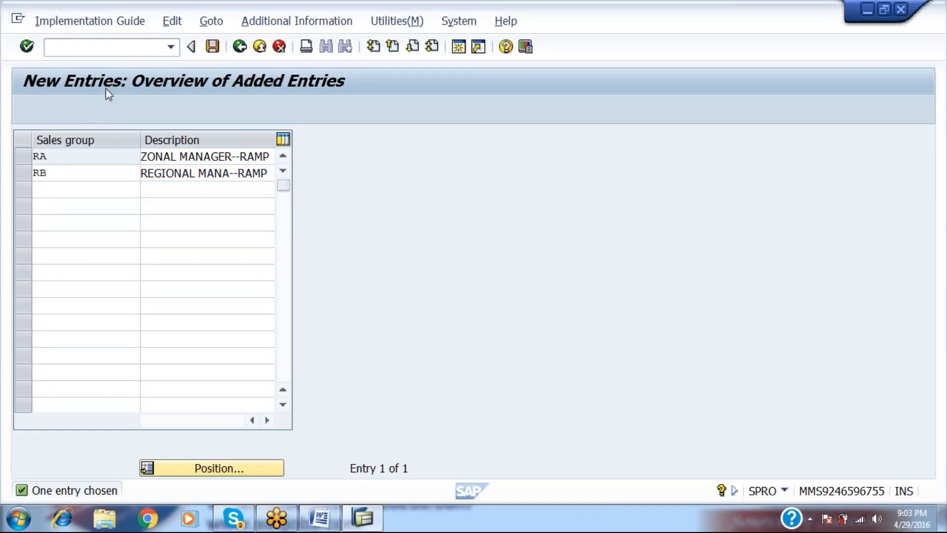
{"action": "key", "text": "Return"}
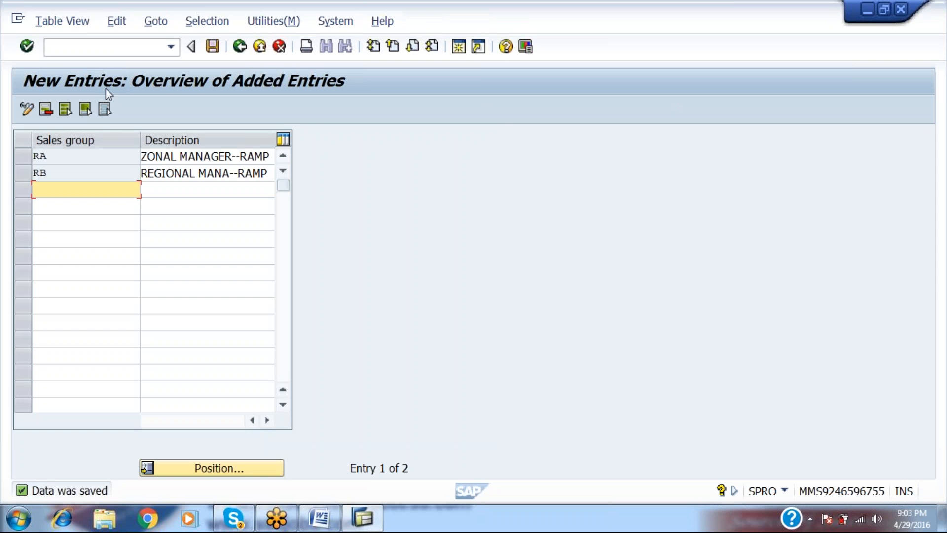
Back out to SAP Easy Access and bring the Word notes to the front.
{"action": "left_click", "coordinate": [240, 48]}
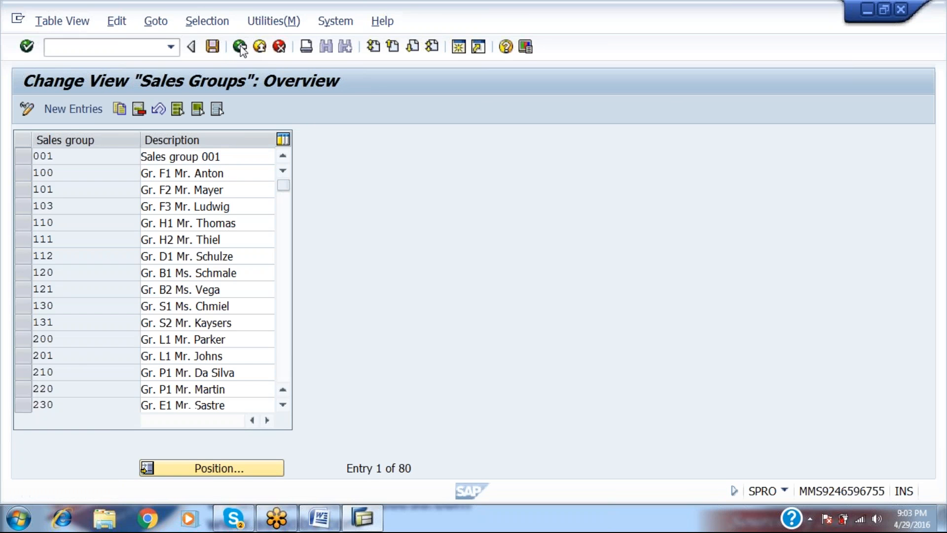
{"action": "left_click", "coordinate": [240, 48]}
{"action": "left_click", "coordinate": [240, 48]}
{"action": "left_click", "coordinate": [240, 48]}
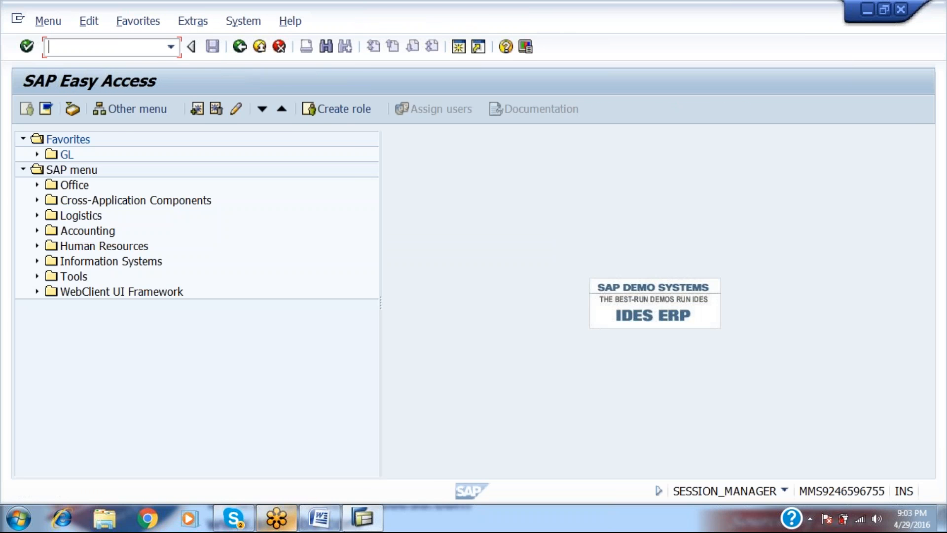
{"action": "left_click", "coordinate": [318, 519]}
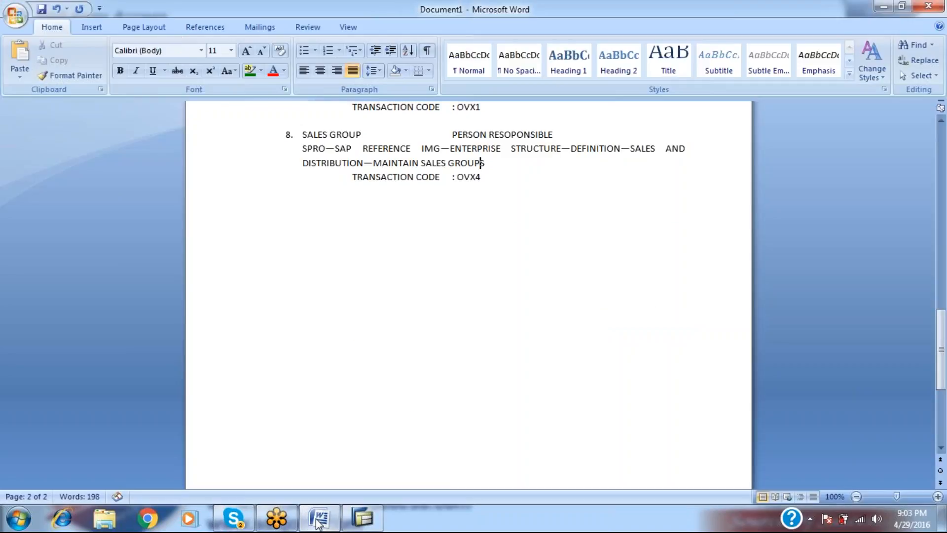
Delete the empty line between items 3 and 4 in the notes.
{"action": "key", "text": "Up"}
{"action": "key", "text": "Up"}
{"action": "key", "text": "Up"}
{"action": "key", "text": "Up"}
{"action": "key", "text": "Up"}
{"action": "key", "text": "Up"}
{"action": "key", "text": "Up"}
{"action": "key", "text": "Up"}
{"action": "key", "text": "Up"}
{"action": "key", "text": "Up"}
{"action": "key", "text": "Up"}
{"action": "key", "text": "Up"}
{"action": "key", "text": "Up"}
{"action": "key", "text": "Up"}
{"action": "key", "text": "Up"}
{"action": "key", "text": "Up"}
{"action": "key", "text": "Up"}
{"action": "key", "text": "Up"}
{"action": "key", "text": "Up"}
{"action": "key", "text": "Up"}
{"action": "key", "text": "Up"}
{"action": "key", "text": "Up"}
{"action": "key", "text": "Up"}
{"action": "key", "text": "Up"}
{"action": "key", "text": "Up"}
{"action": "key", "text": "Up"}
{"action": "key", "text": "Up"}
{"action": "key", "text": "Up"}
{"action": "key", "text": "Up"}
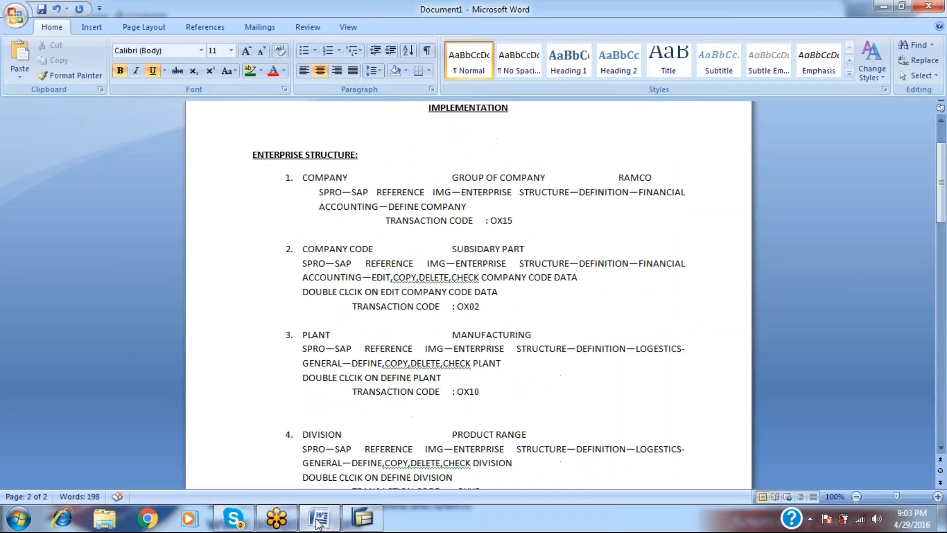
{"action": "key", "text": "Down"}
{"action": "key", "text": "Down"}
{"action": "key", "text": "Down"}
{"action": "key", "text": "Down"}
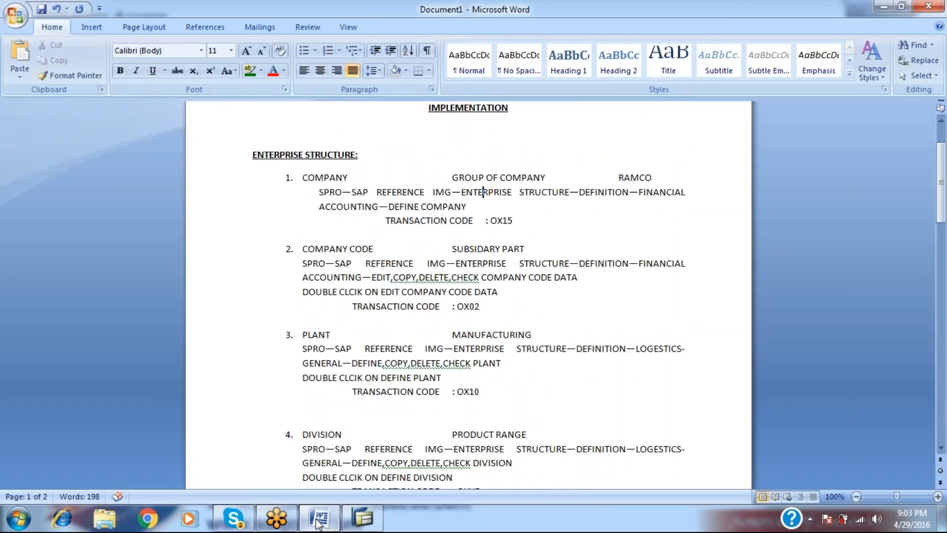
{"action": "key", "text": "Up"}
{"action": "key", "text": "Down"}
{"action": "key", "text": "Down"}
{"action": "key", "text": "Down"}
{"action": "key", "text": "Down"}
{"action": "key", "text": "Down"}
{"action": "key", "text": "Down"}
{"action": "key", "text": "Down"}
{"action": "key", "text": "Down"}
{"action": "key", "text": "Down"}
{"action": "key", "text": "Down"}
{"action": "key", "text": "Down"}
{"action": "key", "text": "Down"}
{"action": "key", "text": "Down"}
{"action": "key", "text": "Down"}
{"action": "key", "text": "Down"}
{"action": "key", "text": "Up"}
{"action": "key", "text": "Delete"}
Add a blank line above item 7 SALES OFFICE so it starts on page 2.
{"action": "key", "text": "Down"}
{"action": "key", "text": "Down"}
{"action": "key", "text": "Down"}
{"action": "key", "text": "Down"}
{"action": "key", "text": "Down"}
{"action": "key", "text": "Down"}
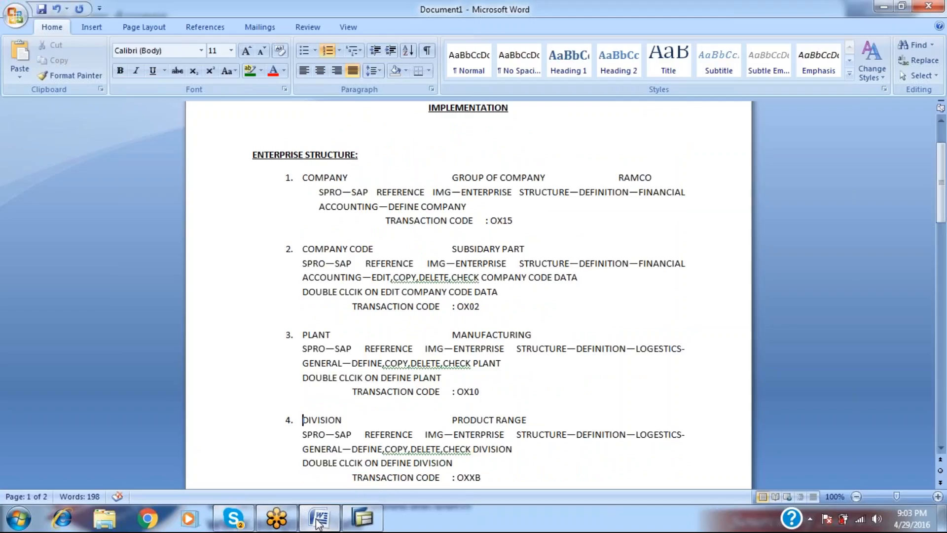
{"action": "key", "text": "Down"}
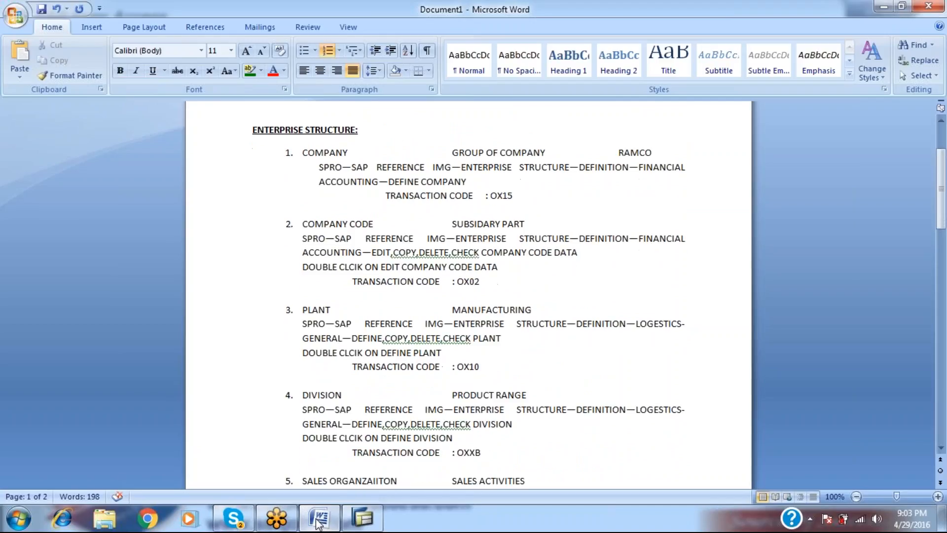
{"action": "key", "text": "Down"}
{"action": "key", "text": "Down"}
{"action": "key", "text": "Down"}
{"action": "key", "text": "Down"}
{"action": "key", "text": "Down"}
{"action": "key", "text": "Down"}
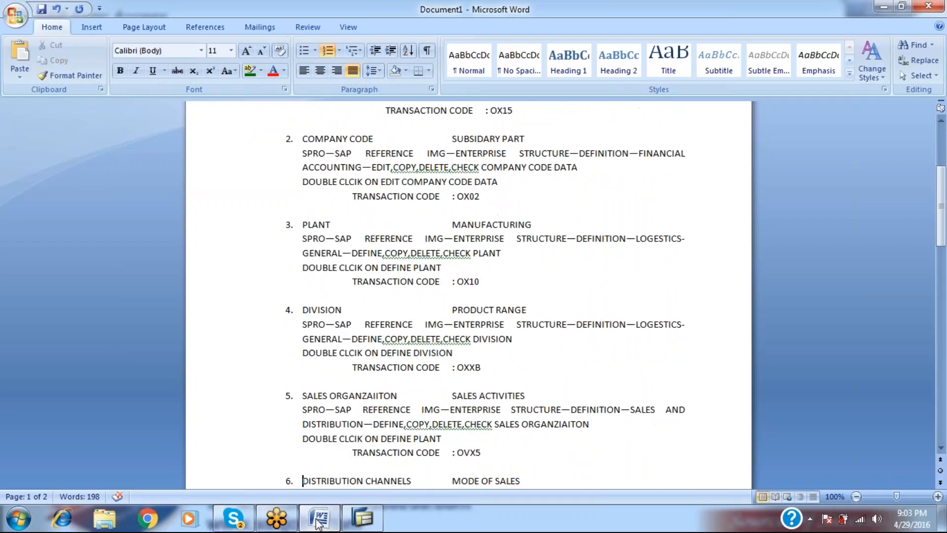
{"action": "key", "text": "Down"}
{"action": "key", "text": "Down"}
{"action": "key", "text": "Down"}
{"action": "key", "text": "Down"}
{"action": "key", "text": "Down"}
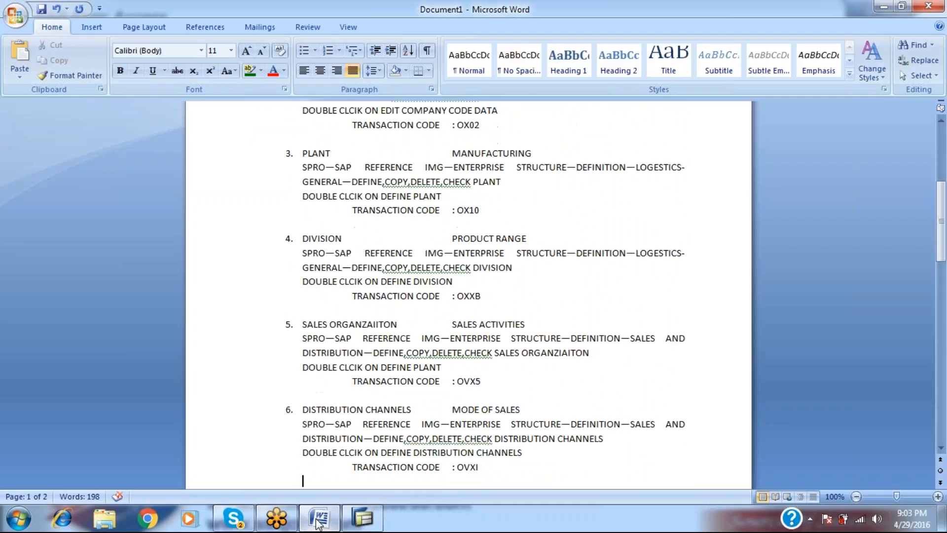
{"action": "key", "text": "Down"}
{"action": "key", "text": "Down"}
{"action": "key", "text": "Down"}
{"action": "key", "text": "Down"}
{"action": "key", "text": "Down"}
{"action": "key", "text": "Down"}
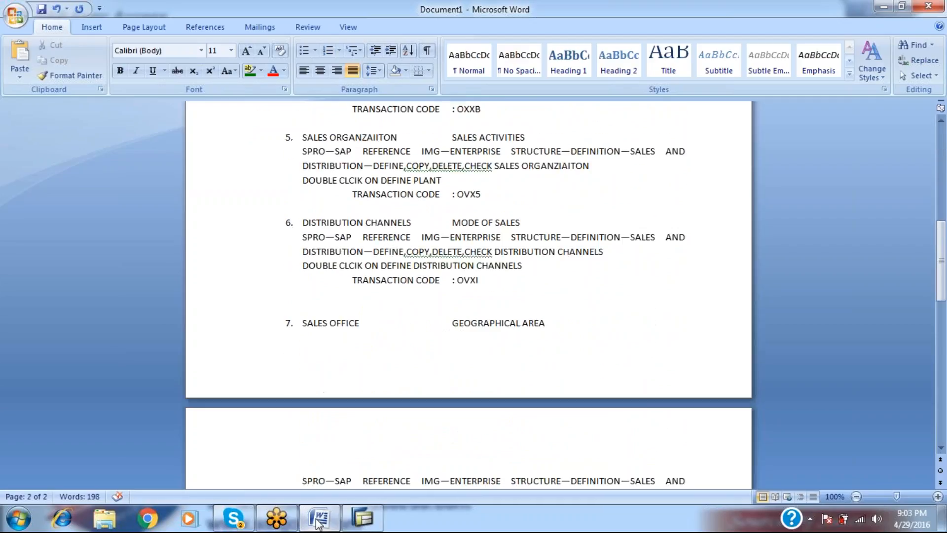
{"action": "key", "text": "Up"}
{"action": "key", "text": "Up"}
{"action": "key", "text": "Return"}
{"action": "key", "text": "Down"}
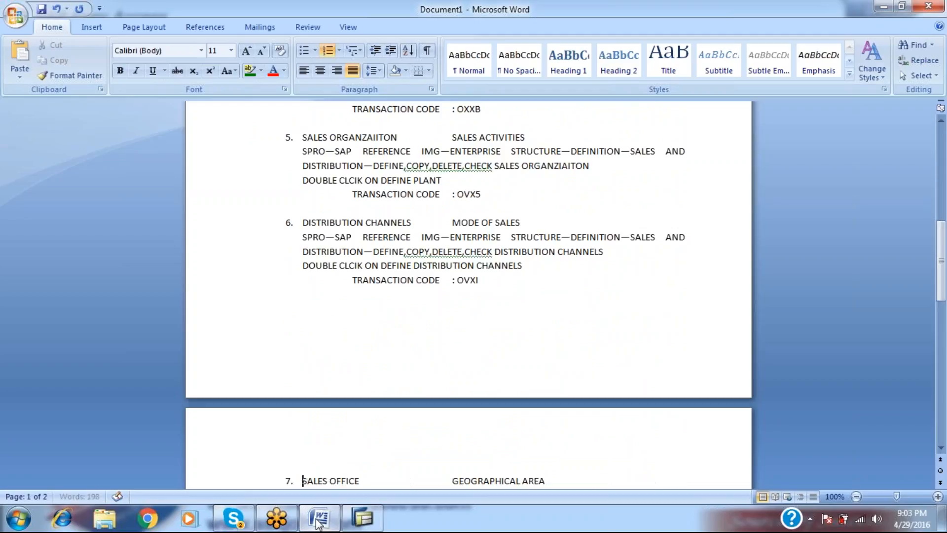
{"action": "key", "text": "Down"}
{"action": "key", "text": "Down"}
{"action": "key", "text": "Down"}
{"action": "key", "text": "Down"}
{"action": "key", "text": "Down"}
{"action": "key", "text": "Down"}
{"action": "key", "text": "Down"}
{"action": "key", "text": "Down"}
{"action": "key", "text": "Down"}
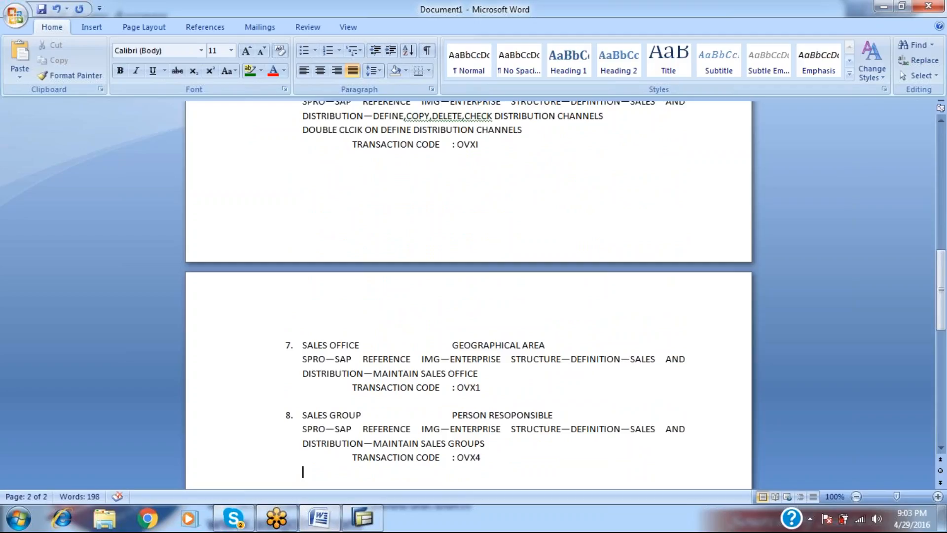
Begin Save As and navigate to the VK folder on the Desktop.
{"action": "left_click", "coordinate": [16, 17]}
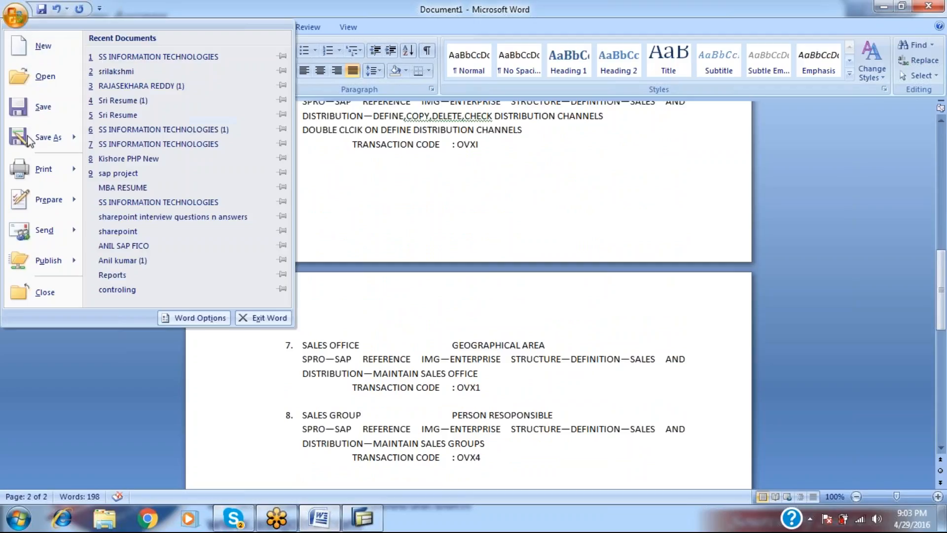
{"action": "left_click", "coordinate": [35, 113]}
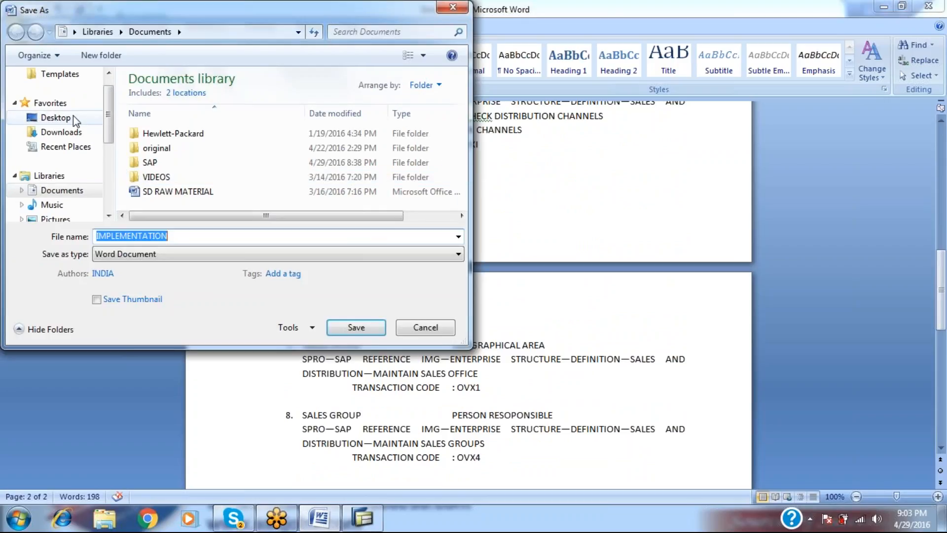
{"action": "left_click", "coordinate": [73, 116]}
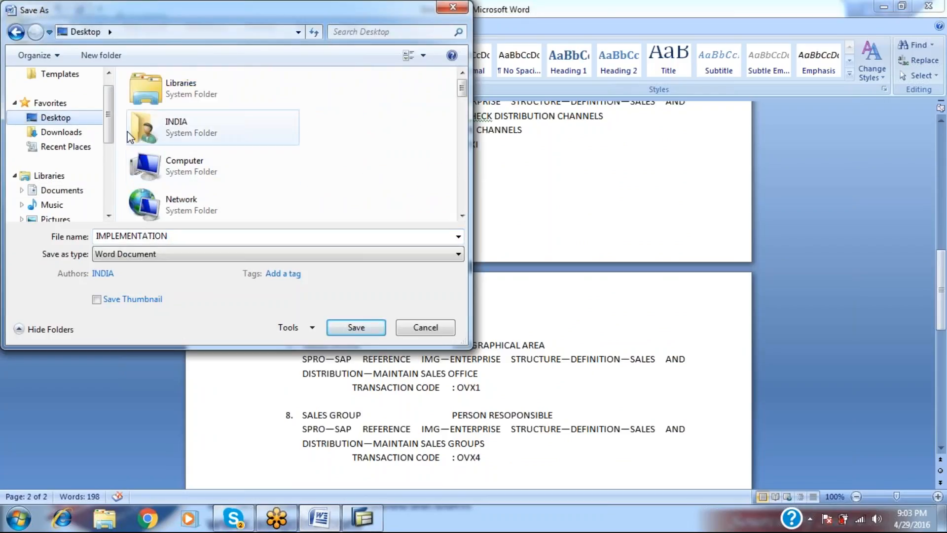
{"action": "left_click", "coordinate": [109, 73]}
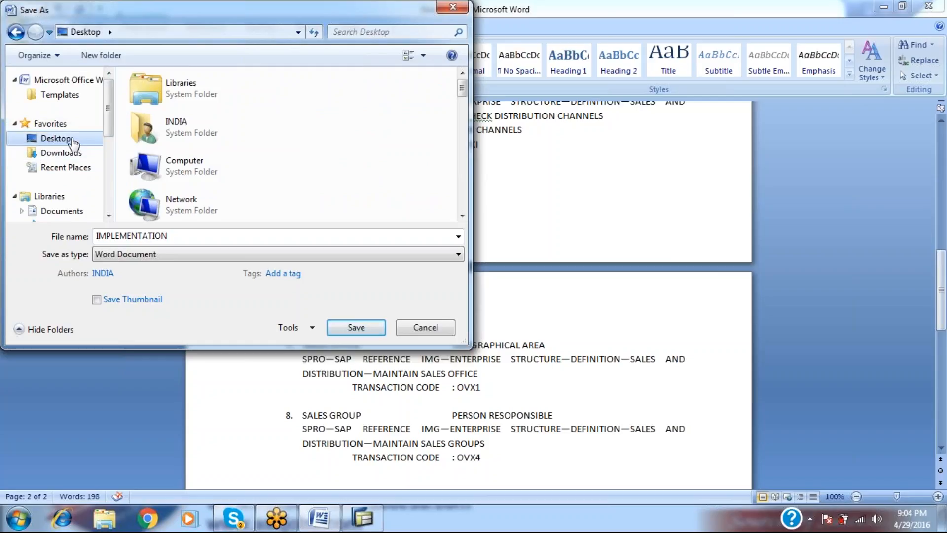
{"action": "left_click", "coordinate": [197, 127]}
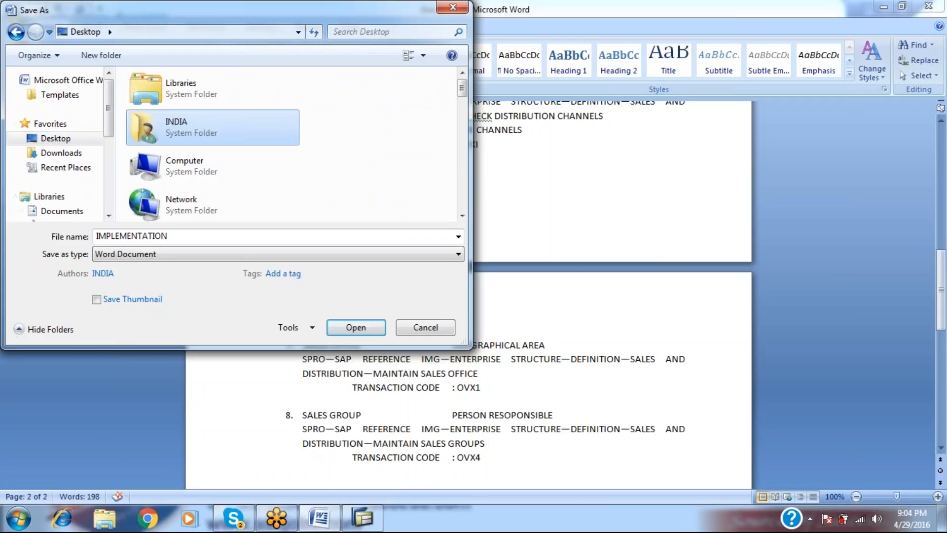
{"action": "scroll", "coordinate": [197, 128], "scroll_direction": "down", "scroll_amount": 5}
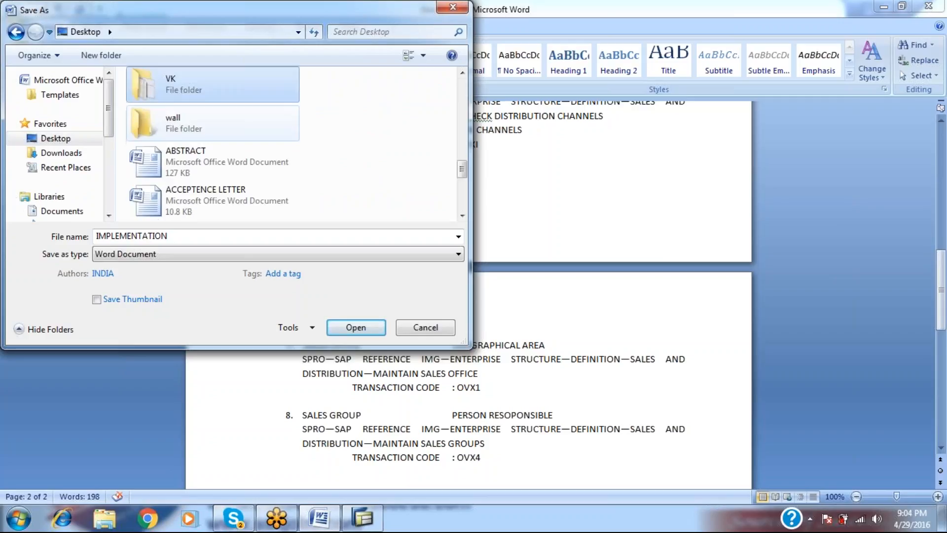
{"action": "double_click", "coordinate": [213, 81]}
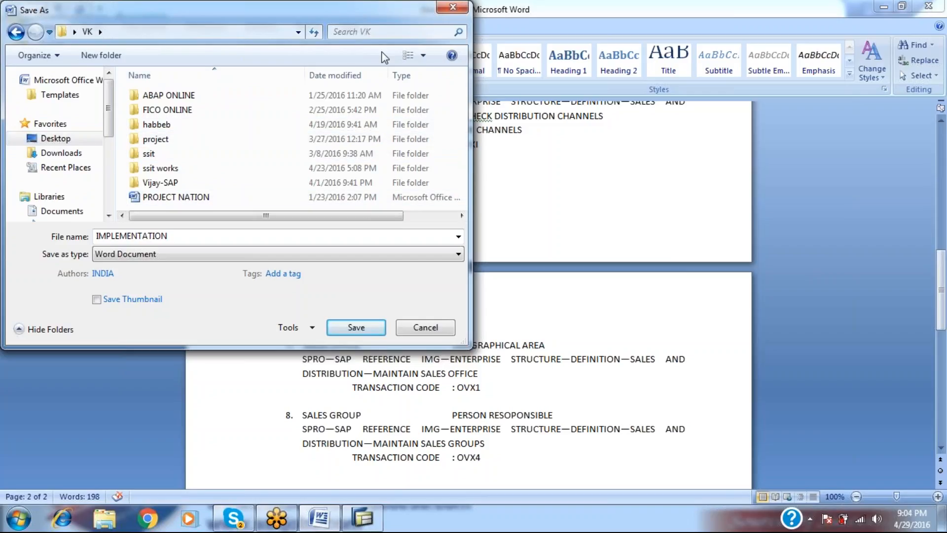
Create a new folder SD ONLINE inside VK and open it.
{"action": "left_click", "coordinate": [107, 60]}
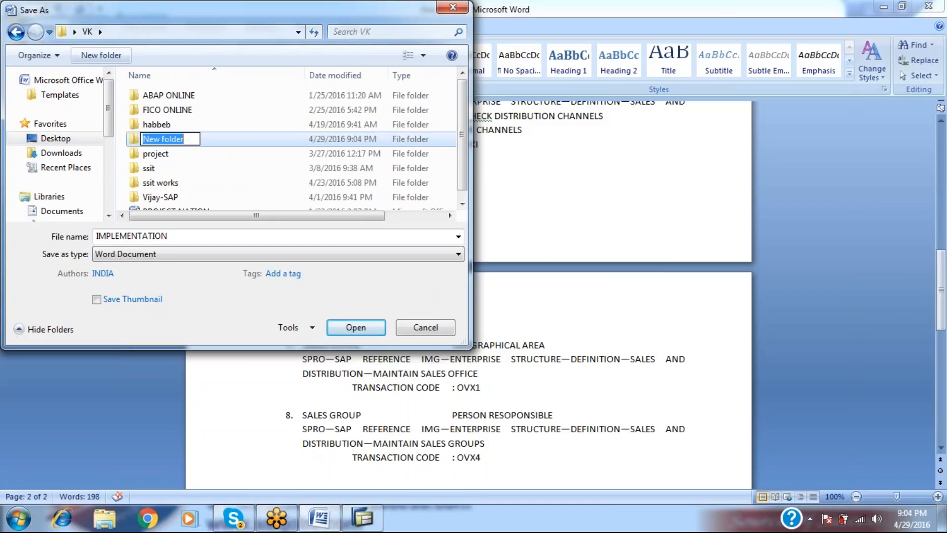
{"action": "type", "text": "SD"}
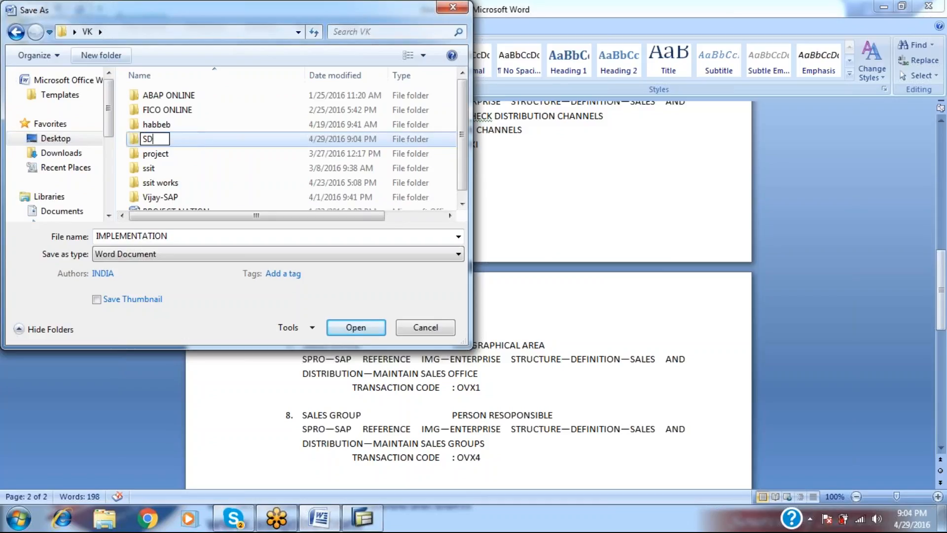
{"action": "key", "text": "BackSpace"}
{"action": "key", "text": "BackSpace"}
{"action": "type", "text": "SD ONLINE"}
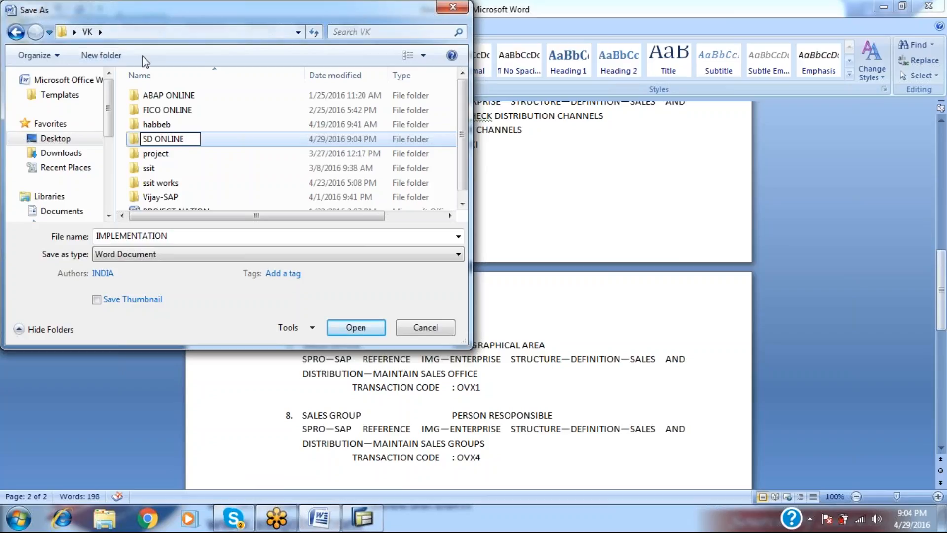
{"action": "key", "text": "Return"}
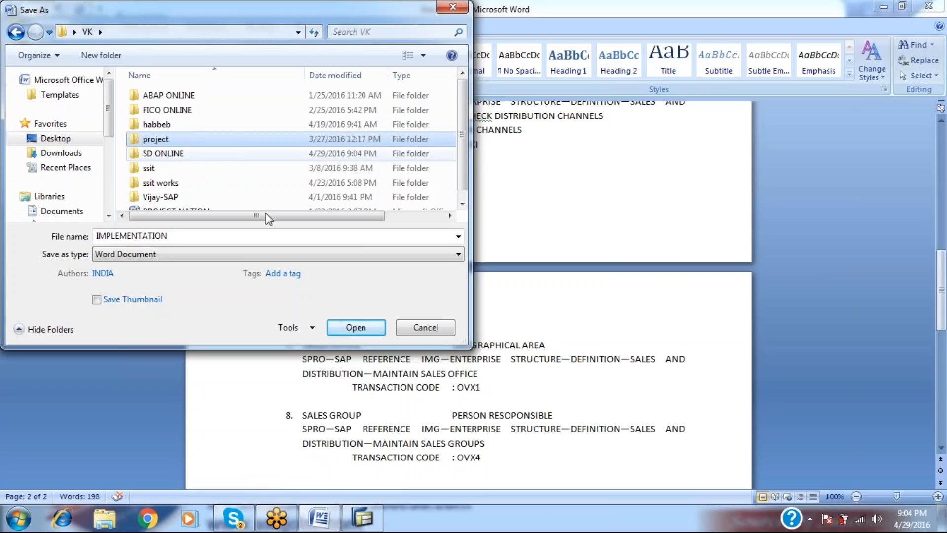
{"action": "double_click", "coordinate": [173, 155]}
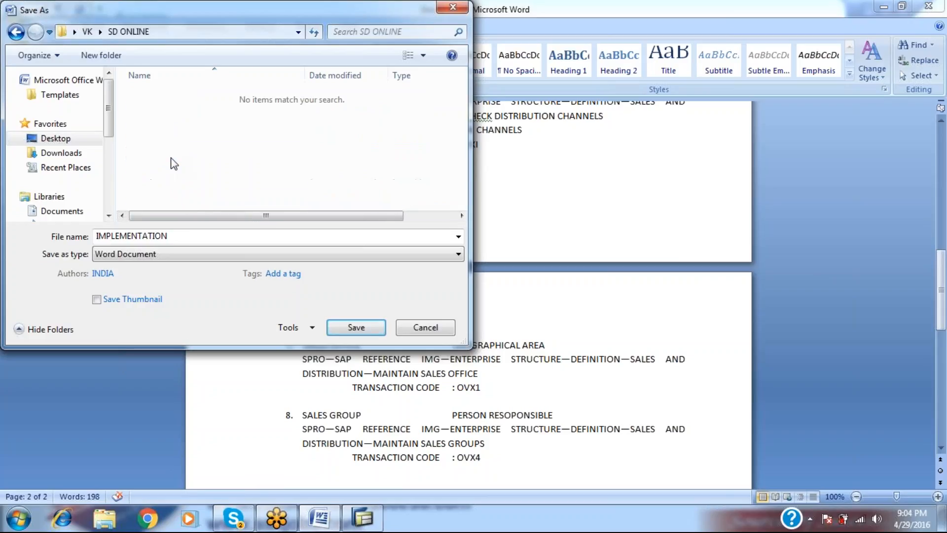
Save the document there with the file name CALSS-2.
{"action": "key", "text": "BackSpace"}
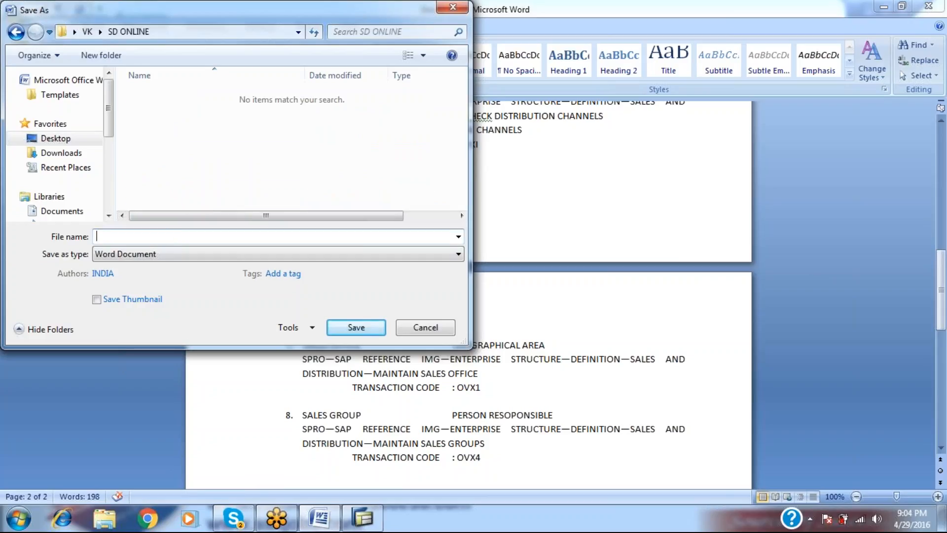
{"action": "type", "text": "SD--ES"}
{"action": "key", "text": "BackSpace"}
{"action": "key", "text": "BackSpace"}
{"action": "key", "text": "BackSpace"}
{"action": "key", "text": "BackSpace"}
{"action": "key", "text": "BackSpace"}
{"action": "key", "text": "BackSpace"}
{"action": "type", "text": "CALSS2"}
{"action": "mouse_move", "coordinate": [276, 517]}
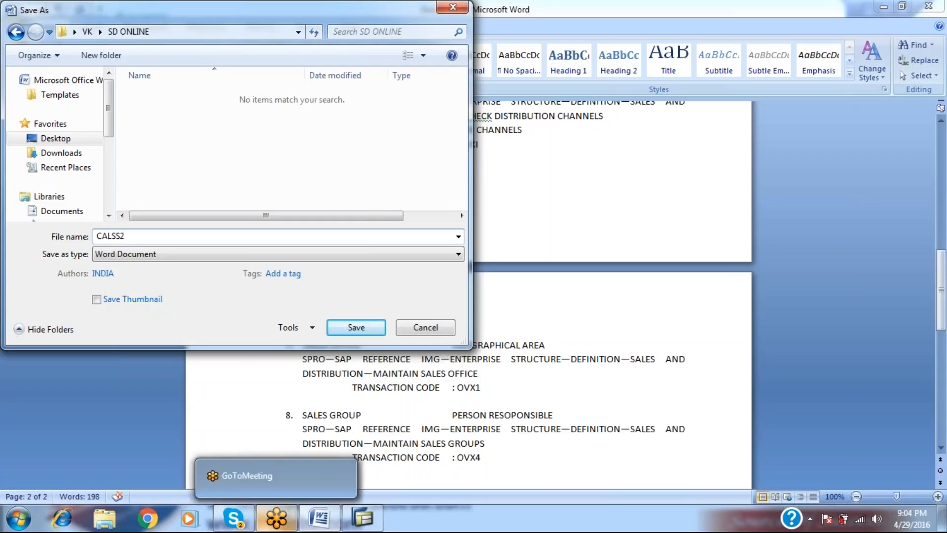
{"action": "key", "text": "BackSpace"}
{"action": "type", "text": "-2"}
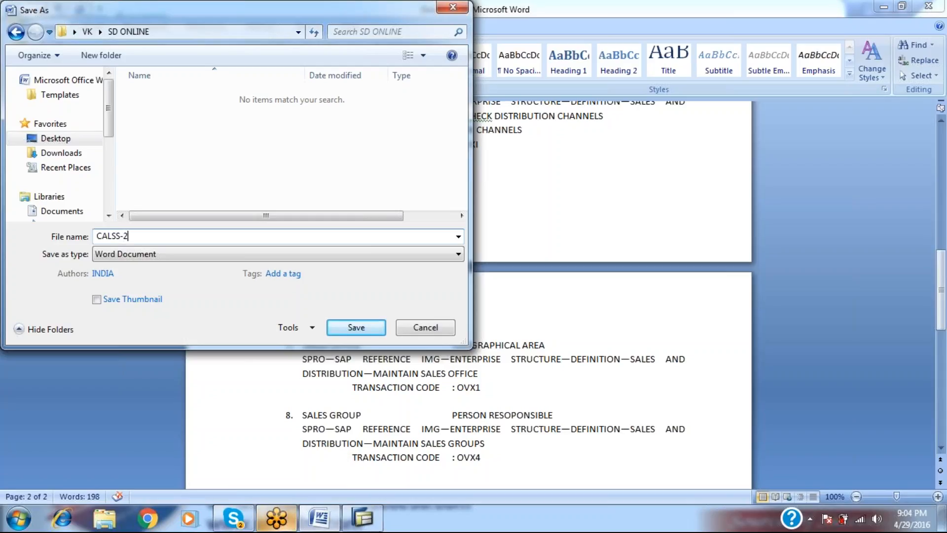
{"action": "left_click", "coordinate": [351, 327]}
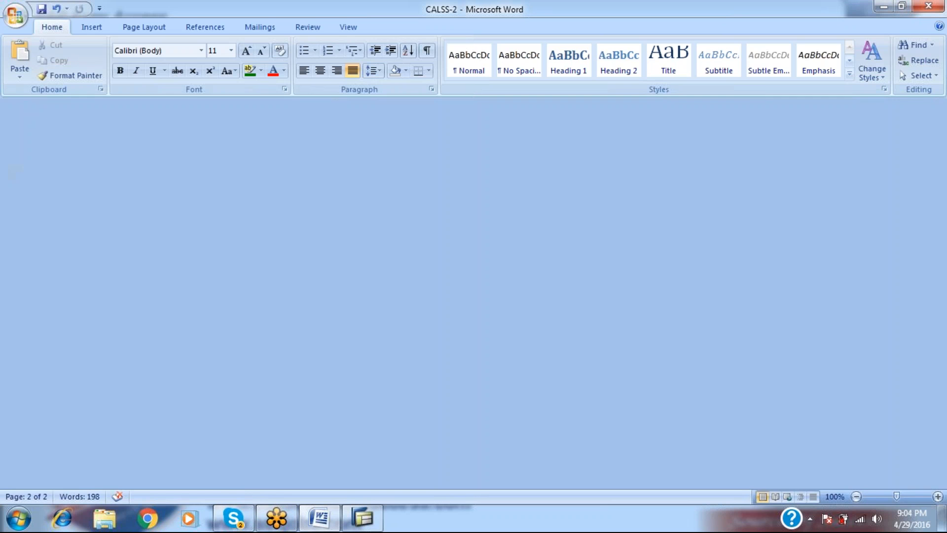
Close Word and restore the SAP Easy Access window.
{"action": "left_click", "coordinate": [928, 6]}
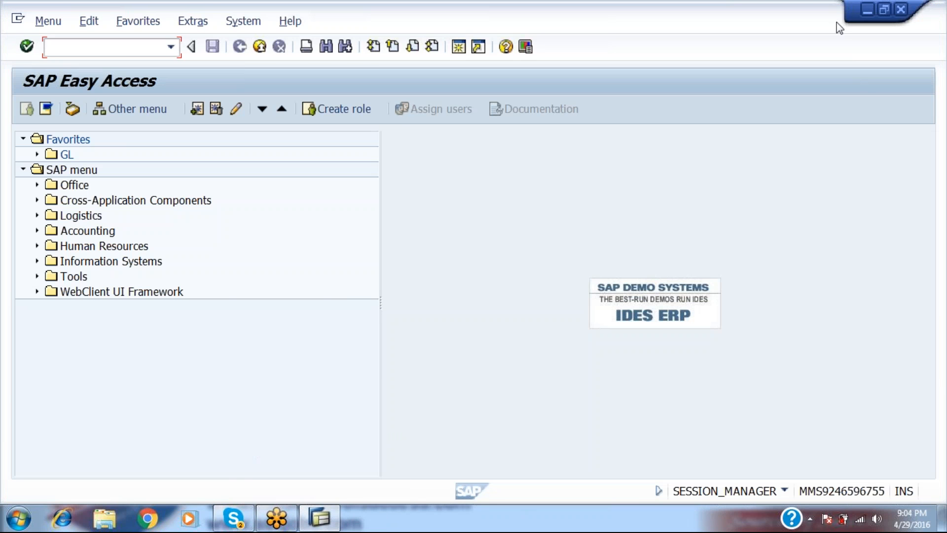
{"action": "left_click", "coordinate": [866, 7]}
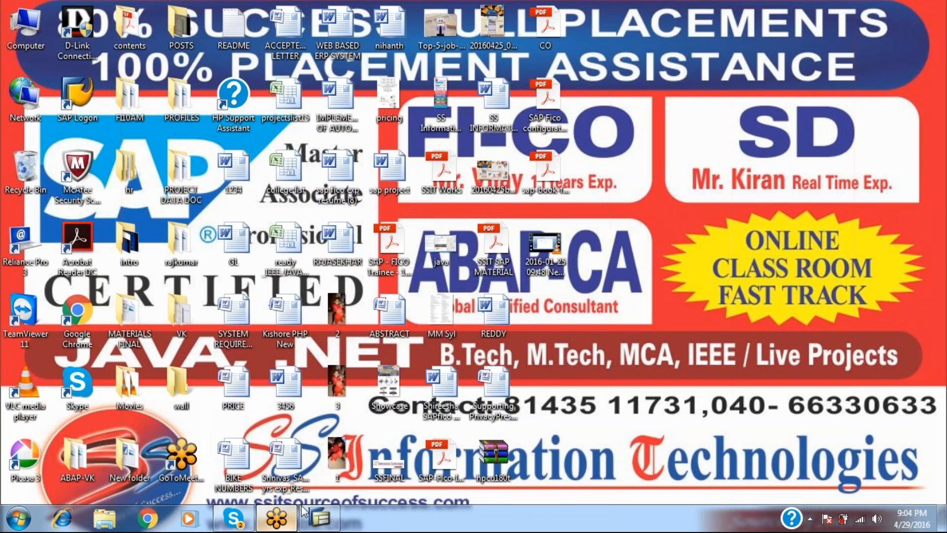
{"action": "left_click", "coordinate": [319, 519]}
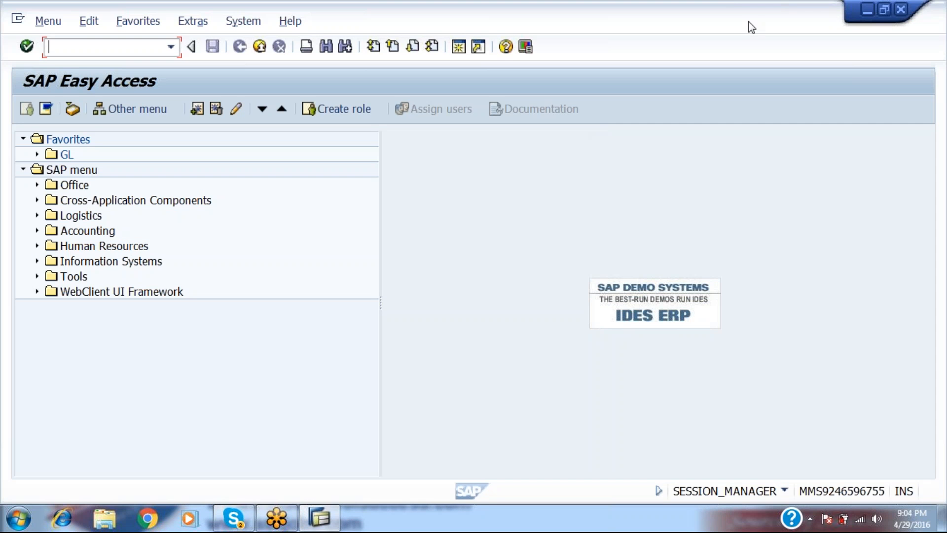